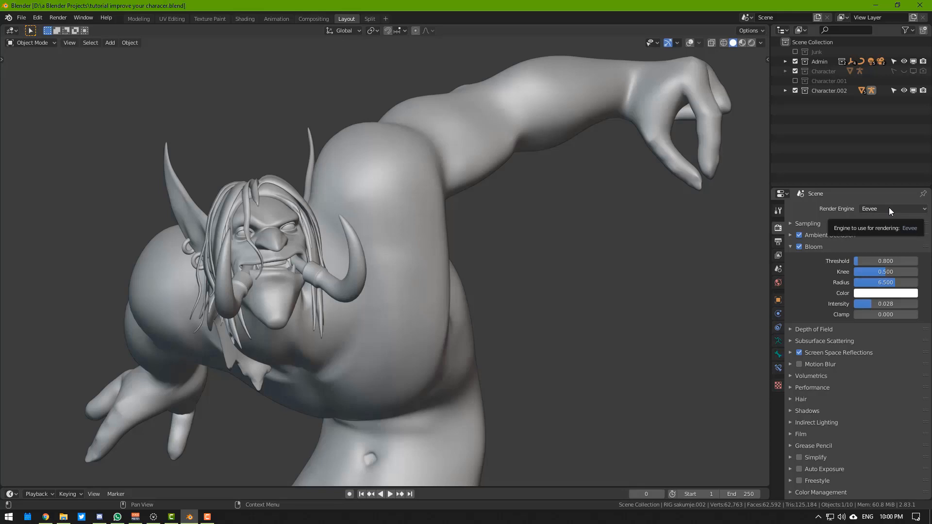
{"action": "left_click", "coordinate": [889, 208]}
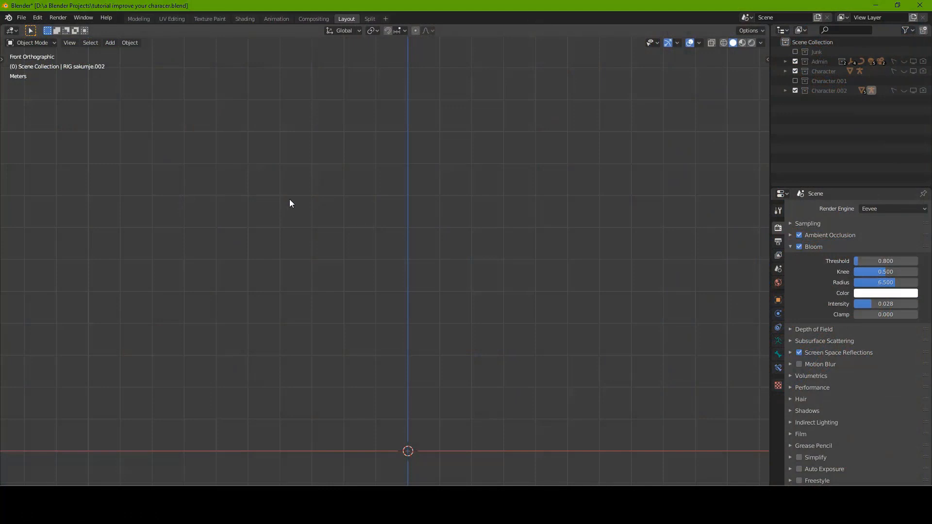
- Open the preferences and search the add-ons for "WRANG"
{"action": "left_click", "coordinate": [34, 17]}
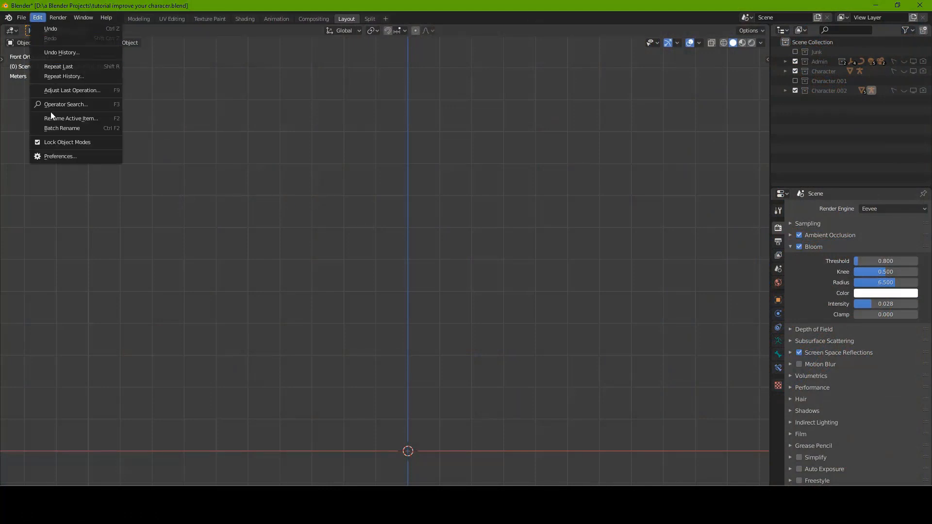
{"action": "left_click", "coordinate": [55, 155]}
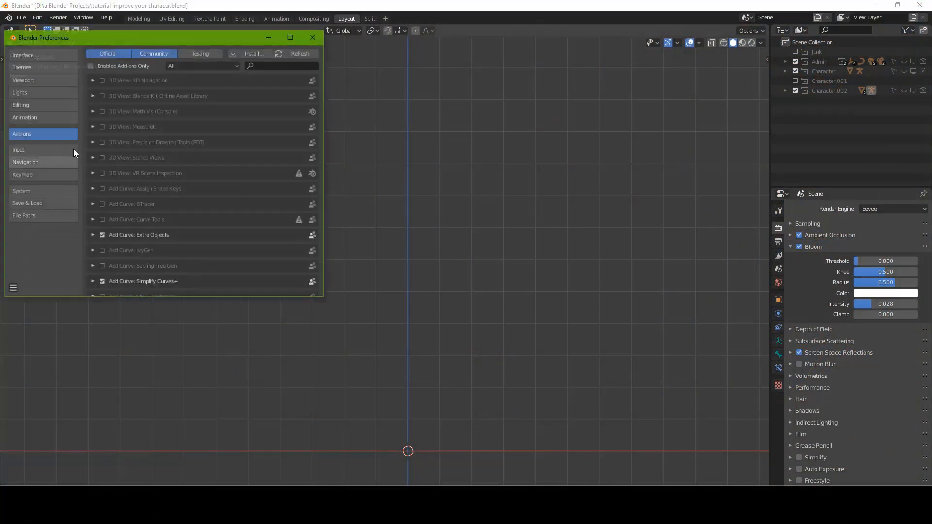
{"action": "left_click", "coordinate": [274, 67]}
{"action": "type", "text": "WRANG"}
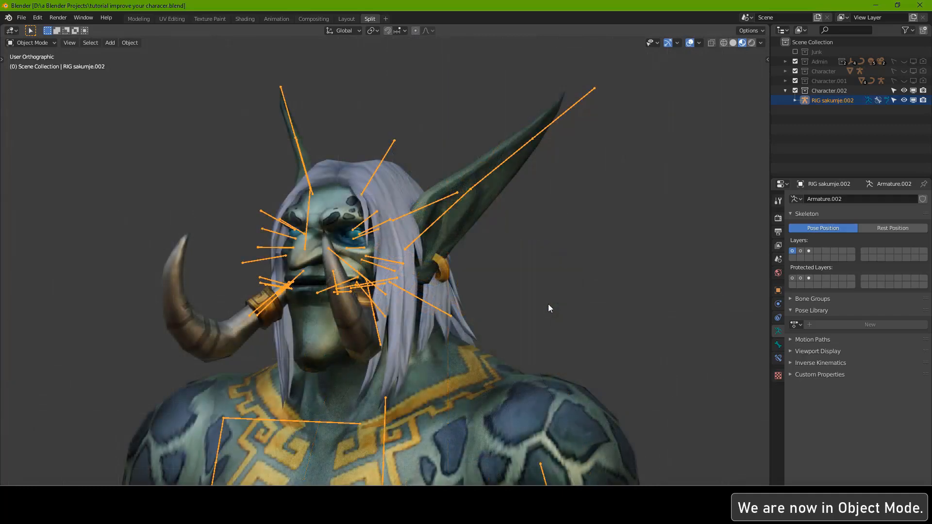
- Display only the second bone layer of the character's armature and switch to Pose Mode
{"action": "scroll", "coordinate": [549, 304], "scroll_direction": "down", "scroll_amount": 3}
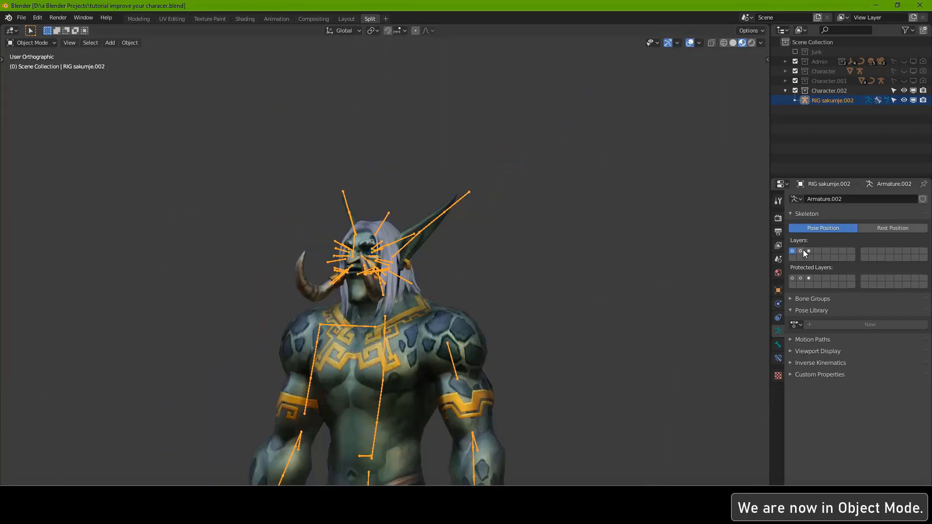
{"action": "left_click", "coordinate": [801, 250], "text": "shift"}
{"action": "left_click", "coordinate": [34, 42]}
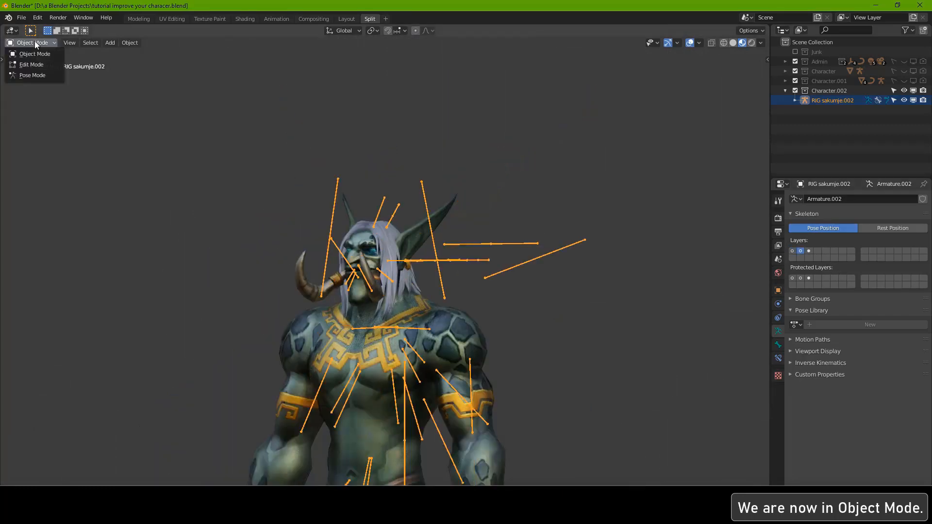
{"action": "left_click", "coordinate": [32, 76]}
- Try moving all bones of the second layer to test whether they deform the character
{"action": "key", "text": "a"}
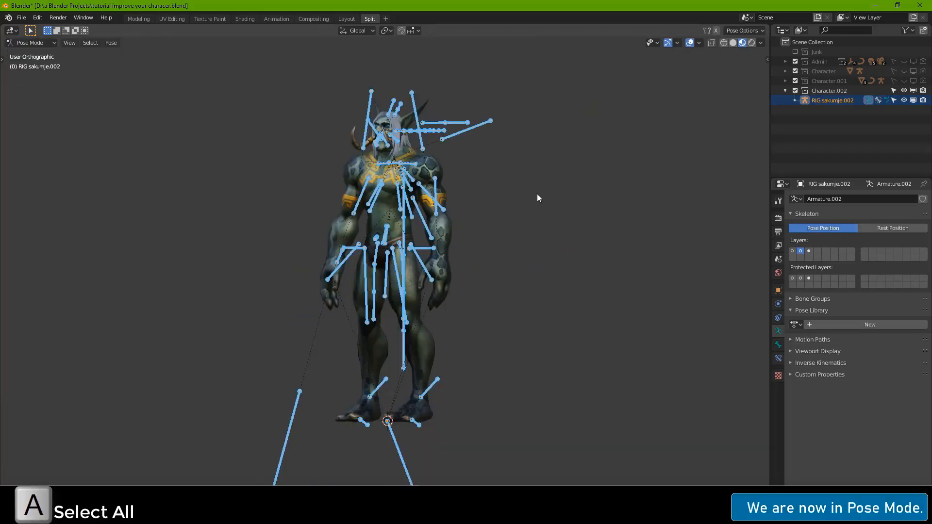
{"action": "key", "text": "g"}
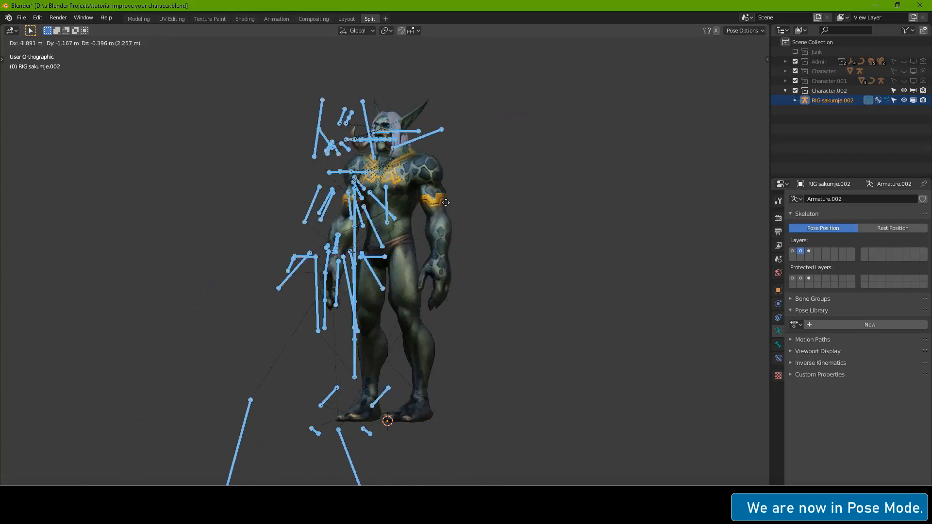
{"action": "right_click", "coordinate": [595, 197]}
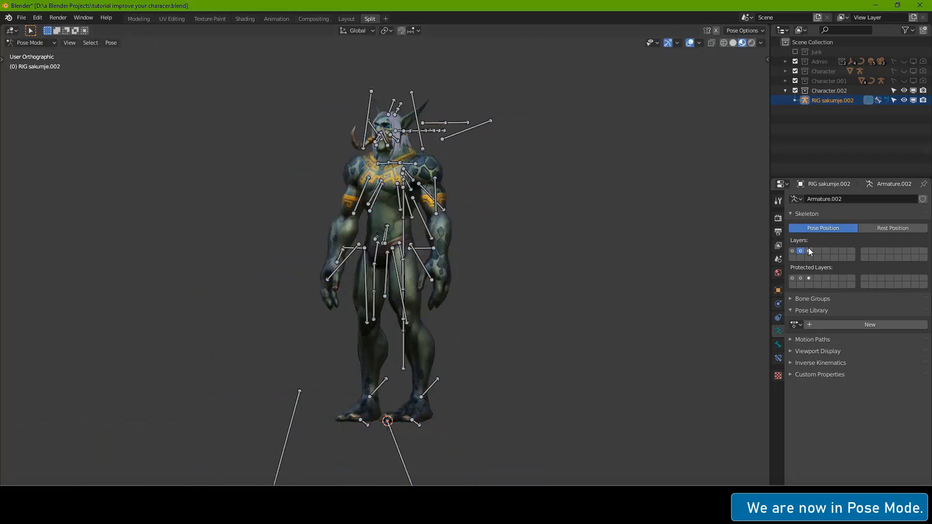
- Display only the third bone layer, select its bones and test their effect on the character by moving them
{"action": "left_click", "coordinate": [808, 251]}
{"action": "scroll", "coordinate": [520, 194], "scroll_direction": "up", "scroll_amount": 5}
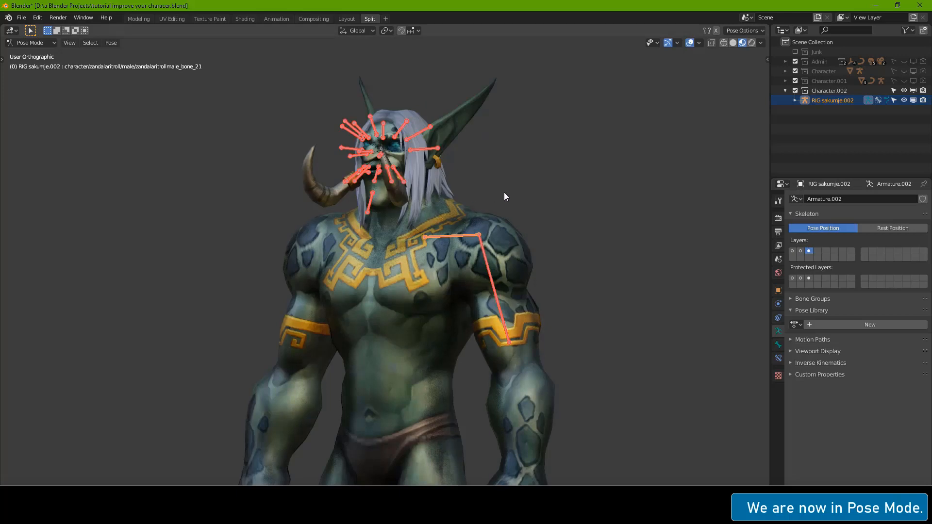
{"action": "key", "text": "g"}
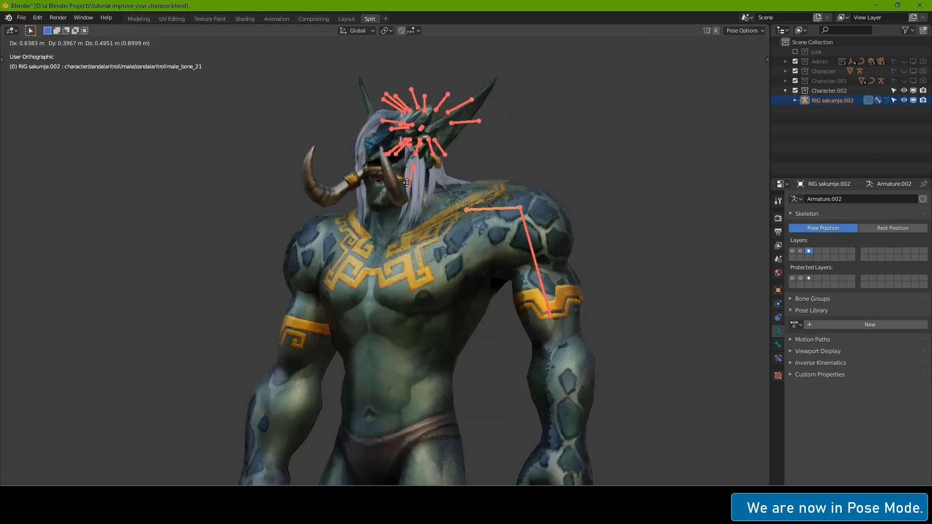
{"action": "right_click", "coordinate": [554, 163]}
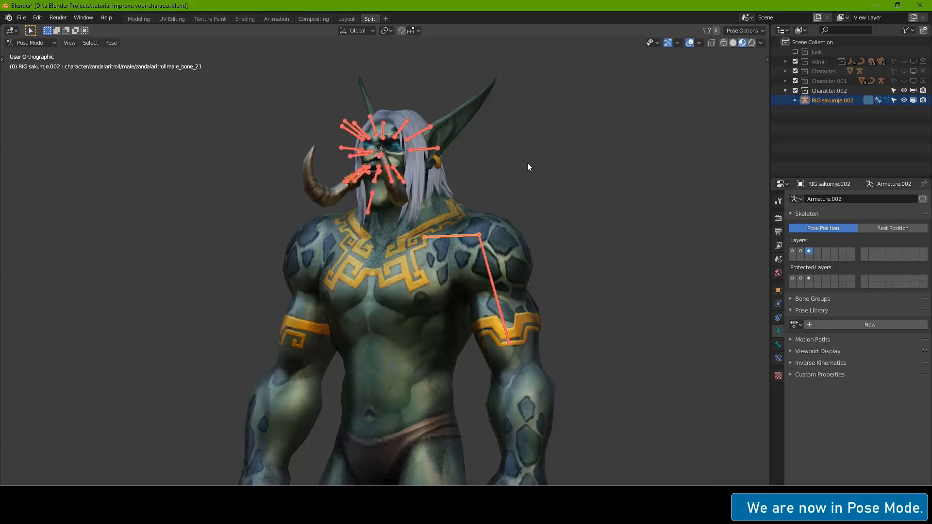
- Move the selected bones to the first bone layer and display only that layer
{"action": "key", "text": "m"}
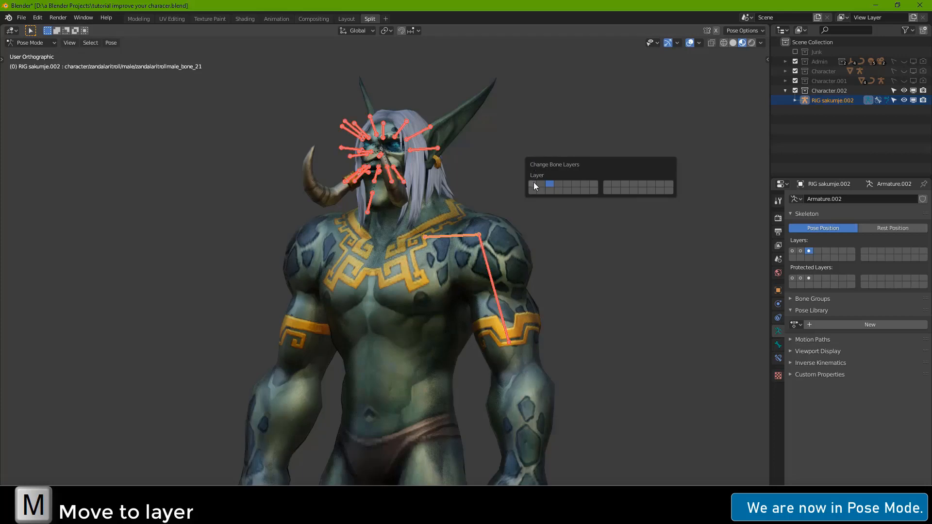
{"action": "left_click", "coordinate": [532, 183]}
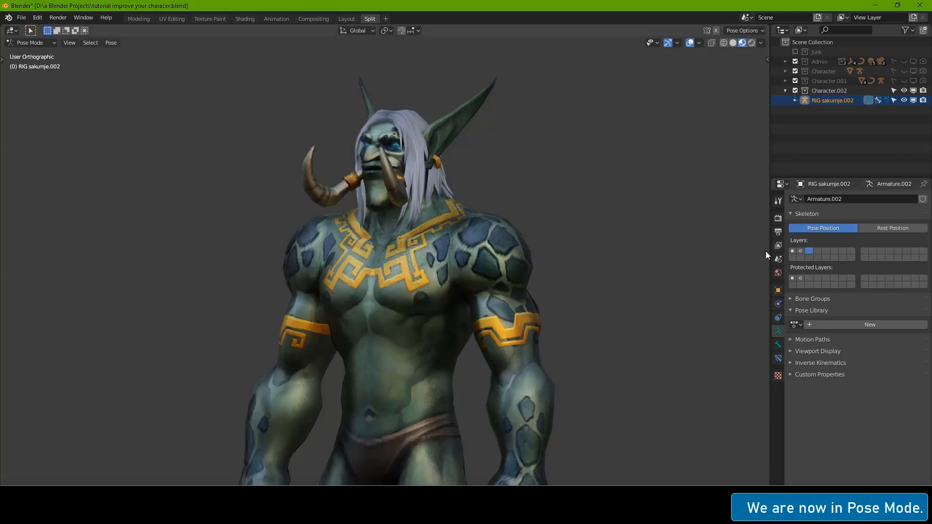
{"action": "left_click", "coordinate": [792, 251]}
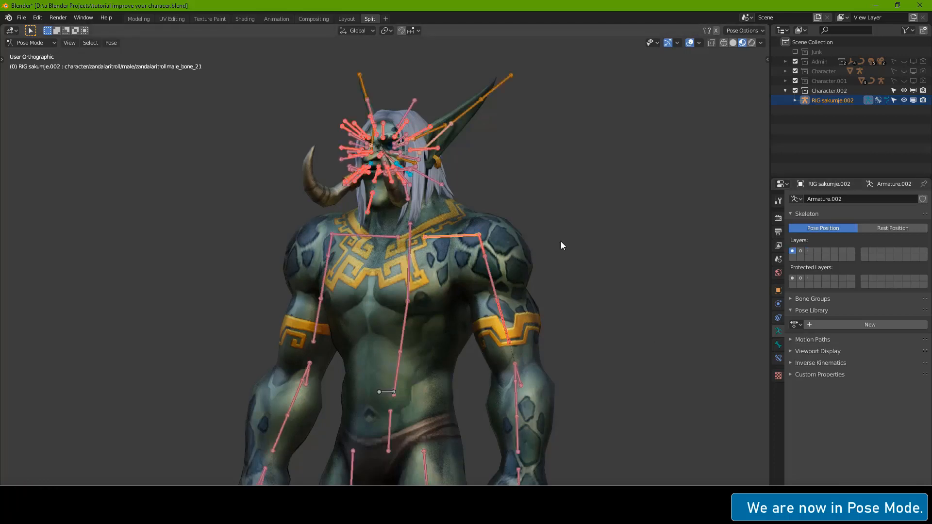
- Test the upper segment of the character's right upper arm by rotating its bone
{"action": "middle_click_drag", "start_coordinate": [561, 241], "coordinate": [431, 238]}
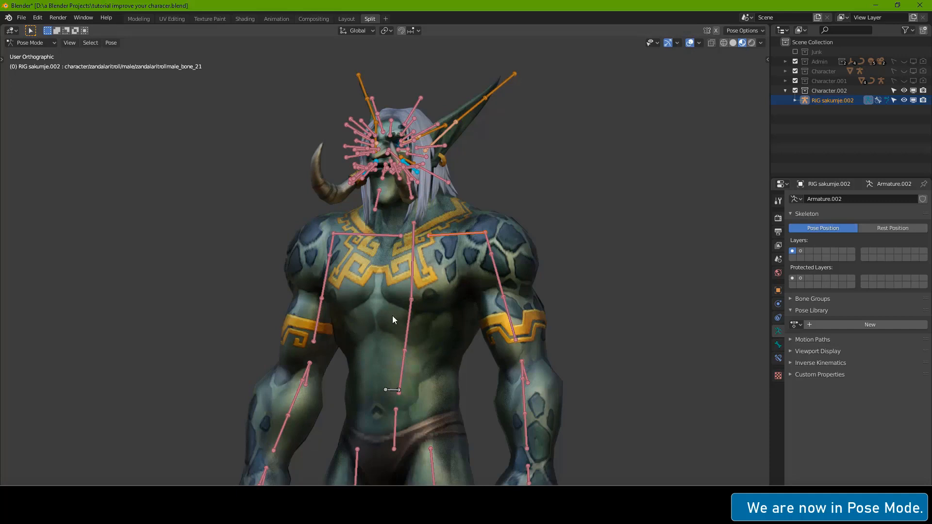
{"action": "scroll", "coordinate": [393, 316], "scroll_direction": "down", "scroll_amount": 1}
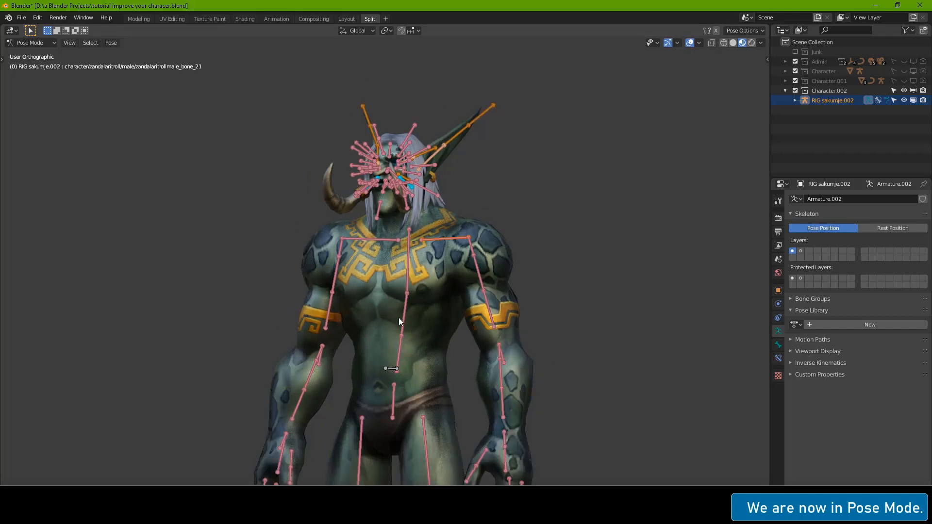
{"action": "scroll", "coordinate": [357, 294], "scroll_direction": "up", "scroll_amount": 3}
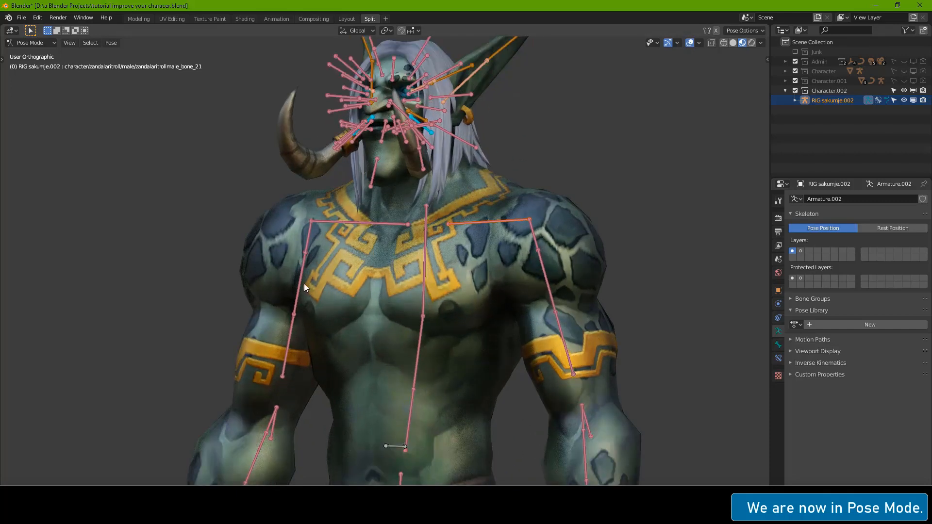
{"action": "left_click", "coordinate": [299, 282]}
{"action": "key", "text": "r"}
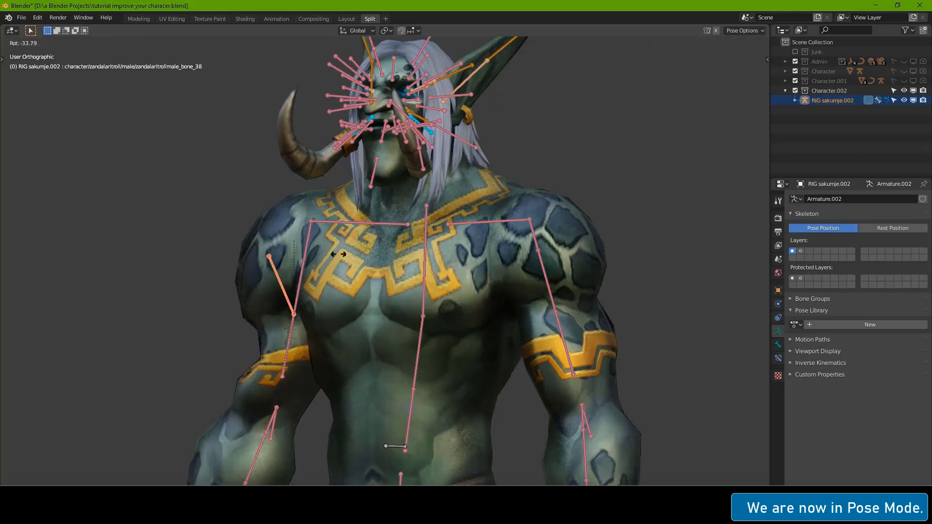
{"action": "key", "text": "Escape"}
- Test the overlapping bones of the character's right forearm by rotating them one at a time
{"action": "scroll", "coordinate": [371, 305], "scroll_direction": "down", "scroll_amount": 2}
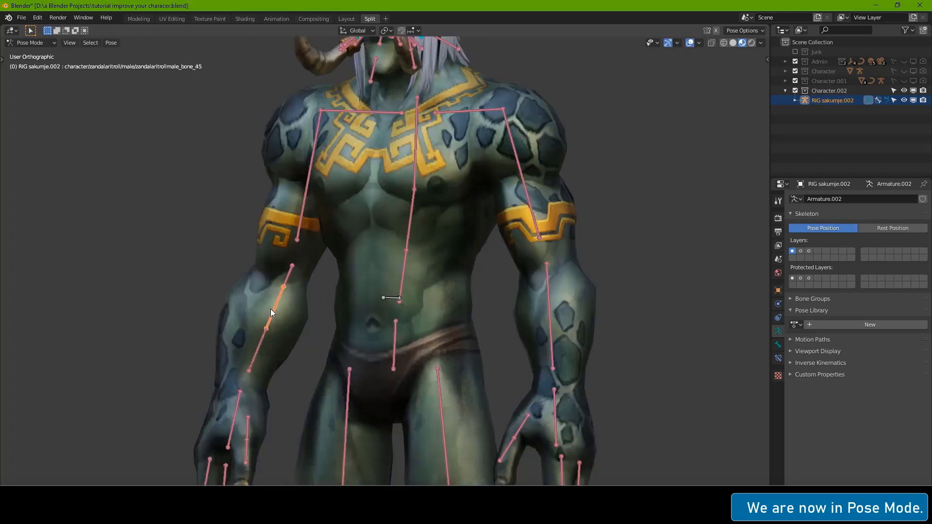
{"action": "key", "text": "r"}
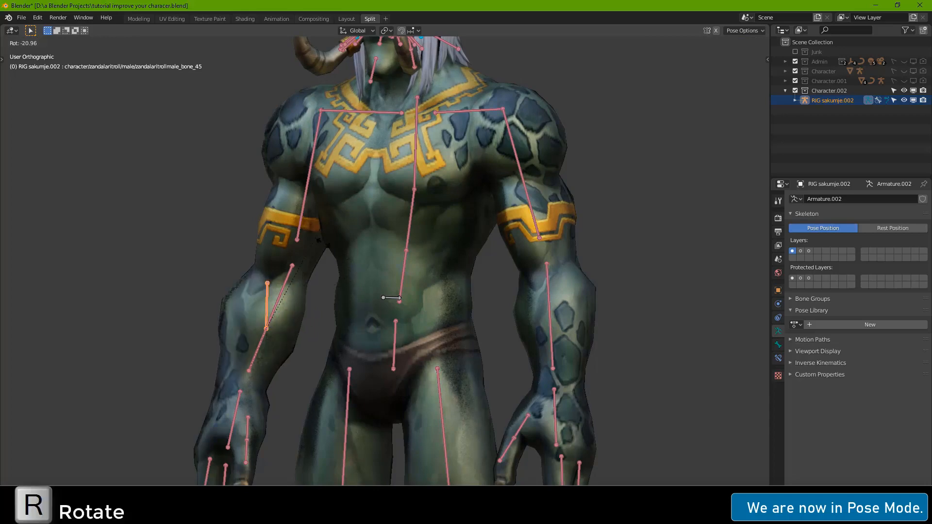
{"action": "right_click", "coordinate": [343, 296]}
{"action": "left_click", "coordinate": [255, 356]}
{"action": "key", "text": "r"}
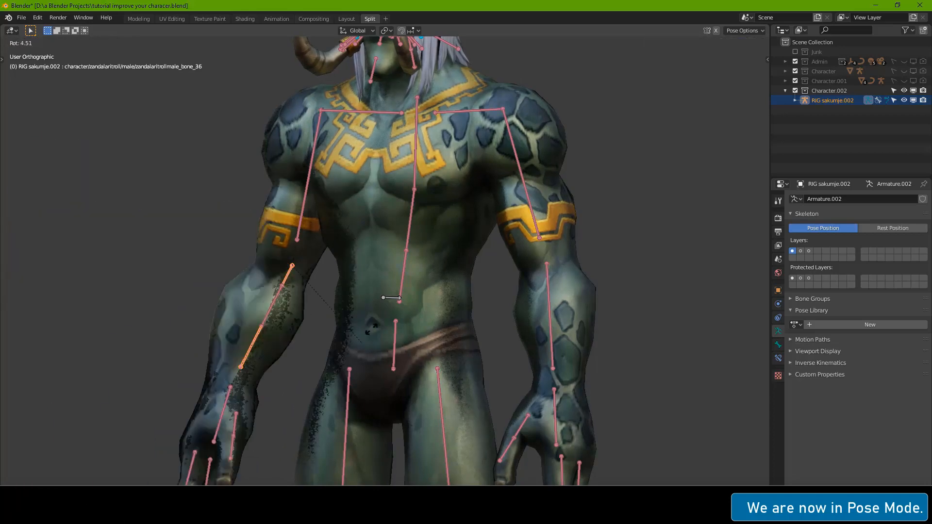
{"action": "right_click", "coordinate": [304, 325]}
- Select the extra twist bones in both upper arms, elbows, forearms, wrists and lower legs, and move them to the third bone layer
{"action": "left_click", "coordinate": [576, 357]}
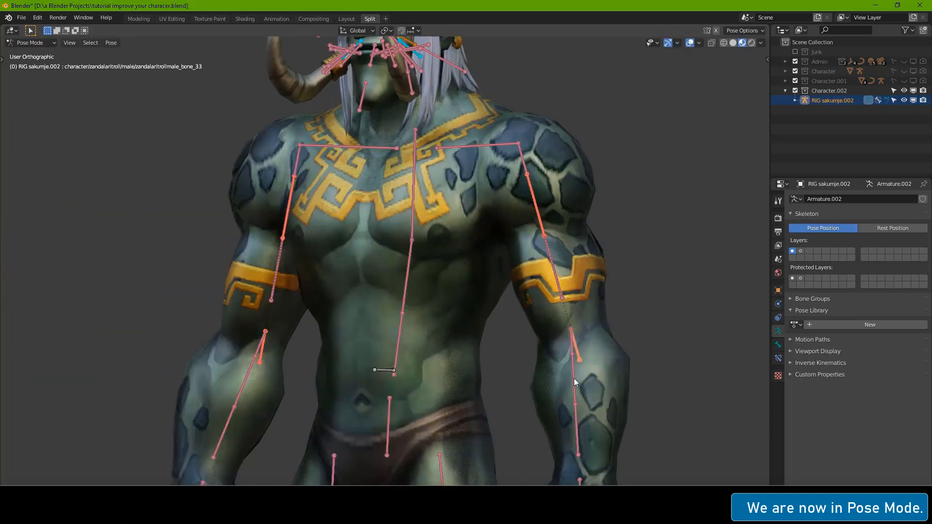
{"action": "middle_click_drag", "start_coordinate": [576, 378], "coordinate": [588, 174], "text": "shift"}
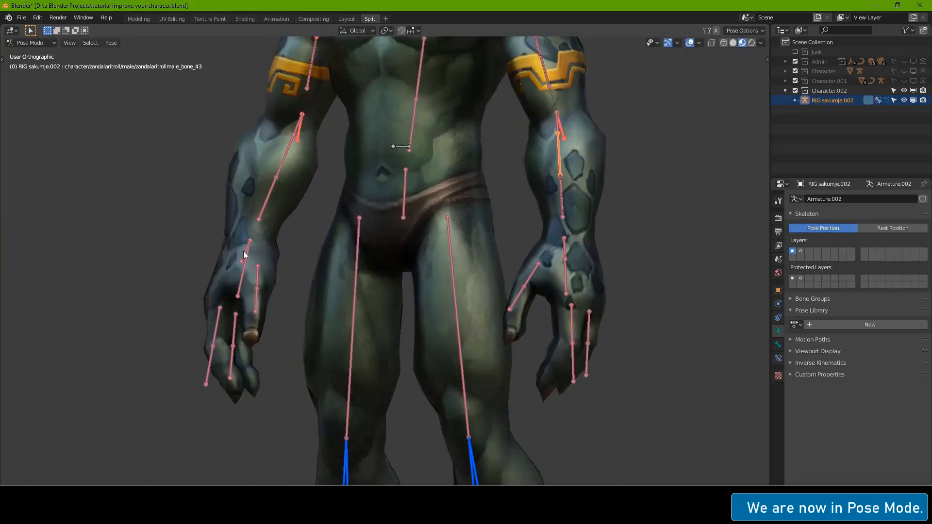
{"action": "left_click", "coordinate": [243, 251]}
{"action": "left_click", "coordinate": [562, 251]}
{"action": "scroll", "coordinate": [452, 281], "scroll_direction": "down", "scroll_amount": 2}
{"action": "middle_click_drag", "start_coordinate": [452, 281], "coordinate": [451, 95], "text": "shift"}
{"action": "left_click", "coordinate": [447, 357], "text": "shift"}
{"action": "left_click", "coordinate": [348, 356], "text": "shift"}
{"action": "middle_click_drag", "start_coordinate": [466, 46], "coordinate": [465, 269], "text": "shift"}
{"action": "scroll", "coordinate": [451, 249], "scroll_direction": "down", "scroll_amount": 1}
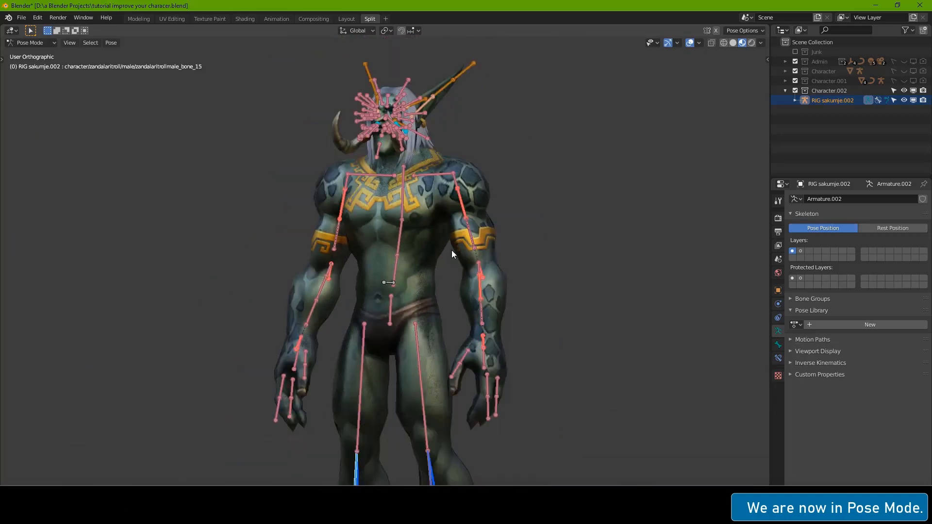
{"action": "key", "text": "m"}
{"action": "left_click", "coordinate": [473, 276]}
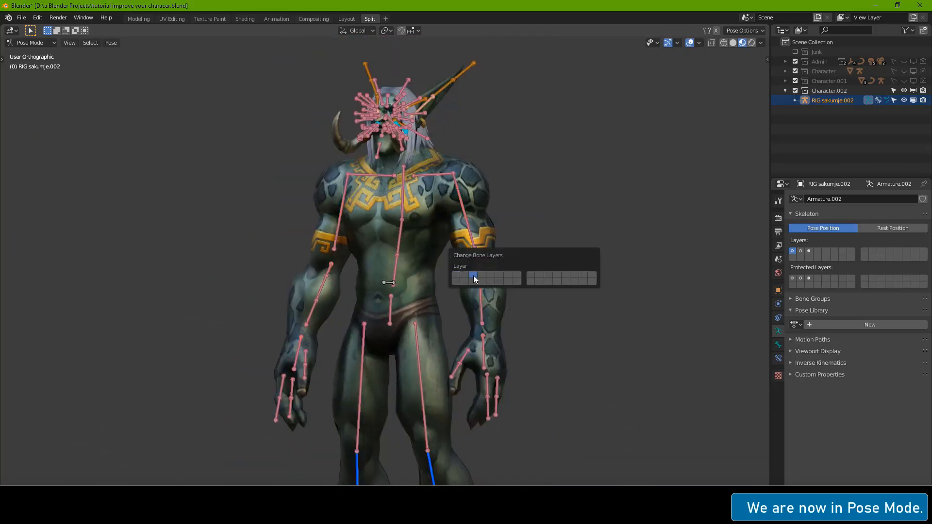
- Display the third bone layer to check the moved bones, and return to the first layer
{"action": "left_click", "coordinate": [808, 251]}
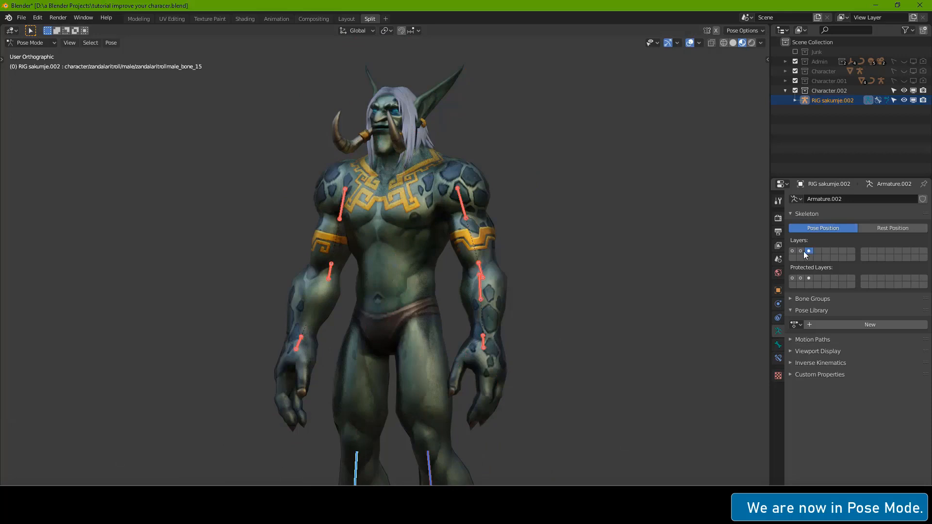
{"action": "left_click", "coordinate": [792, 251]}
{"action": "scroll", "coordinate": [498, 276], "scroll_direction": "down", "scroll_amount": 2}
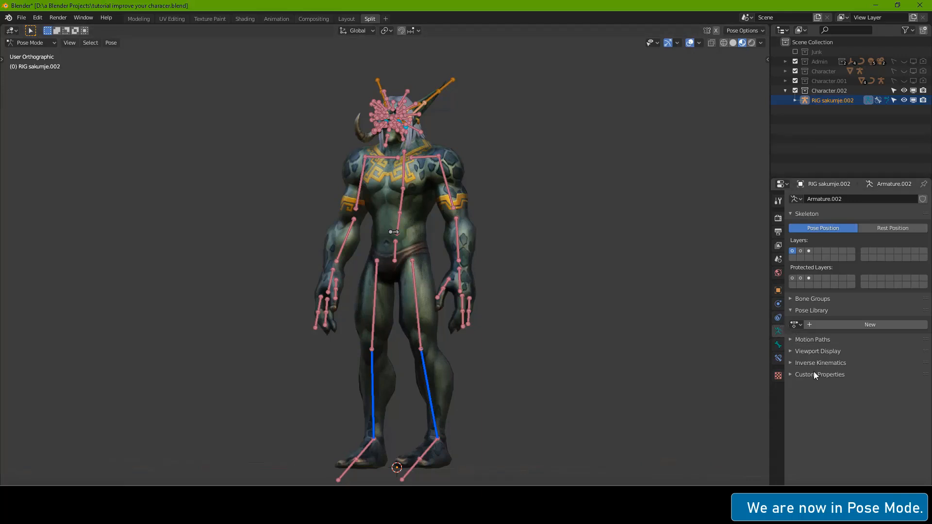
- Delete all bone groups of the armature
{"action": "left_click", "coordinate": [820, 299]}
{"action": "left_click", "coordinate": [923, 323]}
{"action": "left_click", "coordinate": [923, 322]}
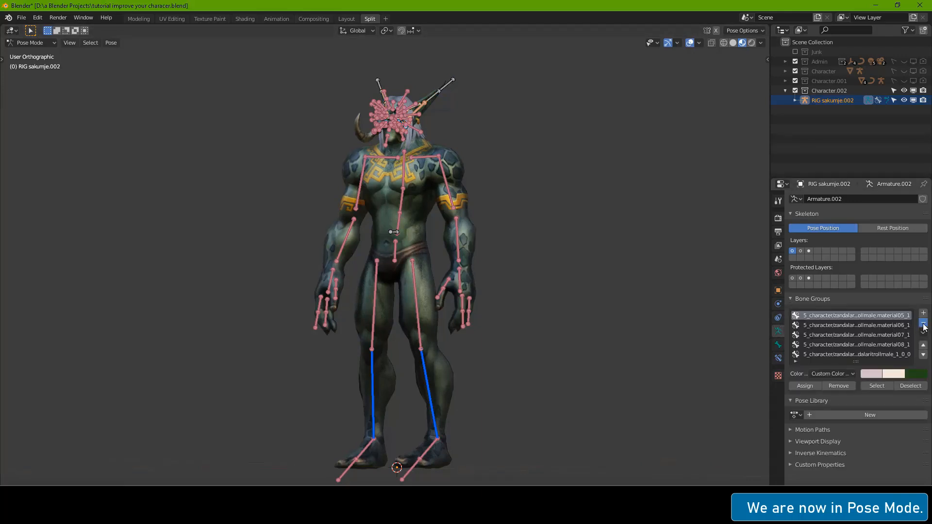
{"action": "left_click", "coordinate": [923, 322]}
{"action": "left_click", "coordinate": [923, 323]}
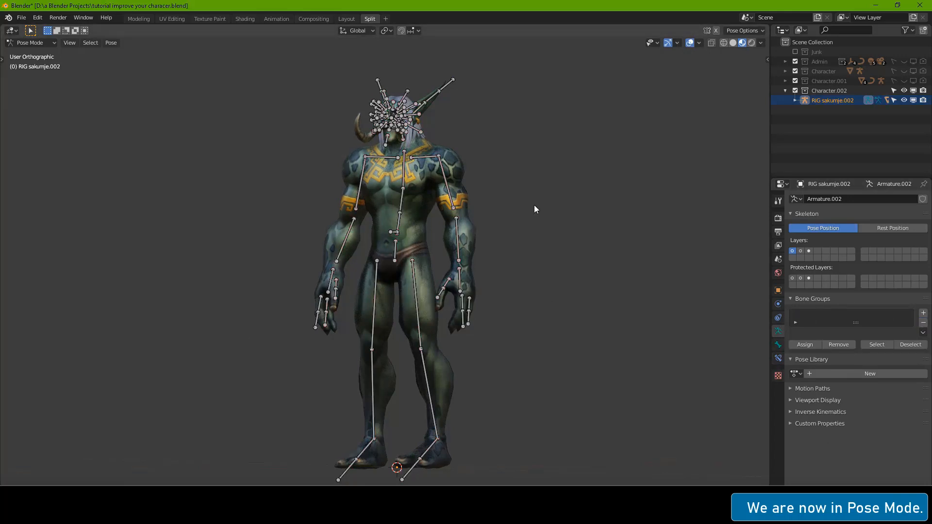
- In front view and Edit Mode, move the end joints of both finger bones on the character's right hand onto the fingertips
{"action": "key", "text": "KP_1"}
{"action": "scroll", "coordinate": [407, 277], "scroll_direction": "up", "scroll_amount": 4}
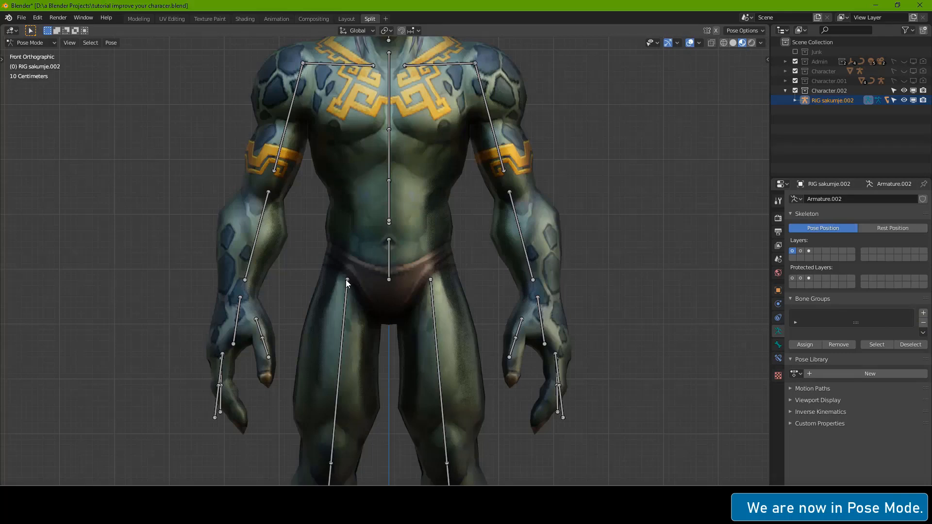
{"action": "key", "text": "Tab"}
{"action": "left_click", "coordinate": [233, 417]}
{"action": "key", "text": "g"}
{"action": "left_click", "coordinate": [255, 428]}
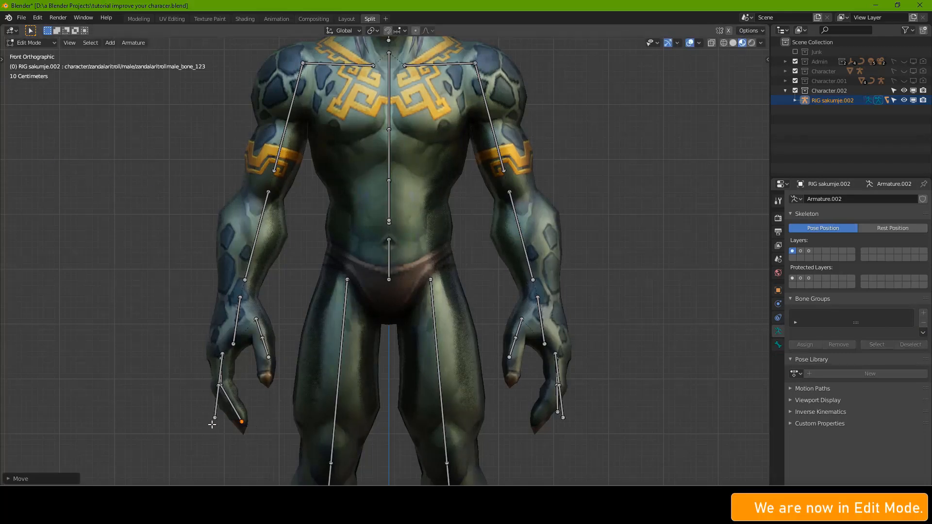
{"action": "left_click", "coordinate": [209, 423]}
{"action": "key", "text": "g"}
{"action": "left_click", "coordinate": [241, 433]}
- Move the end joints of both finger bones on the character's left hand onto the fingertips
{"action": "left_click", "coordinate": [556, 417]}
{"action": "key", "text": "g"}
{"action": "left_click", "coordinate": [533, 427]}
{"action": "left_click", "coordinate": [562, 417]}
{"action": "key", "text": "g"}
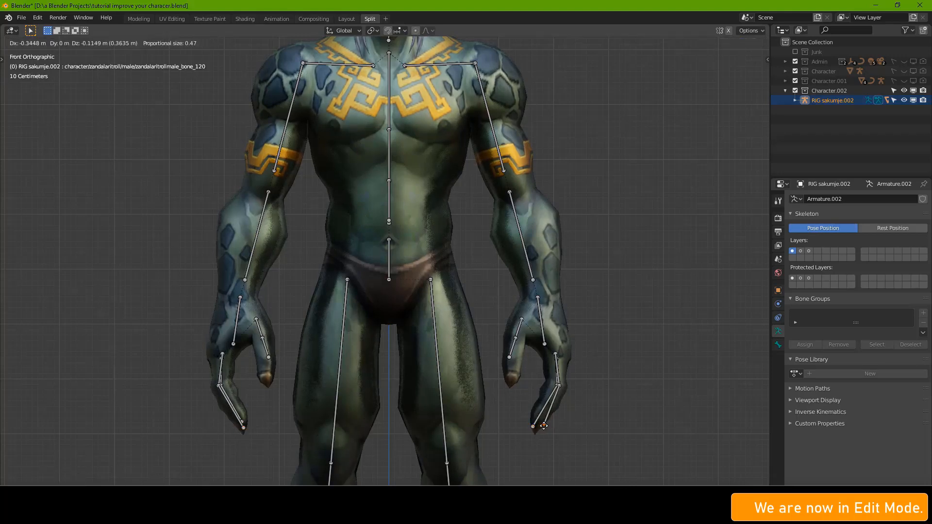
{"action": "left_click", "coordinate": [538, 424]}
- From the right side view, set the armature's viewport display type to Octahedral
{"action": "key", "text": "KP_3"}
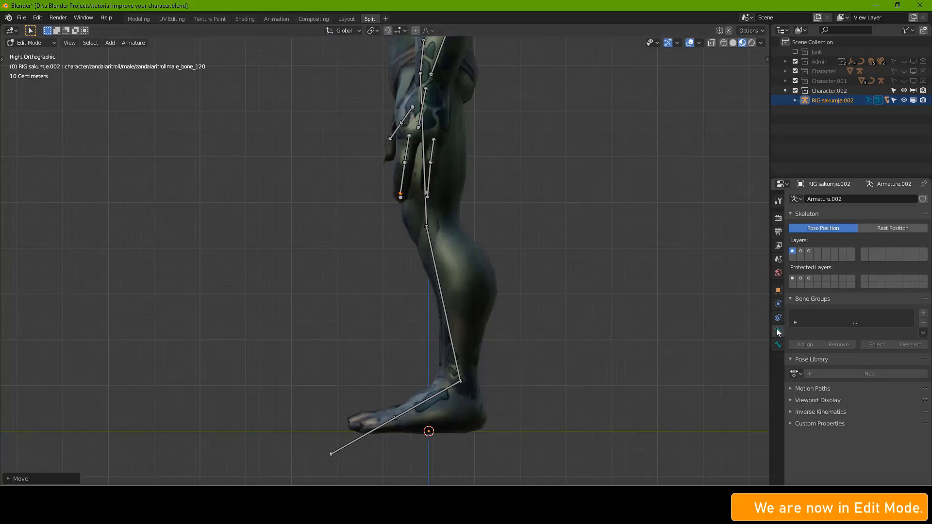
{"action": "left_click", "coordinate": [825, 401]}
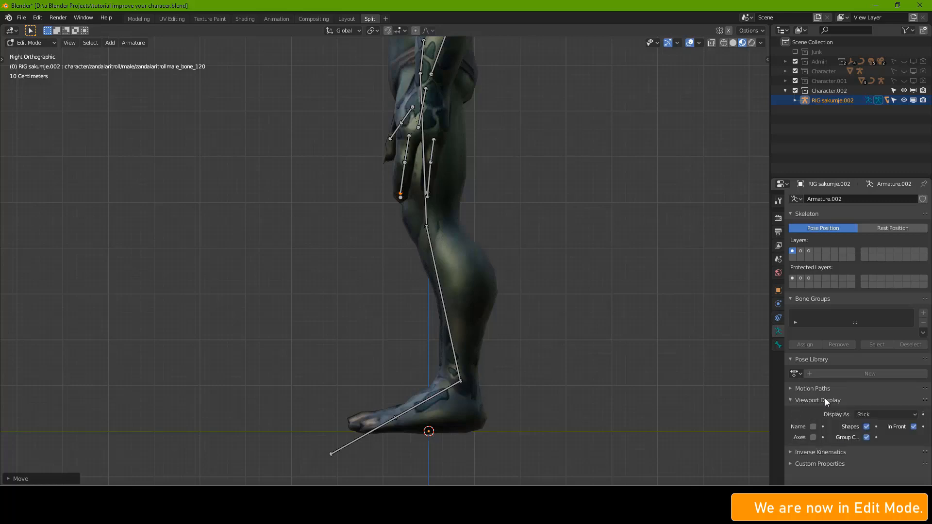
{"action": "left_click", "coordinate": [883, 415]}
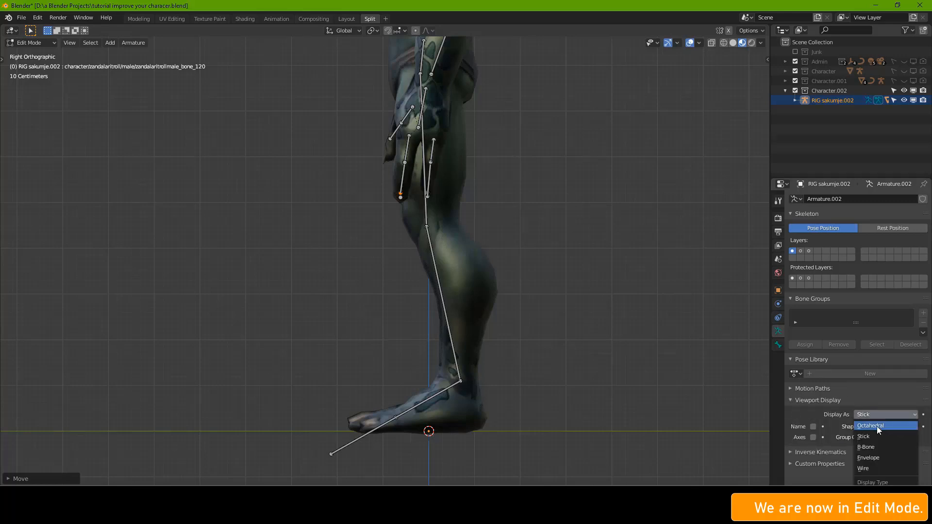
{"action": "left_click", "coordinate": [876, 426]}
- Move the end joint of the foot's toe bone onto the tip of the character's toes
{"action": "left_click", "coordinate": [331, 455]}
{"action": "key", "text": "g"}
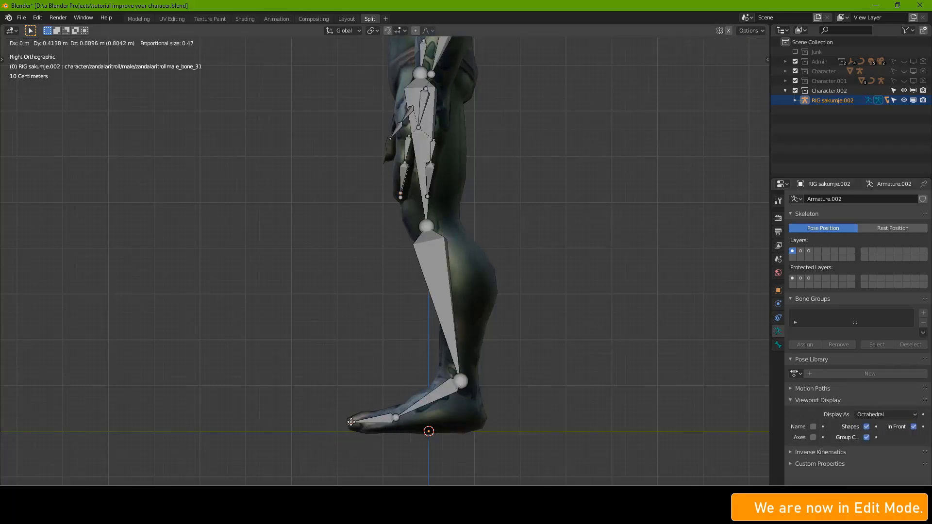
{"action": "left_click", "coordinate": [352, 422]}
{"action": "scroll", "coordinate": [364, 320], "scroll_direction": "down", "scroll_amount": 1}
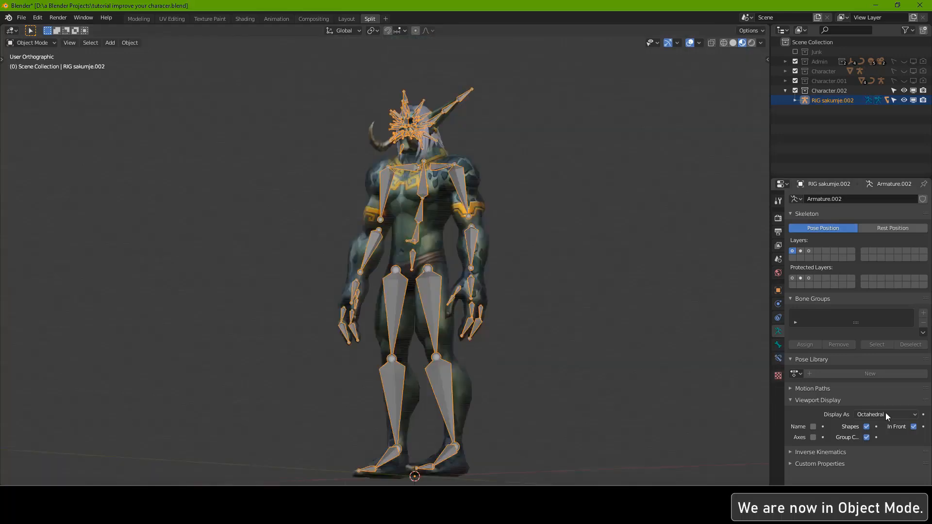
- Set the armature's viewport display type to Stick
{"action": "left_click", "coordinate": [885, 414]}
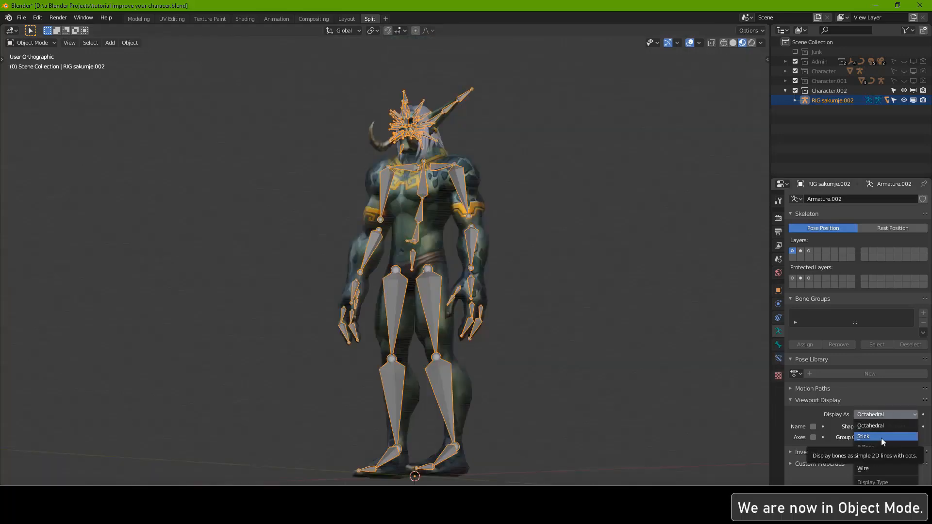
{"action": "left_click", "coordinate": [881, 438]}
{"action": "left_click", "coordinate": [885, 414]}
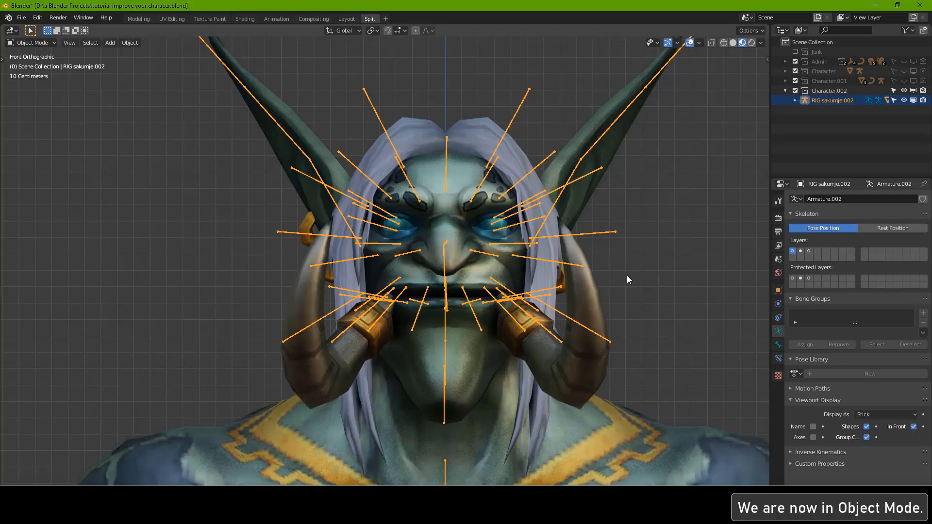
- Add an ico sphere mesh beside the character's head in front view
{"action": "scroll", "coordinate": [627, 280], "scroll_direction": "down", "scroll_amount": 2}
{"action": "middle_click_drag", "start_coordinate": [611, 278], "coordinate": [522, 237], "text": "shift"}
{"action": "scroll", "coordinate": [522, 238], "scroll_direction": "up", "scroll_amount": 1}
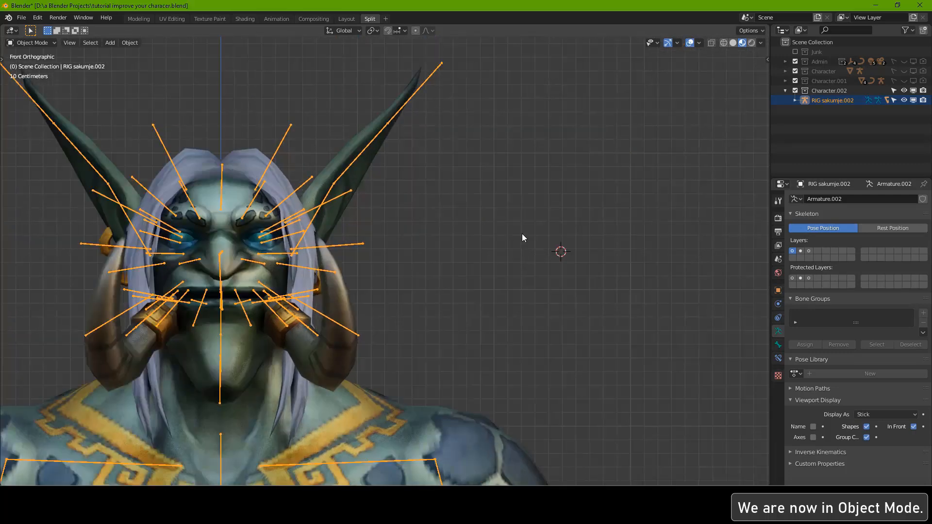
{"action": "key", "text": "shift+a"}
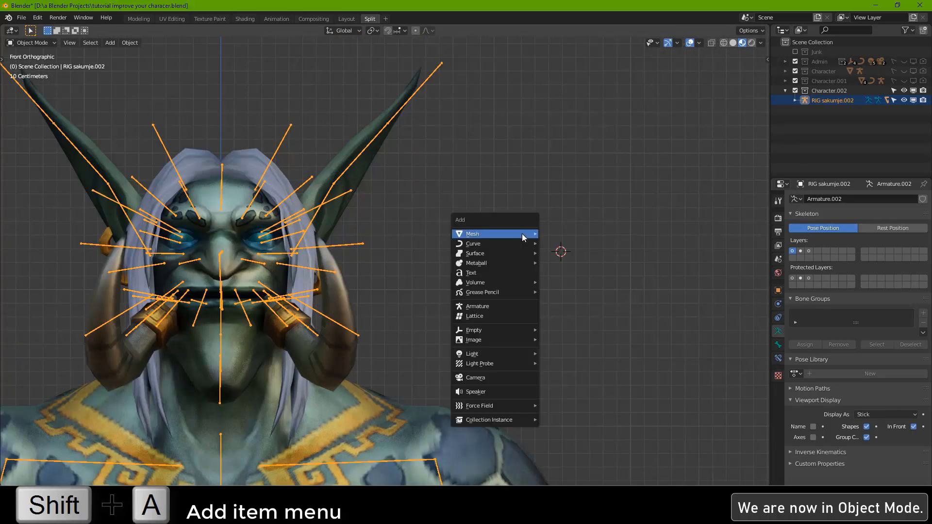
{"action": "mouse_move", "coordinate": [523, 234]}
{"action": "left_click", "coordinate": [563, 272]}
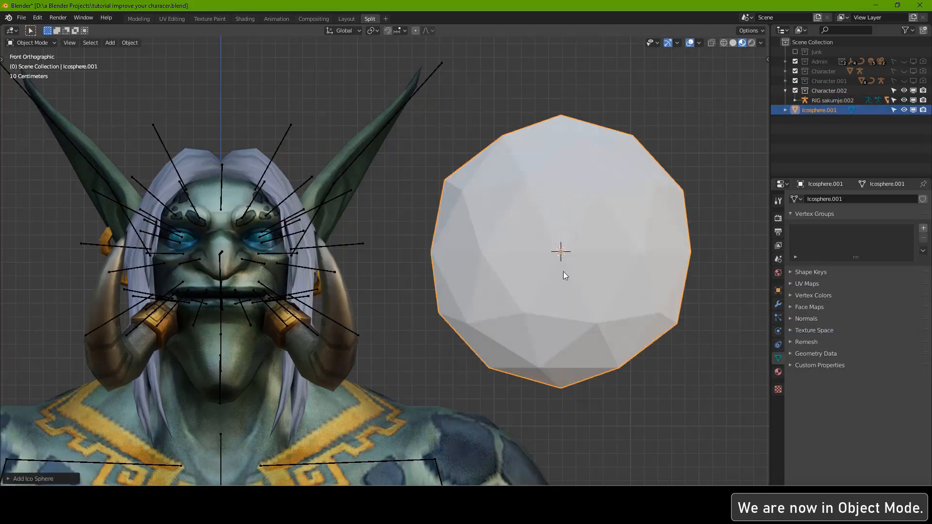
- In Pose Mode, assign Icosphere.001 as the custom shape of the bone extending sideways from the character's left cheek
{"action": "left_click", "coordinate": [325, 244]}
{"action": "key", "text": "ctrl+Tab"}
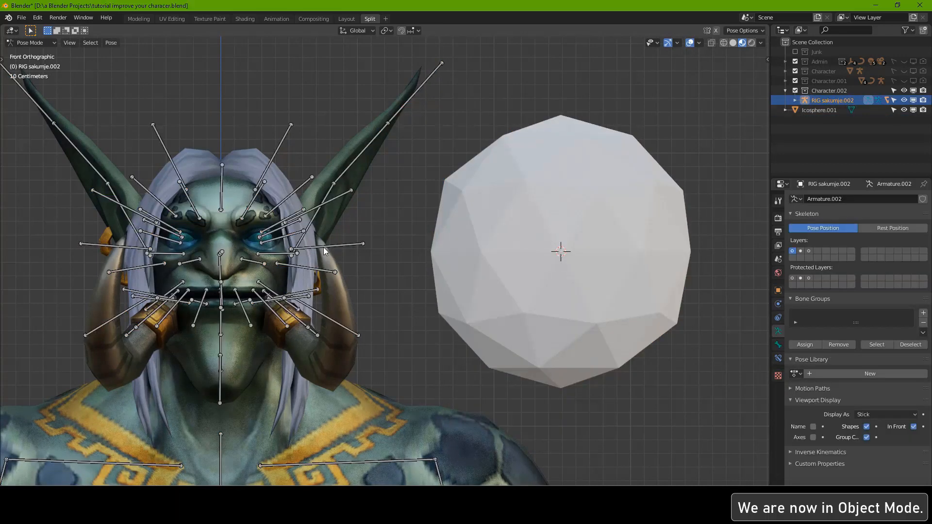
{"action": "left_click", "coordinate": [323, 246]}
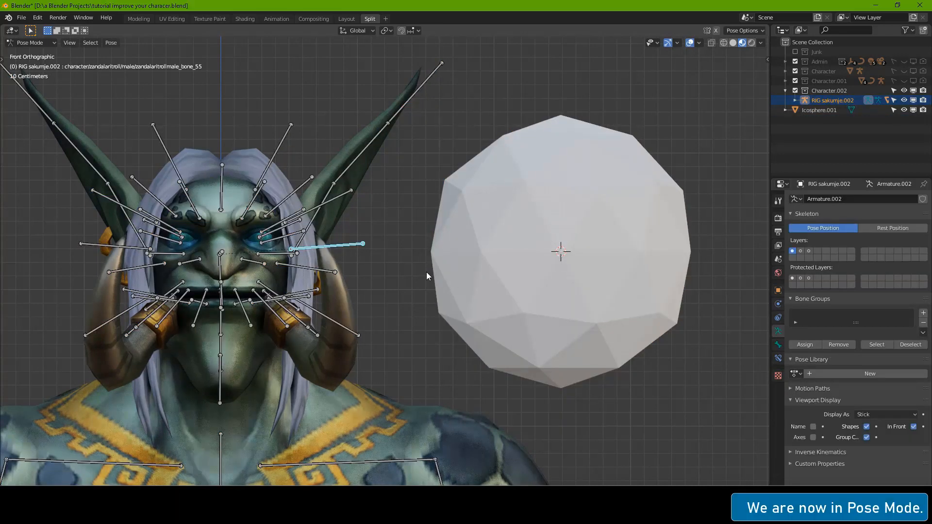
{"action": "left_click", "coordinate": [778, 344]}
{"action": "left_click", "coordinate": [796, 394]}
{"action": "left_click", "coordinate": [898, 438]}
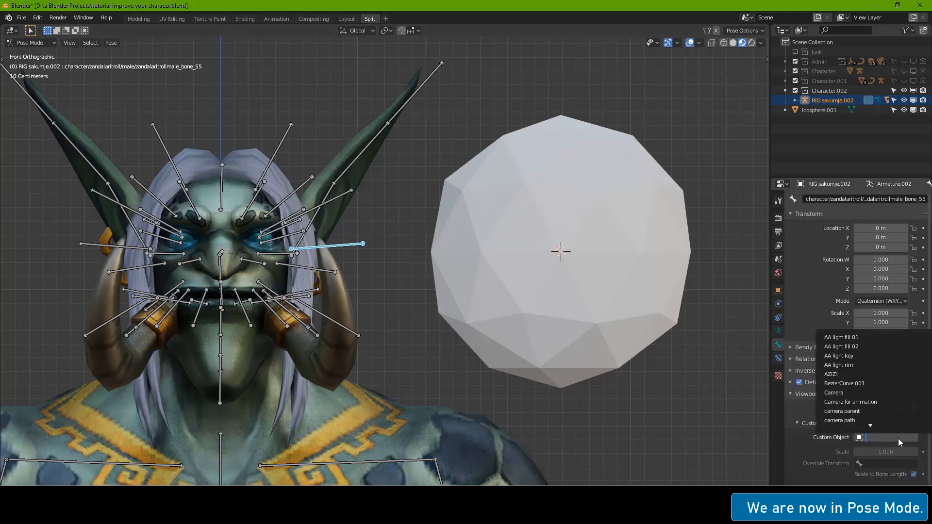
{"action": "type", "text": "ico"}
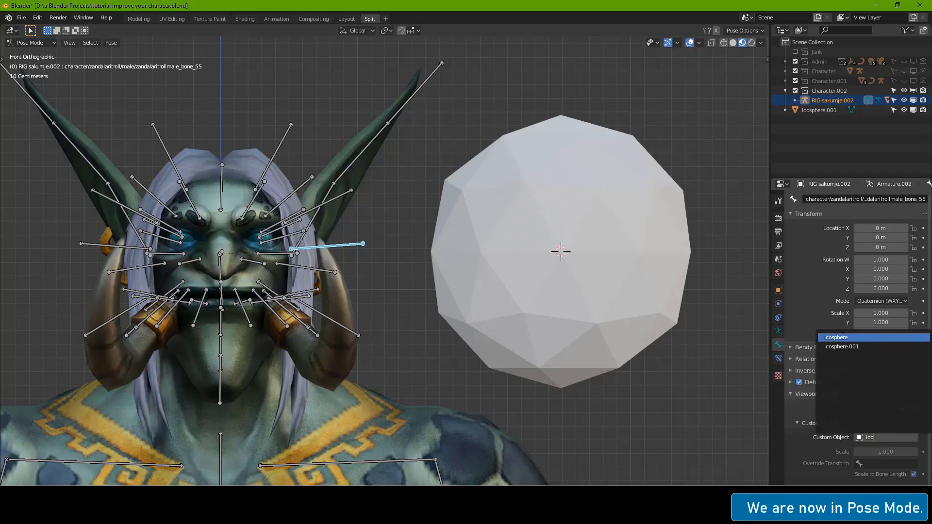
{"action": "left_click", "coordinate": [869, 346]}
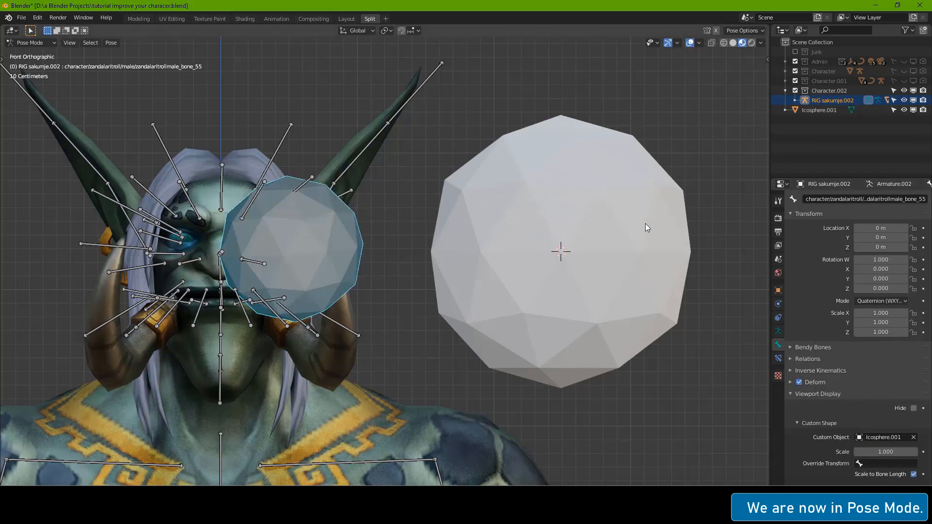
- Scale the ico sphere's mesh down to about 0.02 in Edit Mode so its custom bone shape shrinks too
{"action": "key", "text": "alt+a"}
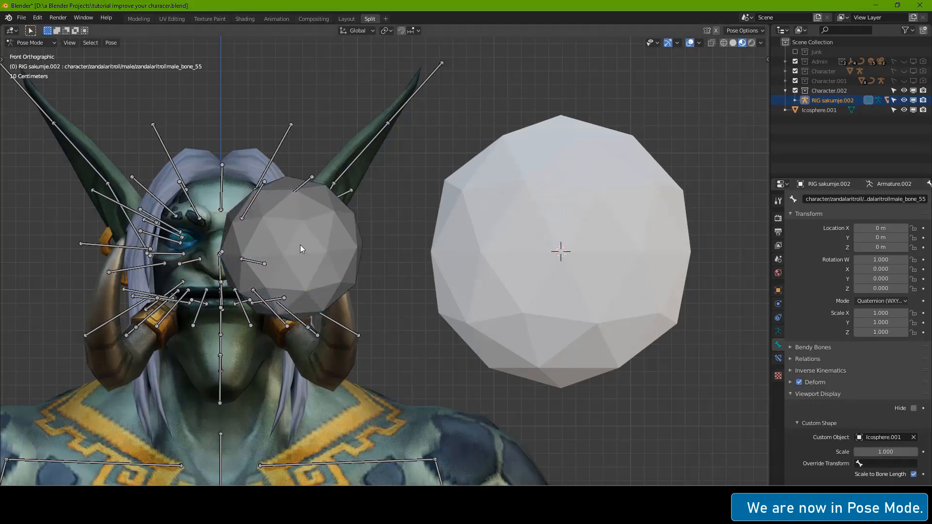
{"action": "key", "text": "ctrl+Tab"}
{"action": "left_click", "coordinate": [585, 209]}
{"action": "key", "text": "s"}
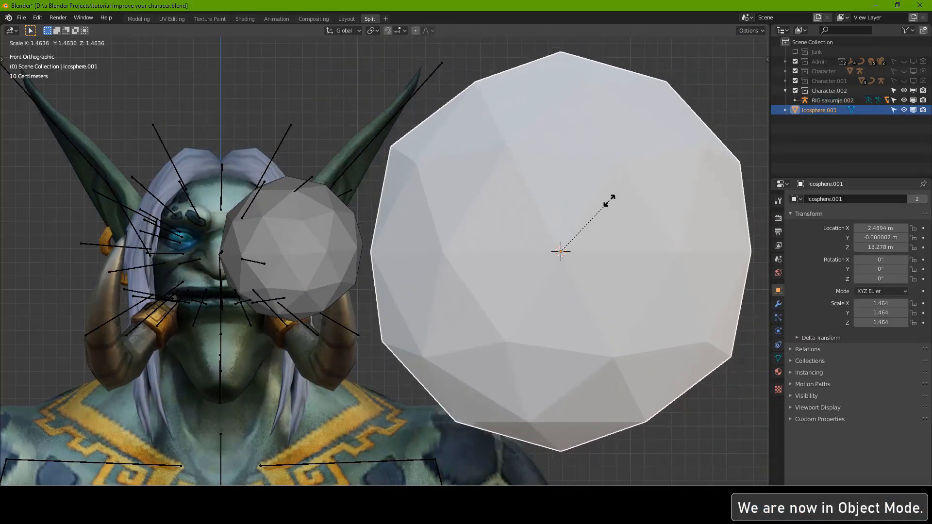
{"action": "key", "text": "Escape"}
{"action": "scroll", "coordinate": [602, 214], "scroll_direction": "down", "scroll_amount": 2}
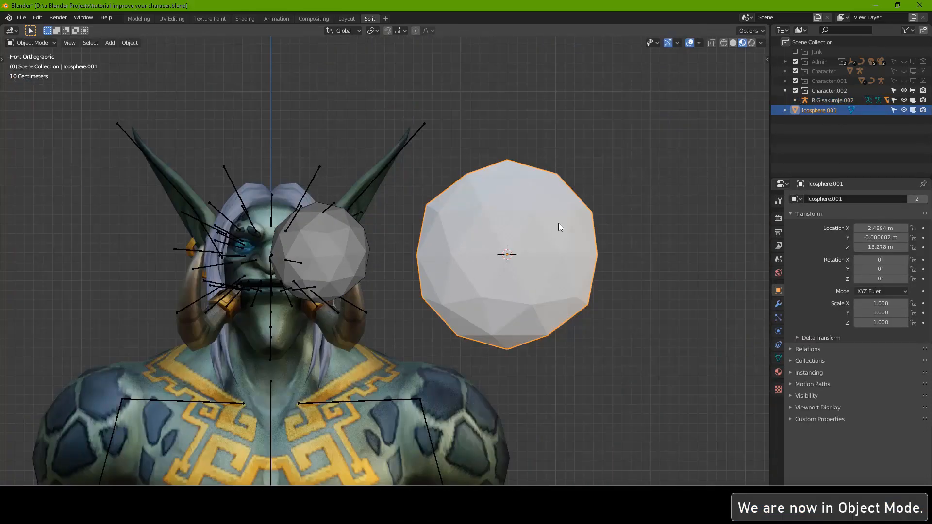
{"action": "key", "text": "Tab"}
{"action": "key", "text": "s"}
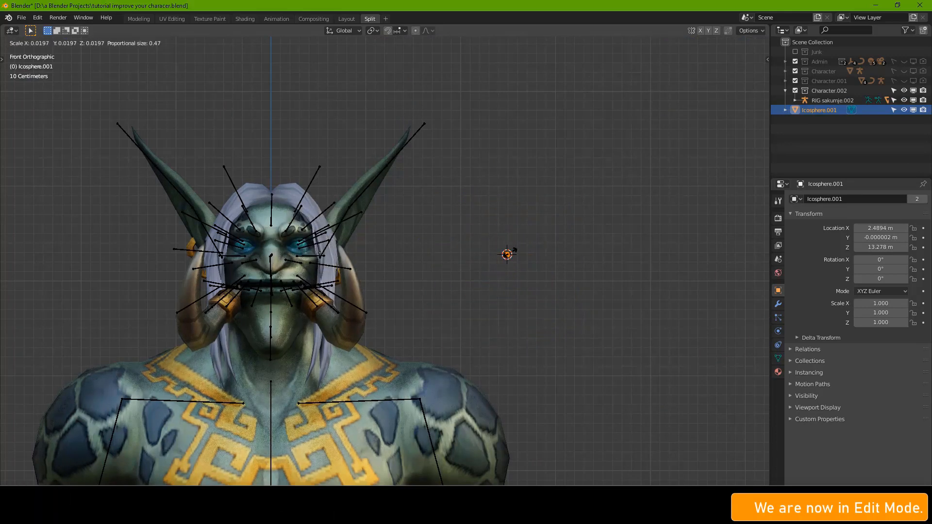
{"action": "left_click", "coordinate": [507, 251]}
{"action": "key", "text": "Tab"}
- Try moving the bone with the sphere shape in Pose Mode
{"action": "scroll", "coordinate": [596, 241], "scroll_direction": "up", "scroll_amount": 4}
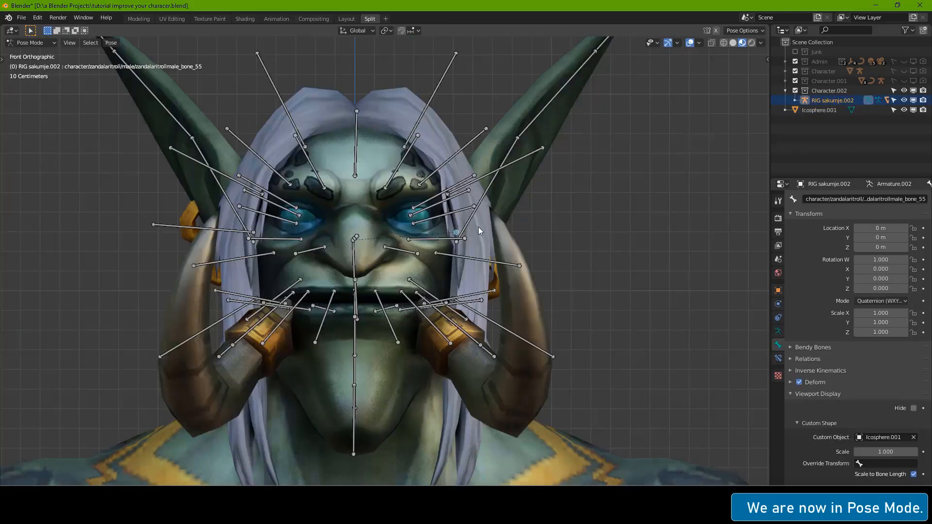
{"action": "key", "text": "g"}
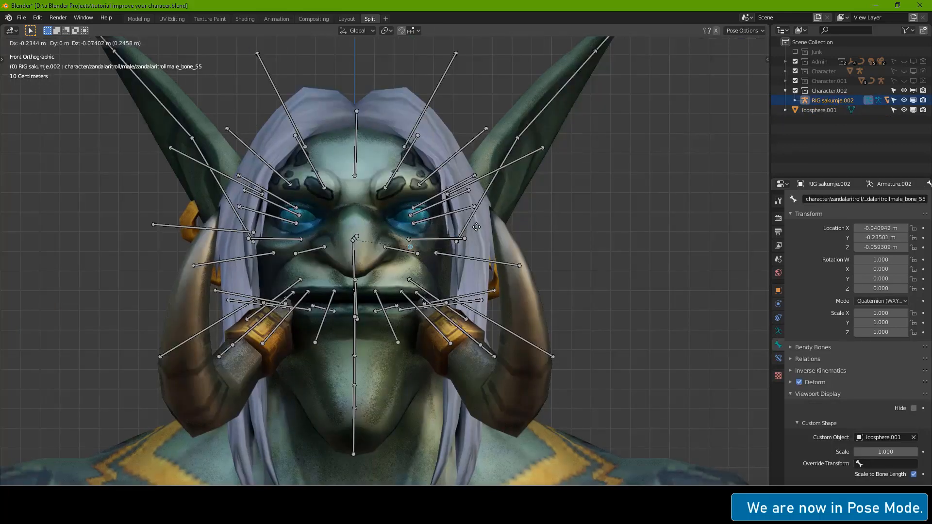
{"action": "right_click", "coordinate": [479, 255]}
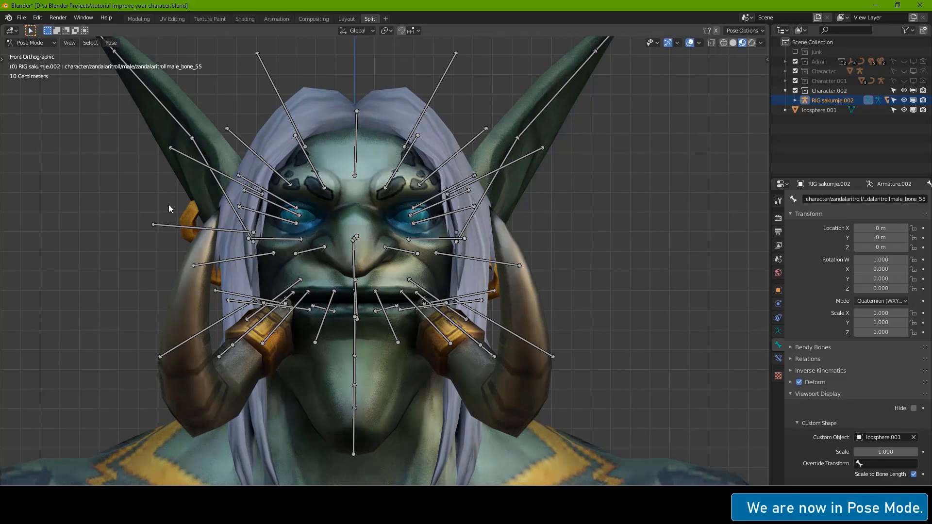
- Search the add-ons in Preferences for "att" to check whether Copy Attributes Menu is enabled, and close Preferences
{"action": "left_click", "coordinate": [37, 17]}
{"action": "left_click", "coordinate": [56, 157]}
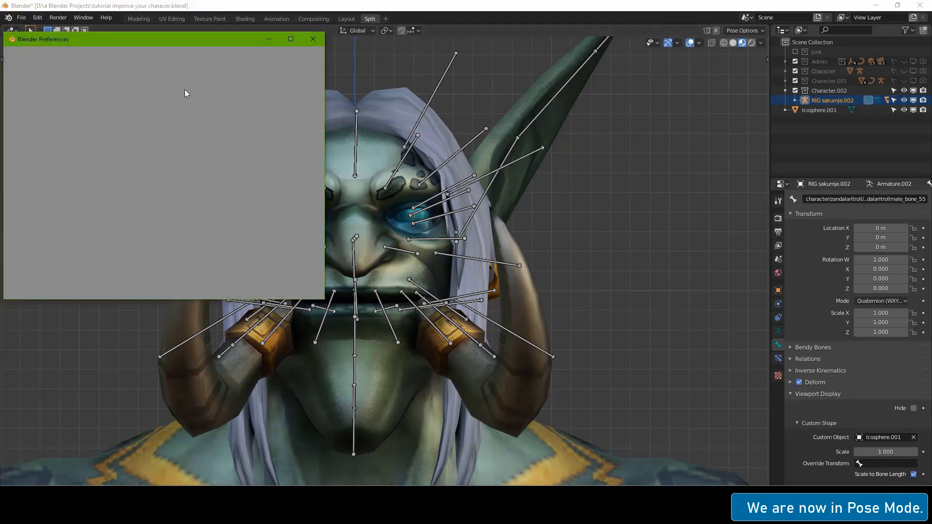
{"action": "left_click", "coordinate": [537, 105]}
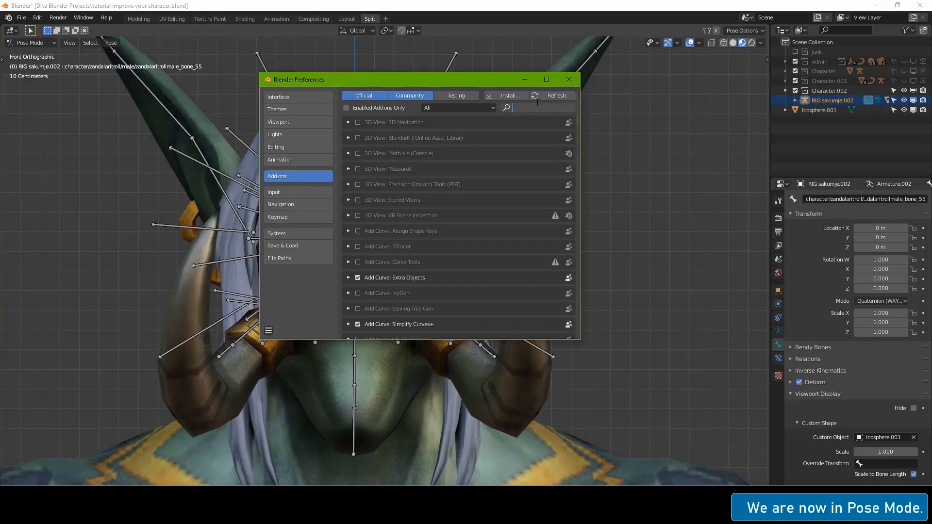
{"action": "type", "text": "atti"}
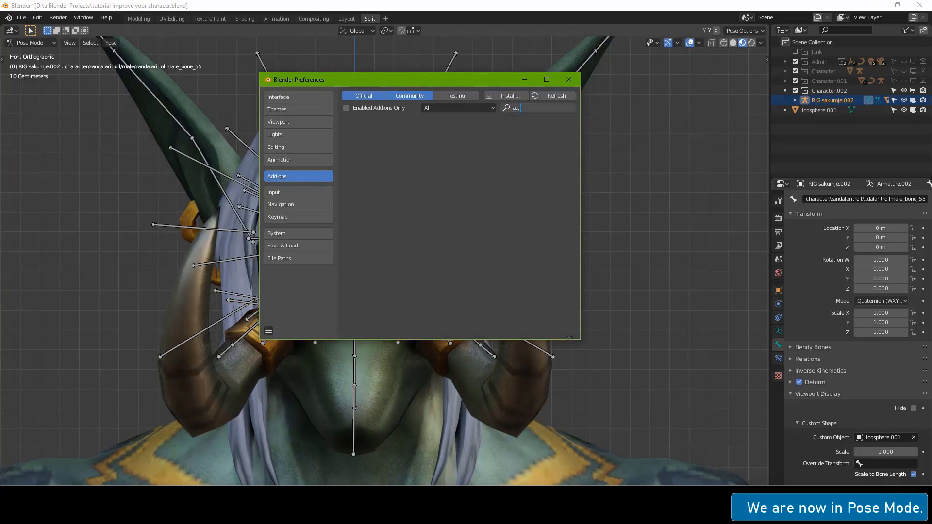
{"action": "key", "text": "BackSpace"}
{"action": "key", "text": "Return"}
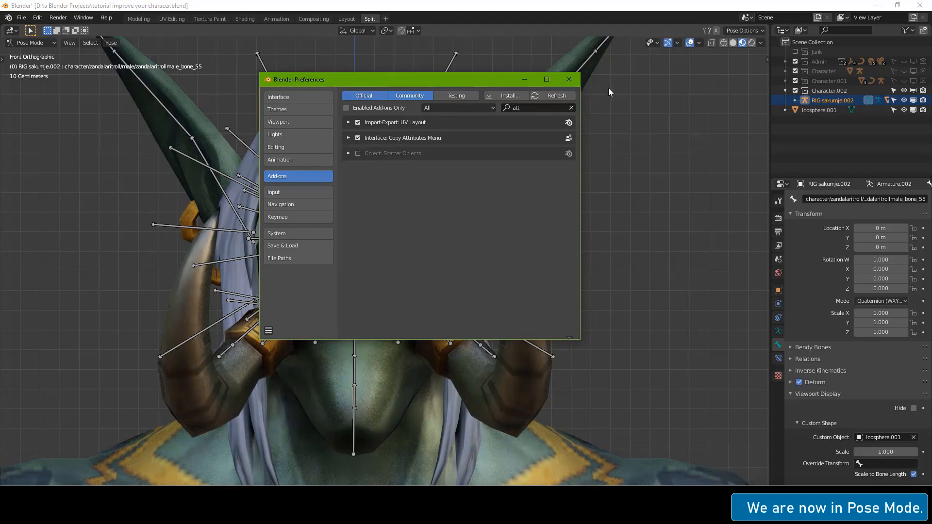
{"action": "left_click", "coordinate": [569, 79]}
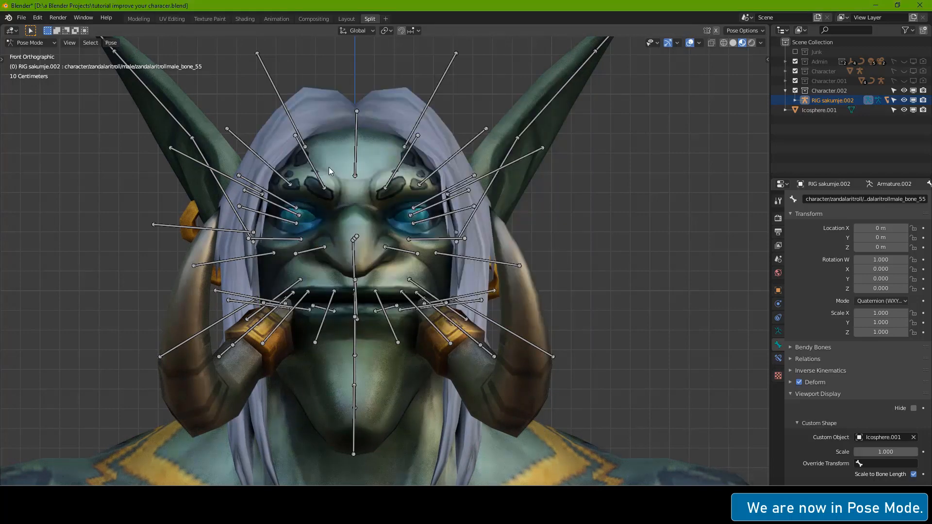
- Circle-select all the facial bones around the character's head in front view
{"action": "key", "text": "c"}
{"action": "mouse_move", "coordinate": [397, 203]}
{"action": "left_mouse_down"}
{"action": "mouse_move", "coordinate": [429, 167]}
{"action": "mouse_move", "coordinate": [256, 196]}
{"action": "left_mouse_up"}
{"action": "mouse_move", "coordinate": [193, 352]}
{"action": "left_mouse_down"}
{"action": "mouse_move", "coordinate": [516, 320]}
{"action": "mouse_move", "coordinate": [284, 325]}
{"action": "mouse_move", "coordinate": [461, 347]}
{"action": "left_mouse_up"}
{"action": "right_click", "coordinate": [286, 270]}
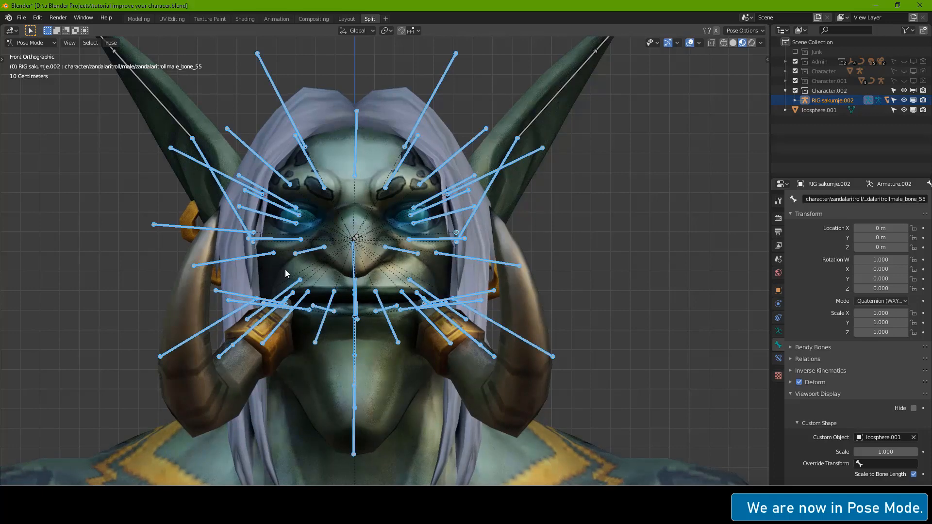
- From the right side view, remove the ear, head, jaw and neck bones from the selection
{"action": "key", "text": "KP_3"}
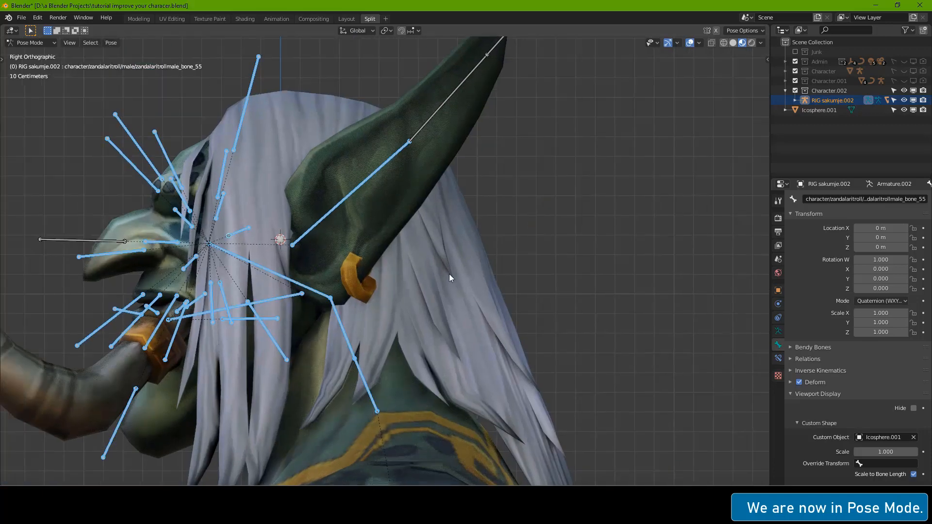
{"action": "key", "text": "c"}
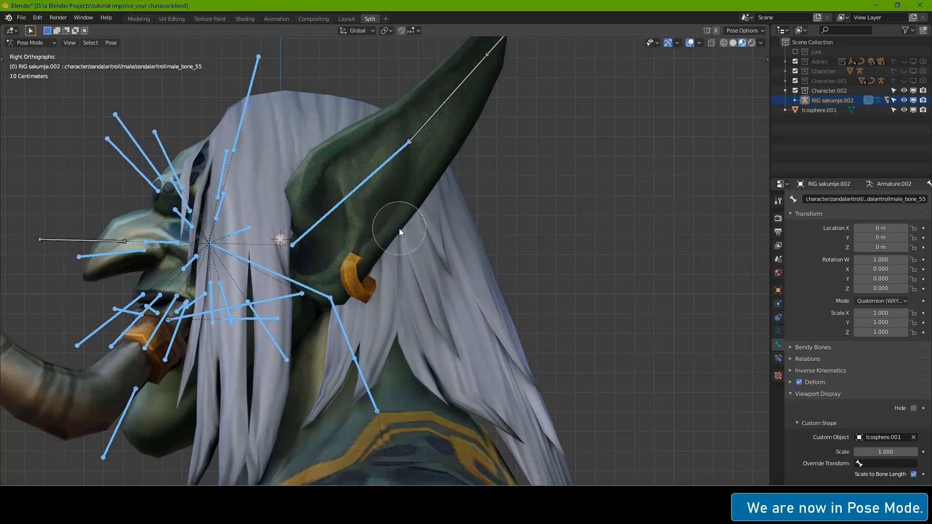
{"action": "mouse_move", "coordinate": [410, 226]}
{"action": "middle_mouse_down"}
{"action": "mouse_move", "coordinate": [339, 148]}
{"action": "mouse_move", "coordinate": [341, 316]}
{"action": "mouse_move", "coordinate": [301, 287]}
{"action": "middle_mouse_up"}
{"action": "key", "text": "Escape"}
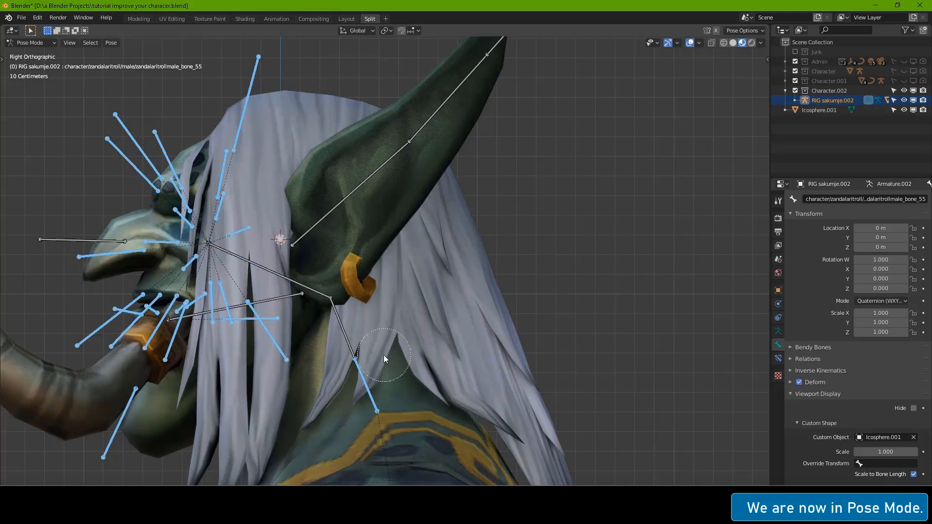
{"action": "middle_click", "coordinate": [383, 360]}
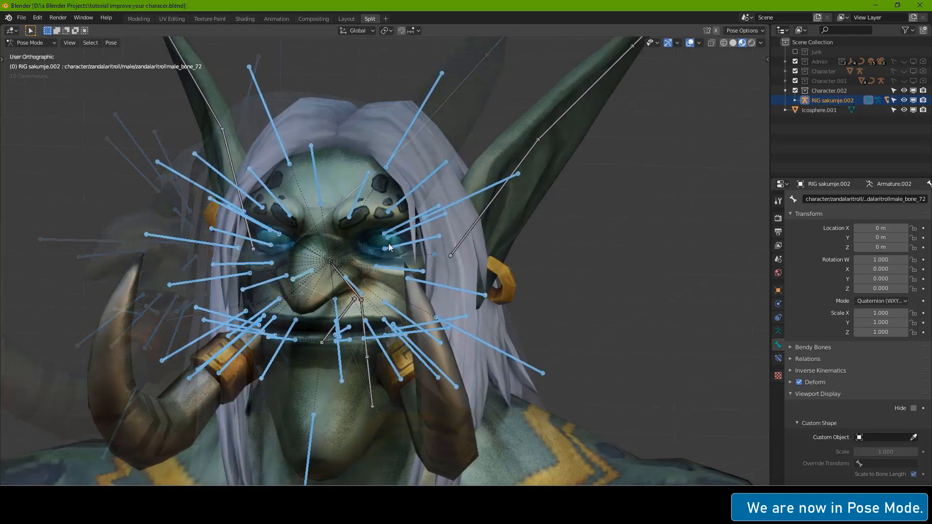
- Make the sphere-shaped cheek bone active and copy its bone shape to all selected facial bones
{"action": "scroll", "coordinate": [389, 243], "scroll_direction": "up", "scroll_amount": 3}
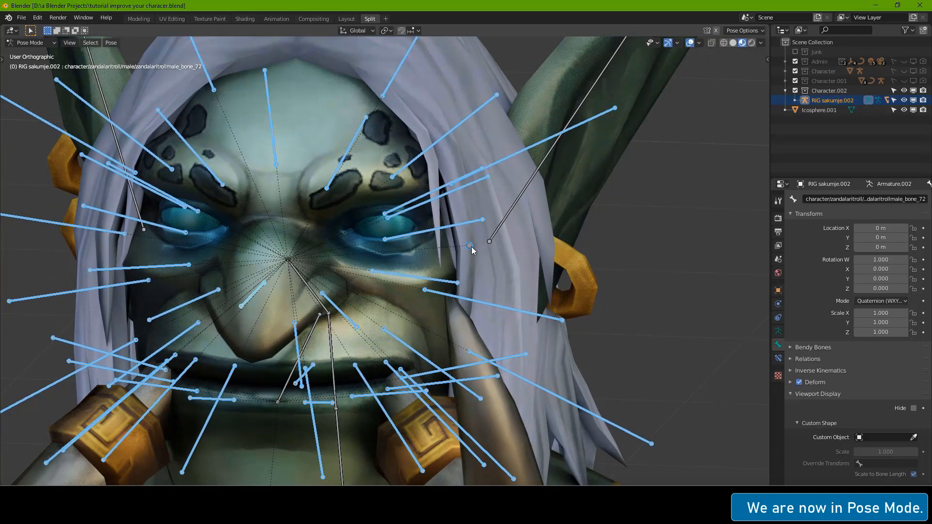
{"action": "left_click", "coordinate": [471, 247], "text": "shift"}
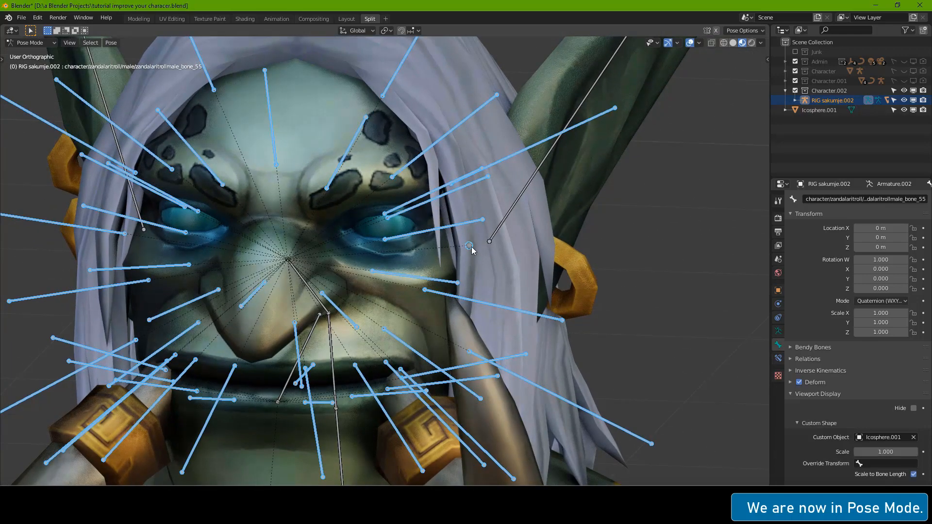
{"action": "key", "text": "ctrl+c"}
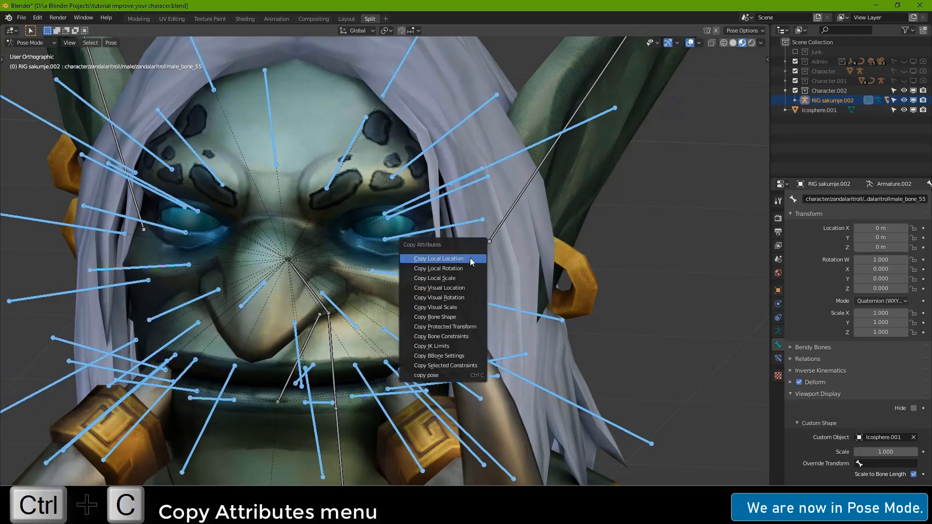
{"action": "left_click", "coordinate": [451, 316]}
{"action": "scroll", "coordinate": [490, 295], "scroll_direction": "down", "scroll_amount": 3}
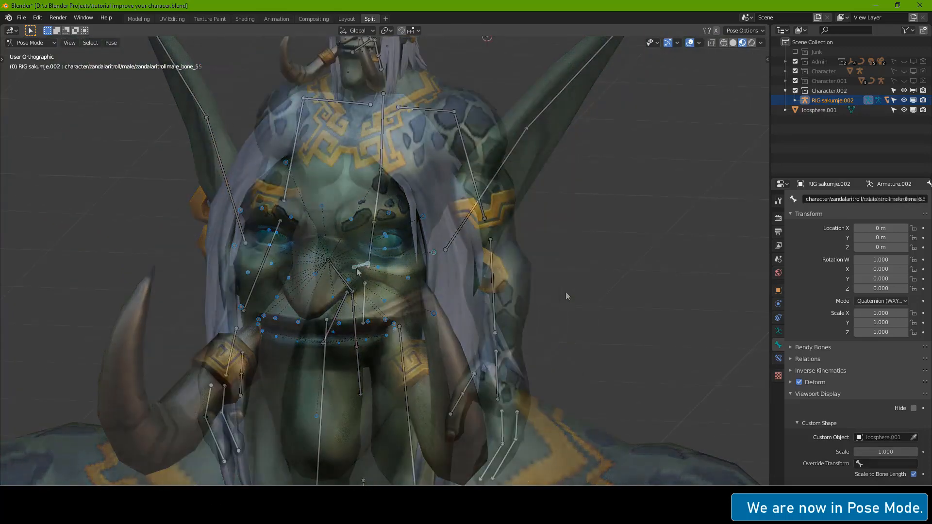
- Assign the Cube object as the custom shape of the short bone at the character's waist
{"action": "key", "text": "g"}
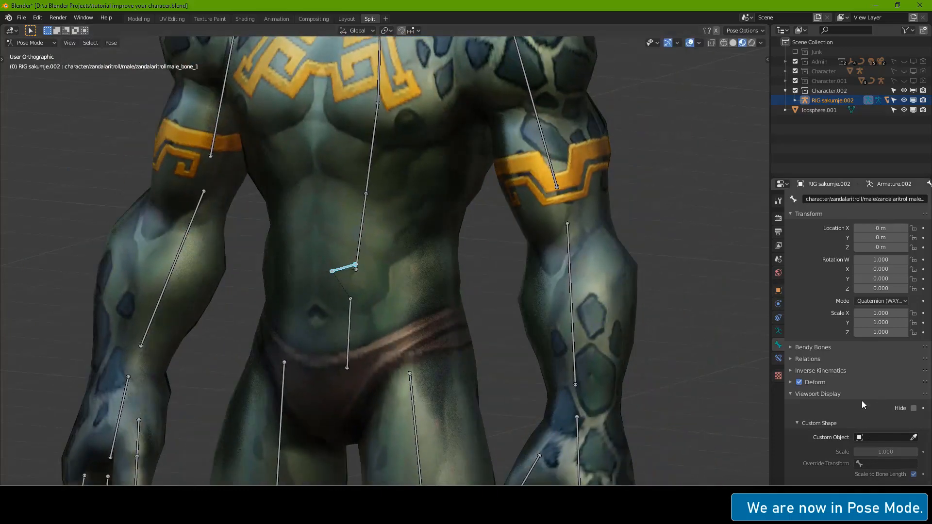
{"action": "left_click", "coordinate": [863, 439]}
{"action": "type", "text": "cube"}
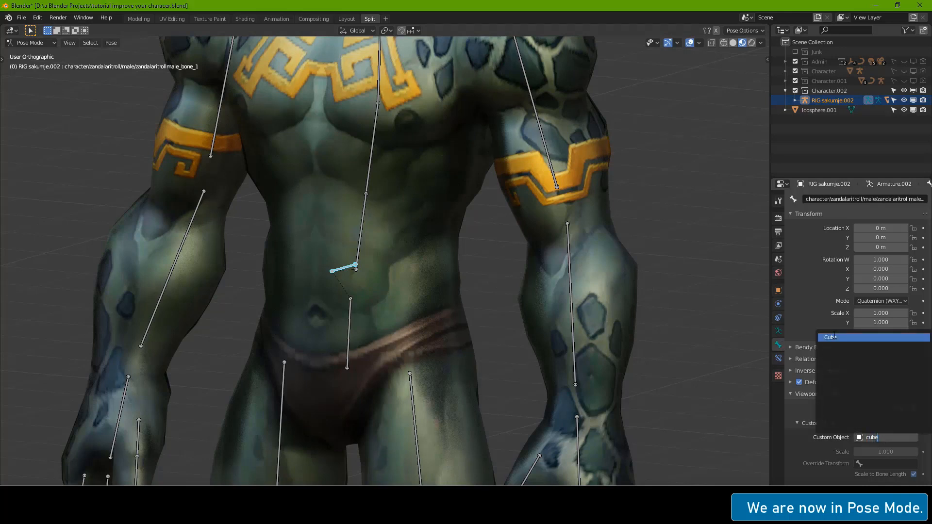
{"action": "key", "text": "Return"}
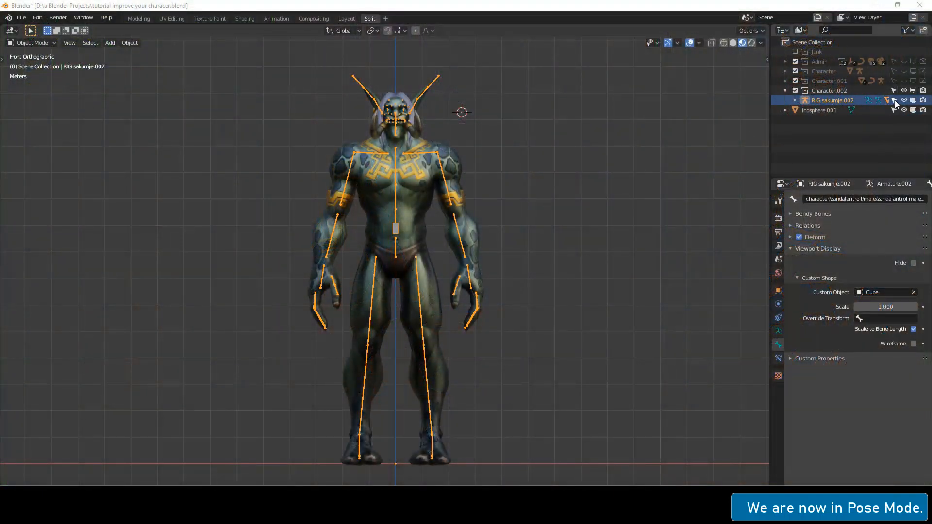
- Select the sakumje body.002 mesh and set the solid viewport shading to MatCap lighting
{"action": "left_click", "coordinate": [850, 130]}
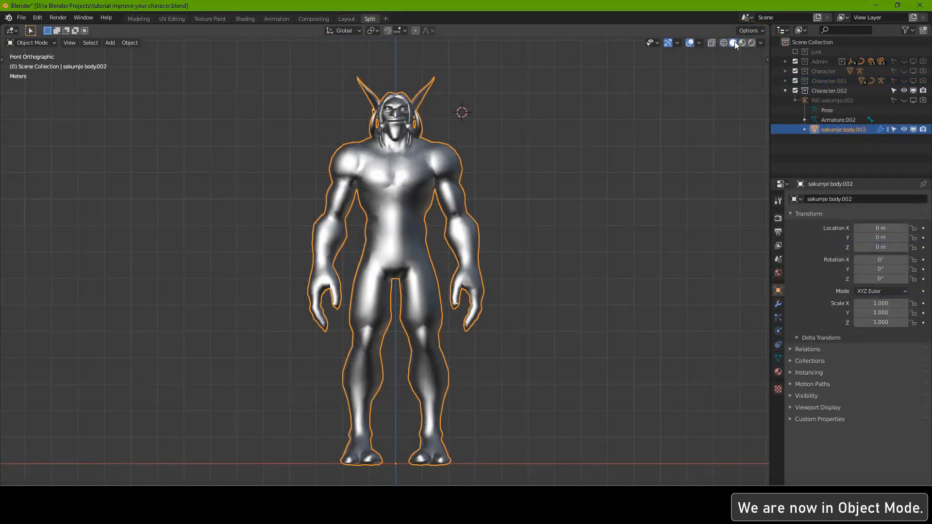
{"action": "left_click", "coordinate": [760, 43]}
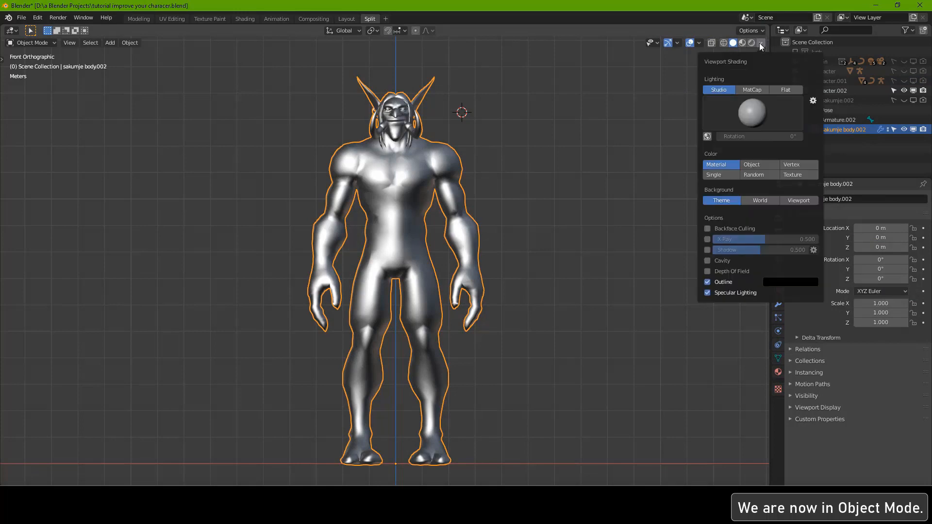
{"action": "left_click", "coordinate": [751, 89]}
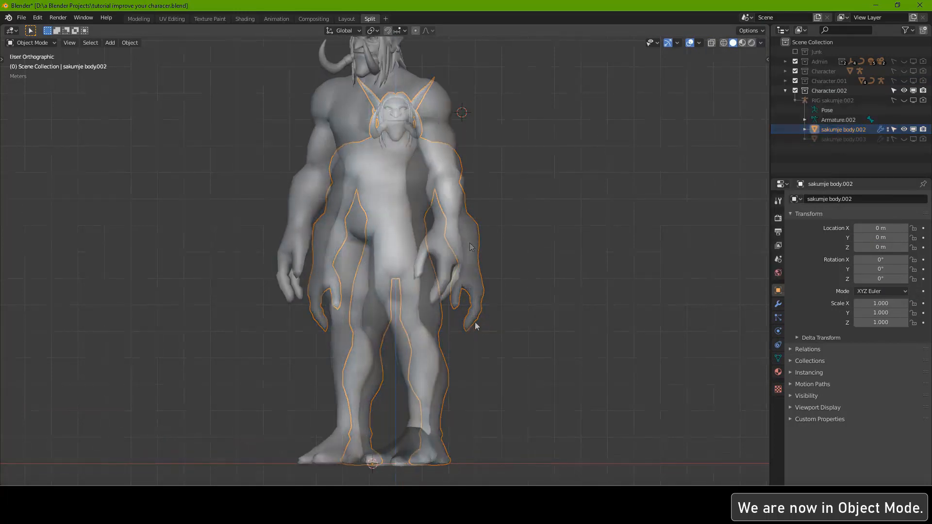
{"action": "middle_click_drag", "start_coordinate": [479, 335], "coordinate": [474, 292]}
{"action": "scroll", "coordinate": [475, 292], "scroll_direction": "up", "scroll_amount": 5}
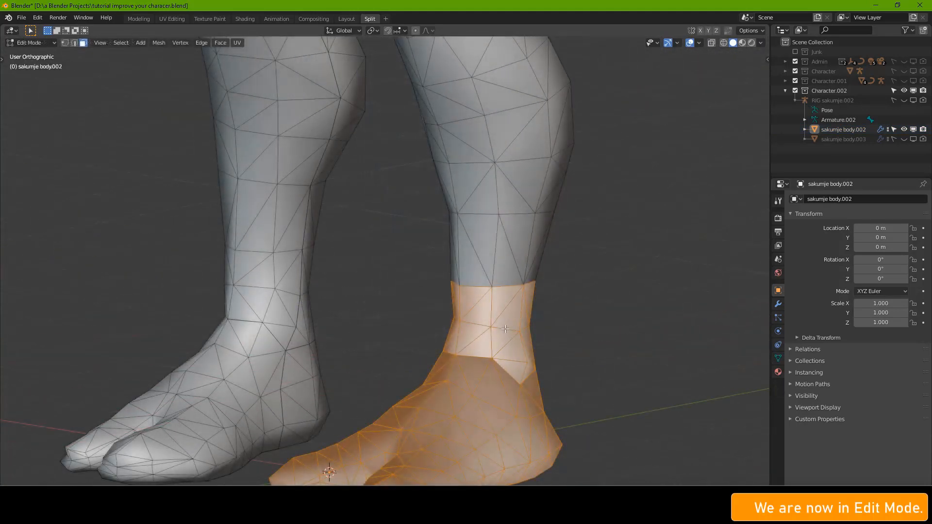
{"action": "left_click", "coordinate": [512, 321]}
{"action": "key", "text": "g"}
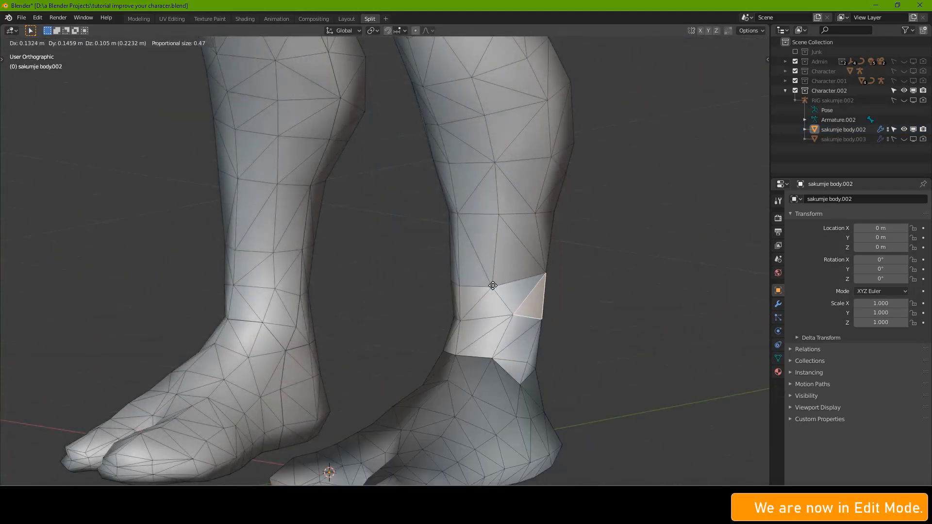
{"action": "right_click", "coordinate": [523, 323]}
{"action": "scroll", "coordinate": [522, 322], "scroll_direction": "down", "scroll_amount": 6}
{"action": "key", "text": "Tab"}
{"action": "scroll", "coordinate": [469, 296], "scroll_direction": "down", "scroll_amount": 4}
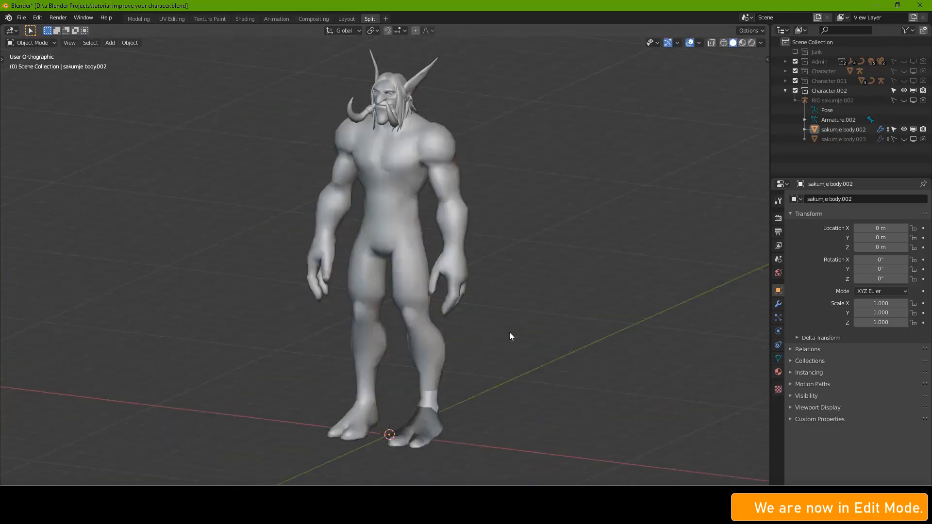
- Turn on the Face Orientation overlay and orbit around the body to check its normals
{"action": "middle_click_drag", "start_coordinate": [509, 333], "coordinate": [493, 274]}
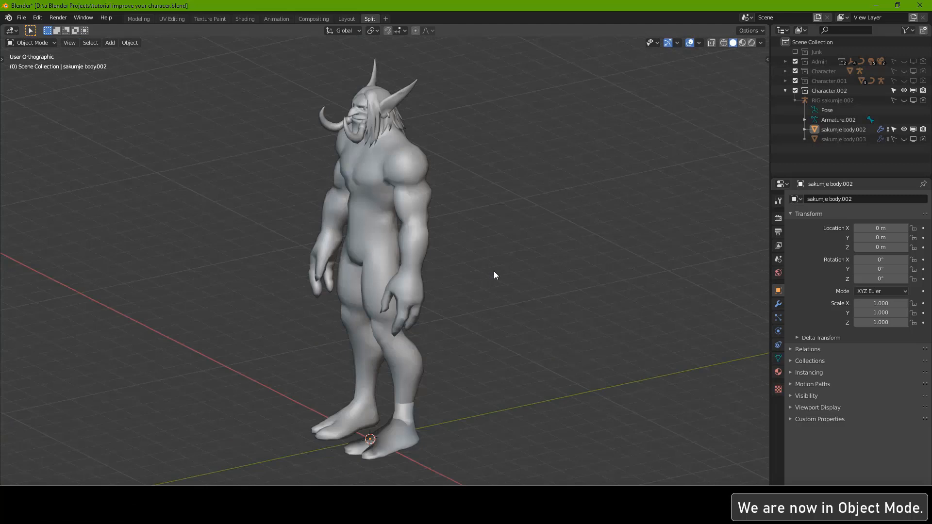
{"action": "left_click", "coordinate": [698, 41]}
{"action": "left_click", "coordinate": [642, 217]}
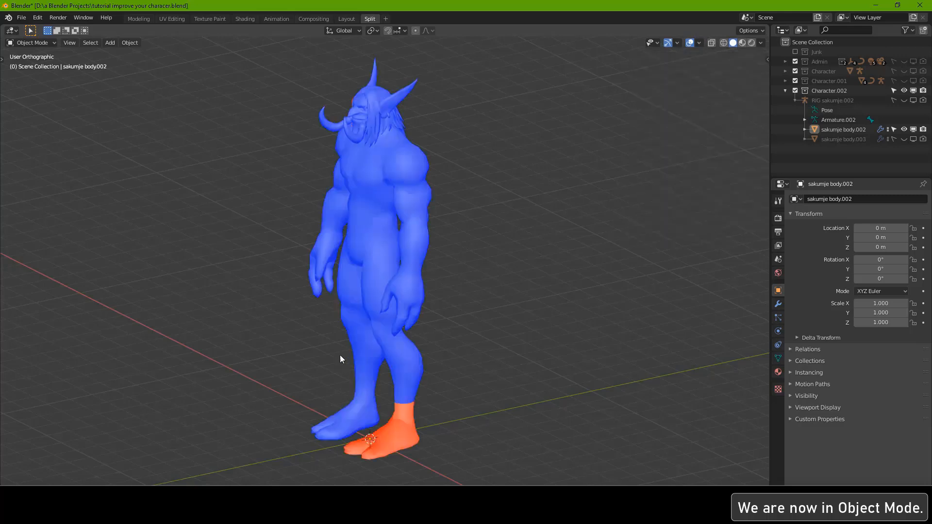
{"action": "middle_click_drag", "start_coordinate": [340, 357], "coordinate": [529, 396]}
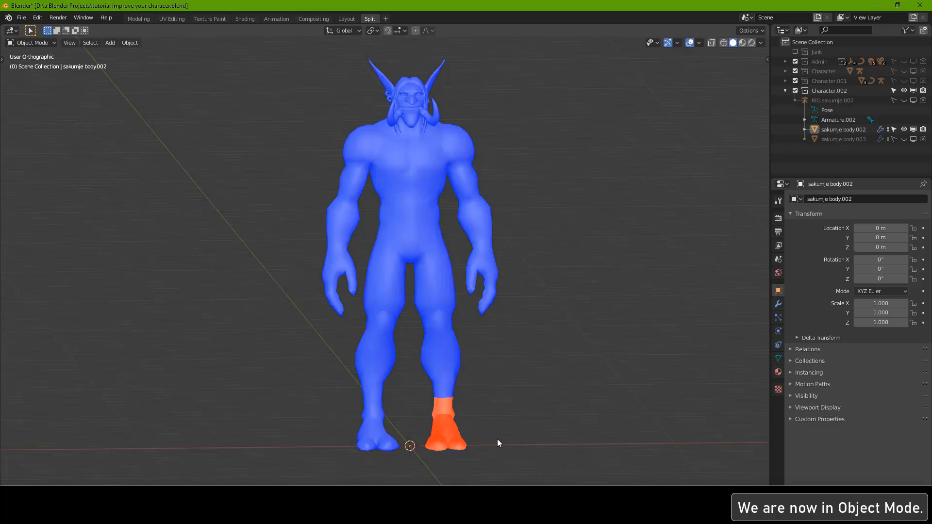
- In Edit Mode with X-ray on, circle-select the character's left foot up to the ankle and flip its normals
{"action": "scroll", "coordinate": [487, 423], "scroll_direction": "up", "scroll_amount": 4}
{"action": "key", "text": "Tab"}
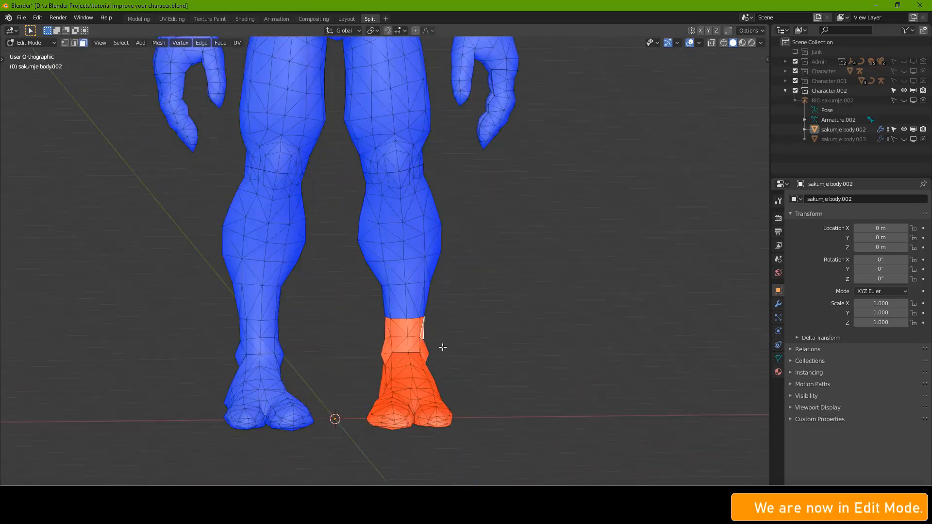
{"action": "key", "text": "alt+a"}
{"action": "key", "text": "alt+z"}
{"action": "key", "text": "c"}
{"action": "left_click", "coordinate": [403, 402]}
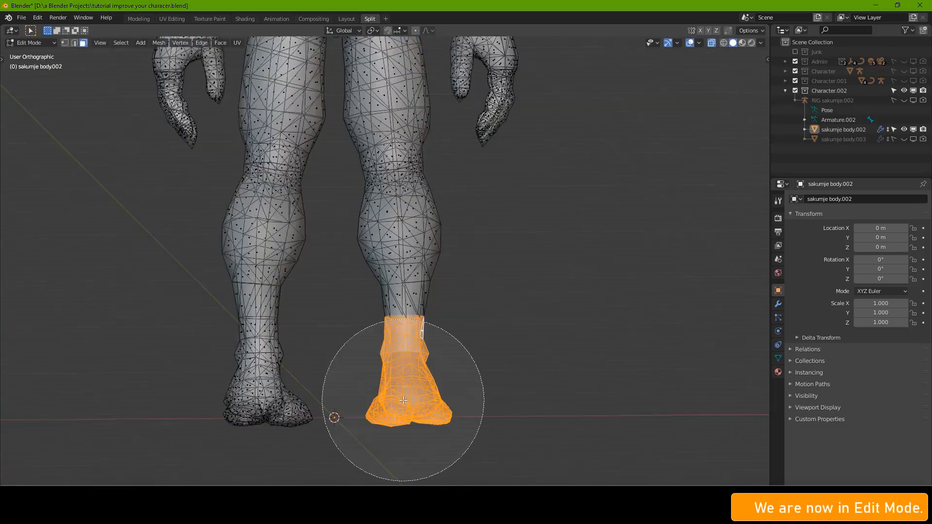
{"action": "key", "text": "Escape"}
{"action": "mouse_move", "coordinate": [466, 372]}
{"action": "middle_mouse_down"}
{"action": "mouse_move", "coordinate": [358, 373]}
{"action": "mouse_move", "coordinate": [476, 384]}
{"action": "middle_mouse_up"}
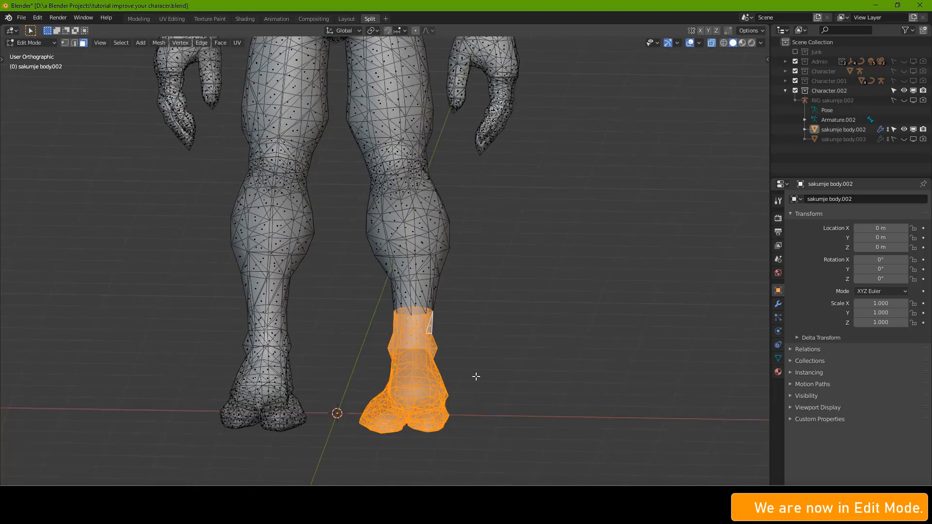
{"action": "middle_click_drag", "start_coordinate": [460, 325], "coordinate": [466, 361], "text": "shift"}
{"action": "left_click", "coordinate": [159, 44]}
{"action": "mouse_move", "coordinate": [184, 203]}
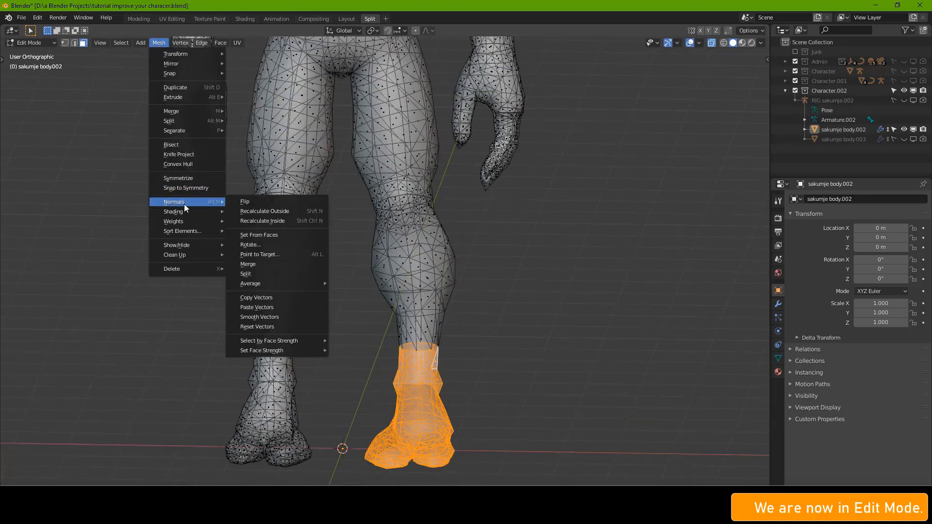
{"action": "left_click", "coordinate": [260, 202]}
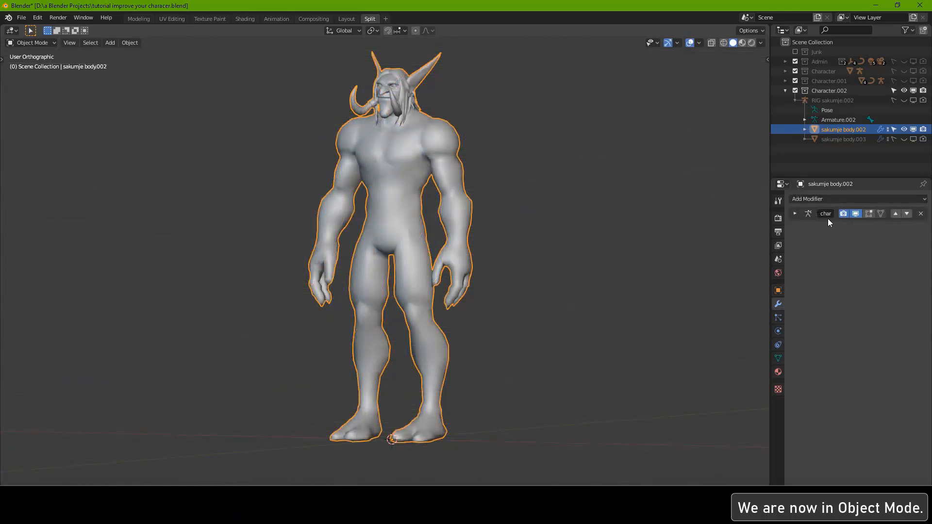
- Add a Subdivision Surface modifier to sakumje body.002 and look over the resulting mesh
{"action": "left_click", "coordinate": [819, 198]}
{"action": "left_click", "coordinate": [751, 361]}
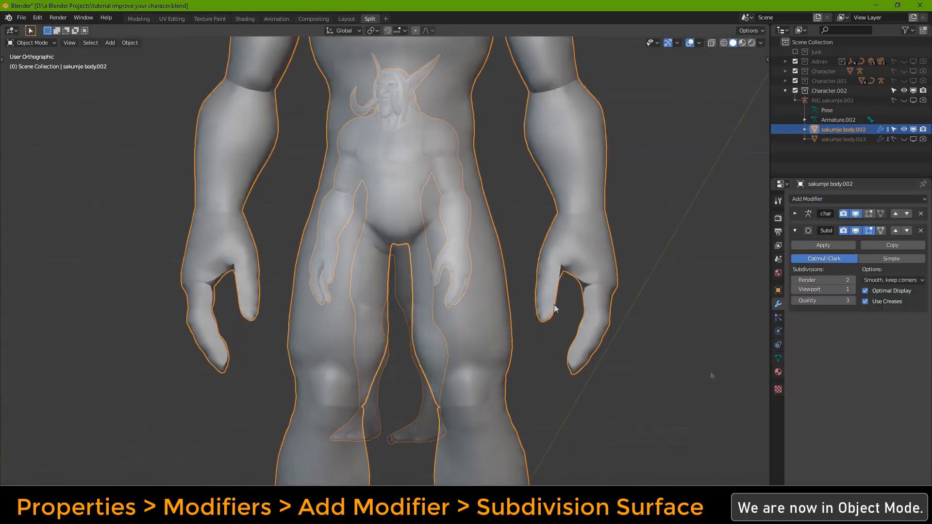
{"action": "middle_click_drag", "start_coordinate": [709, 371], "coordinate": [575, 302]}
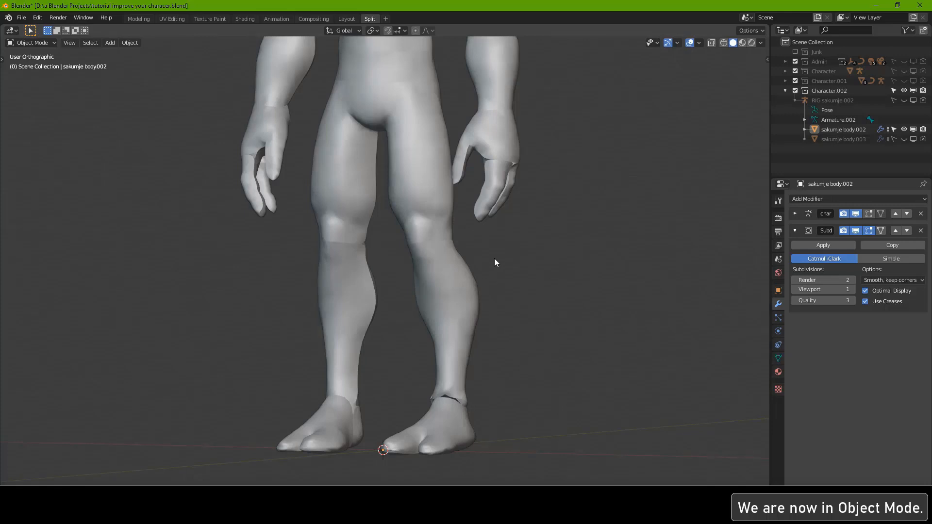
- Select the whole body mesh in Edit Mode, merge its vertices by distance, and return to Object Mode
{"action": "key", "text": "KP_Decimal"}
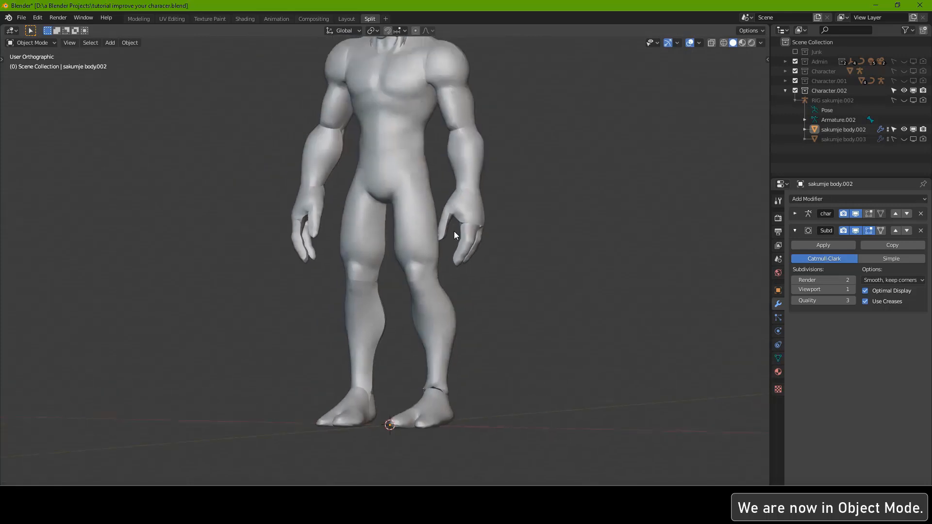
{"action": "key", "text": "Tab"}
{"action": "key", "text": "a"}
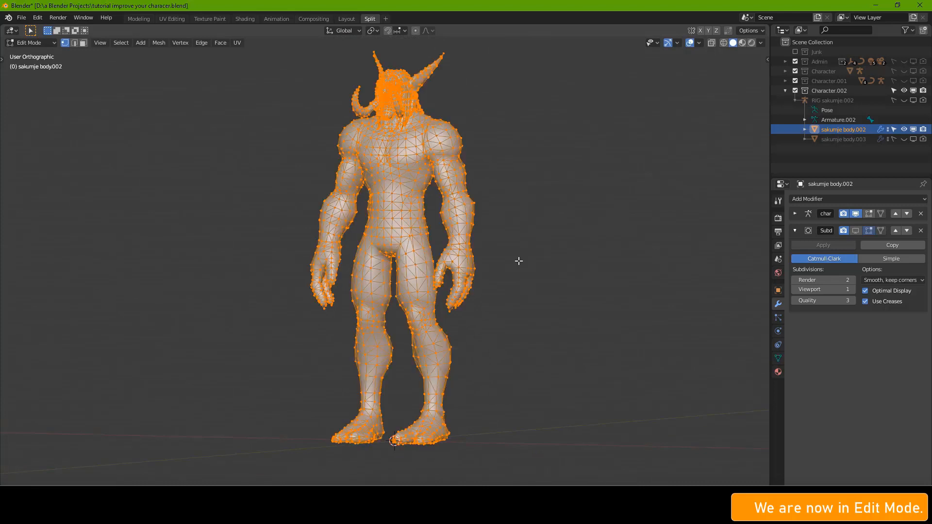
{"action": "left_click", "coordinate": [158, 43]}
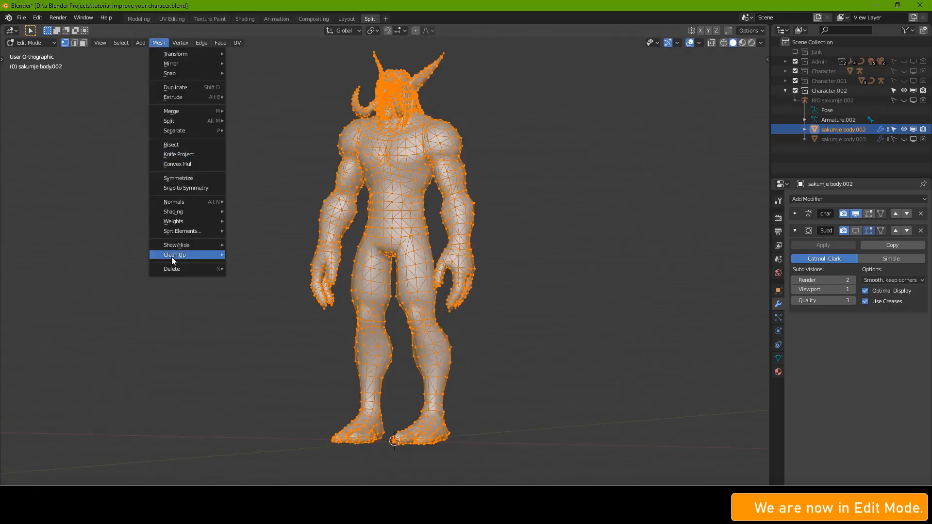
{"action": "mouse_move", "coordinate": [172, 256]}
{"action": "left_click", "coordinate": [237, 331]}
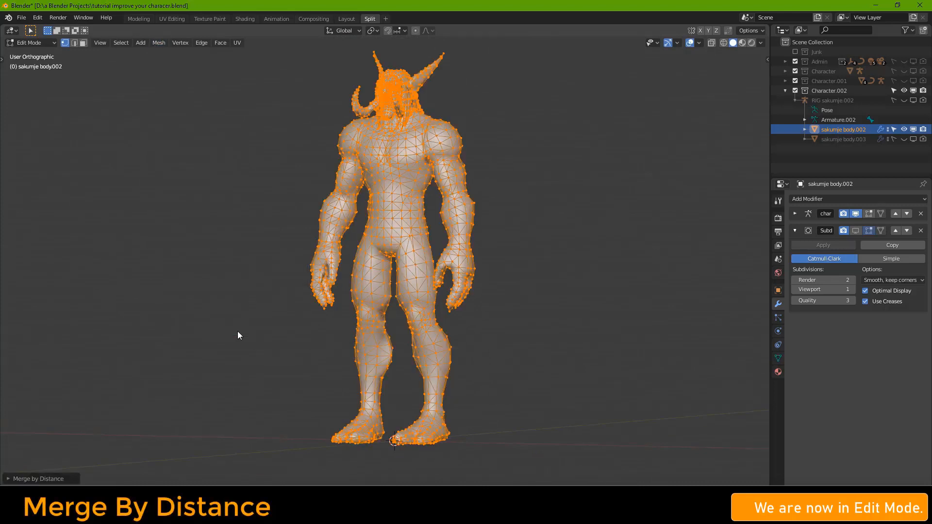
{"action": "key", "text": "Tab"}
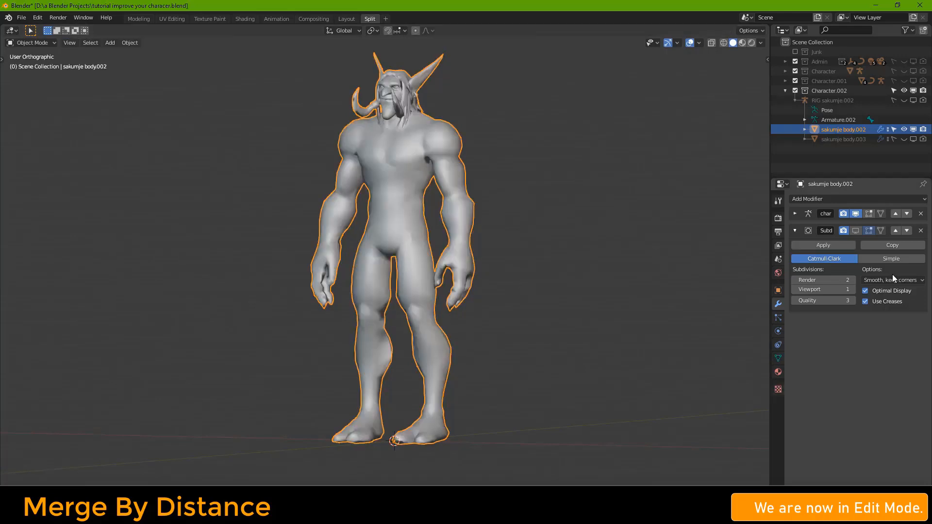
- Enable the Subdivision Surface modifier's viewport display and examine the seam around the character's left ankle
{"action": "left_click", "coordinate": [855, 231]}
{"action": "scroll", "coordinate": [482, 281], "scroll_direction": "up", "scroll_amount": 3}
{"action": "mouse_move", "coordinate": [482, 281]}
{"action": "middle_mouse_down"}
{"action": "mouse_move", "coordinate": [549, 291]}
{"action": "mouse_move", "coordinate": [458, 295]}
{"action": "mouse_move", "coordinate": [491, 293]}
{"action": "middle_mouse_up"}
{"action": "middle_click_drag", "start_coordinate": [491, 466], "coordinate": [488, 373], "text": "shift"}
{"action": "scroll", "coordinate": [488, 372], "scroll_direction": "up", "scroll_amount": 8}
{"action": "middle_click_drag", "start_coordinate": [493, 427], "coordinate": [493, 296], "text": "shift"}
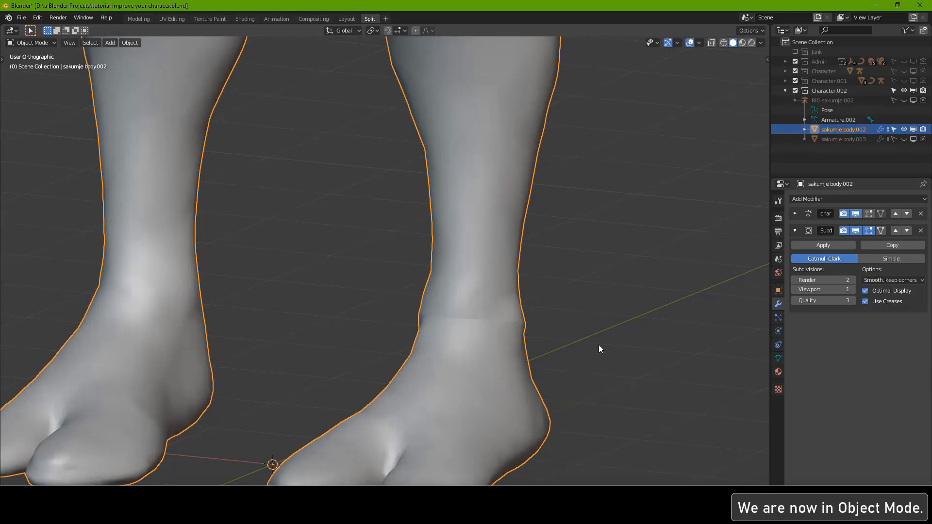
{"action": "scroll", "coordinate": [482, 342], "scroll_direction": "down", "scroll_amount": 1}
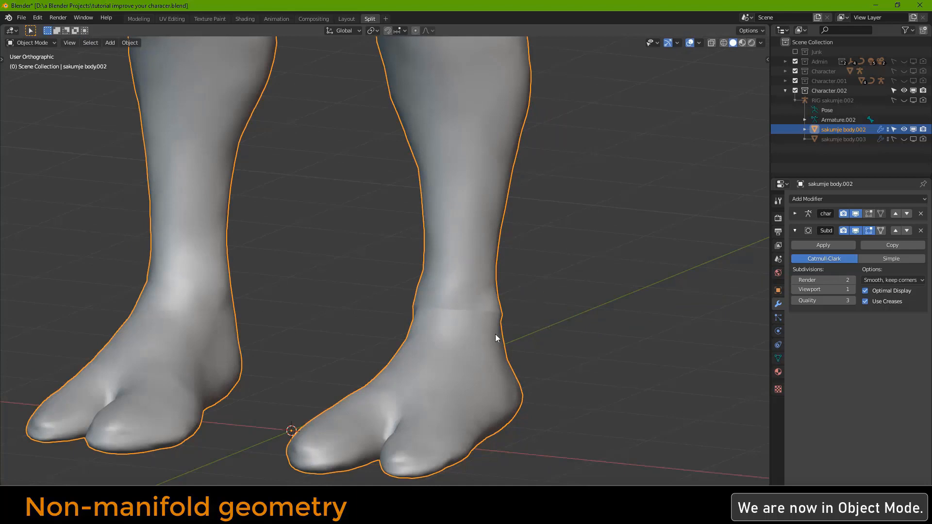
- In Edit Mode with face selection, circle-select both feet below the ankles and hide them
{"action": "key", "text": "Tab"}
{"action": "left_click", "coordinate": [83, 42]}
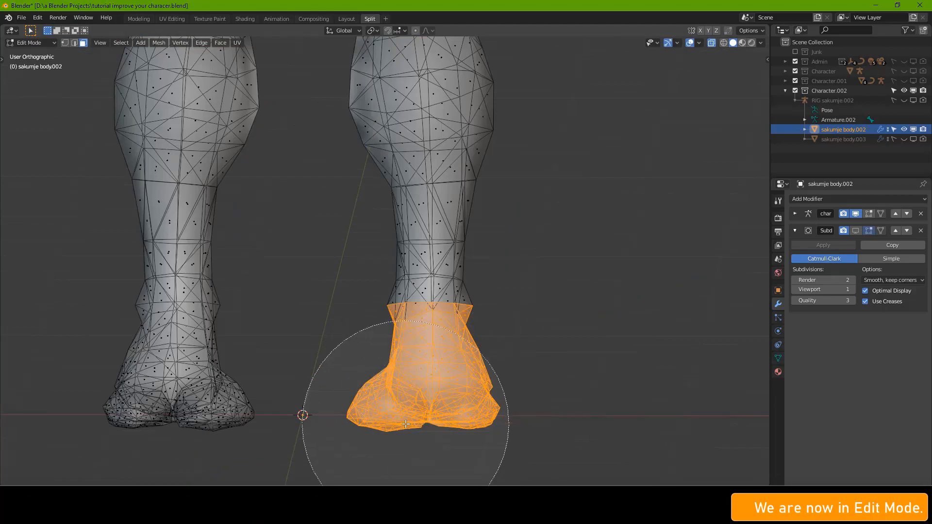
{"action": "key", "text": "Escape"}
{"action": "key", "text": "h"}
{"action": "scroll", "coordinate": [519, 364], "scroll_direction": "up", "scroll_amount": 3}
{"action": "key", "text": "alt+z"}
{"action": "middle_click_drag", "start_coordinate": [519, 364], "coordinate": [432, 364]}
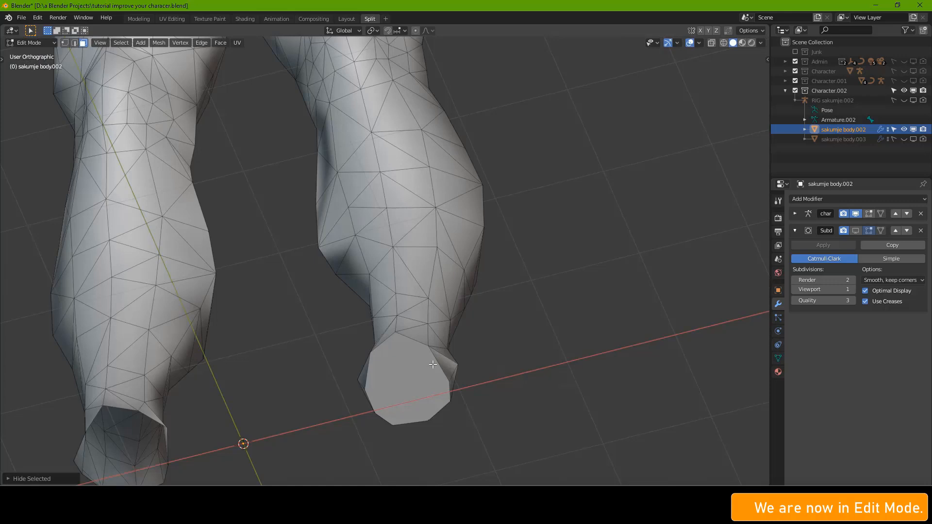
- Delete the face that closes off the bottom of the left ankle on the body mesh
{"action": "left_click", "coordinate": [404, 368]}
{"action": "key", "text": "x"}
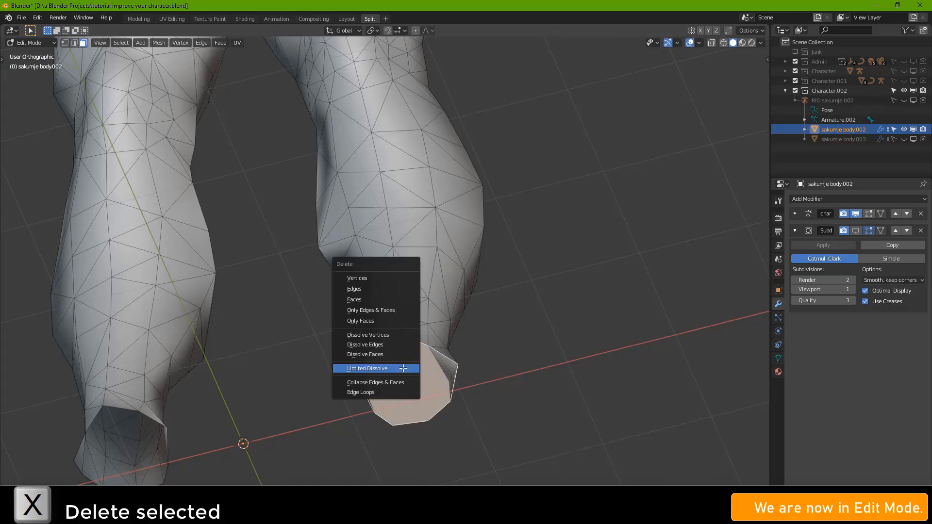
{"action": "left_click", "coordinate": [362, 299]}
{"action": "middle_click_drag", "start_coordinate": [479, 319], "coordinate": [473, 353]}
- Reveal the hidden feet and return the body mesh to Object Mode
{"action": "key", "text": "alt+h"}
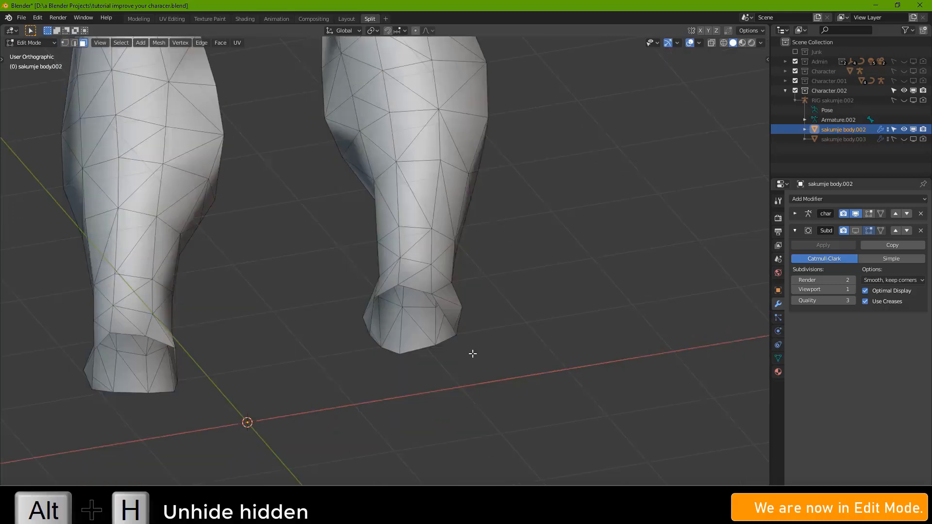
{"action": "middle_click_drag", "start_coordinate": [481, 316], "coordinate": [477, 364]}
{"action": "key", "text": "ctrl+Tab"}
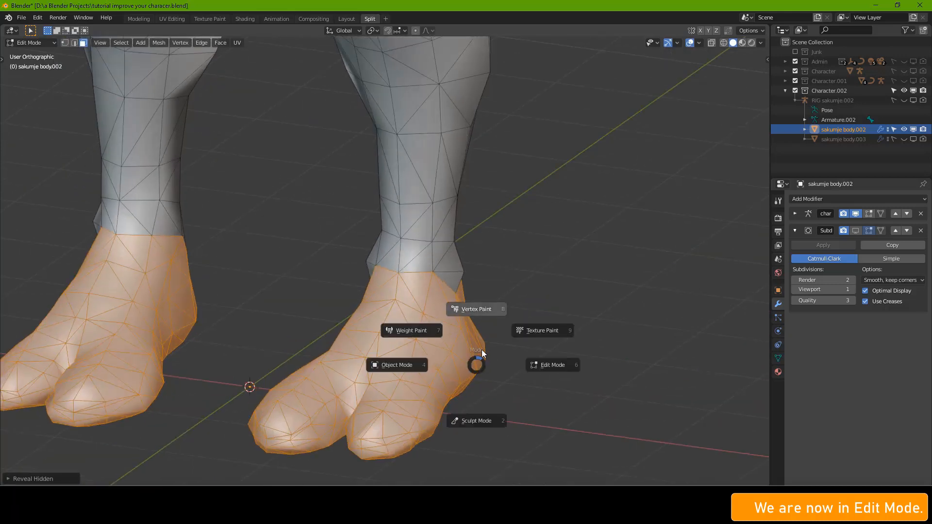
{"action": "left_click", "coordinate": [396, 364]}
- Inspect the body's surface from feet to head with the Subdivision Surface modifier displayed in the viewport
{"action": "scroll", "coordinate": [468, 301], "scroll_direction": "down", "scroll_amount": 7}
{"action": "middle_click_drag", "start_coordinate": [402, 222], "coordinate": [421, 364], "text": "shift"}
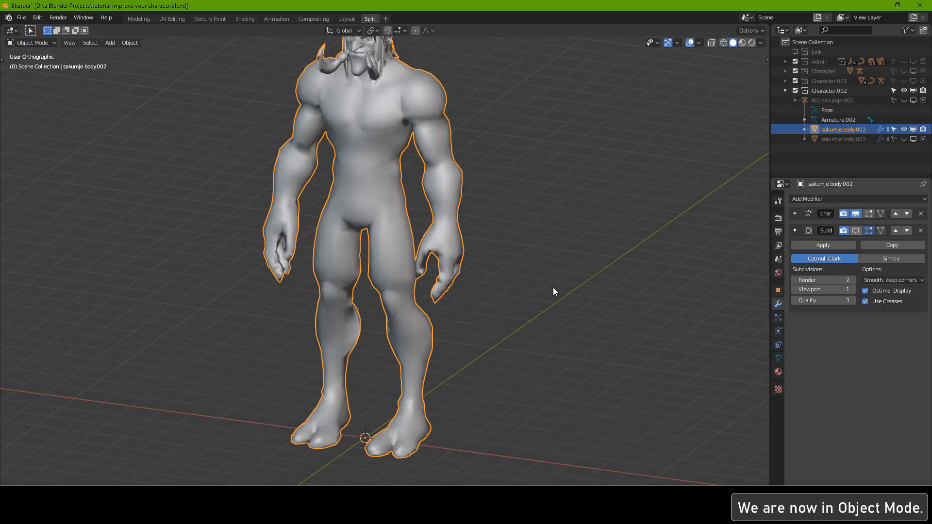
{"action": "middle_click_drag", "start_coordinate": [435, 317], "coordinate": [419, 243]}
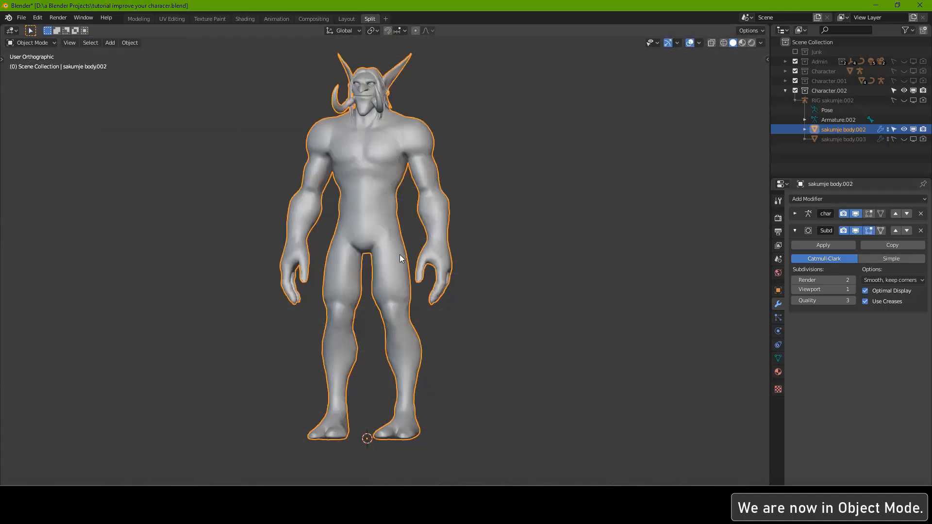
{"action": "middle_click_drag", "start_coordinate": [391, 258], "coordinate": [435, 261]}
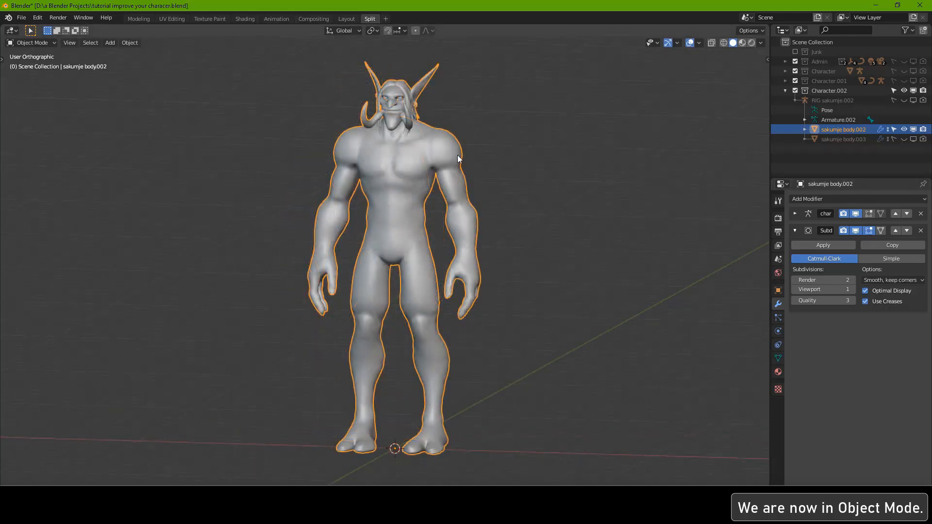
{"action": "scroll", "coordinate": [479, 222], "scroll_direction": "up", "scroll_amount": 5}
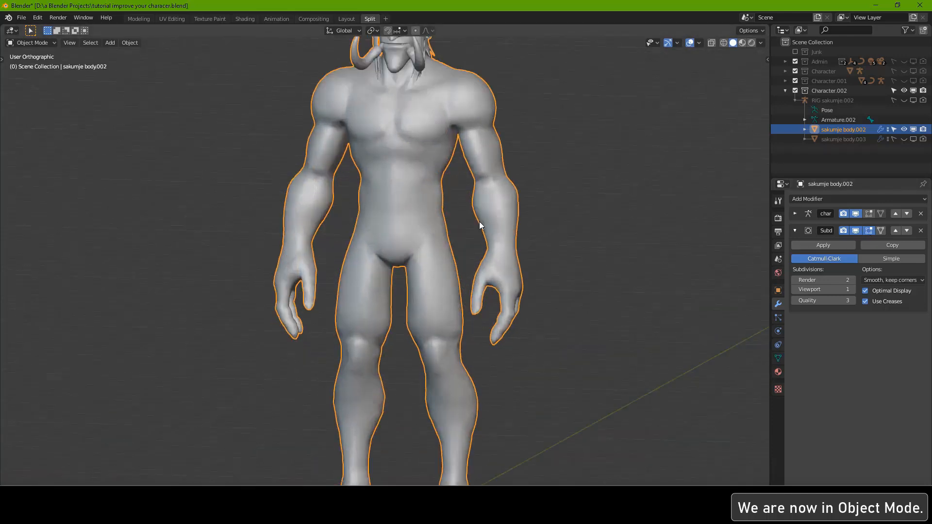
{"action": "scroll", "coordinate": [432, 250], "scroll_direction": "down", "scroll_amount": 3}
{"action": "scroll", "coordinate": [413, 269], "scroll_direction": "up", "scroll_amount": 1}
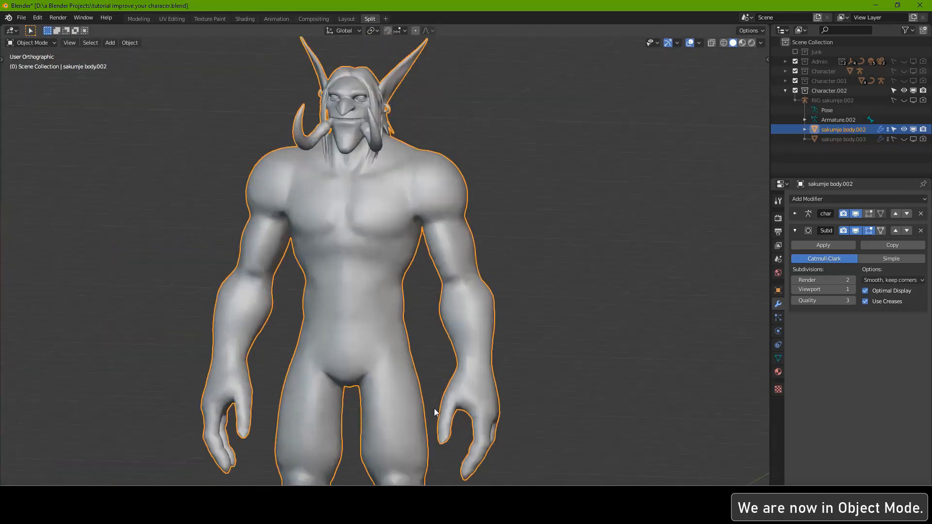
{"action": "scroll", "coordinate": [335, 228], "scroll_direction": "up", "scroll_amount": 8}
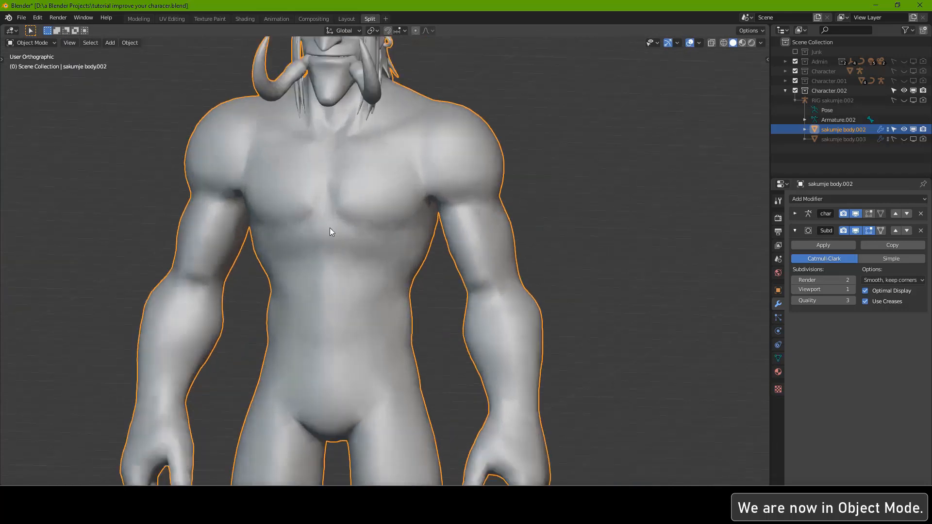
{"action": "scroll", "coordinate": [341, 228], "scroll_direction": "down", "scroll_amount": 8}
{"action": "scroll", "coordinate": [264, 376], "scroll_direction": "up", "scroll_amount": 6}
{"action": "scroll", "coordinate": [428, 323], "scroll_direction": "down", "scroll_amount": 5}
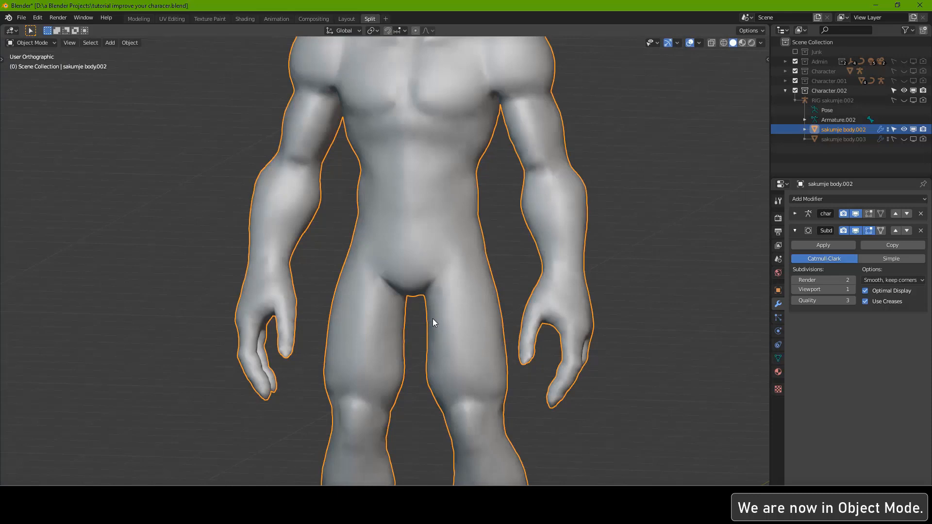
{"action": "scroll", "coordinate": [418, 231], "scroll_direction": "down", "scroll_amount": 2}
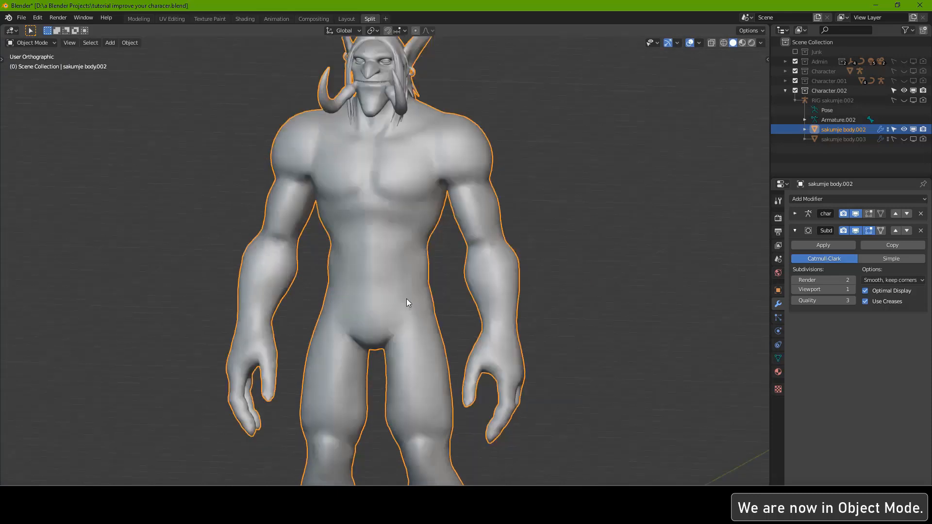
{"action": "scroll", "coordinate": [405, 298], "scroll_direction": "up", "scroll_amount": 4}
- Convert the whole body mesh from tris to quads in Edit Mode, enabling Compare UVs, Compare VCols, Compare Seam and Compare Materials
{"action": "key", "text": "Tab"}
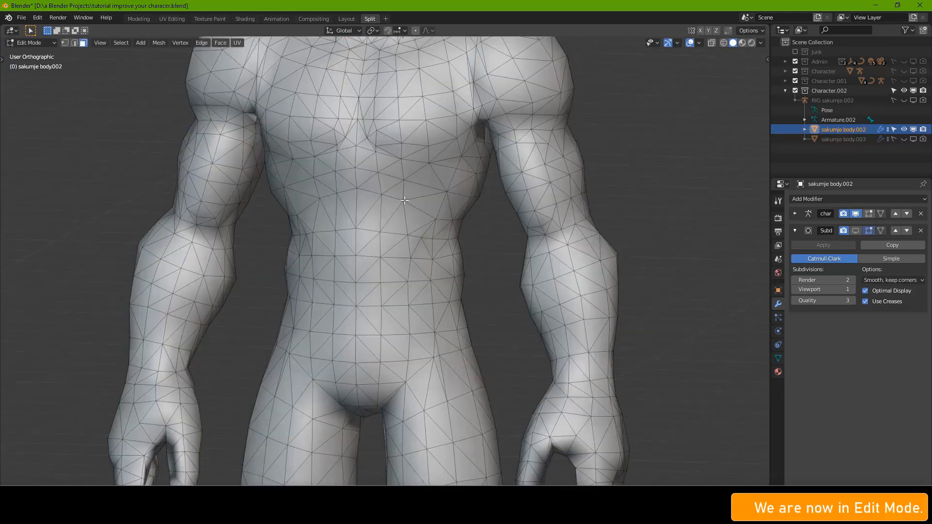
{"action": "scroll", "coordinate": [568, 281], "scroll_direction": "down", "scroll_amount": 4}
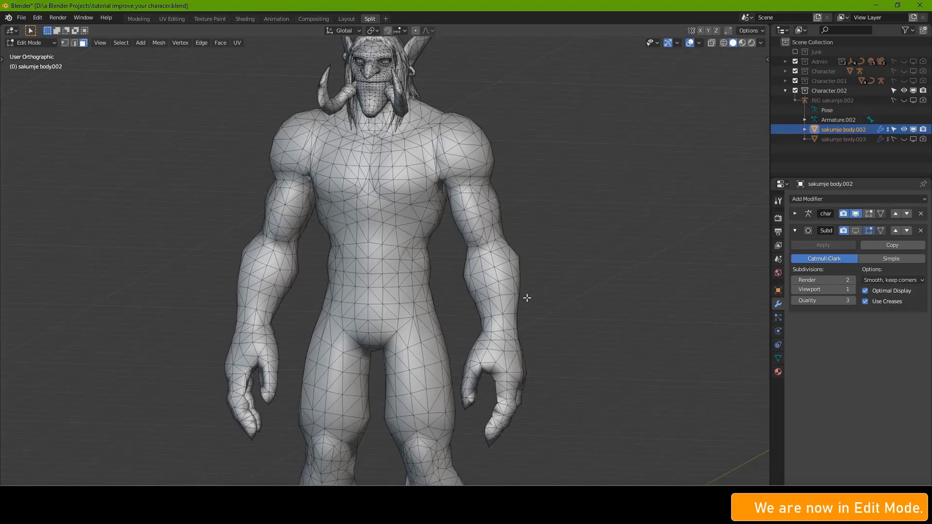
{"action": "key", "text": "a"}
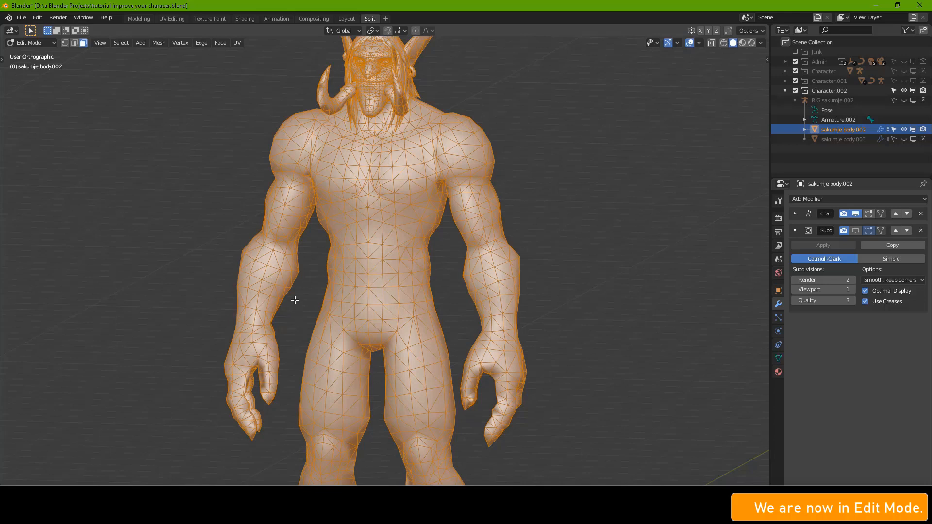
{"action": "key", "text": "alt+j"}
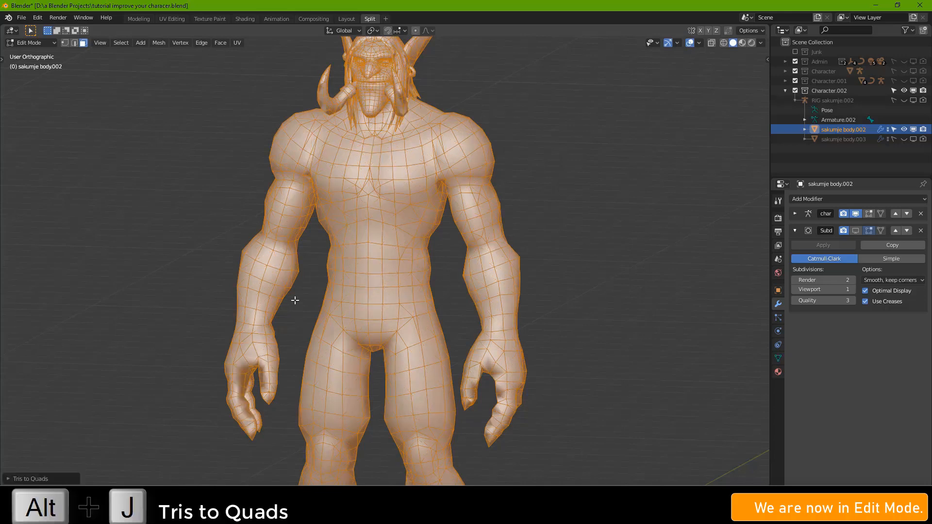
{"action": "left_click", "coordinate": [11, 480]}
{"action": "left_click", "coordinate": [129, 433]}
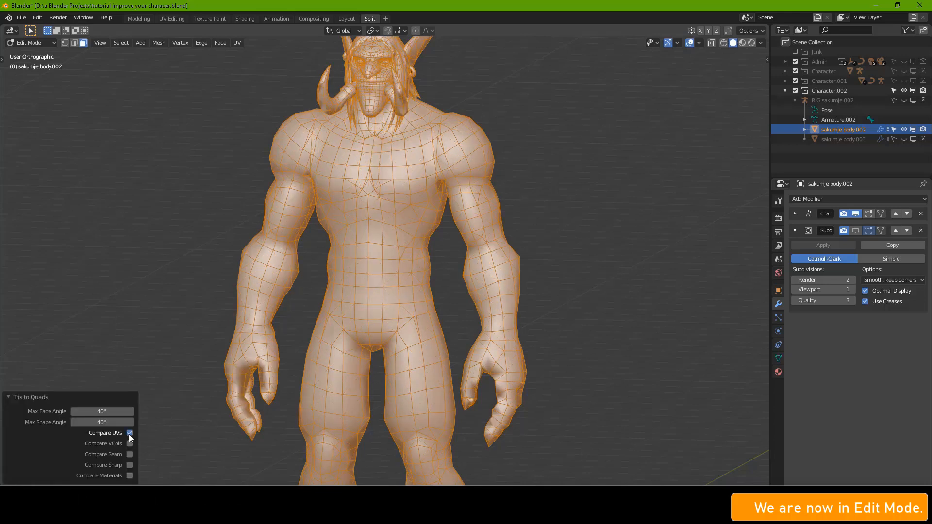
{"action": "left_click", "coordinate": [129, 444]}
{"action": "left_click", "coordinate": [130, 454]}
{"action": "left_click", "coordinate": [130, 475]}
- Return to Object Mode and examine the smoothed head, chest, arms and legs of the quad-based mesh
{"action": "key", "text": "Tab"}
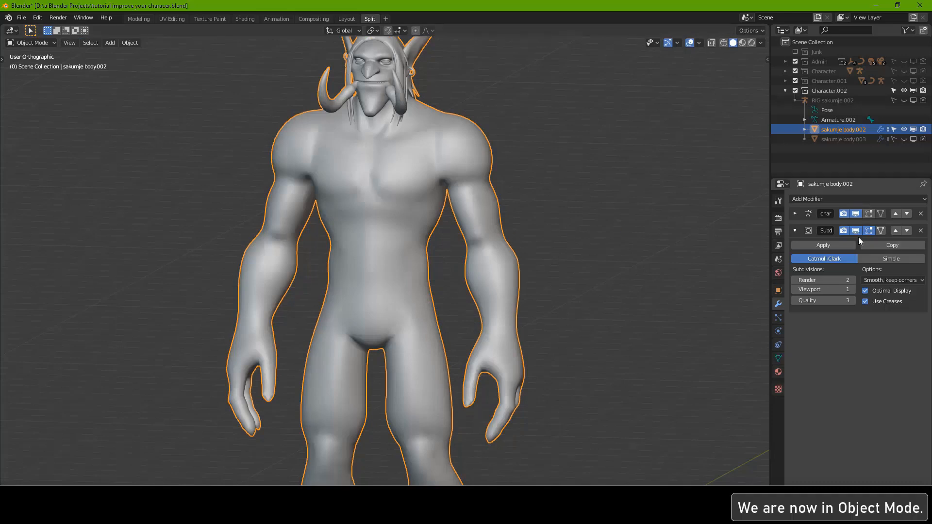
{"action": "scroll", "coordinate": [523, 267], "scroll_direction": "down", "scroll_amount": 4}
{"action": "scroll", "coordinate": [521, 266], "scroll_direction": "up", "scroll_amount": 6}
{"action": "middle_click_drag", "start_coordinate": [440, 176], "coordinate": [430, 323], "text": "shift"}
{"action": "middle_click_drag", "start_coordinate": [430, 323], "coordinate": [410, 286]}
{"action": "scroll", "coordinate": [430, 209], "scroll_direction": "up", "scroll_amount": 4}
{"action": "scroll", "coordinate": [427, 376], "scroll_direction": "down", "scroll_amount": 3}
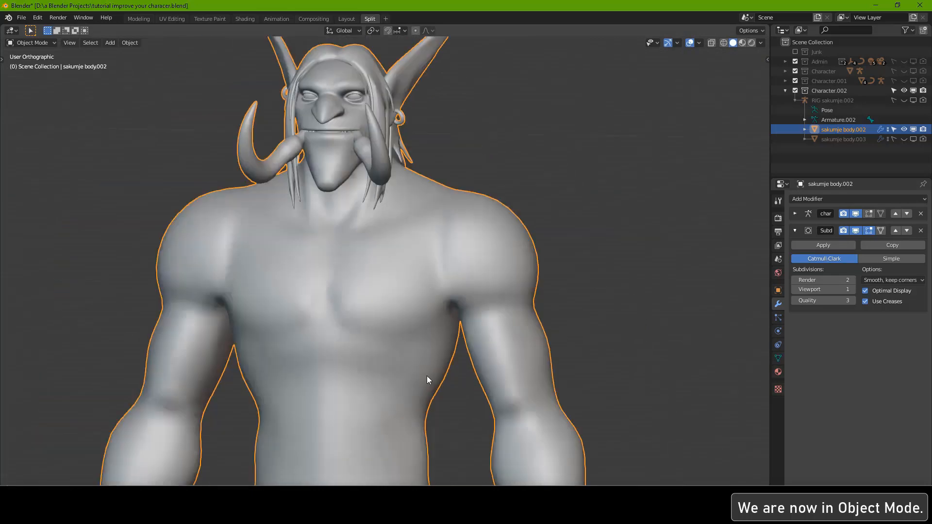
{"action": "middle_click_drag", "start_coordinate": [427, 379], "coordinate": [433, 100], "text": "shift"}
{"action": "scroll", "coordinate": [499, 220], "scroll_direction": "down", "scroll_amount": 2}
{"action": "middle_click_drag", "start_coordinate": [500, 220], "coordinate": [516, 322]}
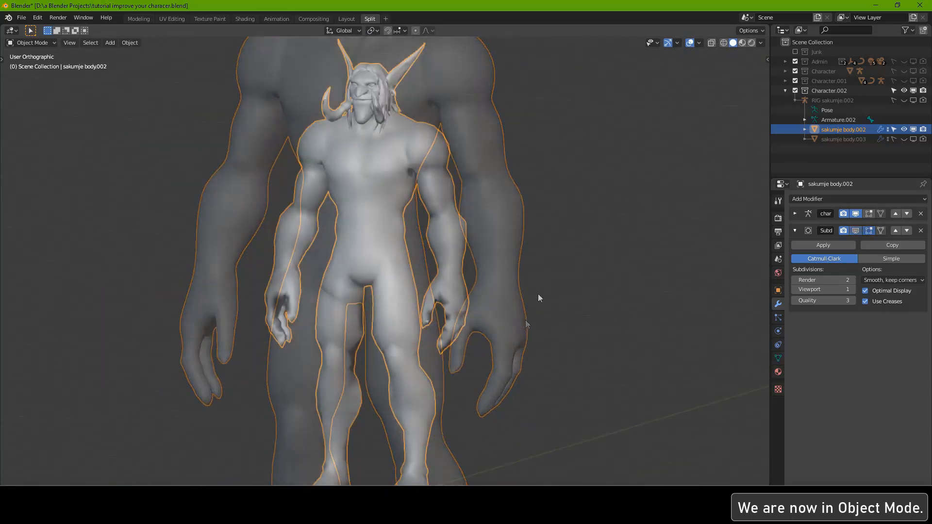
- Turn off Auto Smooth in the normals settings of the body mesh's object data
{"action": "key", "text": "Tab"}
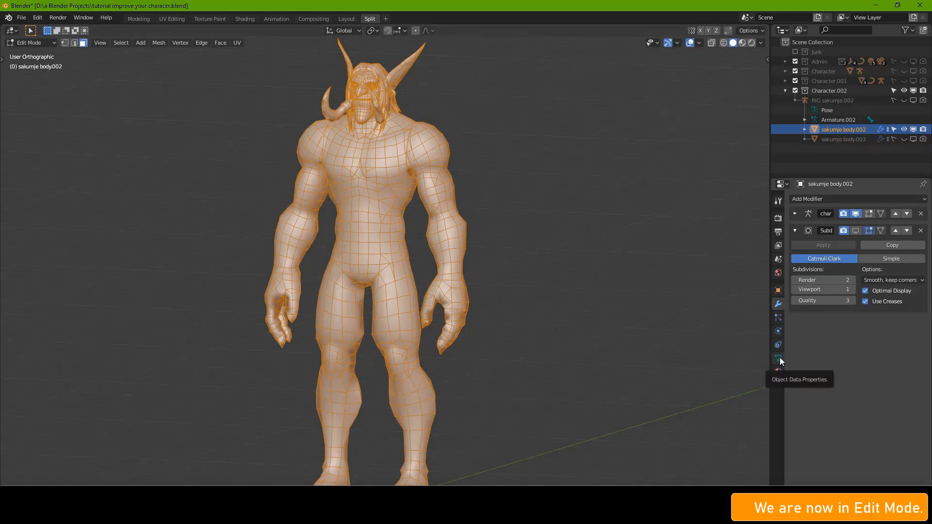
{"action": "left_click", "coordinate": [778, 359]}
{"action": "left_click", "coordinate": [792, 362]}
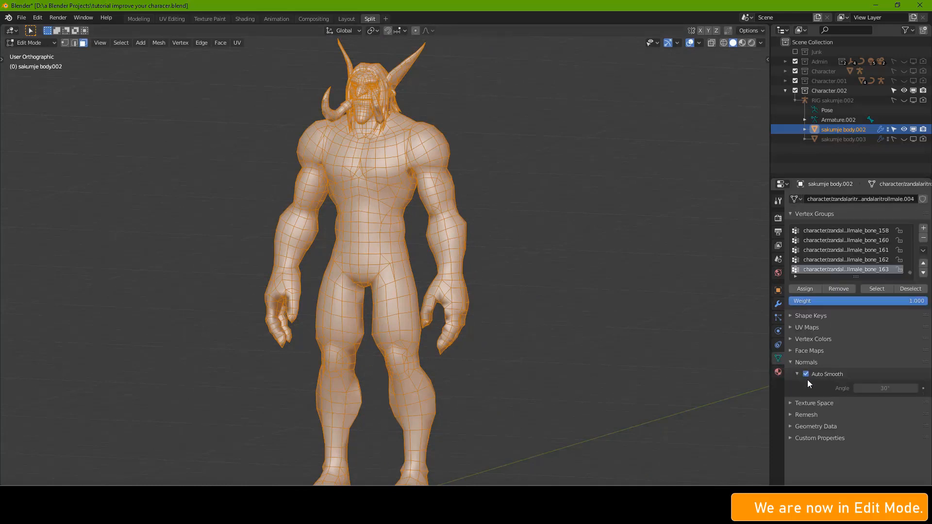
{"action": "left_click", "coordinate": [805, 374]}
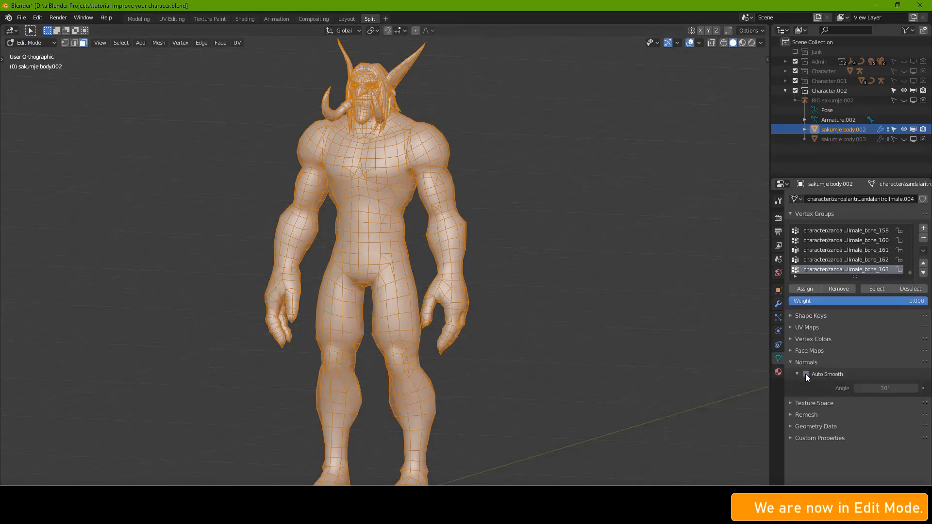
{"action": "left_click", "coordinate": [805, 374]}
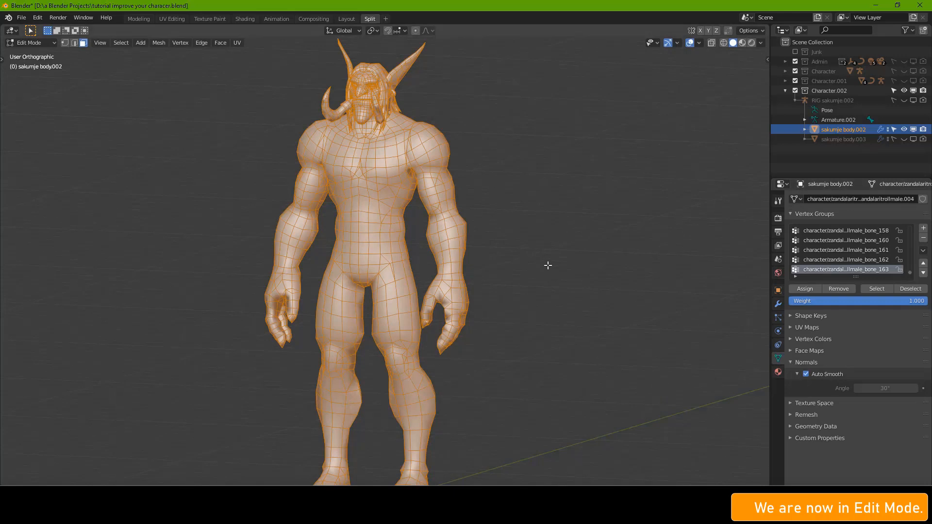
{"action": "left_click", "coordinate": [806, 374]}
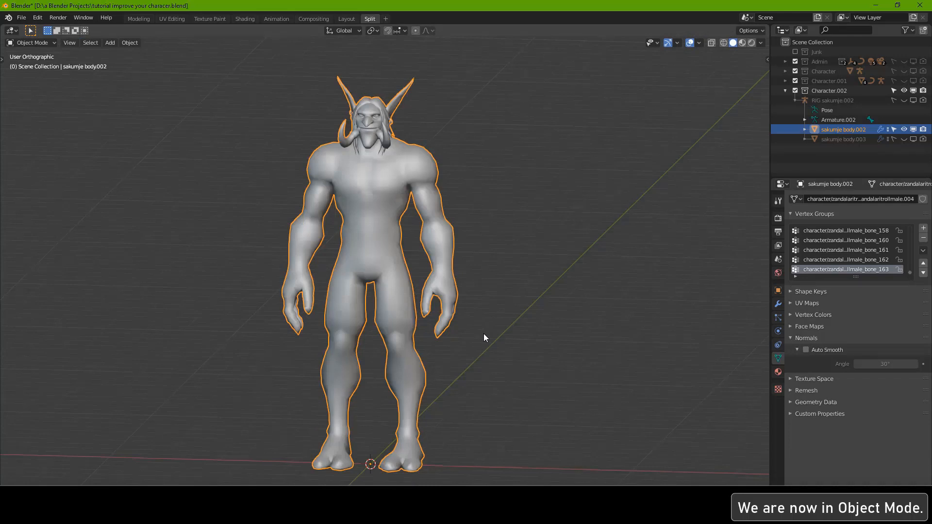
- Enable the Subdivision Surface modifier's viewport display, inspect the posed character's legs and body, and turn the display off again
{"action": "key", "text": "KP_1"}
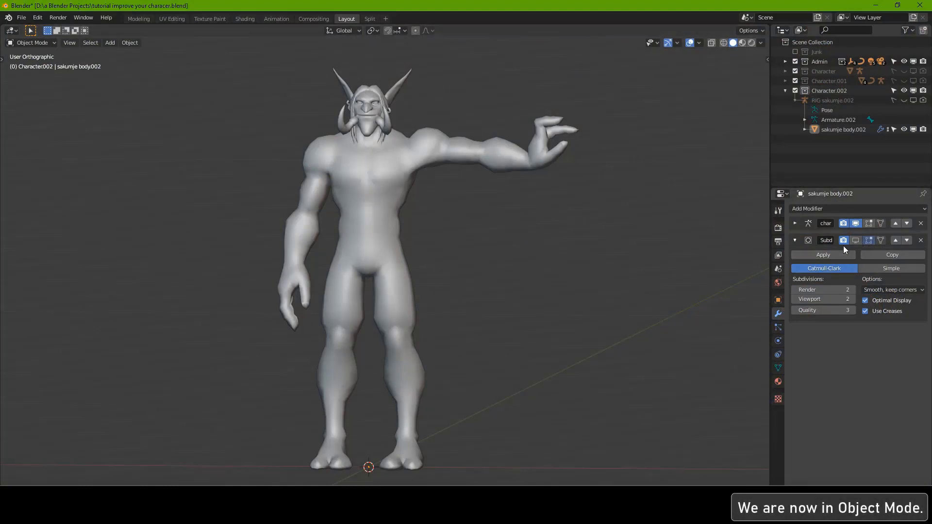
{"action": "left_click", "coordinate": [855, 240]}
{"action": "scroll", "coordinate": [508, 284], "scroll_direction": "up", "scroll_amount": 4}
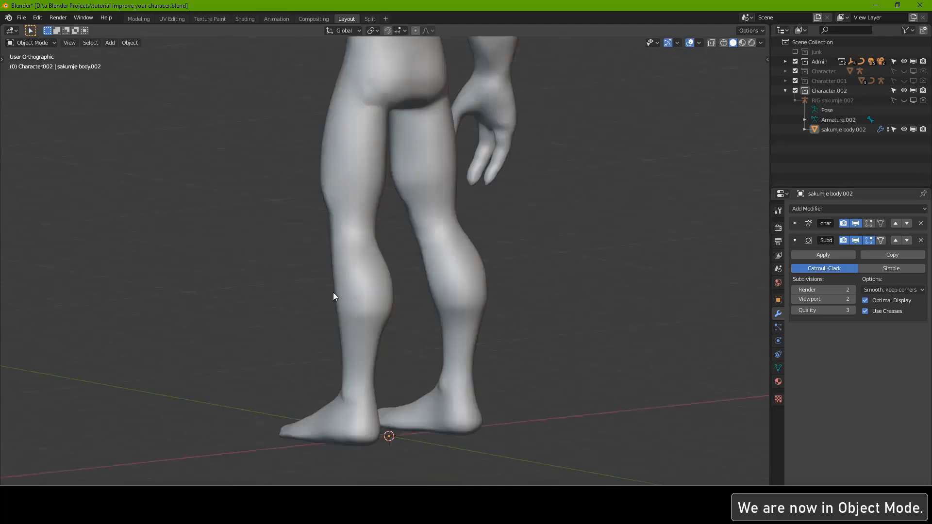
{"action": "middle_click_drag", "start_coordinate": [333, 291], "coordinate": [464, 257]}
{"action": "scroll", "coordinate": [464, 257], "scroll_direction": "down", "scroll_amount": 3}
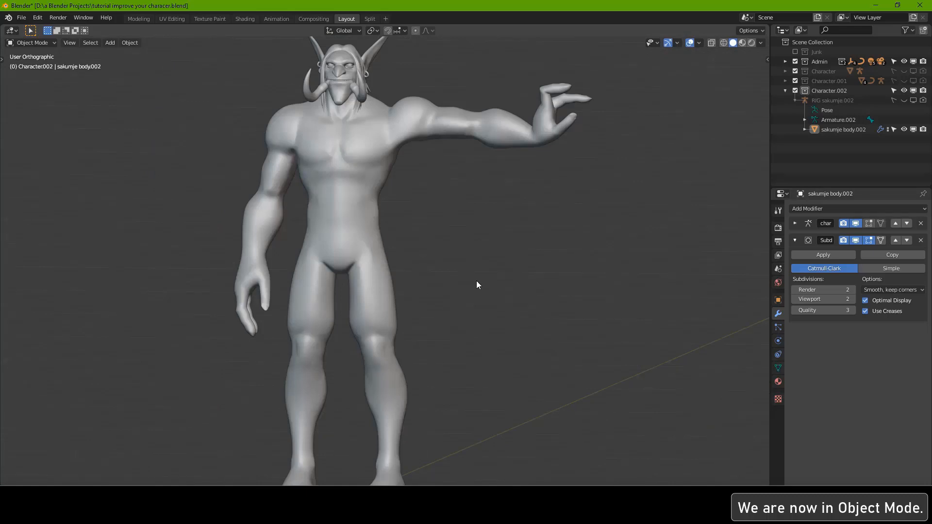
{"action": "left_click", "coordinate": [856, 241]}
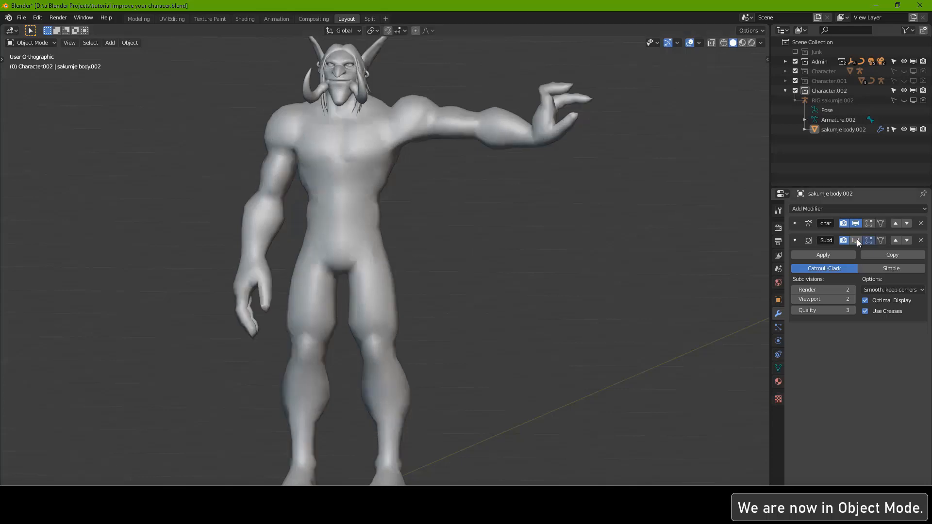
- Select sakumje body.002, check its topology in Edit Mode, and examine the shading around both knees in Object Mode
{"action": "left_click", "coordinate": [865, 131]}
{"action": "key", "text": "Tab"}
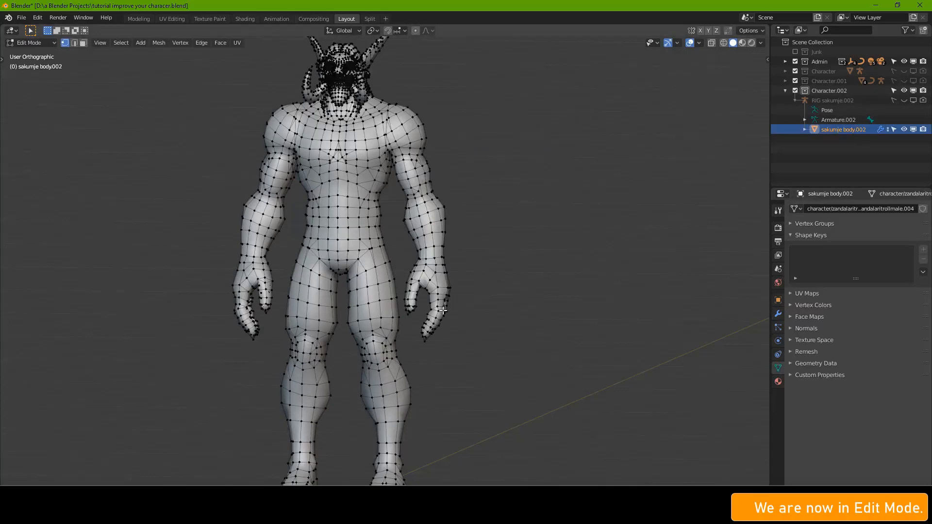
{"action": "key", "text": "Tab"}
{"action": "key", "text": "Tab"}
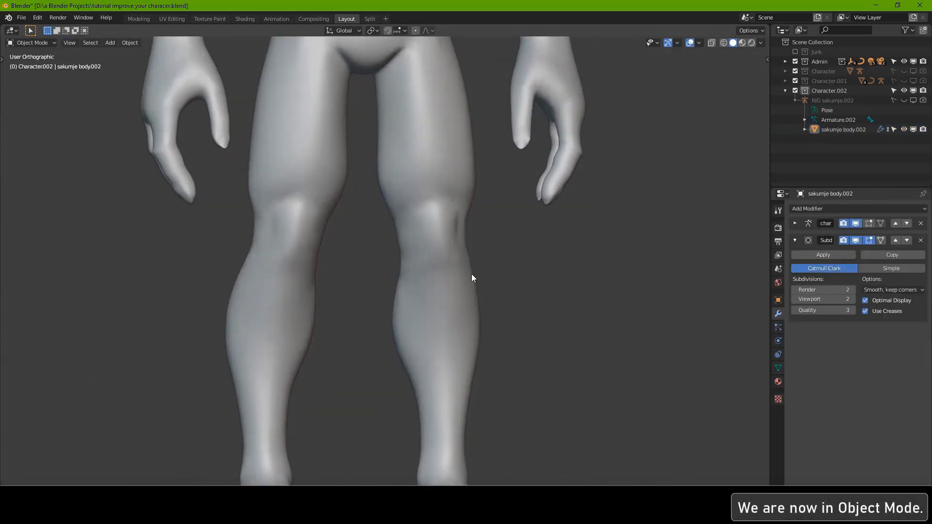
{"action": "middle_click_drag", "start_coordinate": [472, 277], "coordinate": [453, 281]}
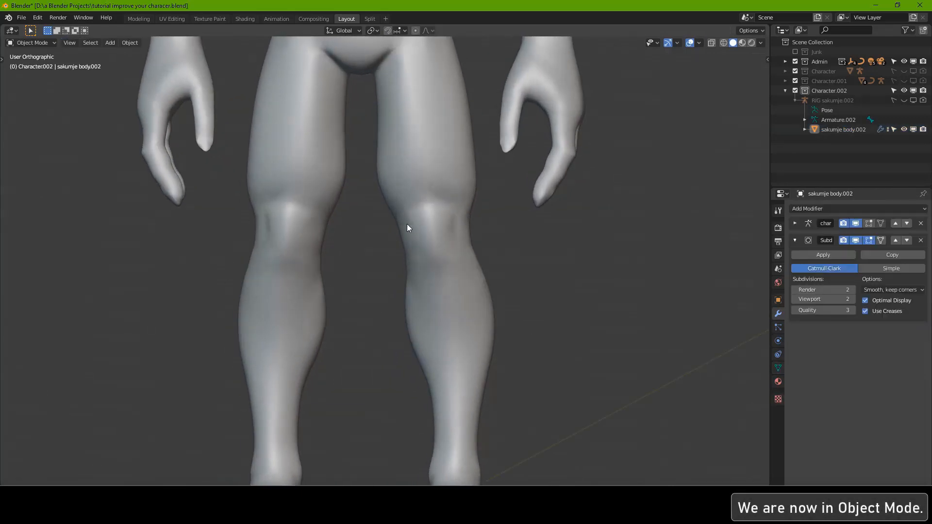
{"action": "middle_click_drag", "start_coordinate": [405, 229], "coordinate": [530, 244]}
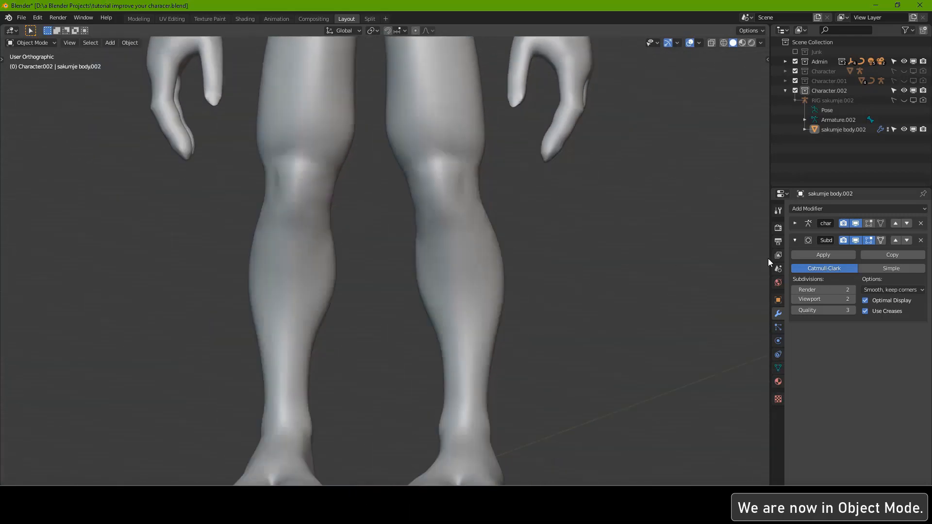
- Hide the Subdivision Surface modifier in the viewport and switch the body mesh to Edit Mode with edge selection
{"action": "left_click", "coordinate": [856, 240]}
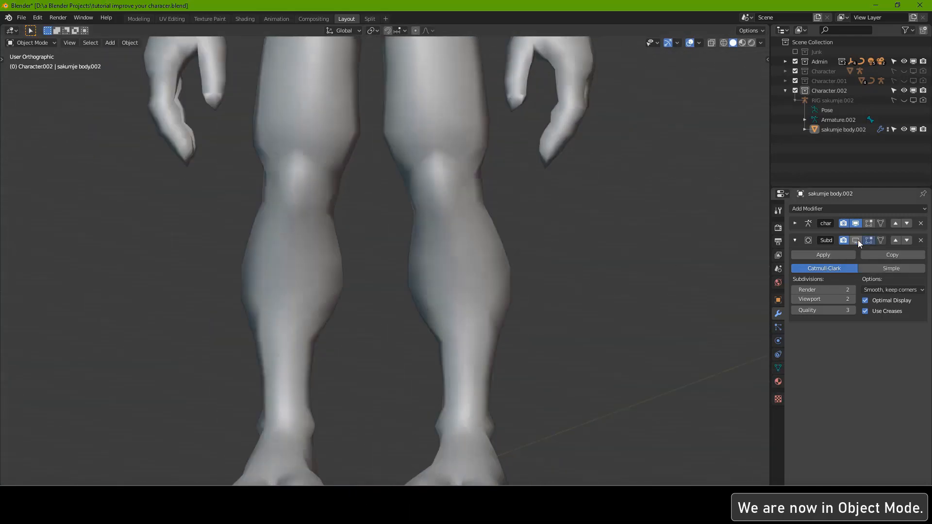
{"action": "key", "text": "Tab"}
{"action": "scroll", "coordinate": [345, 224], "scroll_direction": "up", "scroll_amount": 2}
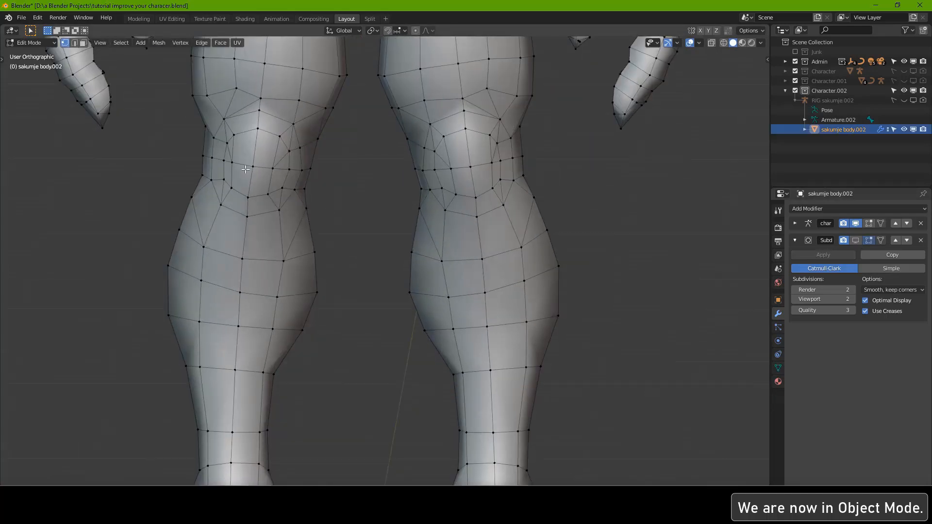
{"action": "left_click", "coordinate": [75, 43]}
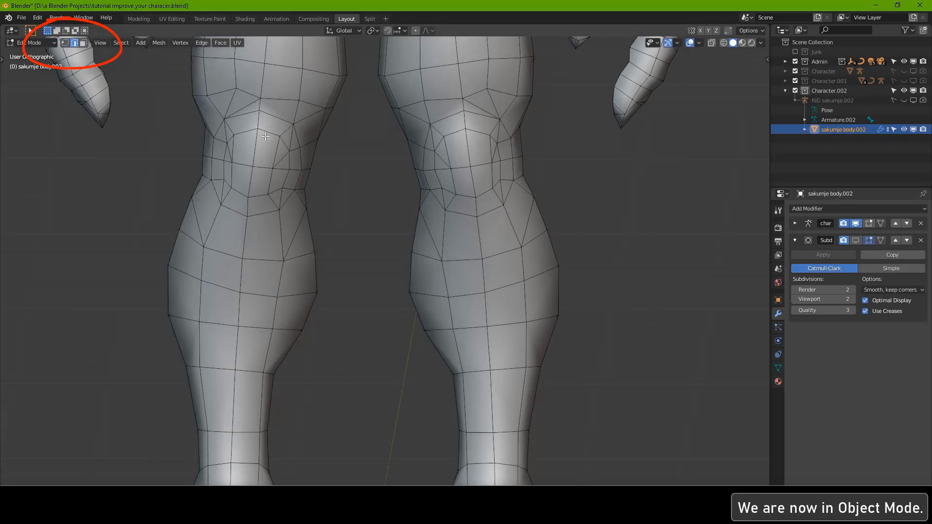
- Select the edges curving around the sides and underside of both kneecaps
{"action": "left_click", "coordinate": [226, 156]}
{"action": "left_click", "coordinate": [224, 172], "text": "shift"}
{"action": "left_click", "coordinate": [239, 193], "text": "shift"}
{"action": "left_click", "coordinate": [258, 196], "text": "shift"}
{"action": "left_click", "coordinate": [286, 179], "text": "shift"}
{"action": "left_click", "coordinate": [289, 160], "text": "shift"}
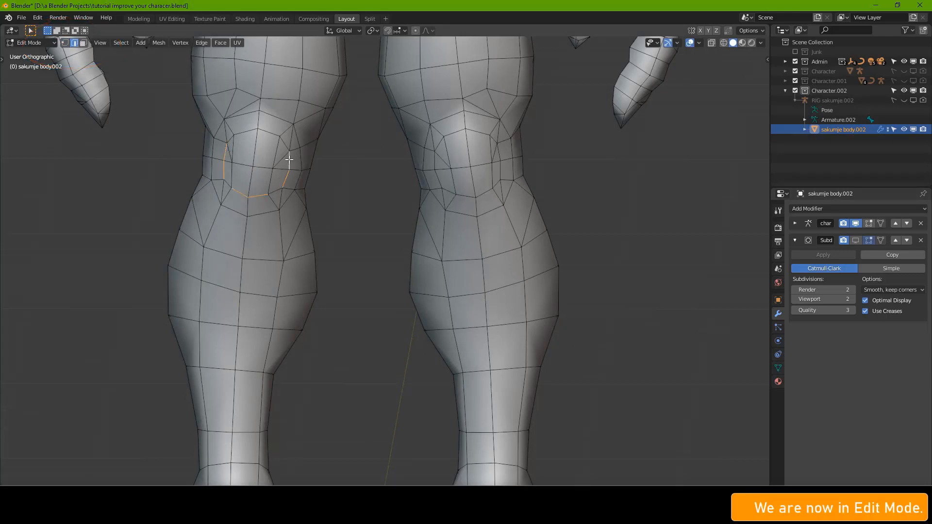
{"action": "left_click", "coordinate": [434, 160], "text": "shift"}
{"action": "left_click", "coordinate": [438, 178], "text": "shift"}
{"action": "scroll", "coordinate": [375, 237], "scroll_direction": "down", "scroll_amount": 1}
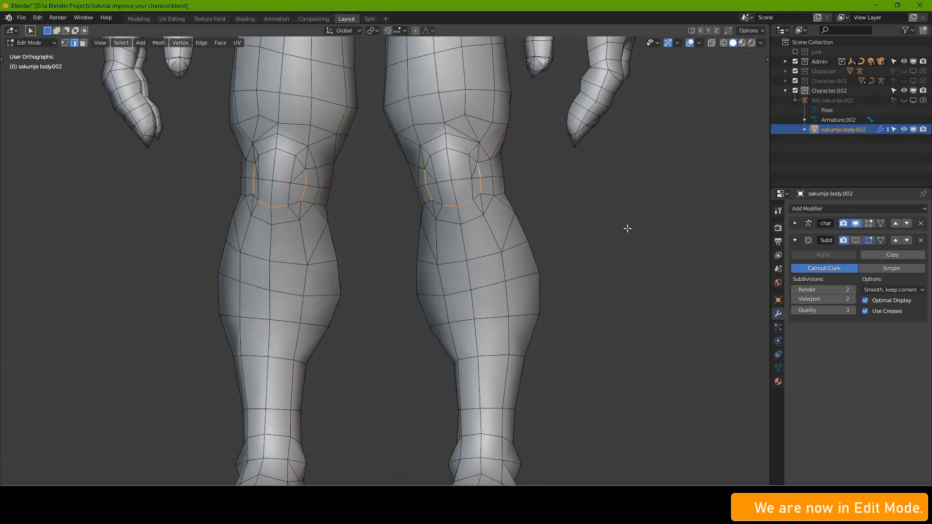
- Raise the Mean Crease of the selected kneecap edges
{"action": "key", "text": "n"}
{"action": "key", "text": "n"}
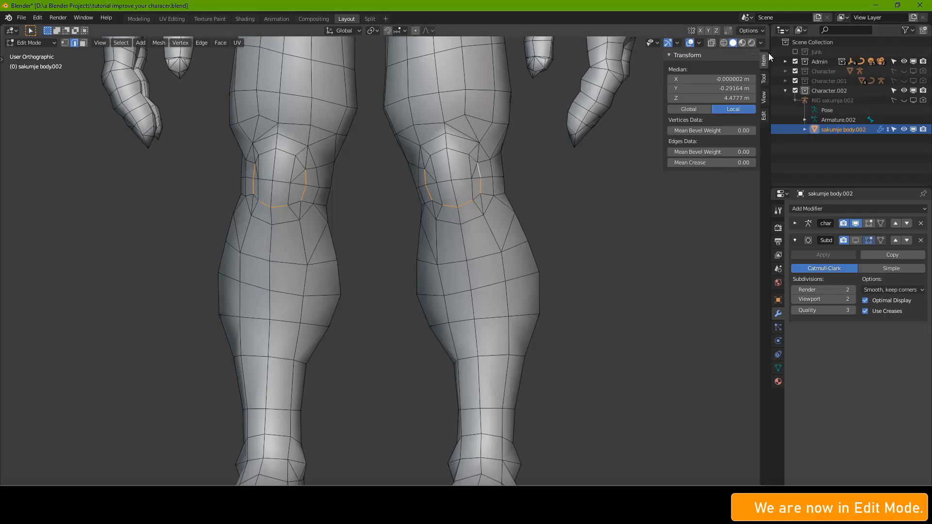
{"action": "scroll", "coordinate": [664, 188], "scroll_direction": "up", "scroll_amount": 3}
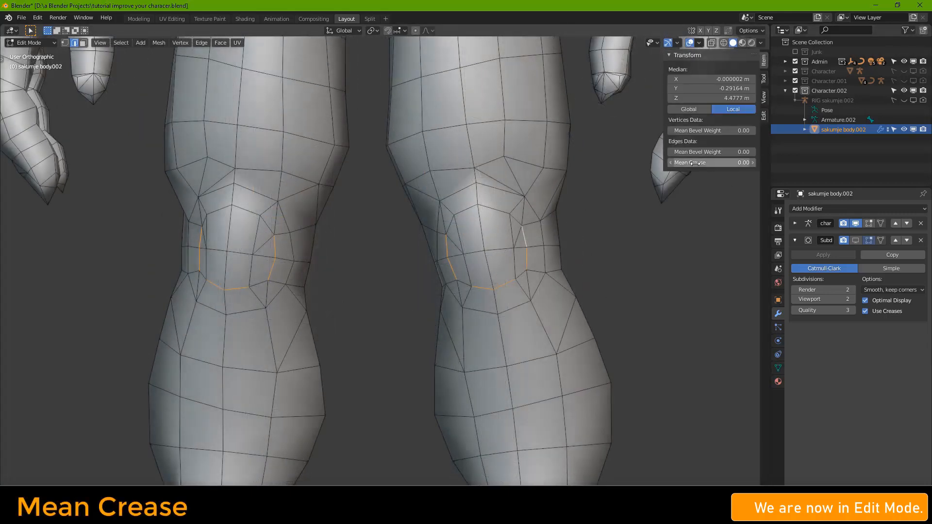
{"action": "left_click_drag", "start_coordinate": [698, 162], "coordinate": [747, 162]}
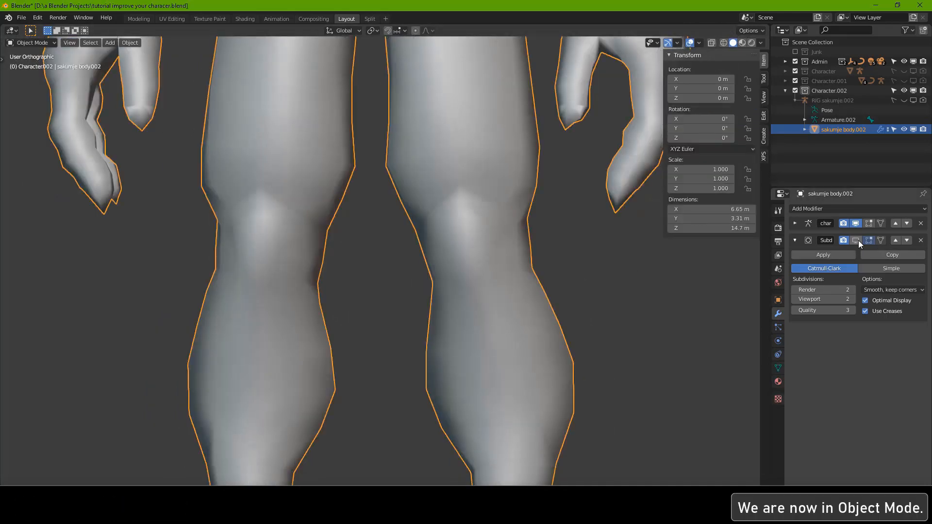
- Show the Subdivision Surface modifier in the viewport and examine the creased knees
{"action": "left_click", "coordinate": [855, 241]}
{"action": "scroll", "coordinate": [444, 289], "scroll_direction": "down", "scroll_amount": 2}
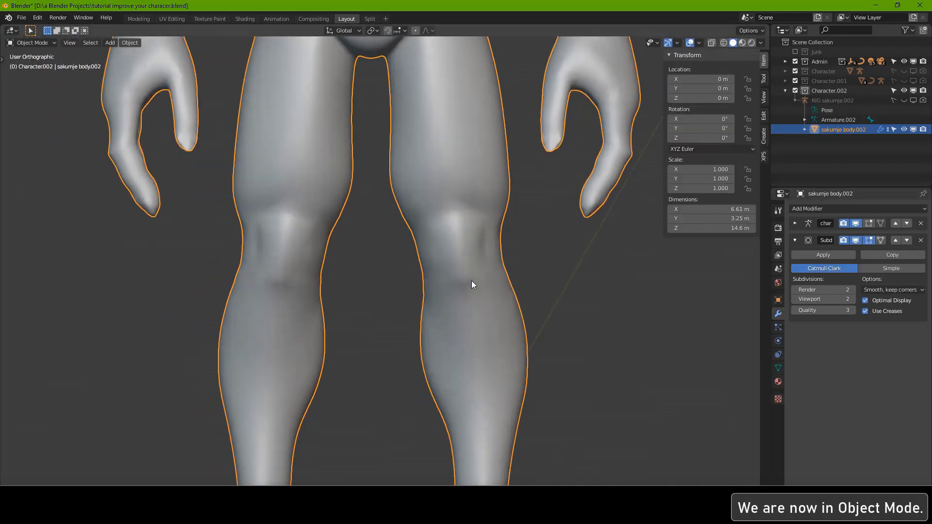
{"action": "middle_click_drag", "start_coordinate": [472, 284], "coordinate": [547, 323]}
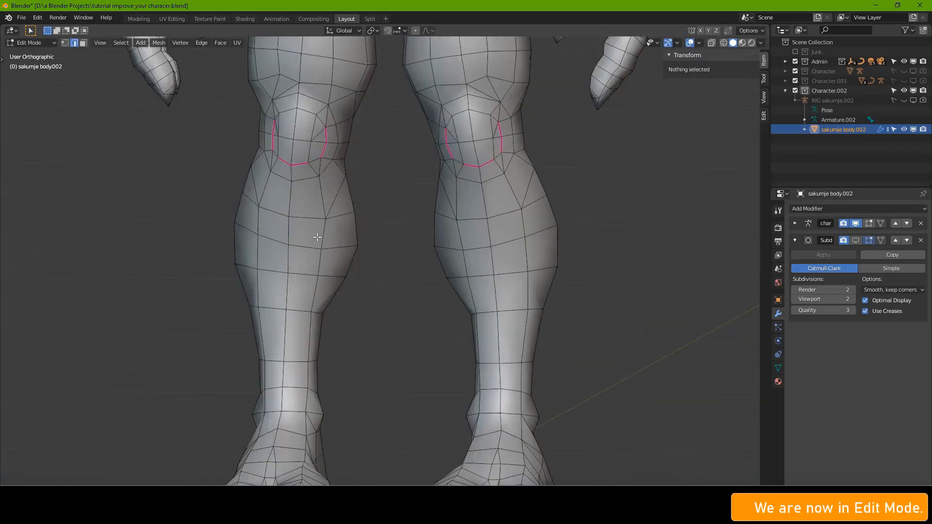
- Select the front shin edges from below the knee to the ankle on the character's right leg and set Mean Crease to 1
{"action": "middle_click_drag", "start_coordinate": [327, 328], "coordinate": [337, 266], "text": "shift"}
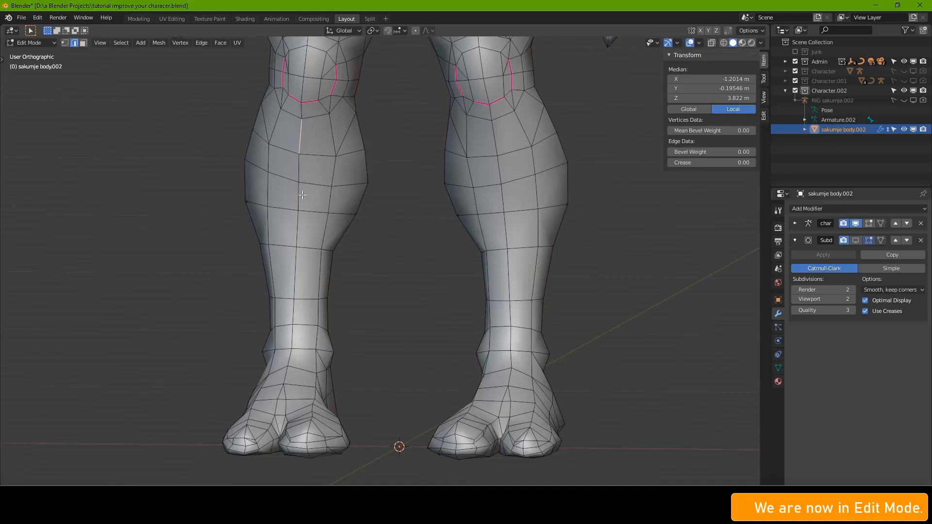
{"action": "left_click", "coordinate": [294, 334], "text": "ctrl"}
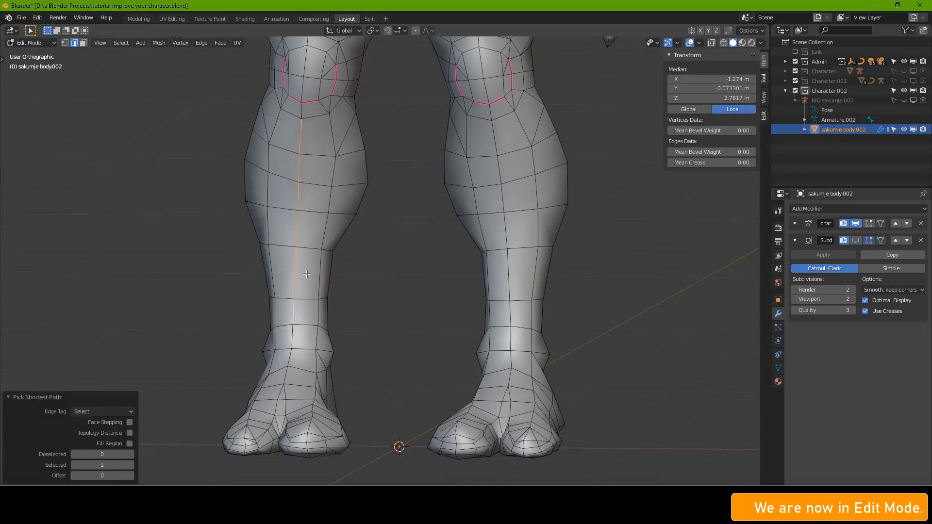
{"action": "double_click", "coordinate": [679, 162]}
{"action": "type", "text": "1"}
{"action": "key", "text": "Return"}
- Select the matching front shin edge path on the character's left leg and set its Mean Crease to 1
{"action": "left_click", "coordinate": [495, 138]}
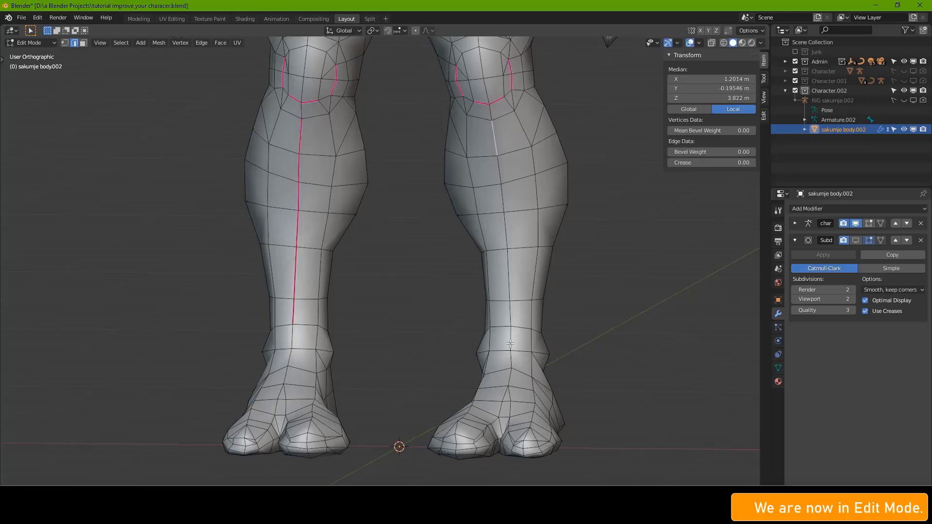
{"action": "left_click", "coordinate": [513, 343], "text": "shift"}
{"action": "key", "text": "ctrl+z"}
{"action": "left_click", "coordinate": [510, 313]}
{"action": "left_click", "coordinate": [495, 144]}
{"action": "left_click", "coordinate": [511, 338], "text": "ctrl"}
{"action": "double_click", "coordinate": [704, 163]}
{"action": "type", "text": "1"}
{"action": "key", "text": "Return"}
{"action": "left_click", "coordinate": [511, 339]}
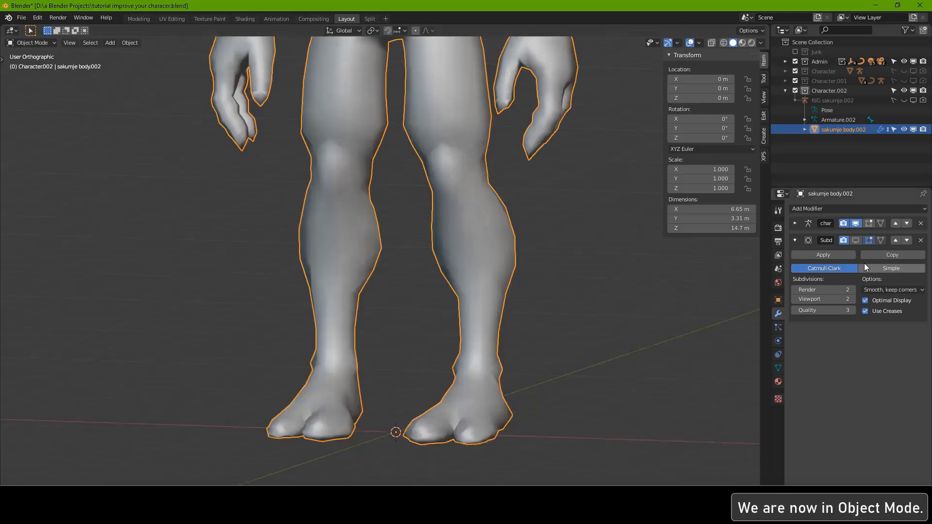
- Examine the shins and feet with subdivision shown, and return to the unsubdivided mesh in Edit Mode
{"action": "left_click", "coordinate": [855, 241]}
{"action": "middle_click_drag", "start_coordinate": [394, 298], "coordinate": [360, 293]}
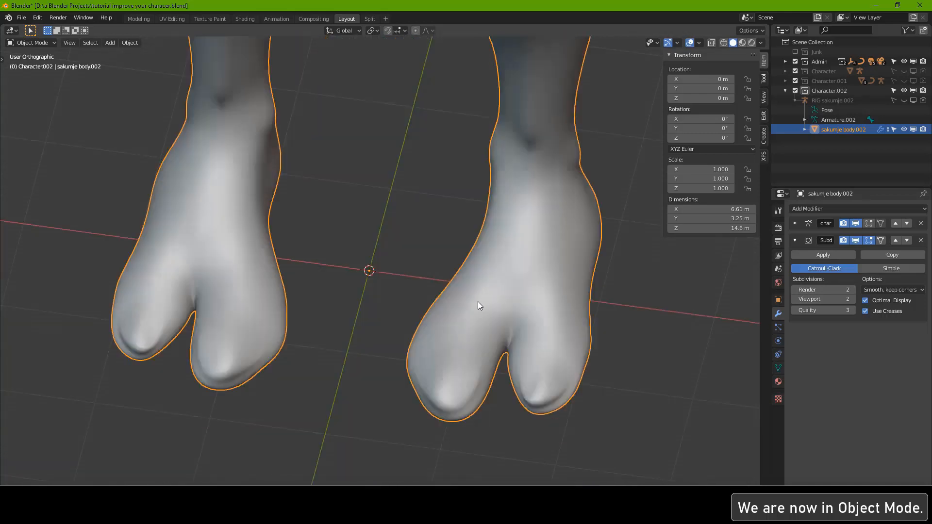
{"action": "left_click", "coordinate": [855, 240]}
{"action": "key", "text": "Tab"}
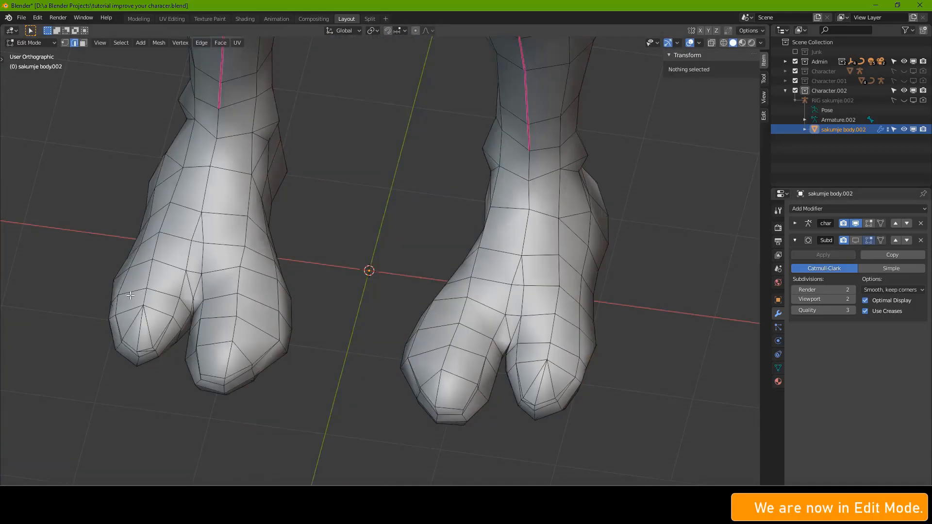
- Select the crosswise edges over the top of all four toes on both feet
{"action": "left_click", "coordinate": [218, 299]}
{"action": "left_click", "coordinate": [219, 298], "text": "shift"}
{"action": "left_click", "coordinate": [258, 302], "text": "shift"}
{"action": "left_click", "coordinate": [439, 326], "text": "shift"}
{"action": "left_click", "coordinate": [476, 331], "text": "shift"}
{"action": "left_click", "coordinate": [534, 344], "text": "shift"}
{"action": "left_click", "coordinate": [565, 350], "text": "shift"}
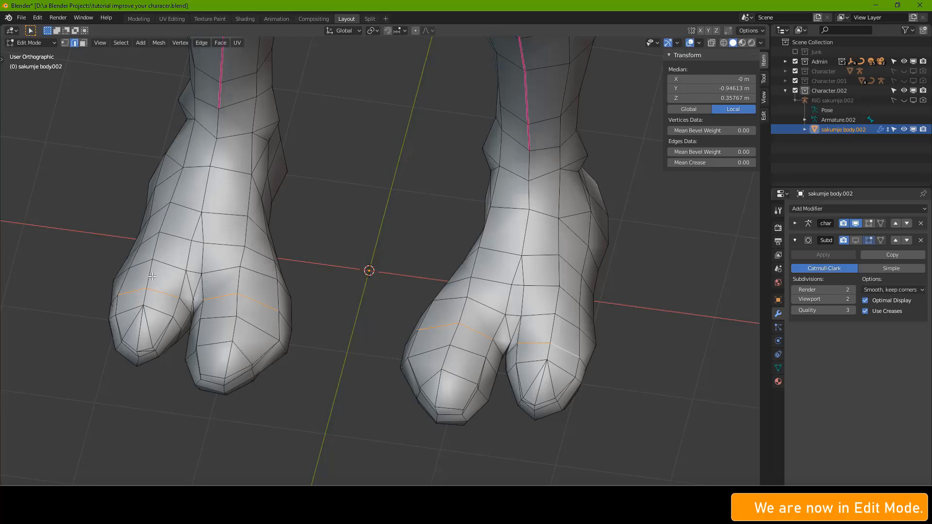
- Add the lengthwise edges running back from each toe's crosswise edges to the selection on both feet
{"action": "left_click", "coordinate": [152, 275], "text": "shift"}
{"action": "left_click", "coordinate": [151, 245], "text": "shift"}
{"action": "left_click", "coordinate": [150, 235], "text": "shift"}
{"action": "left_click", "coordinate": [156, 247], "text": "shift"}
{"action": "left_click", "coordinate": [238, 275], "text": "shift"}
{"action": "left_click", "coordinate": [241, 257], "text": "shift"}
{"action": "left_click", "coordinate": [463, 310], "text": "shift"}
{"action": "left_click", "coordinate": [469, 287], "text": "shift"}
{"action": "left_click", "coordinate": [552, 329], "text": "shift"}
{"action": "left_click", "coordinate": [556, 301], "text": "shift"}
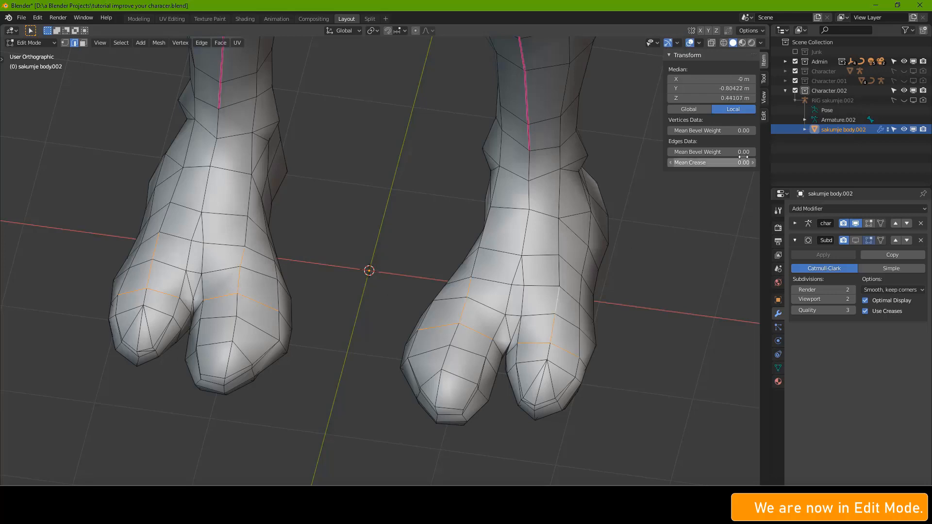
- Set the Mean Crease of the selected toe edges to 1 and examine the subdivided toes in Object Mode
{"action": "left_click", "coordinate": [743, 163]}
{"action": "type", "text": "1"}
{"action": "key", "text": "Return"}
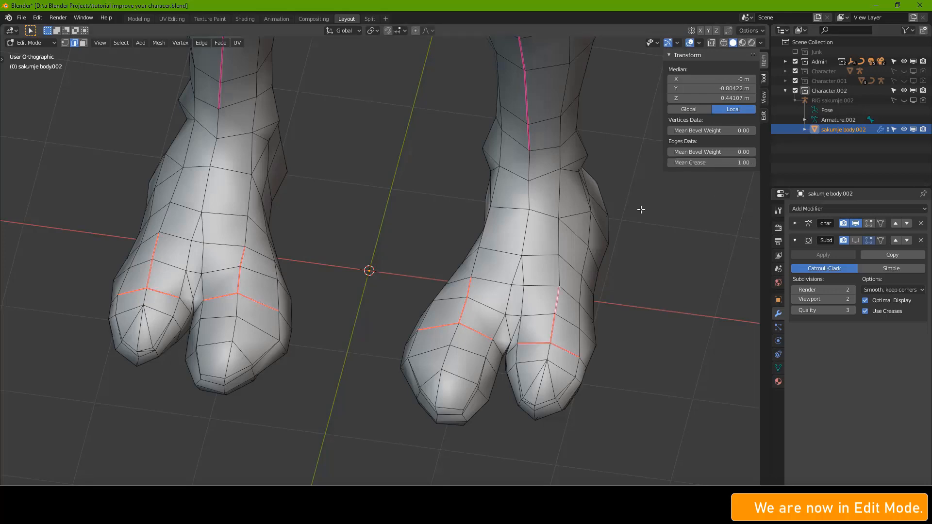
{"action": "key", "text": "Tab"}
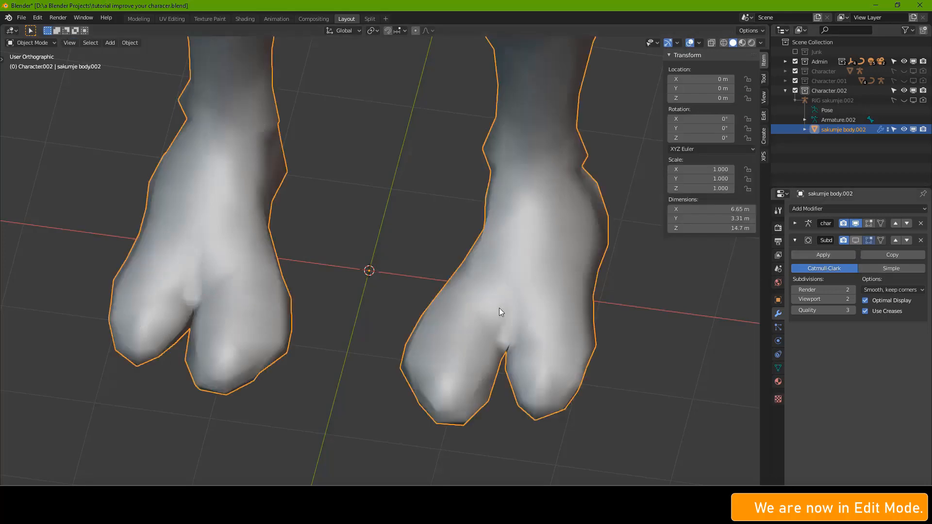
{"action": "key", "text": "ctrl+z"}
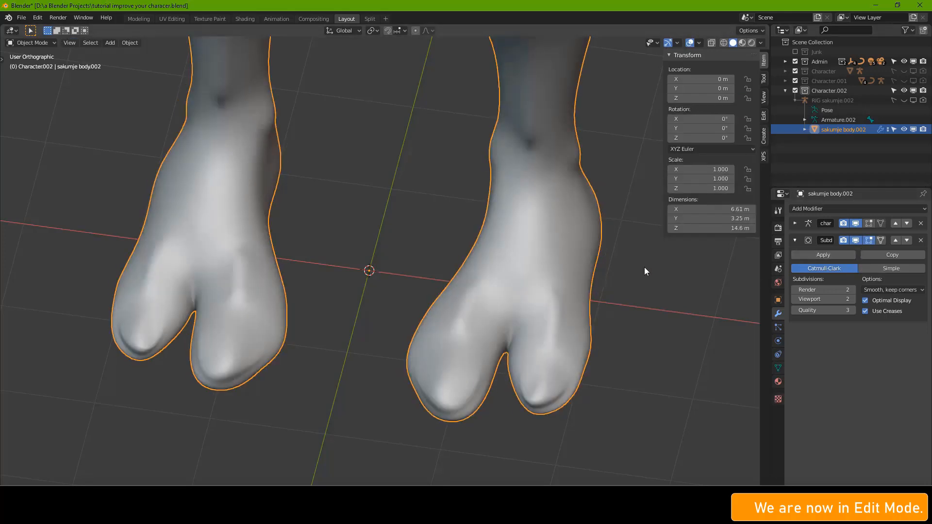
{"action": "middle_click_drag", "start_coordinate": [280, 301], "coordinate": [280, 303]}
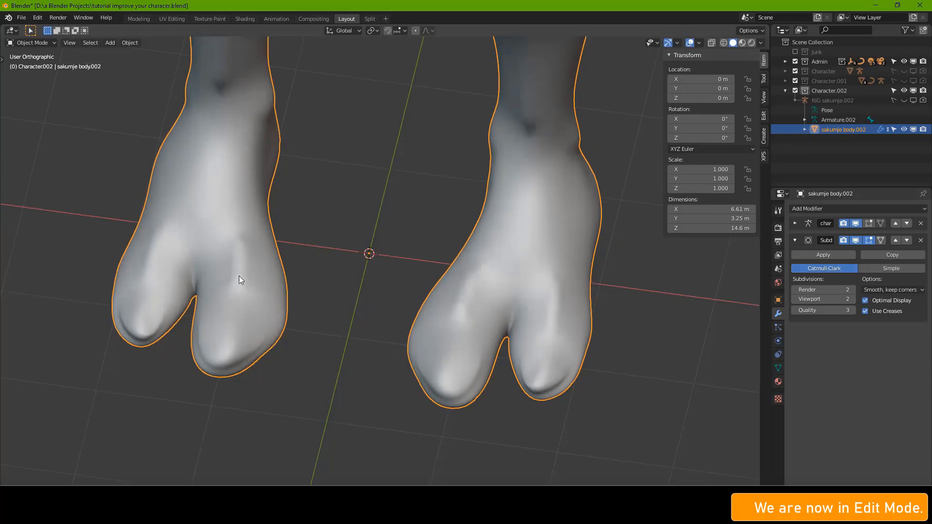
- Set the Mean Crease of the next lengthwise edges behind the toe creases to 0.5 on both feet
{"action": "left_click", "coordinate": [855, 240]}
{"action": "key", "text": "Tab"}
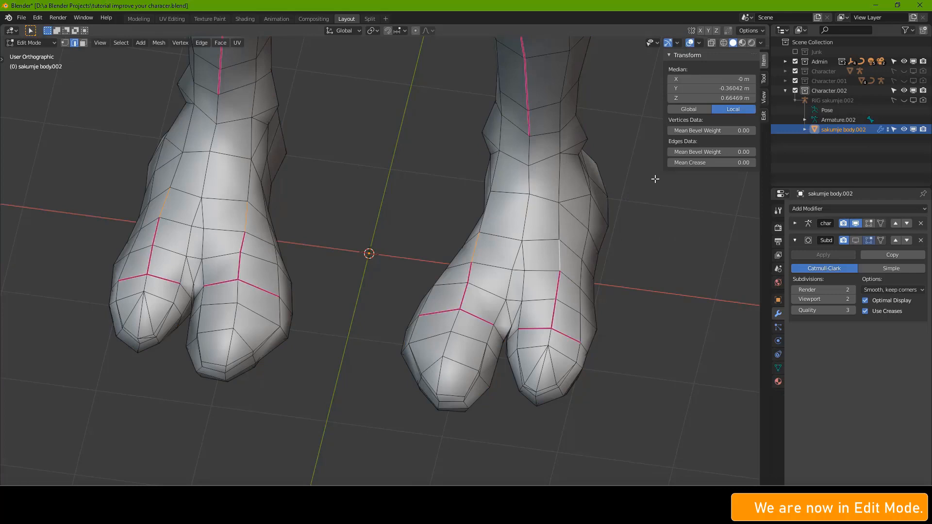
{"action": "left_click", "coordinate": [714, 162]}
{"action": "type", "text": "0.5"}
{"action": "key", "text": "Return"}
{"action": "key", "text": "Tab"}
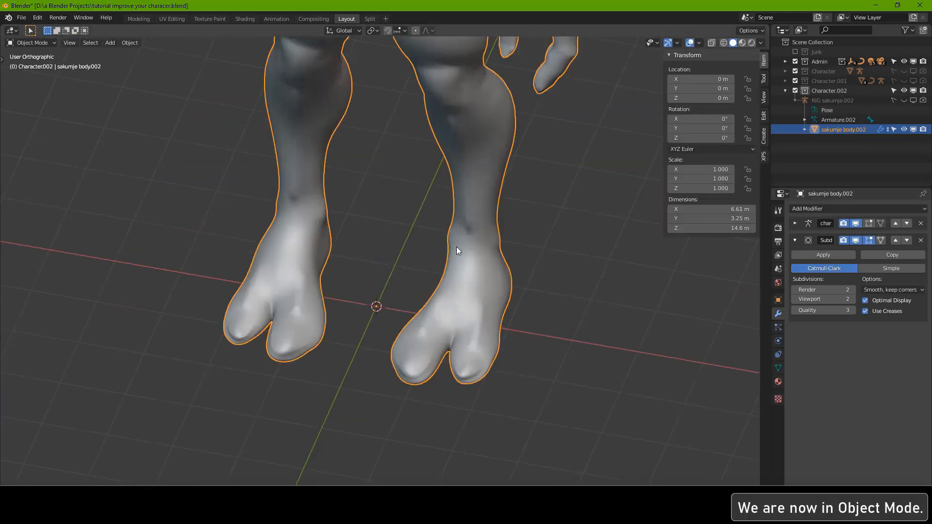
- Examine the subdivided toes and the tops of both feet in Object Mode
{"action": "middle_click_drag", "start_coordinate": [456, 247], "coordinate": [456, 262]}
{"action": "scroll", "coordinate": [462, 262], "scroll_direction": "up", "scroll_amount": 2}
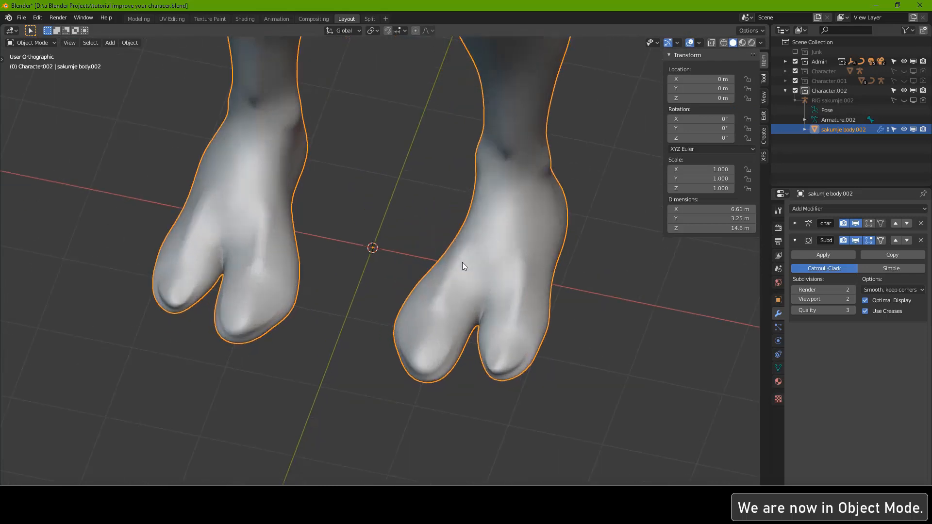
{"action": "scroll", "coordinate": [459, 265], "scroll_direction": "up", "scroll_amount": 1}
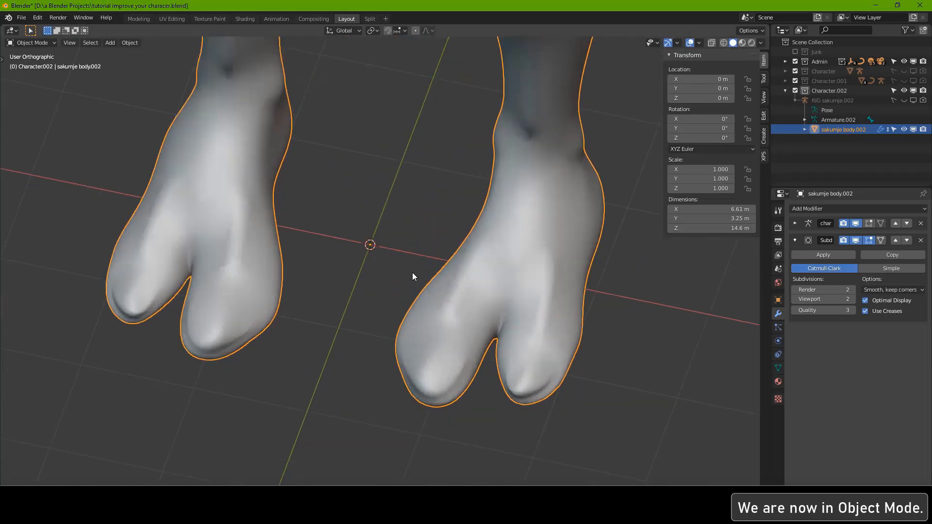
{"action": "middle_click_drag", "start_coordinate": [409, 277], "coordinate": [407, 285]}
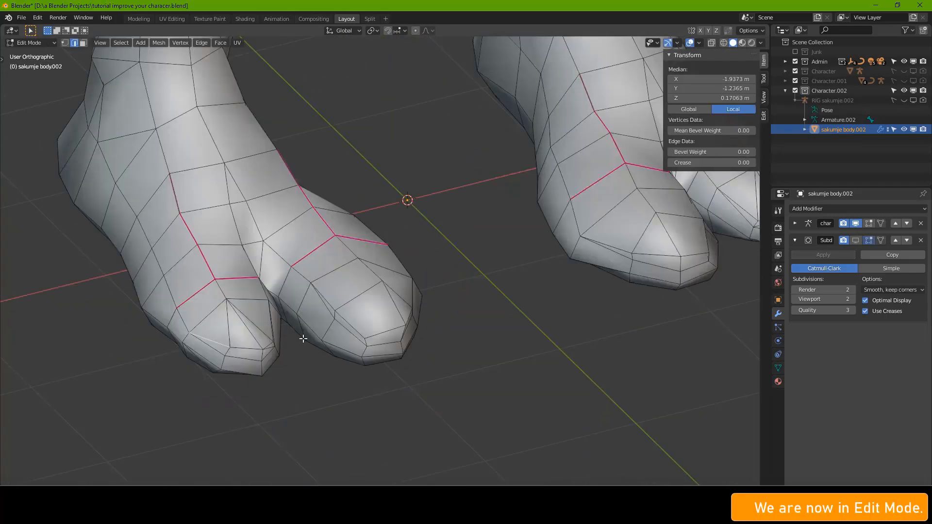
- Select the edges outlining the toenail on the outer toe of the character's right foot
{"action": "scroll", "coordinate": [304, 343], "scroll_direction": "down", "scroll_amount": 1}
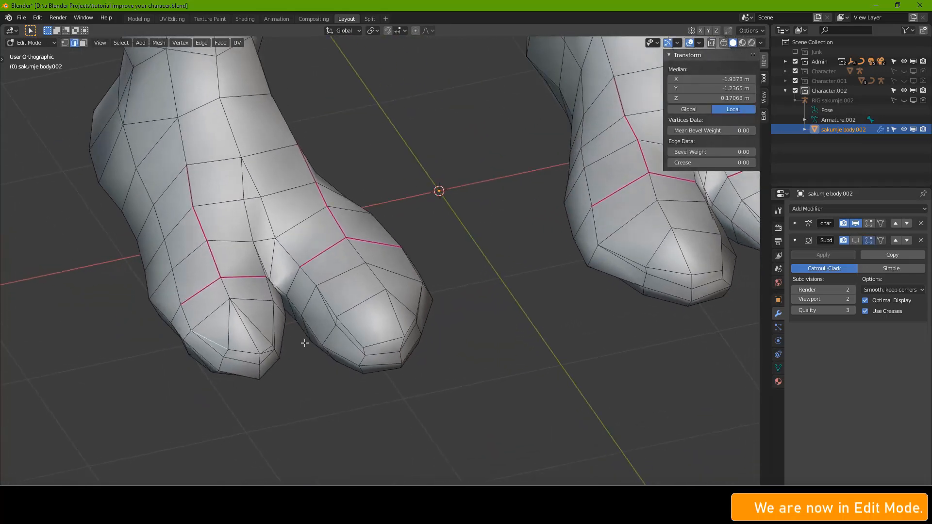
{"action": "middle_click_drag", "start_coordinate": [304, 344], "coordinate": [289, 346]}
{"action": "left_click", "coordinate": [243, 356], "text": "shift"}
{"action": "left_click", "coordinate": [265, 355], "text": "shift"}
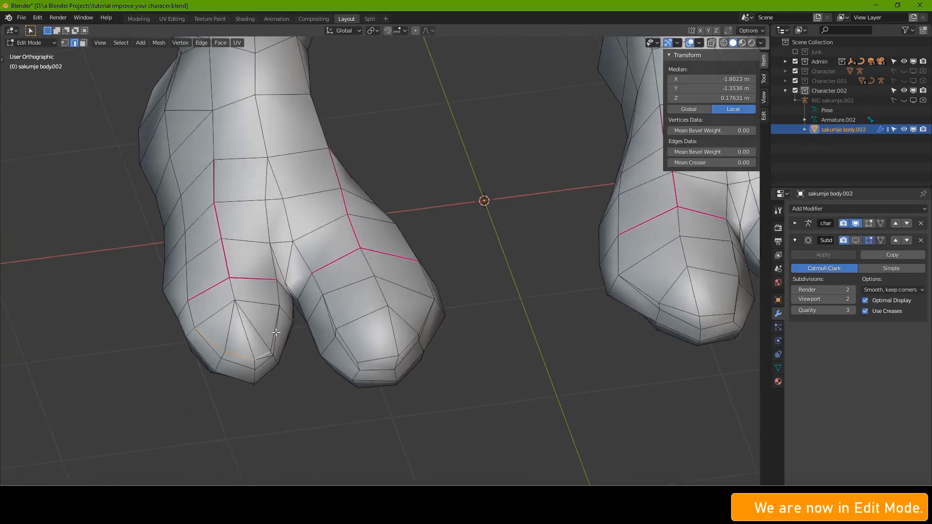
{"action": "left_click", "coordinate": [274, 333], "text": "shift"}
{"action": "left_click", "coordinate": [265, 364], "text": "shift"}
{"action": "left_click", "coordinate": [238, 363], "text": "shift"}
{"action": "left_click", "coordinate": [208, 344], "text": "shift"}
- Add the toenail outline edges of the inner toe on the same foot to the selection
{"action": "left_click", "coordinate": [347, 346], "text": "shift"}
{"action": "left_click", "coordinate": [329, 314], "text": "shift"}
{"action": "left_click", "coordinate": [346, 353], "text": "shift"}
{"action": "left_click", "coordinate": [374, 368], "text": "shift"}
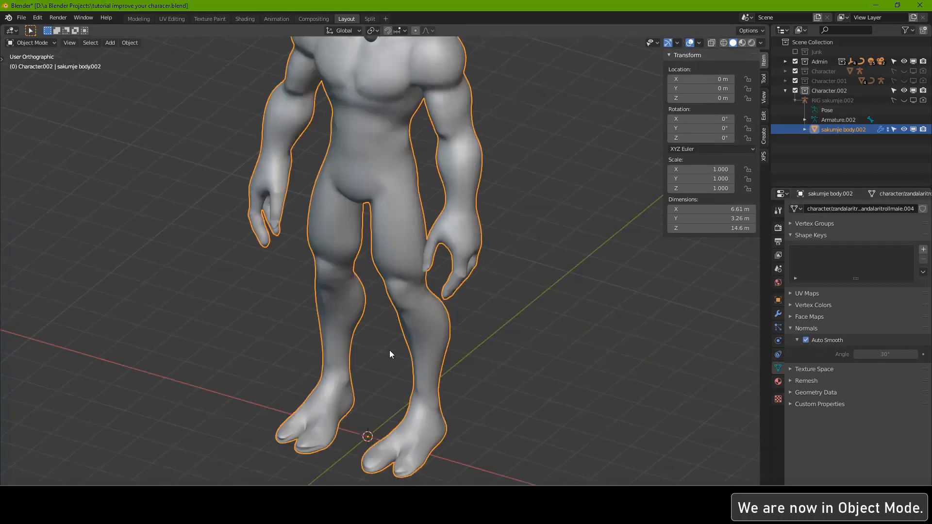
- Bring up the body's modifier settings and select toenail outline edges on the character's left foot
{"action": "left_click", "coordinate": [778, 313]}
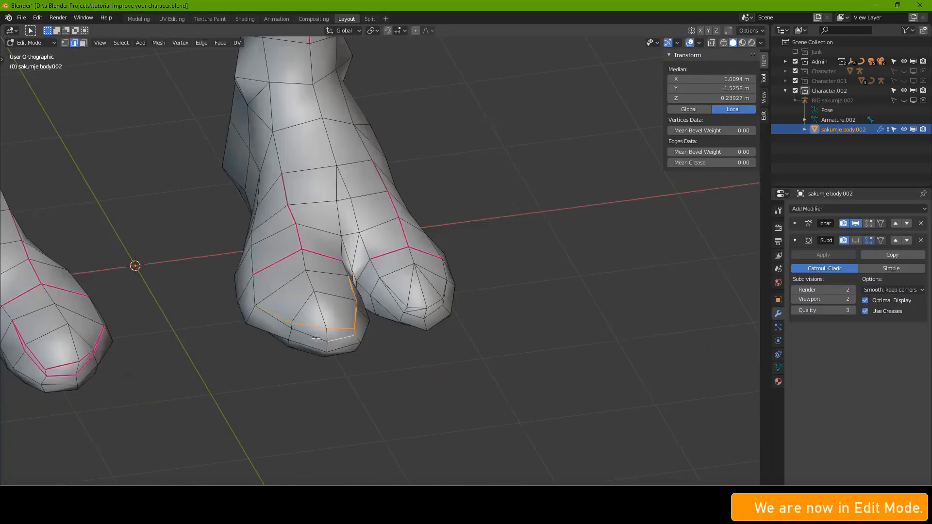
{"action": "left_click", "coordinate": [394, 297]}
{"action": "middle_click_drag", "start_coordinate": [402, 291], "coordinate": [340, 296]}
{"action": "left_click", "coordinate": [468, 310], "text": "shift"}
- Select the edges under the ankle bones on the inner and outer sides of both feet
{"action": "scroll", "coordinate": [574, 223], "scroll_direction": "down", "scroll_amount": 5}
{"action": "scroll", "coordinate": [347, 347], "scroll_direction": "up", "scroll_amount": 7}
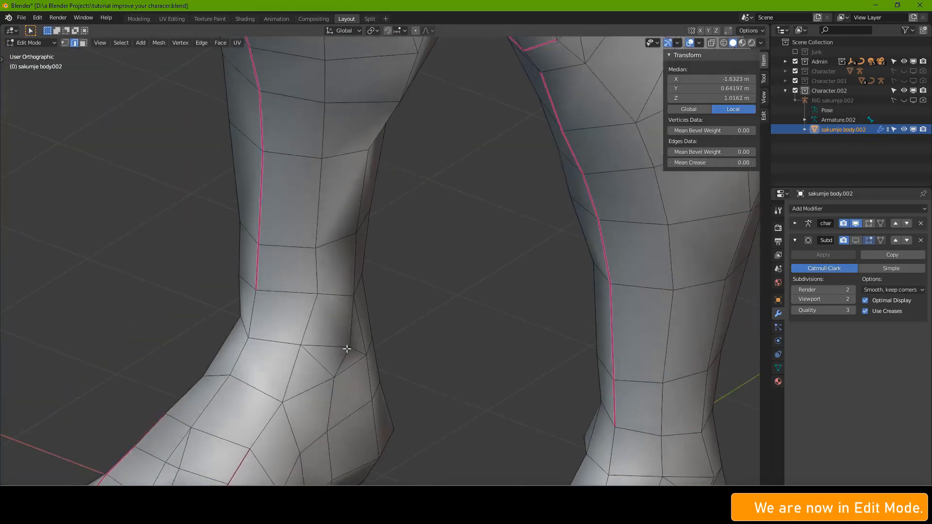
{"action": "middle_click_drag", "start_coordinate": [347, 348], "coordinate": [425, 367]}
{"action": "left_click", "coordinate": [310, 358], "text": "shift"}
{"action": "left_click", "coordinate": [335, 367], "text": "shift"}
{"action": "middle_click_drag", "start_coordinate": [572, 289], "coordinate": [320, 310], "text": "shift"}
{"action": "middle_click_drag", "start_coordinate": [320, 311], "coordinate": [354, 316]}
{"action": "scroll", "coordinate": [354, 316], "scroll_direction": "up", "scroll_amount": 3}
{"action": "left_click", "coordinate": [311, 333], "text": "shift"}
{"action": "left_click", "coordinate": [361, 324], "text": "shift"}
{"action": "scroll", "coordinate": [497, 287], "scroll_direction": "down", "scroll_amount": 6}
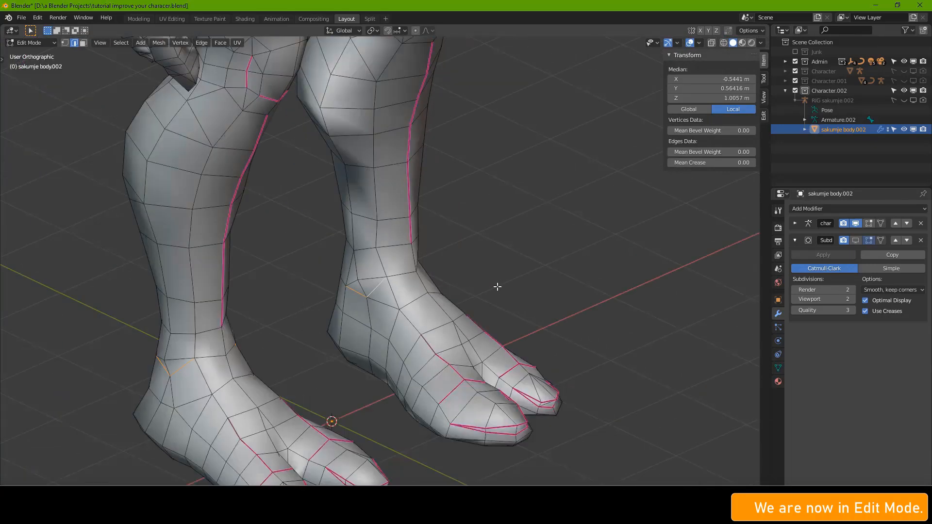
- Set the Mean Bevel Weight of the selected ankle edges to 0.6 and return to Object Mode
{"action": "middle_click_drag", "start_coordinate": [537, 290], "coordinate": [437, 286]}
{"action": "left_click", "coordinate": [718, 154]}
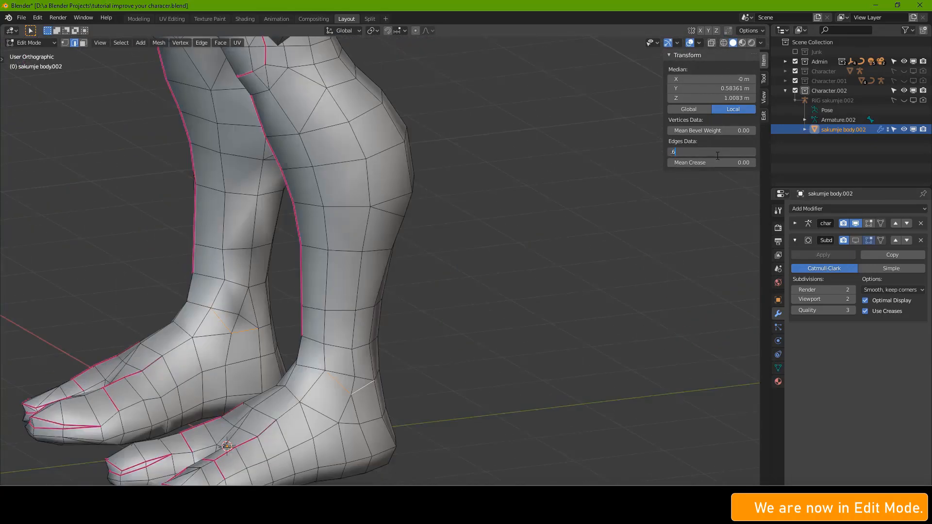
{"action": "key", "text": "Return"}
{"action": "key", "text": "Tab"}
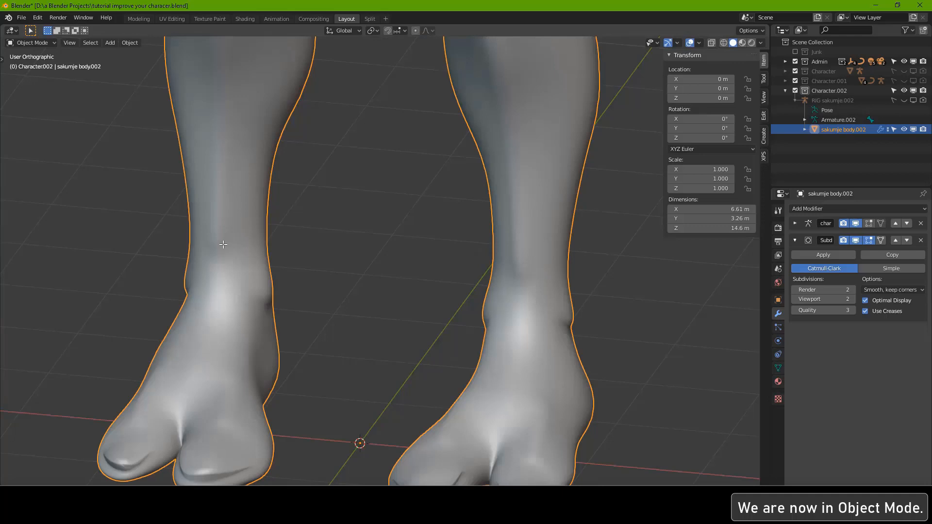
- Set the Mean Crease of the selected edges at the base of both thumbs to 0.8 in Edit Mode
{"action": "key", "text": "Tab"}
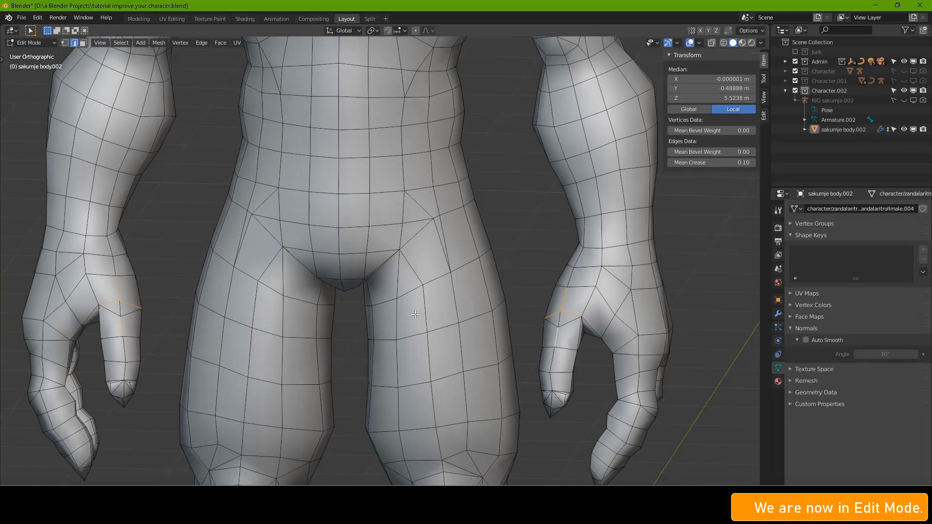
{"action": "left_click", "coordinate": [711, 162]}
{"action": "type", "text": "0.8"}
{"action": "key", "text": "Return"}
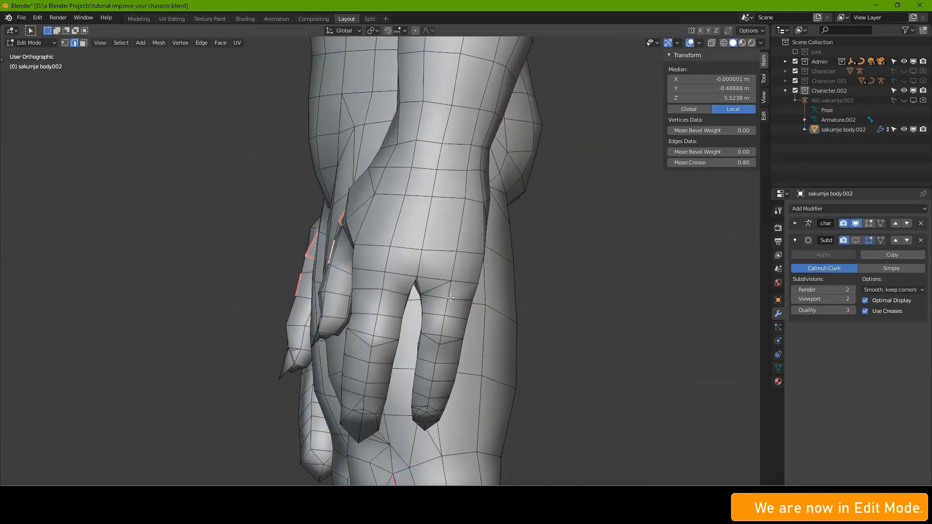
- Knife-cut diagonal edges across the bases of the two fingers on the back of the character's left hand
{"action": "scroll", "coordinate": [451, 298], "scroll_direction": "up", "scroll_amount": 2}
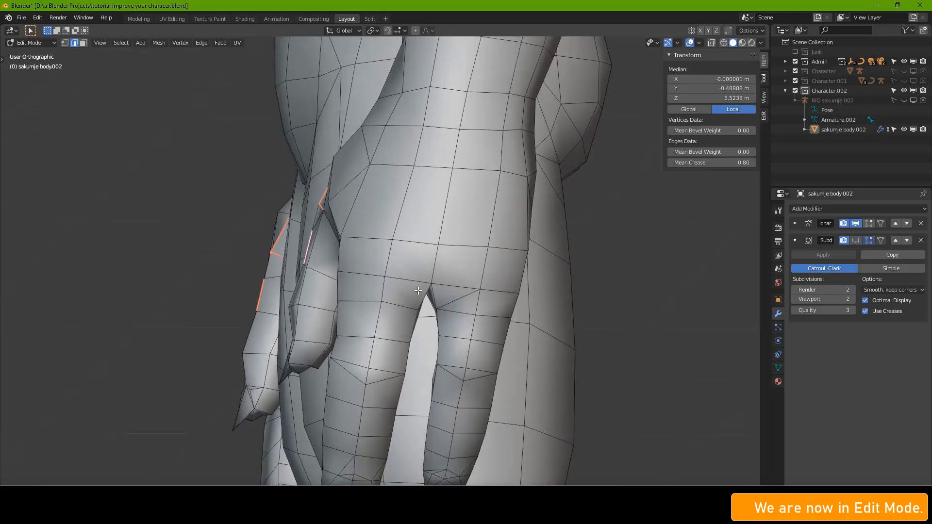
{"action": "scroll", "coordinate": [462, 314], "scroll_direction": "up", "scroll_amount": 1}
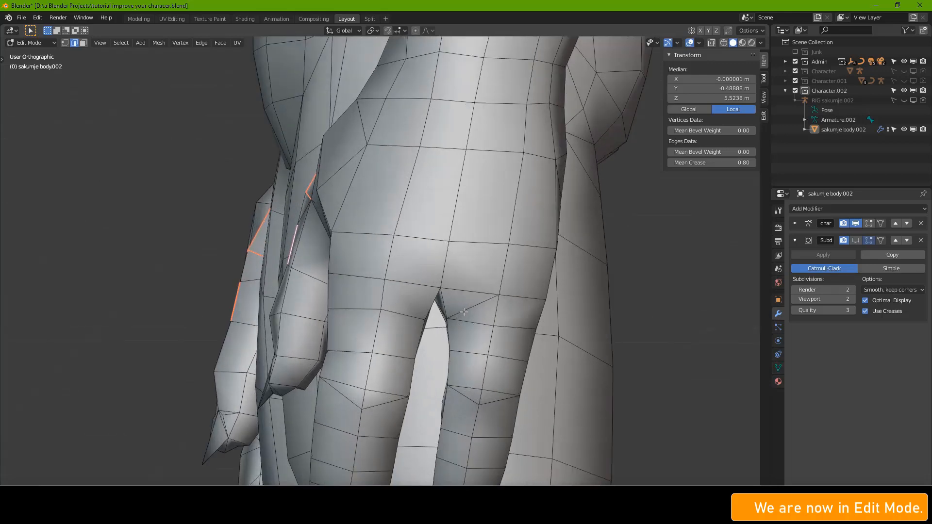
{"action": "key", "text": "k"}
{"action": "left_click", "coordinate": [328, 309]}
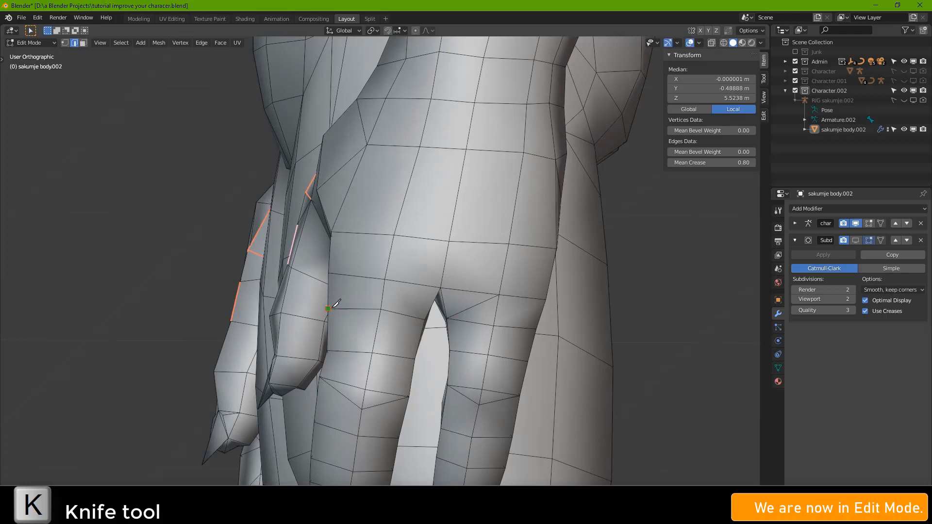
{"action": "left_click", "coordinate": [385, 279]}
{"action": "left_click", "coordinate": [425, 319]}
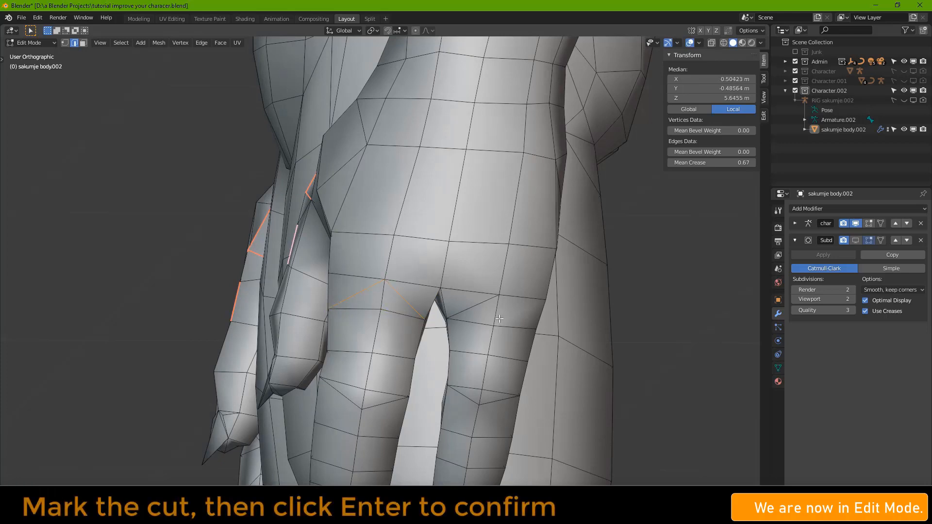
{"action": "left_click", "coordinate": [498, 295]}
{"action": "left_click", "coordinate": [534, 326]}
{"action": "key", "text": "Return"}
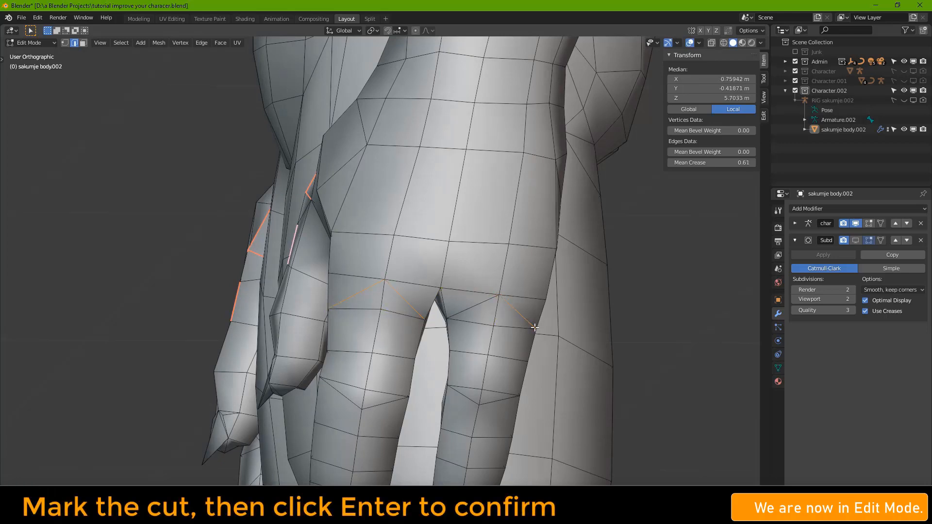
- Select the diagonal knuckle edges and the edge above each finger, and set their Mean Crease to 0.7
{"action": "left_click", "coordinate": [461, 305], "text": "shift"}
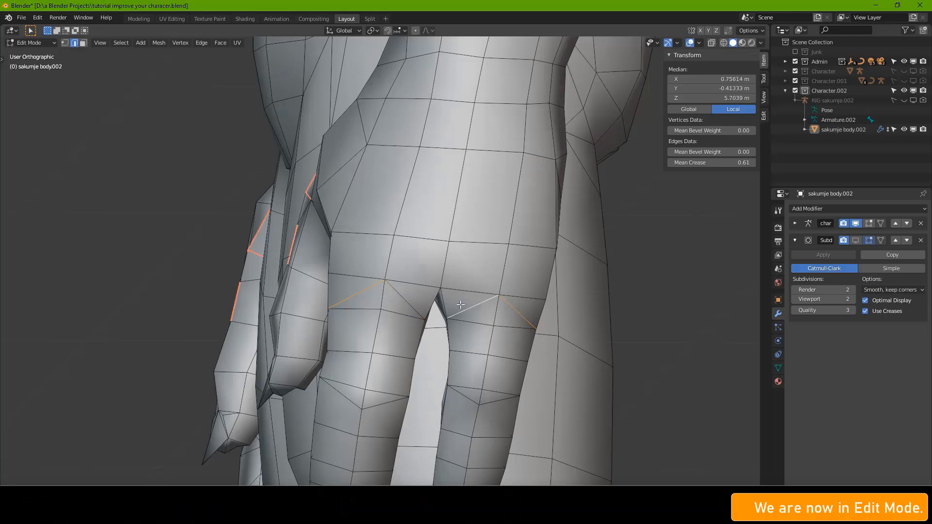
{"action": "middle_click_drag", "start_coordinate": [453, 304], "coordinate": [404, 249]}
{"action": "left_click", "coordinate": [405, 249], "text": "shift"}
{"action": "left_click", "coordinate": [491, 296], "text": "shift"}
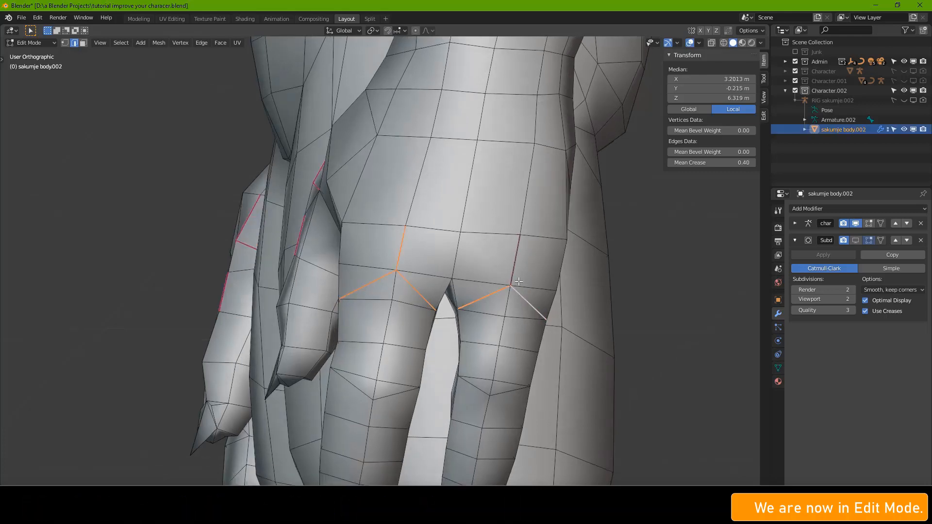
{"action": "left_click", "coordinate": [516, 268], "text": "shift"}
{"action": "left_click", "coordinate": [732, 163]}
{"action": "type", "text": "."}
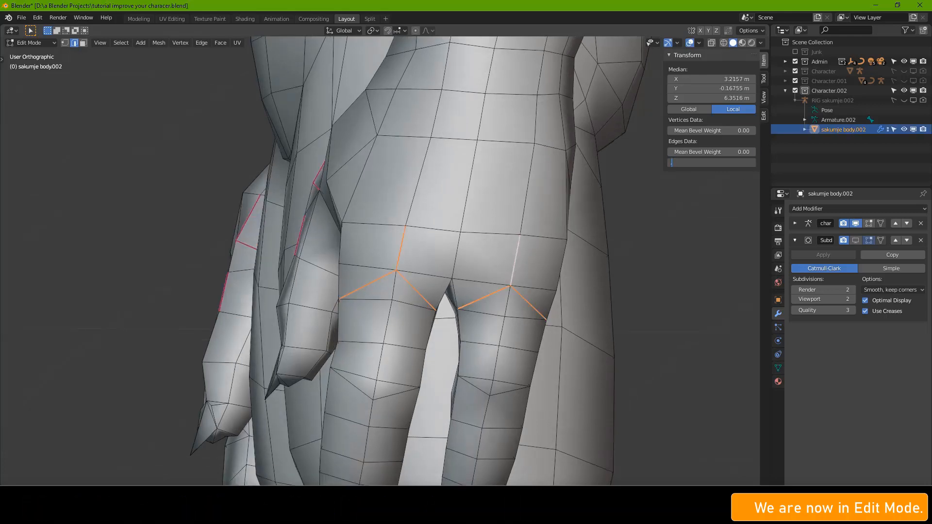
{"action": "type", "text": "7"}
{"action": "key", "text": "Return"}
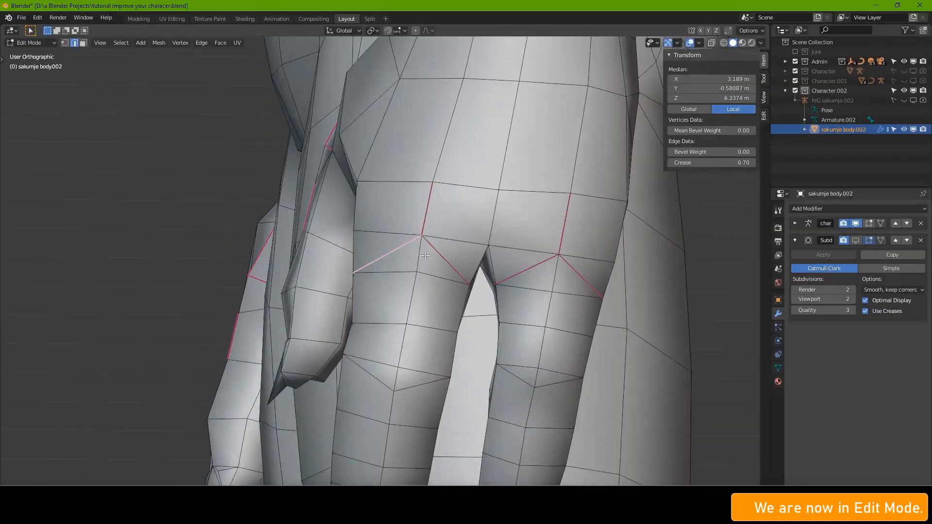
- Select the four diagonal edges at the bases of the two fingers and dissolve them
{"action": "middle_click_drag", "start_coordinate": [434, 255], "coordinate": [358, 293], "text": "shift"}
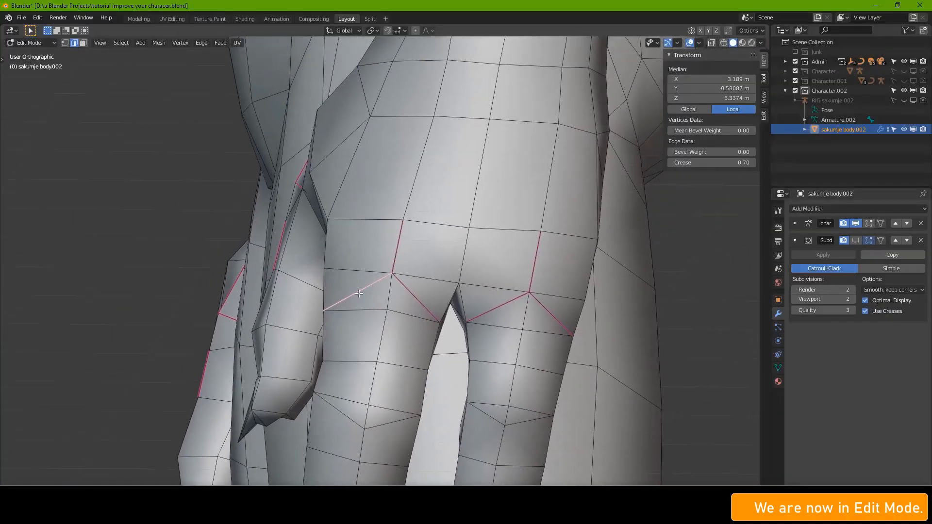
{"action": "left_click", "coordinate": [409, 291], "text": "shift"}
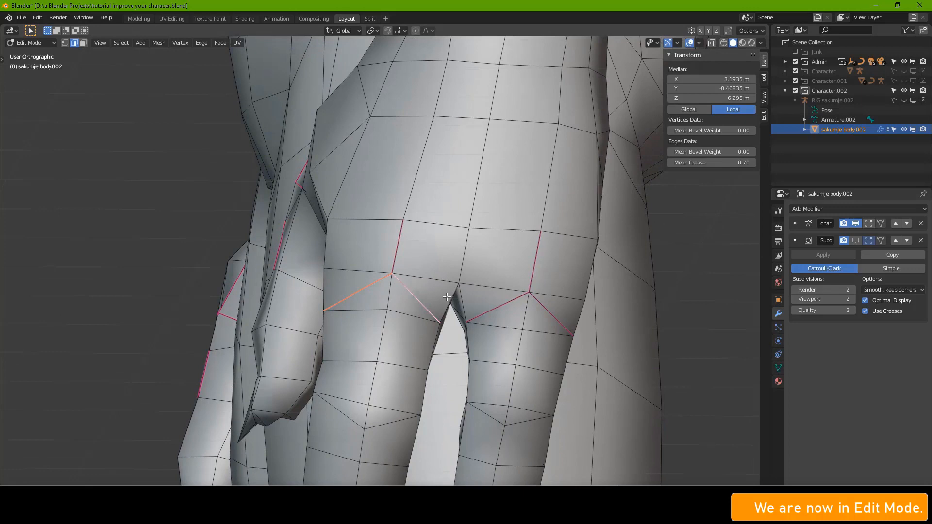
{"action": "left_click", "coordinate": [504, 311], "text": "shift"}
{"action": "left_click", "coordinate": [553, 316], "text": "shift"}
{"action": "key", "text": "x"}
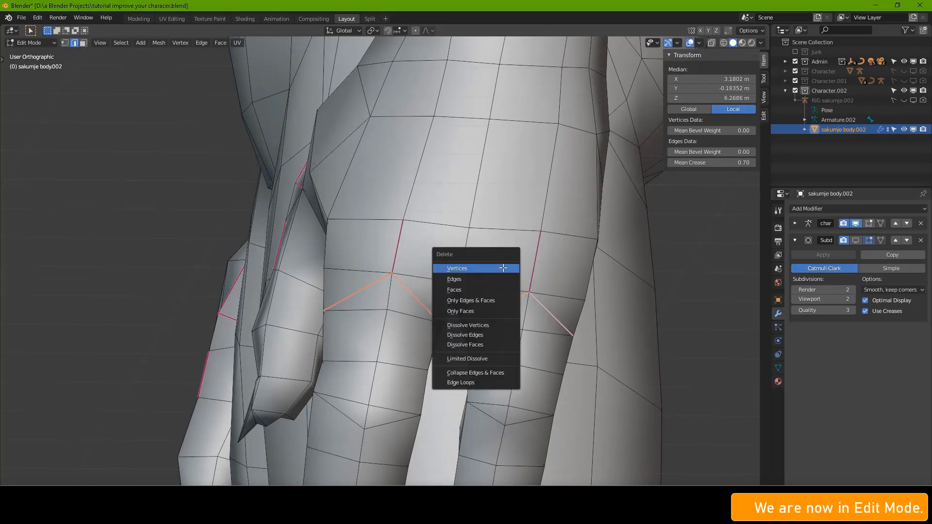
{"action": "left_click", "coordinate": [476, 335]}
- Knife-cut a zigzag higher across the back of the hand, peaking above each finger and dipping to the gap between them
{"action": "middle_click_drag", "start_coordinate": [340, 256], "coordinate": [336, 288], "text": "shift"}
{"action": "key", "text": "k"}
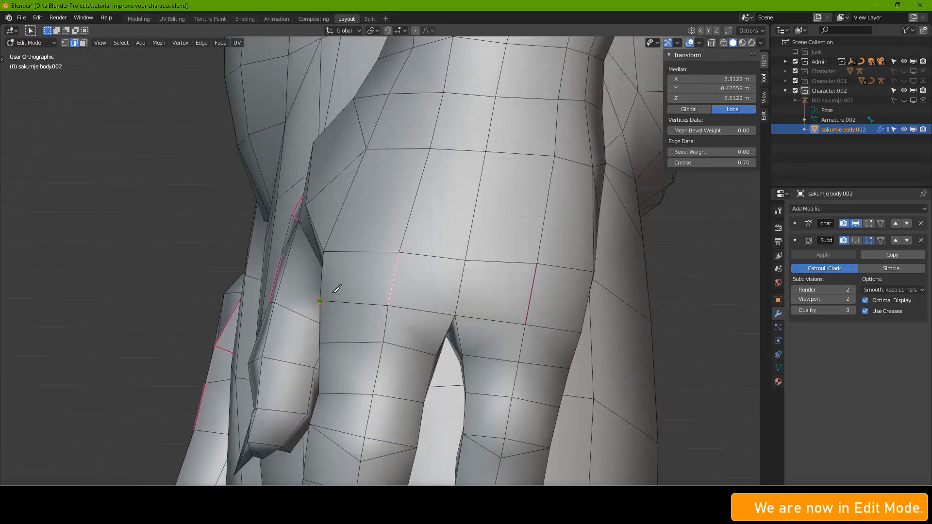
{"action": "left_click", "coordinate": [320, 301]}
{"action": "left_click", "coordinate": [399, 253]}
{"action": "left_click", "coordinate": [454, 316]}
{"action": "left_click", "coordinate": [537, 263]}
{"action": "left_click", "coordinate": [581, 333]}
{"action": "key", "text": "Return"}
- Set the Mean Crease of the zigzag knuckle edges to 0.9 and show the subdivided hand in Object Mode
{"action": "double_click", "coordinate": [714, 162]}
{"action": "type", "text": ".9"}
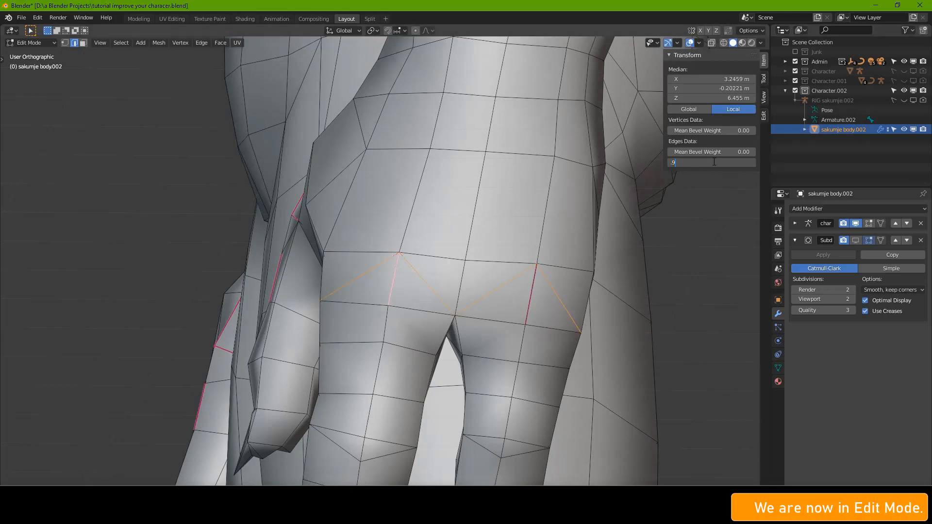
{"action": "key", "text": "Return"}
{"action": "key", "text": "Tab"}
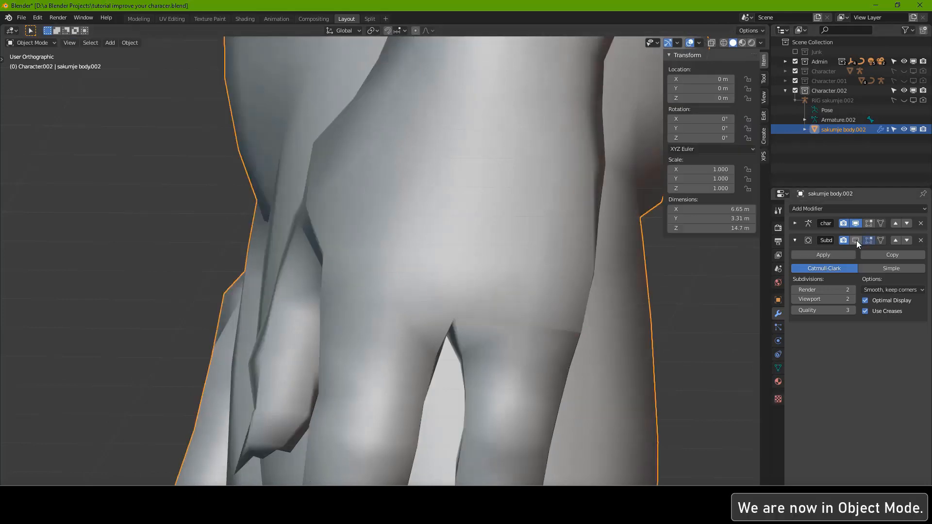
{"action": "left_click", "coordinate": [856, 240]}
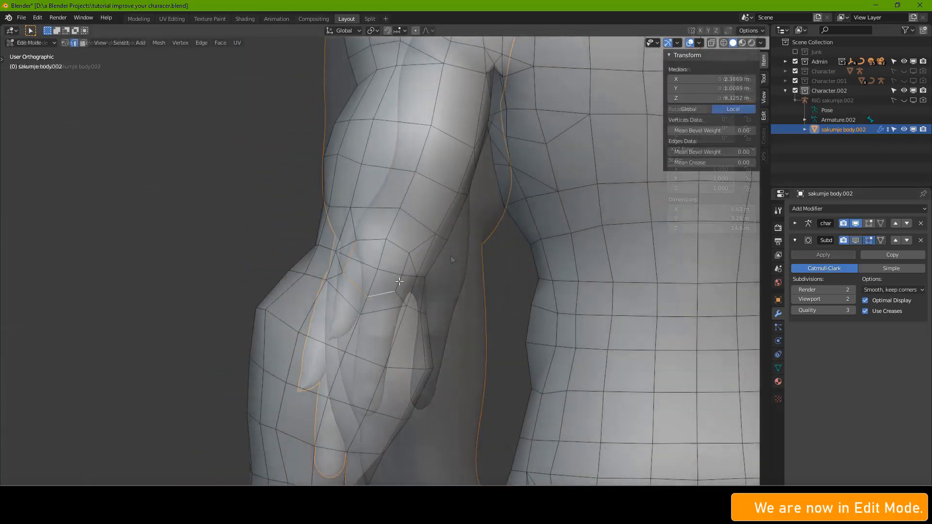
- Select the edges outlining the elbow and those running down the back of the forearm on the character's left arm
{"action": "middle_click_drag", "start_coordinate": [450, 255], "coordinate": [369, 257]}
{"action": "left_click", "coordinate": [338, 244]}
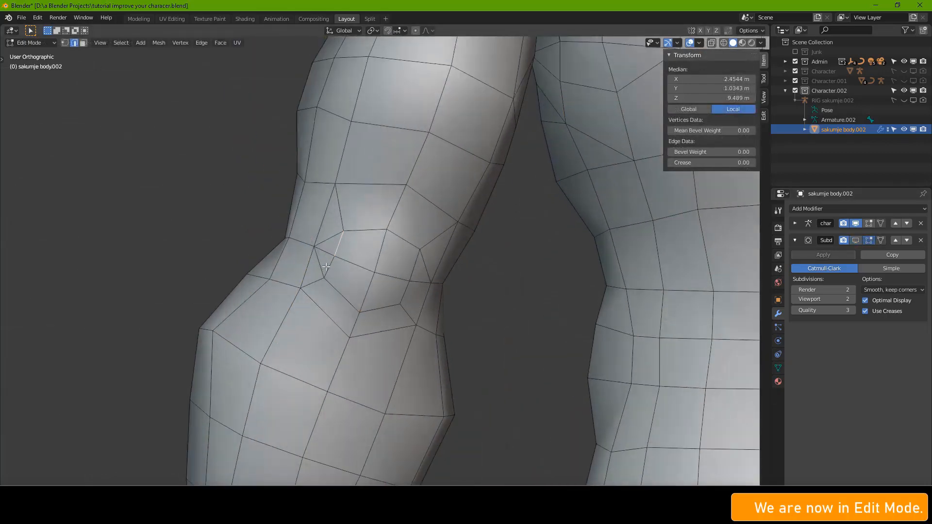
{"action": "left_click", "coordinate": [328, 268], "text": "shift"}
{"action": "left_click", "coordinate": [341, 295], "text": "shift"}
{"action": "left_click", "coordinate": [415, 265], "text": "shift"}
{"action": "left_click", "coordinate": [405, 292], "text": "shift"}
{"action": "scroll", "coordinate": [369, 291], "scroll_direction": "down", "scroll_amount": 4}
{"action": "left_click", "coordinate": [363, 199], "text": "shift"}
{"action": "left_click", "coordinate": [320, 277], "text": "shift"}
{"action": "left_click", "coordinate": [314, 307], "text": "shift"}
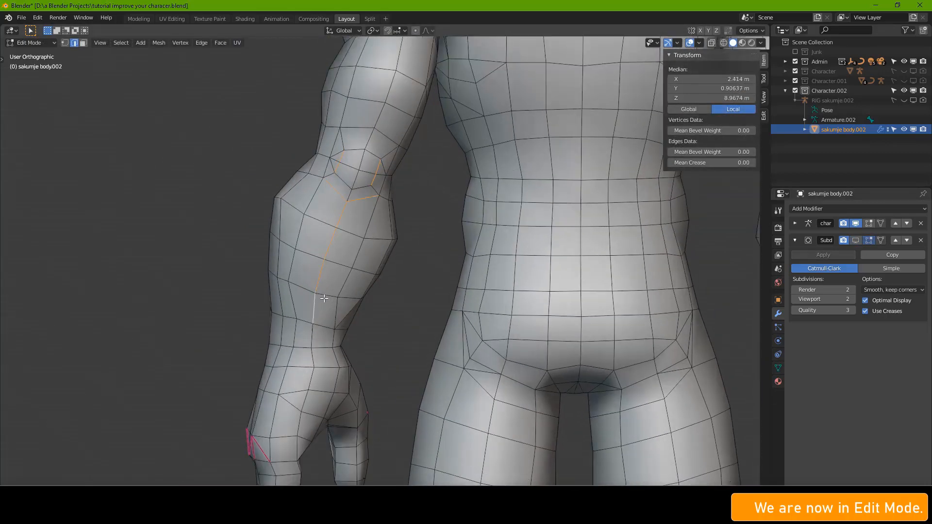
{"action": "scroll", "coordinate": [400, 233], "scroll_direction": "up", "scroll_amount": 1}
{"action": "middle_click_drag", "start_coordinate": [400, 233], "coordinate": [363, 259], "text": "shift"}
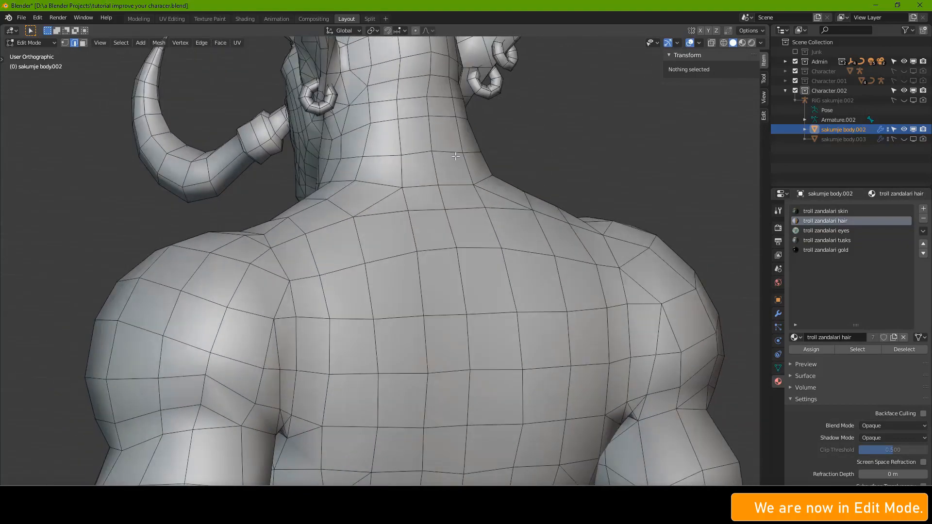
- Set the Mean Bevel Weight of the edge path along the spine to 0.0 and show the subdivided body in Object Mode
{"action": "middle_click_drag", "start_coordinate": [455, 155], "coordinate": [476, 154]}
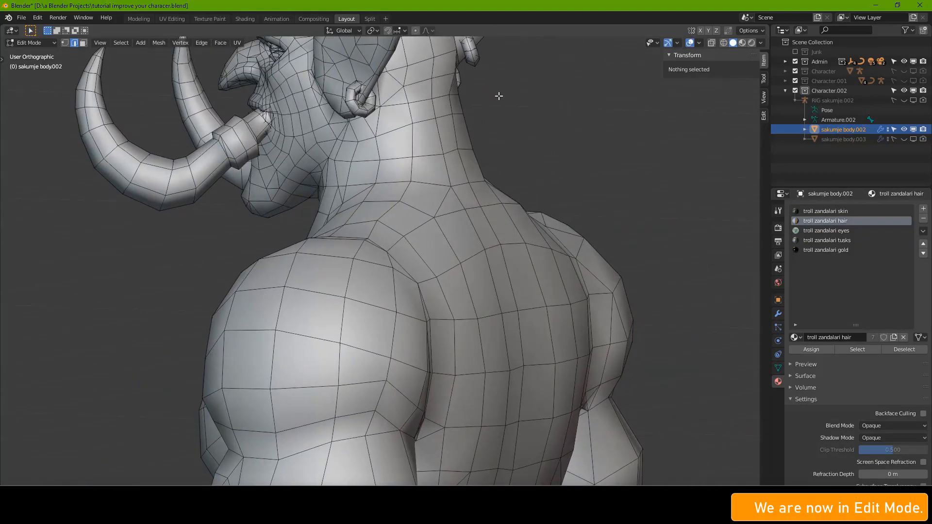
{"action": "scroll", "coordinate": [498, 95], "scroll_direction": "down", "scroll_amount": 3}
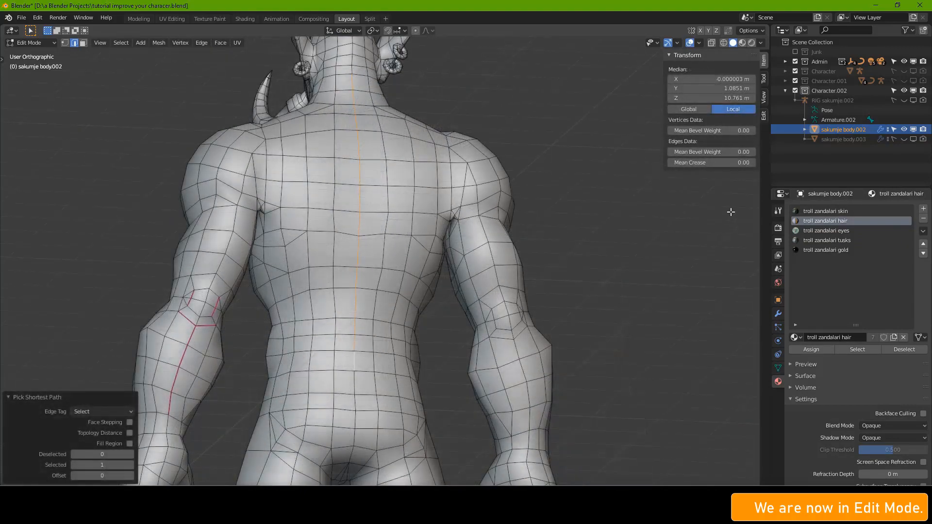
{"action": "left_click", "coordinate": [711, 152]}
{"action": "type", "text": "0.0"}
{"action": "key", "text": "Return"}
{"action": "key", "text": "Tab"}
{"action": "left_click", "coordinate": [778, 314]}
{"action": "left_click", "coordinate": [855, 241]}
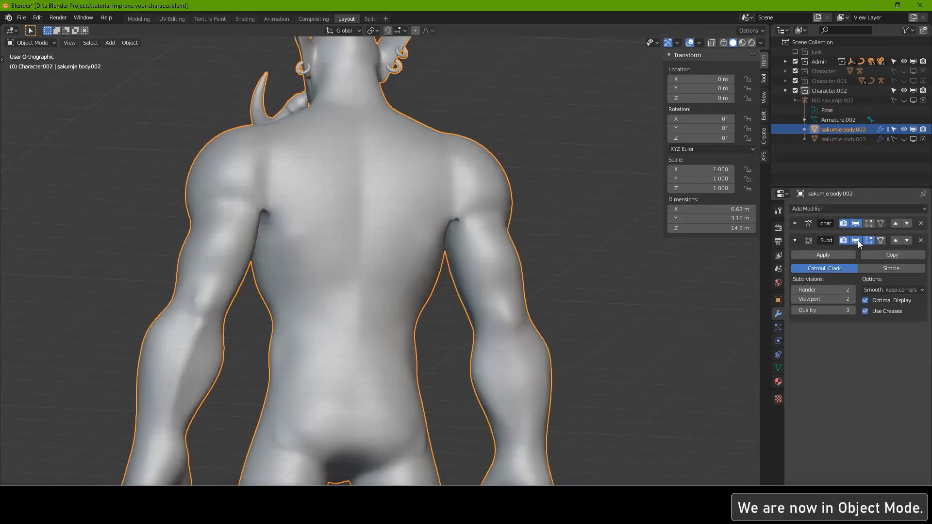
- Examine the spine, shoulders, elbows and forearms of the subdivided body from behind at several angles
{"action": "middle_click_drag", "start_coordinate": [292, 315], "coordinate": [432, 326]}
{"action": "scroll", "coordinate": [331, 110], "scroll_direction": "up", "scroll_amount": 1}
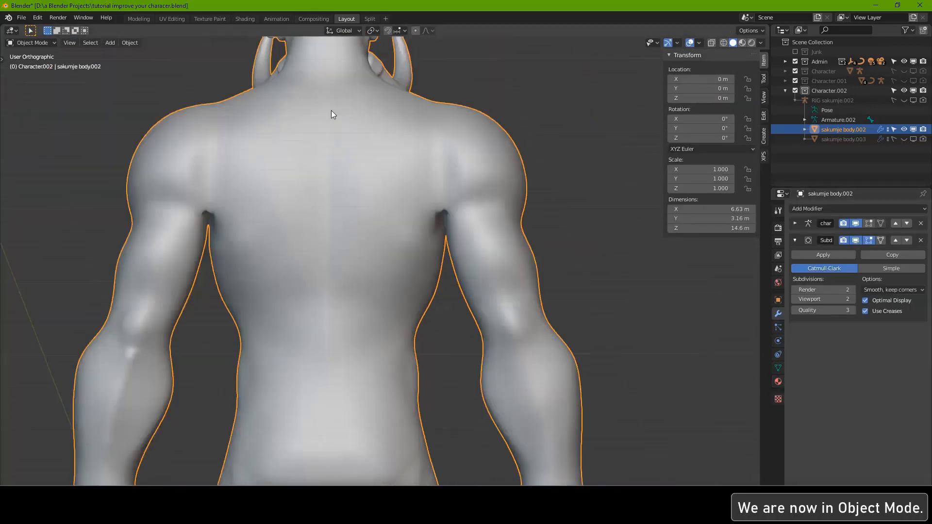
{"action": "scroll", "coordinate": [339, 145], "scroll_direction": "down", "scroll_amount": 2}
{"action": "mouse_move", "coordinate": [411, 257]}
{"action": "middle_mouse_down"}
{"action": "mouse_move", "coordinate": [382, 260]}
{"action": "mouse_move", "coordinate": [411, 271]}
{"action": "middle_mouse_up"}
{"action": "scroll", "coordinate": [359, 337], "scroll_direction": "up", "scroll_amount": 3}
{"action": "middle_click_drag", "start_coordinate": [360, 337], "coordinate": [407, 257]}
{"action": "scroll", "coordinate": [390, 260], "scroll_direction": "down", "scroll_amount": 1}
{"action": "scroll", "coordinate": [400, 236], "scroll_direction": "down", "scroll_amount": 2}
{"action": "scroll", "coordinate": [407, 257], "scroll_direction": "up", "scroll_amount": 1}
{"action": "middle_click_drag", "start_coordinate": [341, 228], "coordinate": [363, 135]}
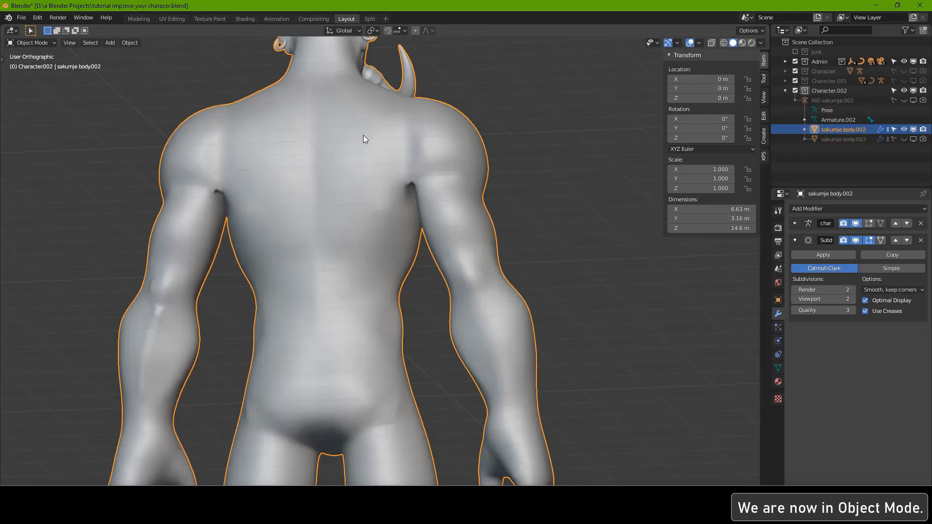
{"action": "middle_click_drag", "start_coordinate": [368, 185], "coordinate": [333, 222]}
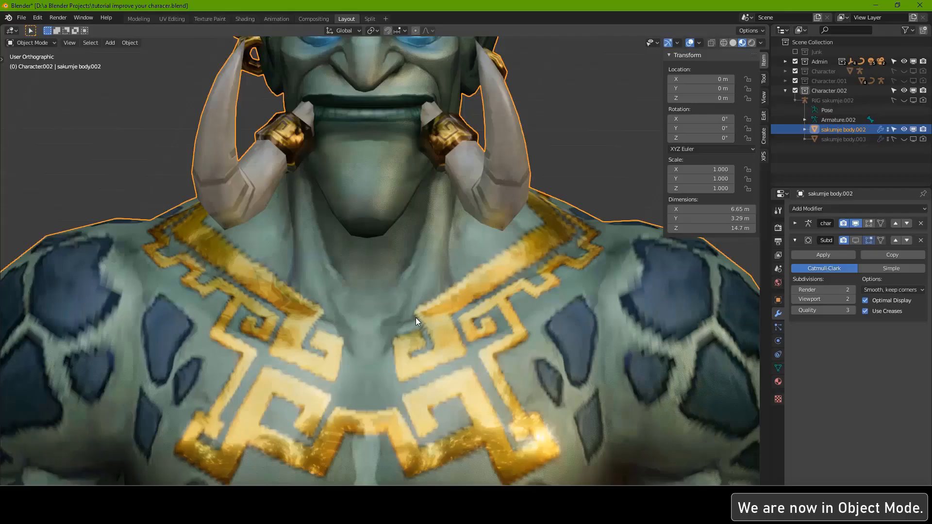
- In solid shading, crease the collarbone edges on both sides to 0.90 and turn on the body's subdivision display
{"action": "left_click", "coordinate": [732, 42]}
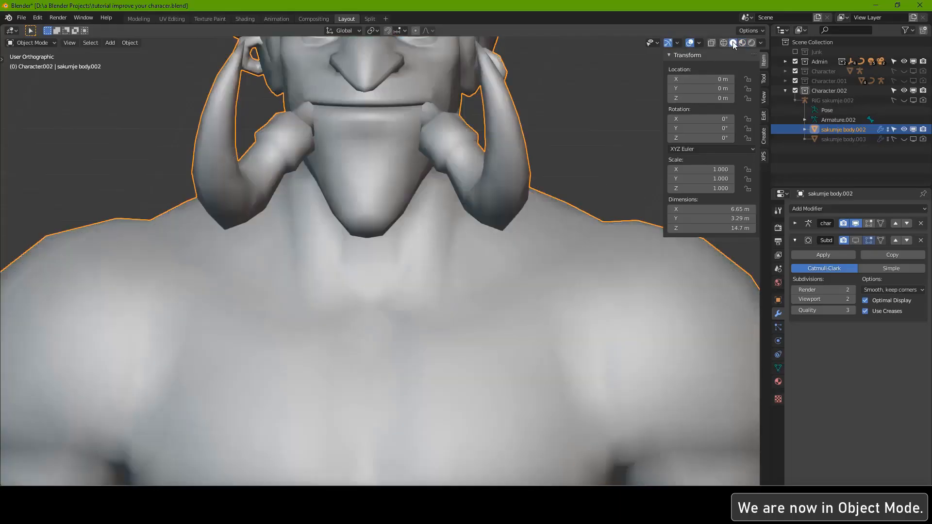
{"action": "key", "text": "Tab"}
{"action": "left_click", "coordinate": [522, 300], "text": "shift"}
{"action": "left_click", "coordinate": [557, 285], "text": "shift"}
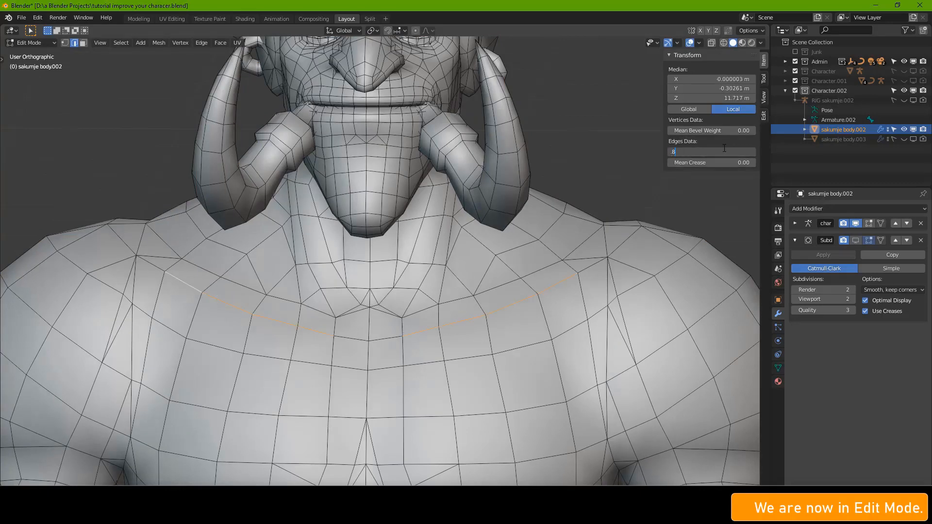
{"action": "key", "text": "Tab"}
{"action": "left_click", "coordinate": [855, 239]}
{"action": "key", "text": "Tab"}
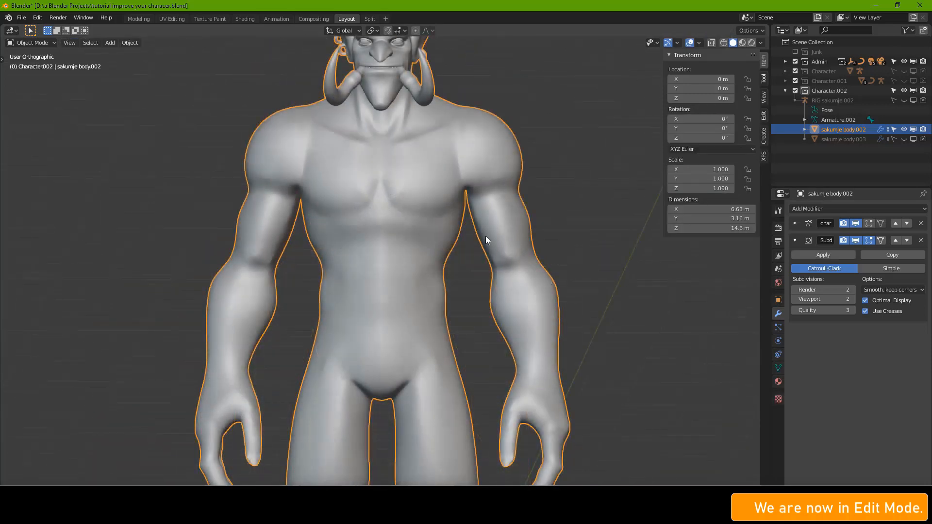
- Dissolve the short diagonal edge at the front of the elbow on both arms
{"action": "scroll", "coordinate": [485, 236], "scroll_direction": "up", "scroll_amount": 1}
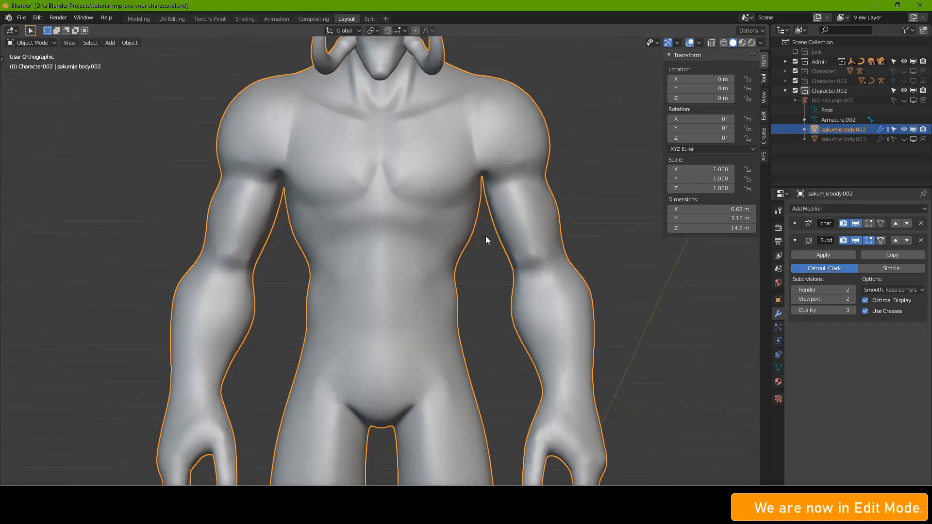
{"action": "scroll", "coordinate": [389, 254], "scroll_direction": "up", "scroll_amount": 2}
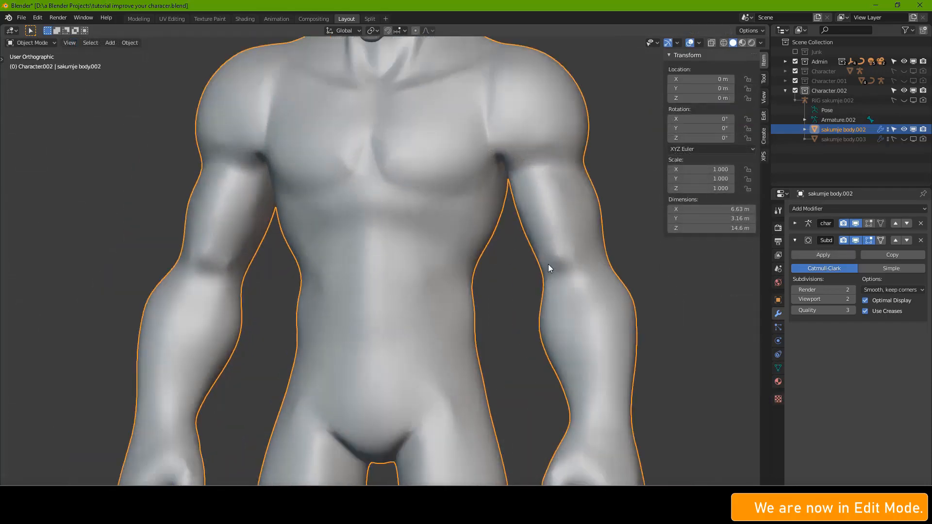
{"action": "scroll", "coordinate": [221, 255], "scroll_direction": "down", "scroll_amount": 2}
{"action": "scroll", "coordinate": [275, 267], "scroll_direction": "up", "scroll_amount": 3}
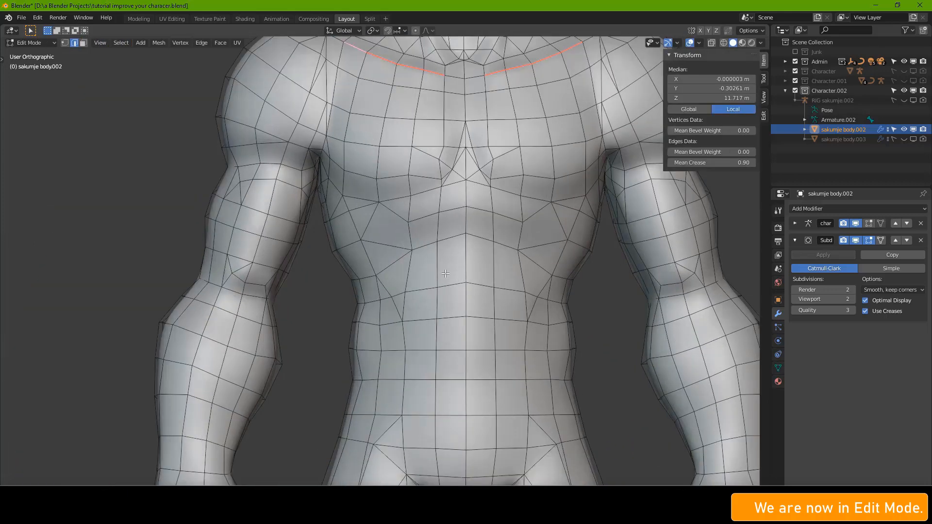
{"action": "middle_click_drag", "start_coordinate": [445, 273], "coordinate": [360, 277], "text": "shift"}
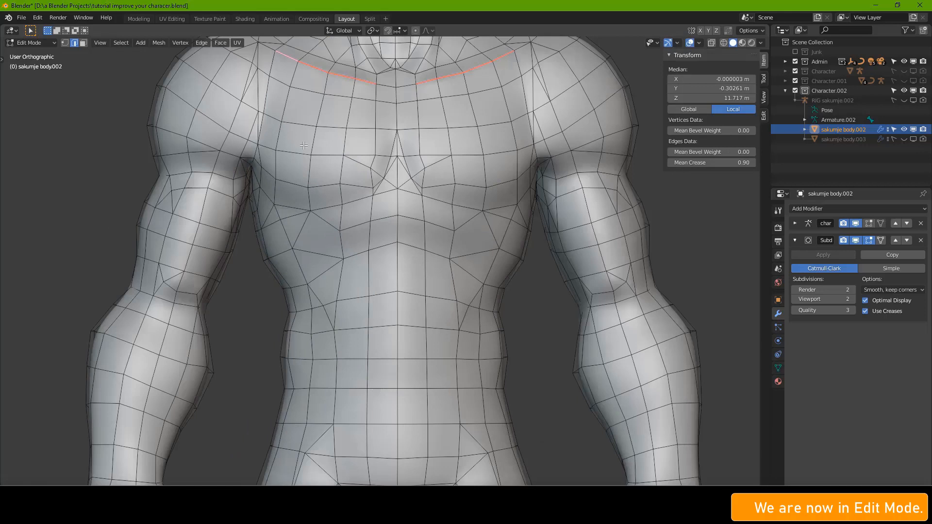
{"action": "left_click", "coordinate": [172, 277]}
{"action": "left_click", "coordinate": [615, 276], "text": "shift"}
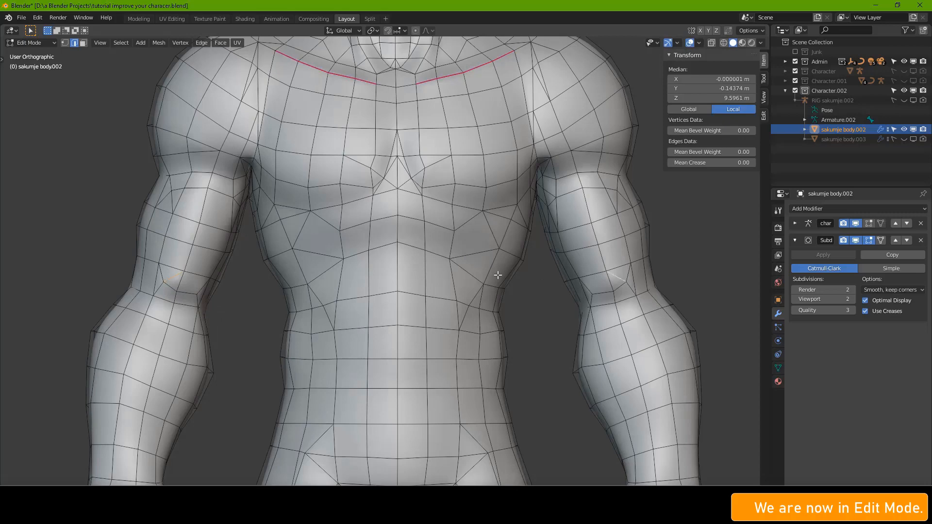
{"action": "key", "text": "x"}
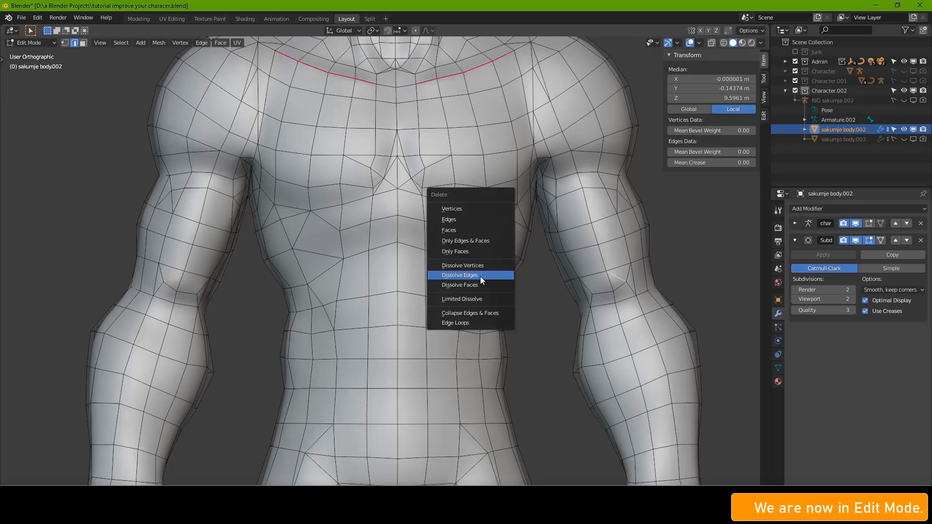
{"action": "left_click", "coordinate": [479, 276]}
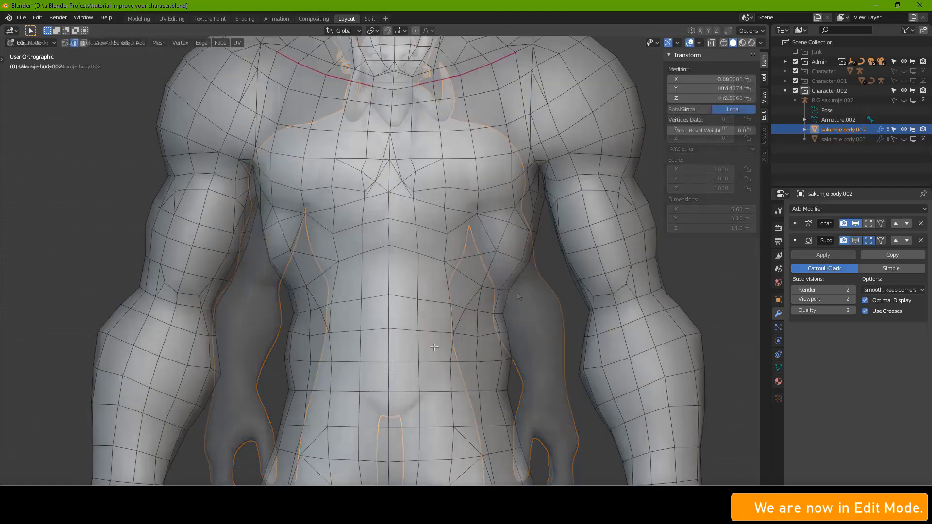
- Crease the abdomen's front midline edges to 1.00, from below the chest to the lower belly, and show the subdivided body
{"action": "scroll", "coordinate": [379, 262], "scroll_direction": "up", "scroll_amount": 2}
{"action": "middle_click_drag", "start_coordinate": [379, 262], "coordinate": [378, 180], "text": "shift"}
{"action": "scroll", "coordinate": [378, 262], "scroll_direction": "down", "scroll_amount": 3}
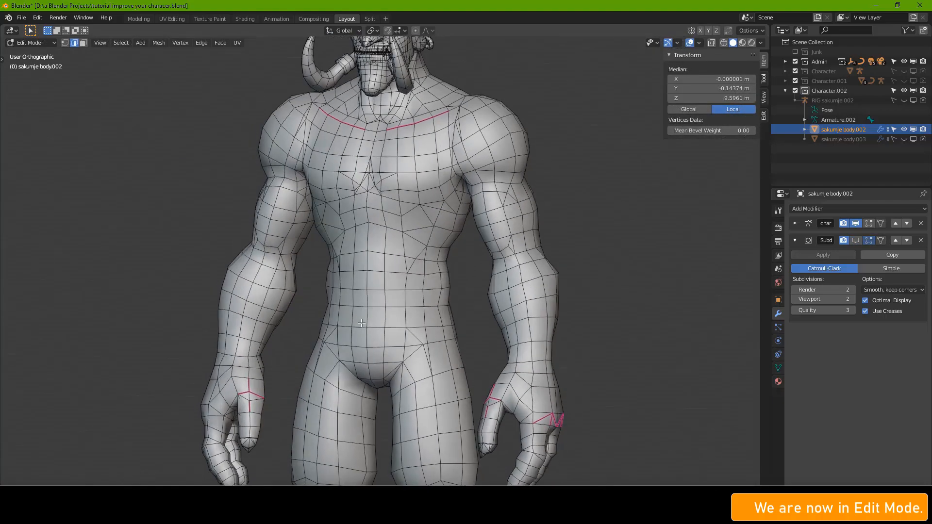
{"action": "scroll", "coordinate": [361, 322], "scroll_direction": "up", "scroll_amount": 6}
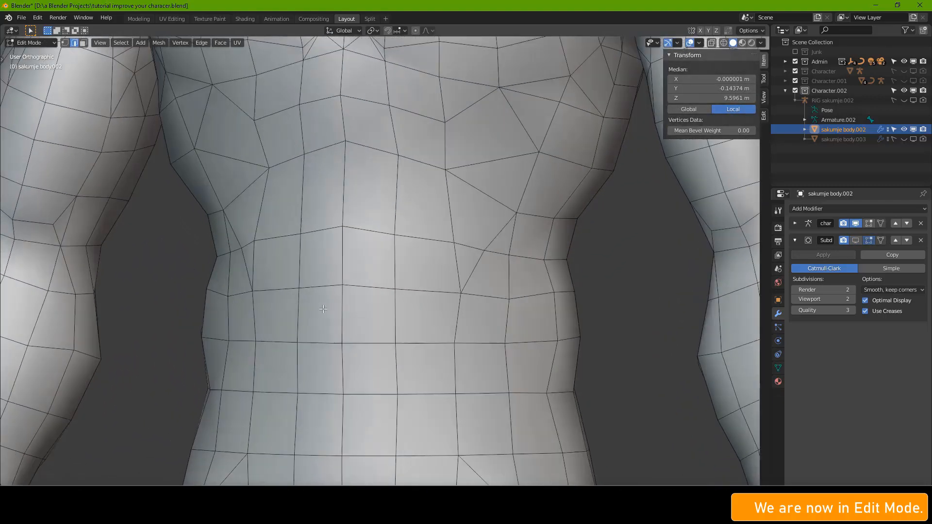
{"action": "middle_click_drag", "start_coordinate": [312, 289], "coordinate": [312, 292]}
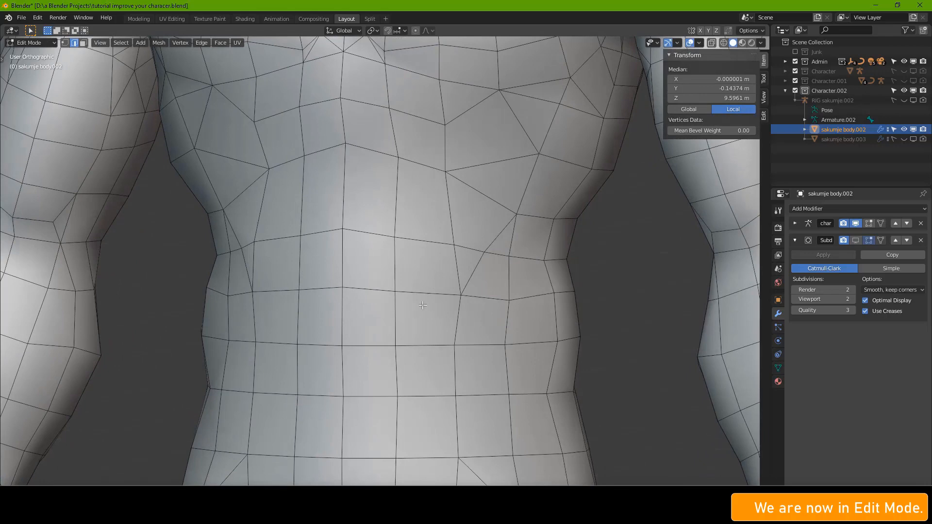
{"action": "scroll", "coordinate": [423, 305], "scroll_direction": "down", "scroll_amount": 5}
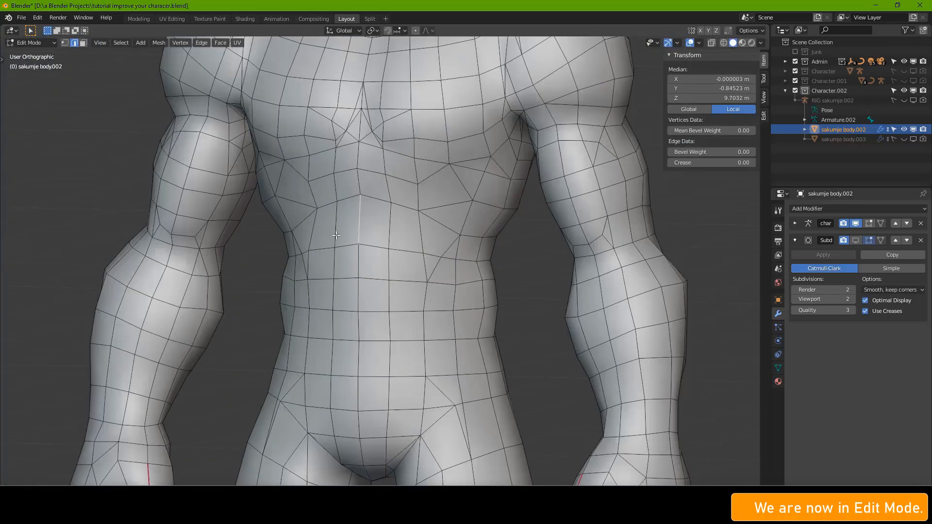
{"action": "middle_click_drag", "start_coordinate": [342, 377], "coordinate": [336, 316], "text": "shift"}
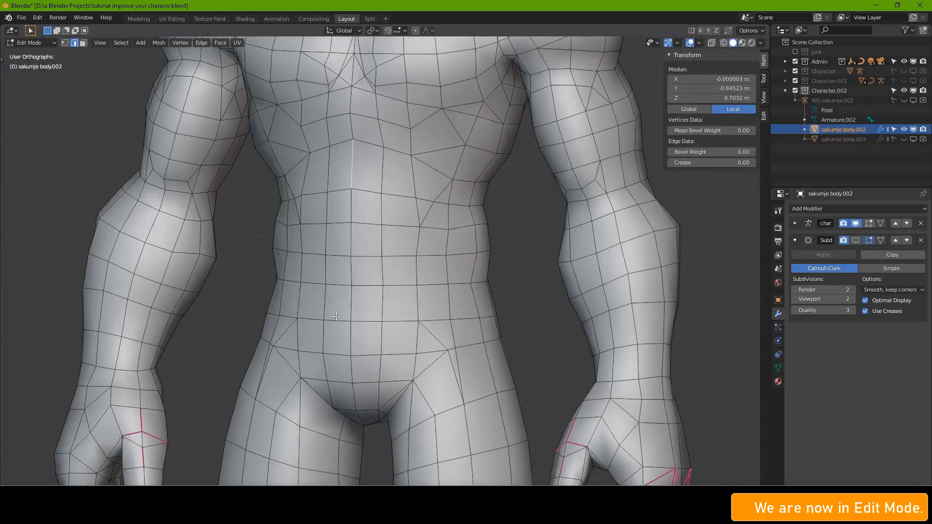
{"action": "scroll", "coordinate": [358, 342], "scroll_direction": "up", "scroll_amount": 1}
{"action": "left_click", "coordinate": [343, 356], "text": "ctrl"}
{"action": "scroll", "coordinate": [343, 357], "scroll_direction": "down", "scroll_amount": 4}
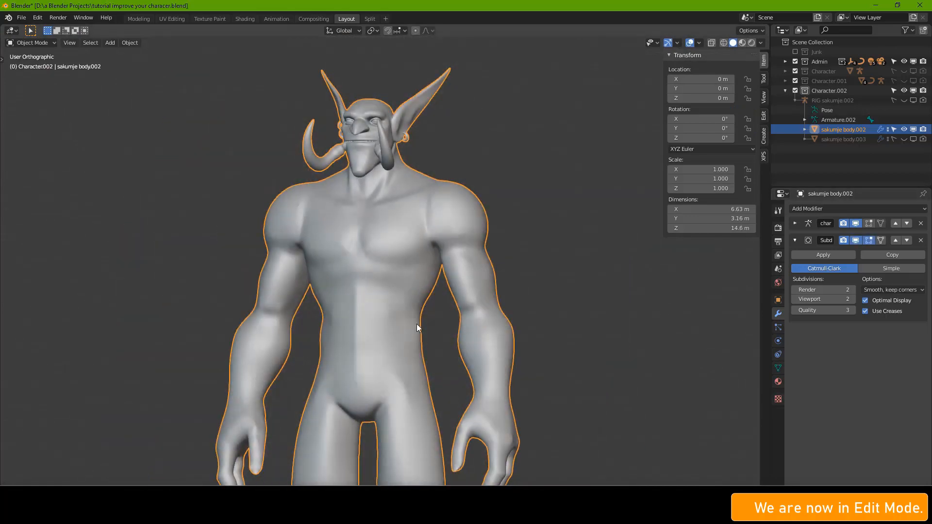
- Duplicate the body in place, hide the copy as a backup, and turn off the original's subdivision display
{"action": "scroll", "coordinate": [406, 359], "scroll_direction": "up", "scroll_amount": 1}
{"action": "middle_click_drag", "start_coordinate": [405, 360], "coordinate": [393, 327], "text": "shift"}
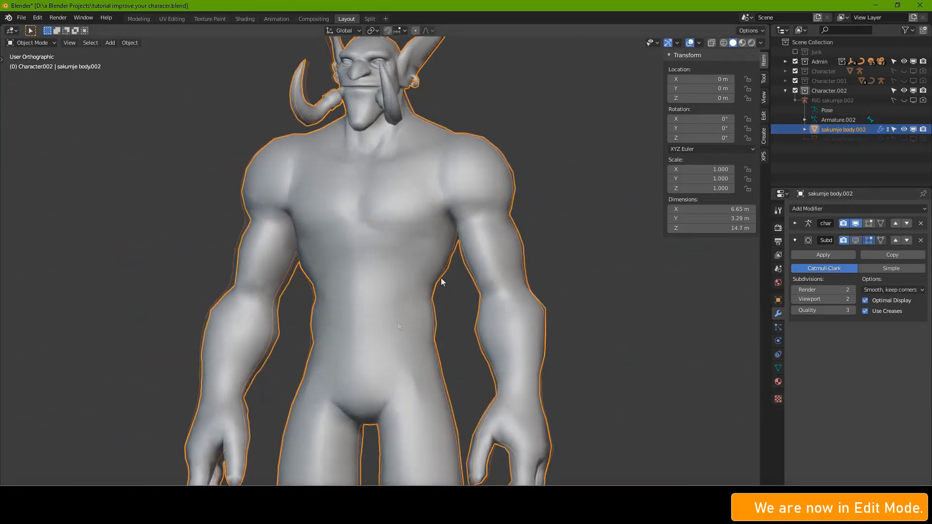
{"action": "key", "text": "shift+d"}
{"action": "right_click", "coordinate": [431, 269]}
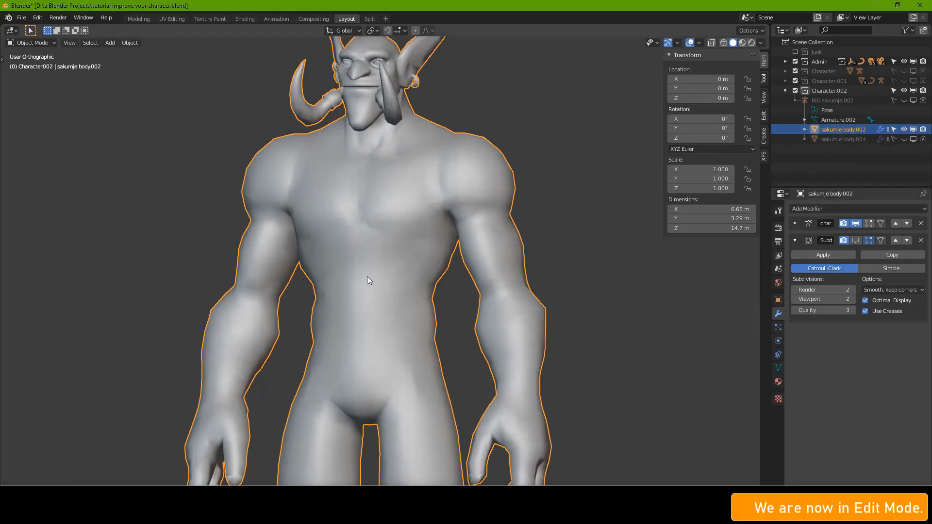
- Push the creased abdomen midline edges inward along global Y in two moves of about 0.079 m and 0.046 m
{"action": "key", "text": "Tab"}
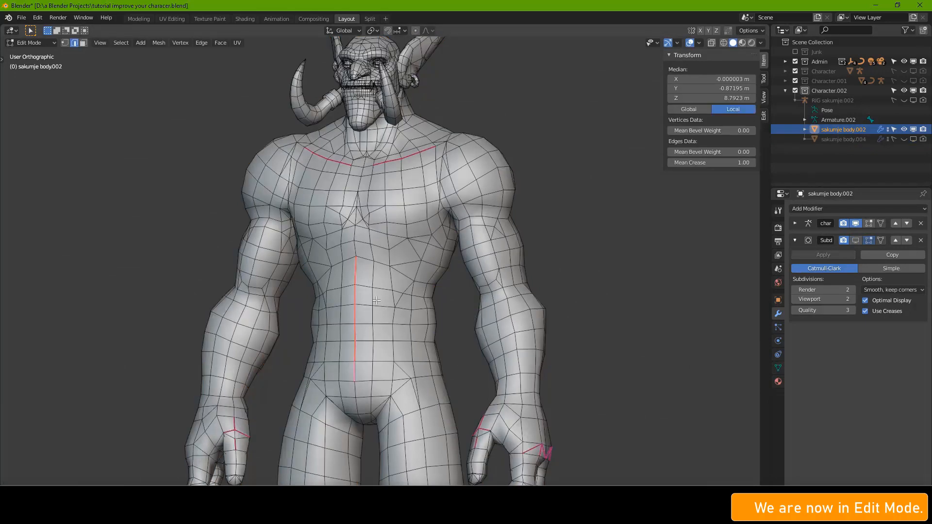
{"action": "scroll", "coordinate": [386, 383], "scroll_direction": "up", "scroll_amount": 3}
{"action": "scroll", "coordinate": [387, 383], "scroll_direction": "down", "scroll_amount": 2}
{"action": "middle_click_drag", "start_coordinate": [386, 383], "coordinate": [350, 372]}
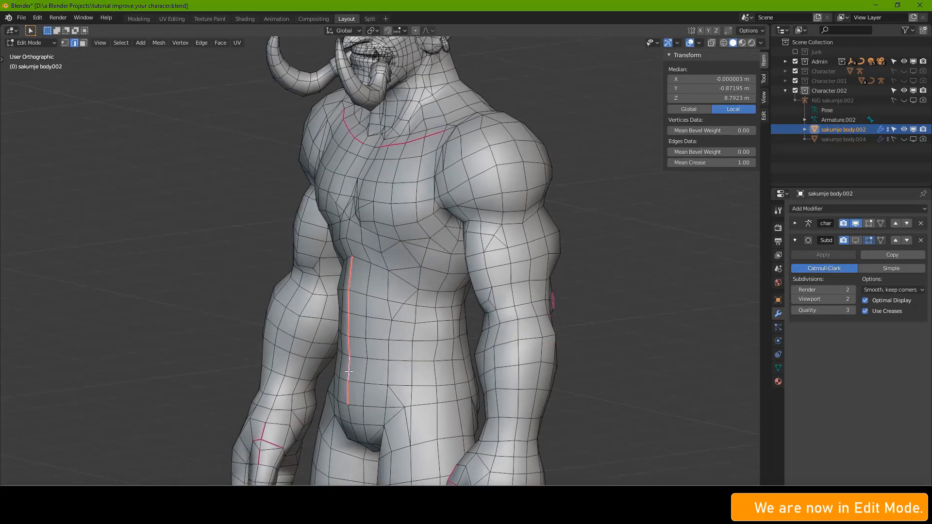
{"action": "scroll", "coordinate": [407, 282], "scroll_direction": "up", "scroll_amount": 2}
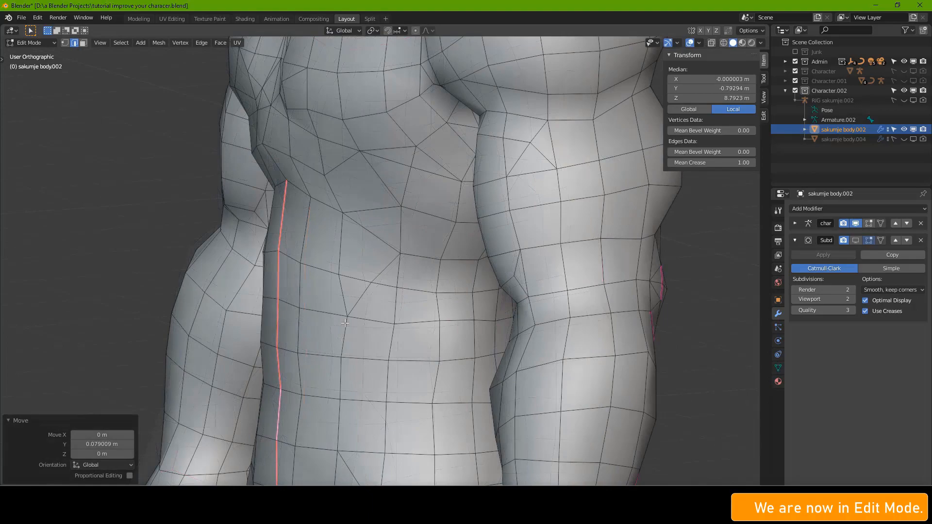
{"action": "key", "text": "g"}
{"action": "key", "text": "y"}
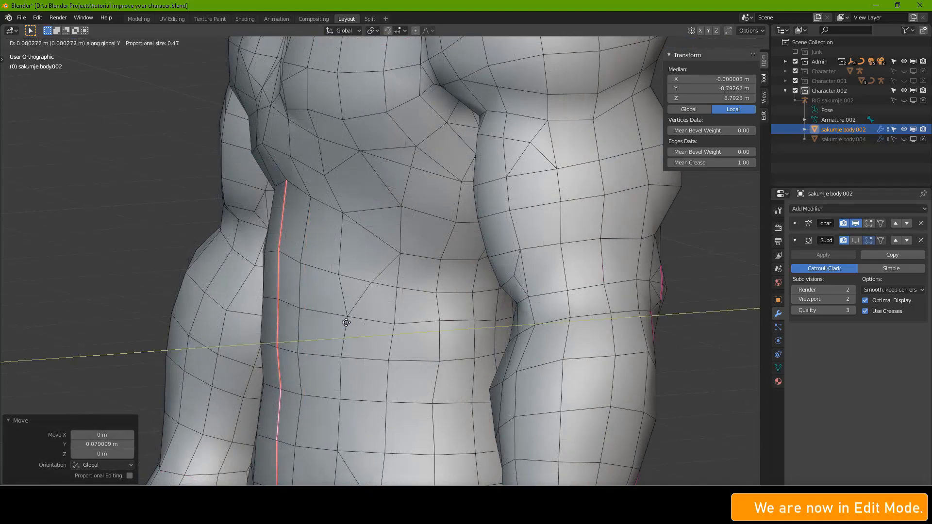
{"action": "left_click", "coordinate": [350, 322]}
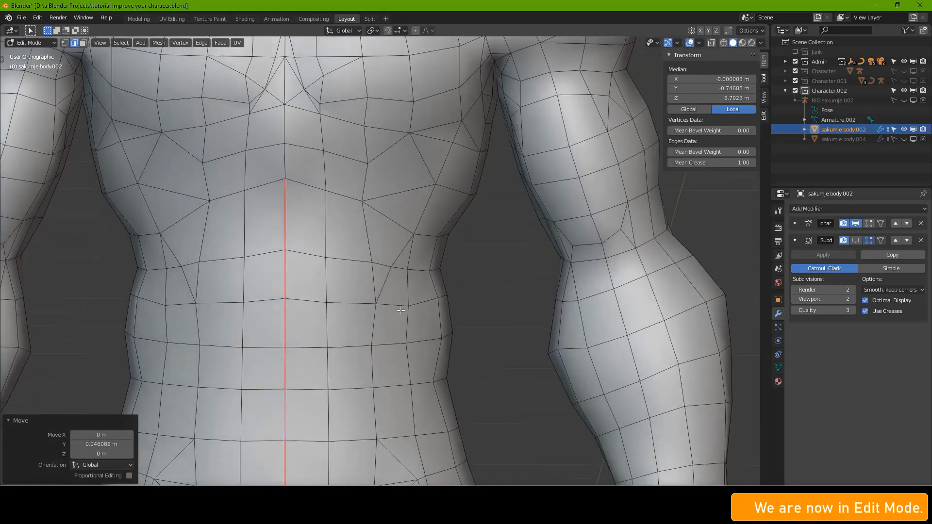
- Examine the abdomen's midline groove from several angles in Edit Mode and on the subdivided body in Object Mode
{"action": "middle_click_drag", "start_coordinate": [400, 311], "coordinate": [352, 313]}
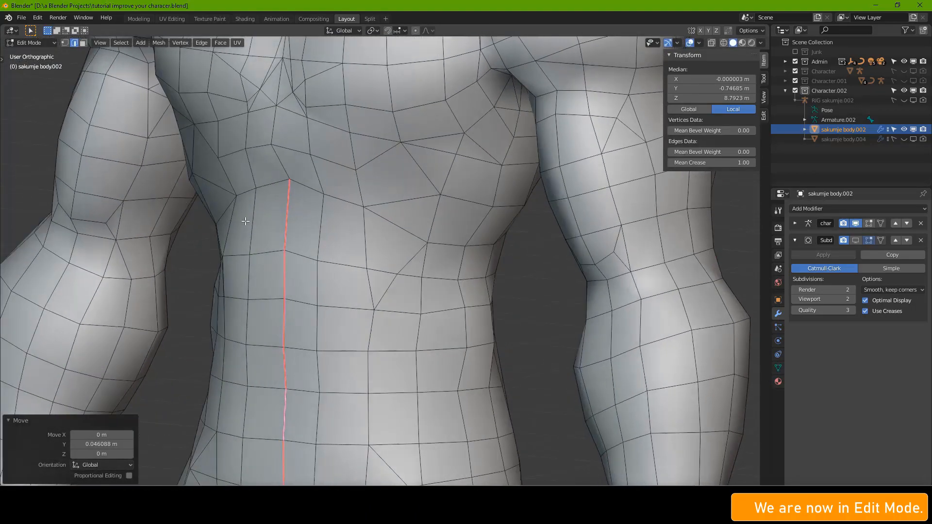
{"action": "middle_click_drag", "start_coordinate": [245, 221], "coordinate": [347, 262]}
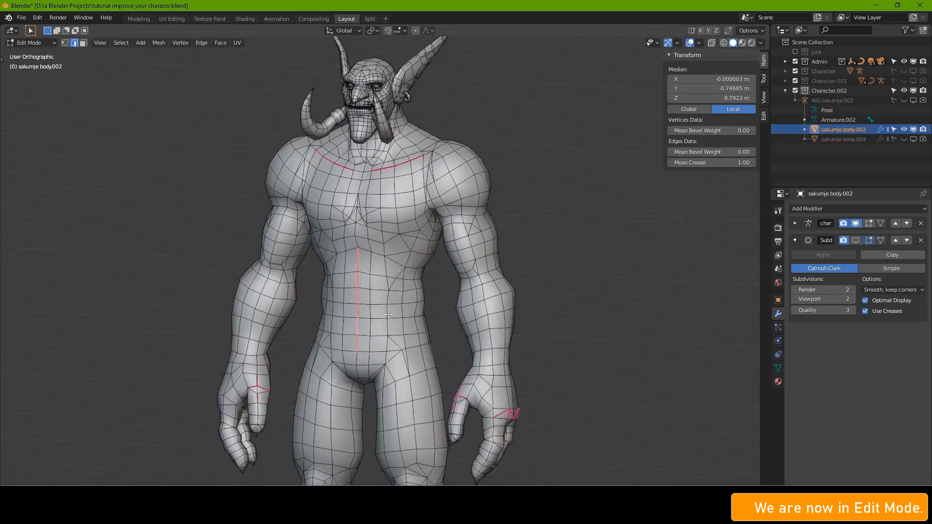
{"action": "middle_click_drag", "start_coordinate": [389, 315], "coordinate": [475, 316]}
{"action": "key", "text": "Tab"}
{"action": "scroll", "coordinate": [411, 321], "scroll_direction": "up", "scroll_amount": 4}
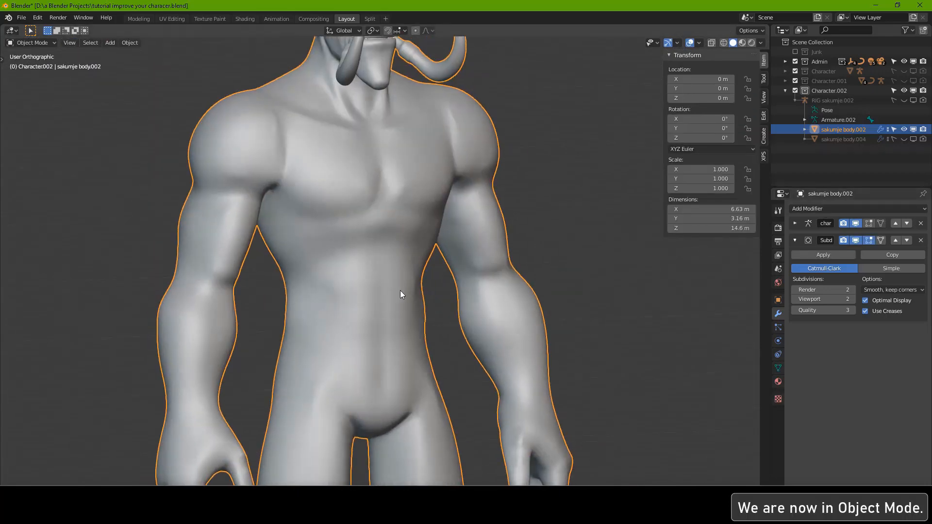
{"action": "middle_click_drag", "start_coordinate": [401, 294], "coordinate": [386, 312]}
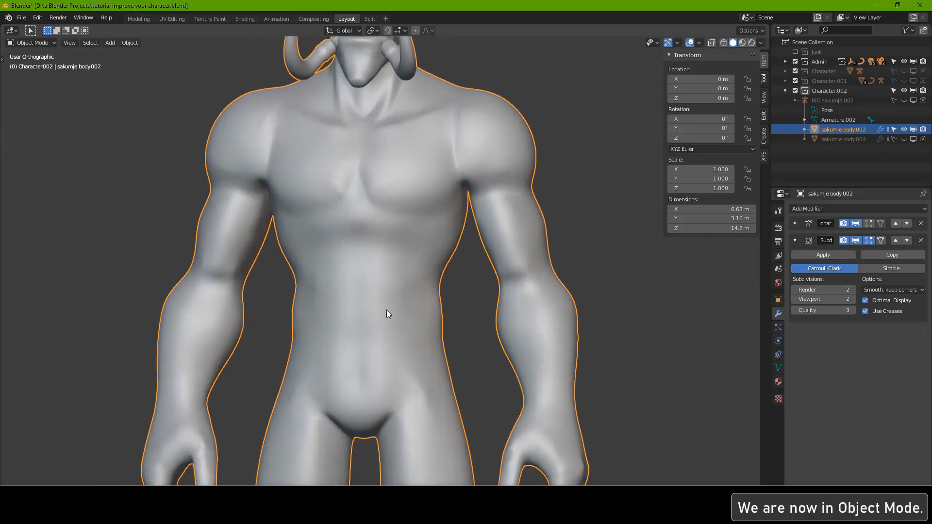
- In the textured front view with subdivision display off, inset the four faces around the navel
{"action": "left_click", "coordinate": [855, 240]}
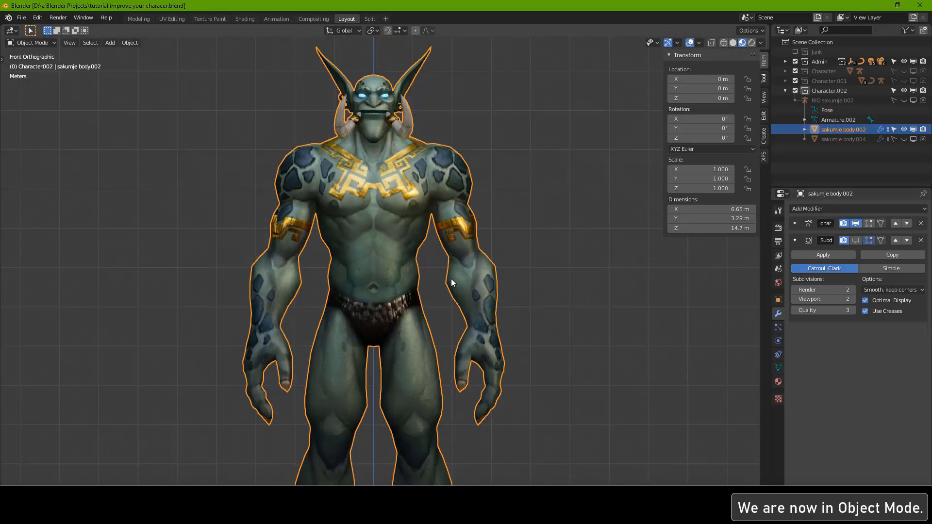
{"action": "scroll", "coordinate": [450, 279], "scroll_direction": "up", "scroll_amount": 10}
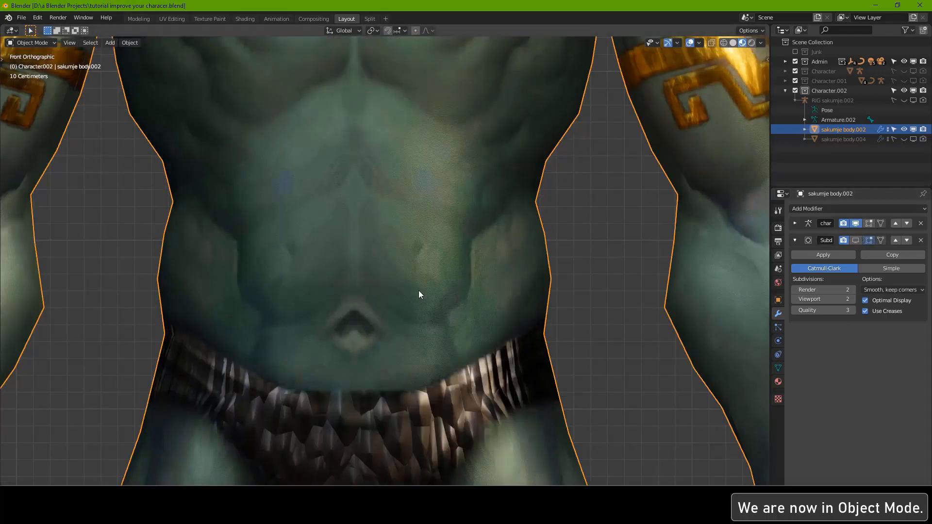
{"action": "key", "text": "Tab"}
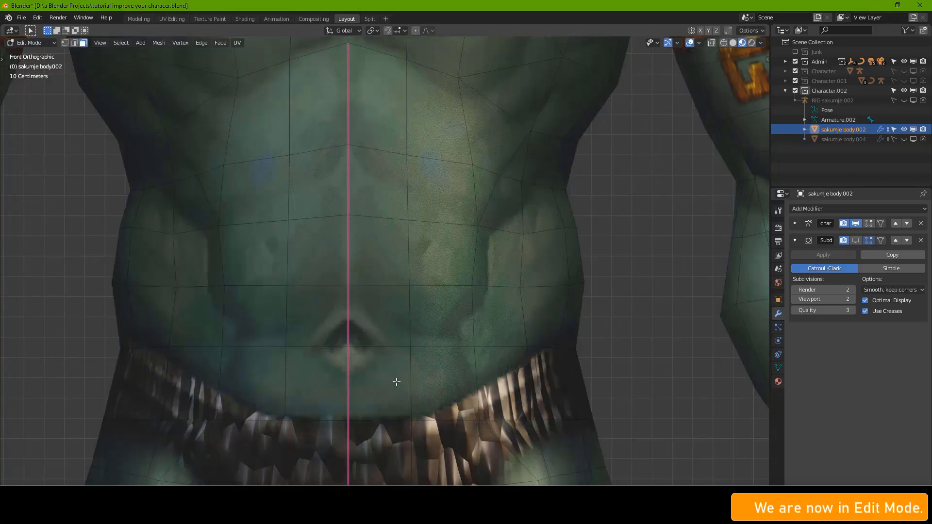
{"action": "key", "text": "c"}
{"action": "left_click", "coordinate": [349, 355]}
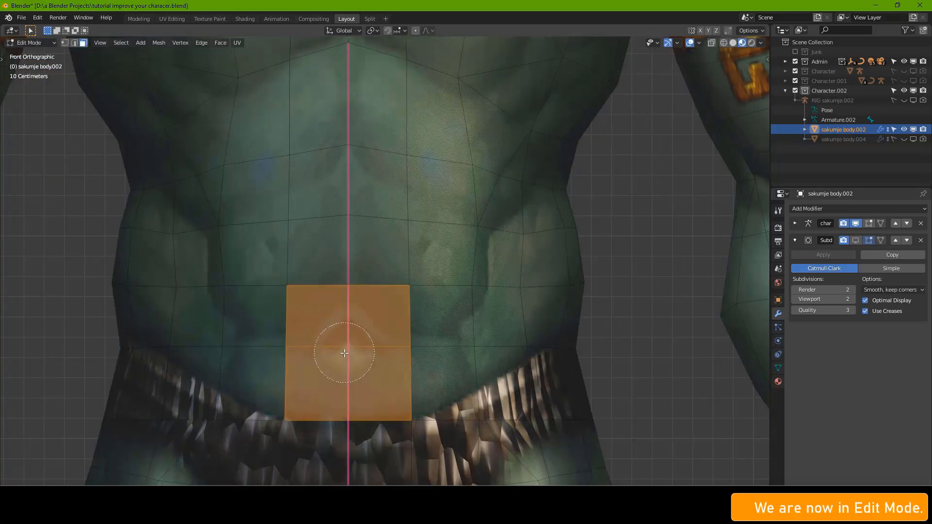
{"action": "key", "text": "Escape"}
{"action": "scroll", "coordinate": [460, 273], "scroll_direction": "up", "scroll_amount": 1}
{"action": "key", "text": "i"}
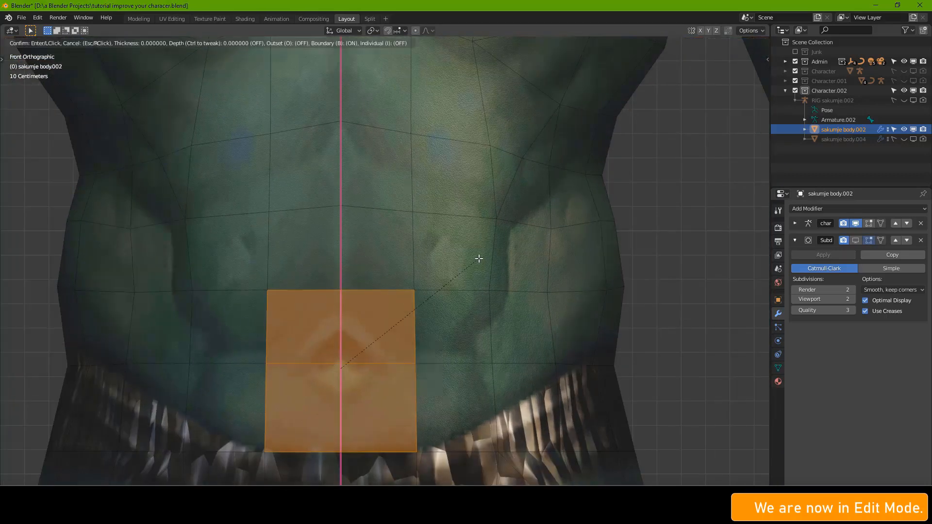
{"action": "left_click", "coordinate": [442, 275]}
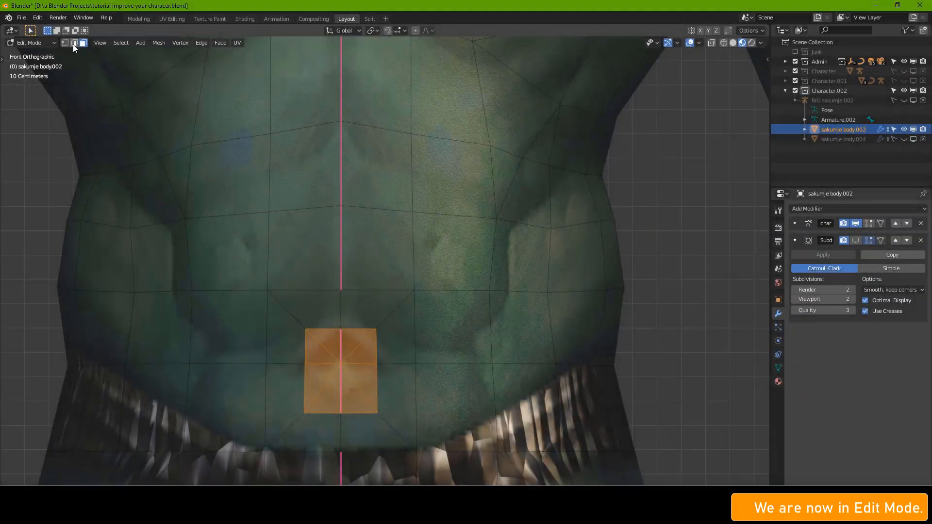
- Slide the inset's corner vertices and lower middle vertex inward to match the diamond outline of the painted navel
{"action": "left_click", "coordinate": [65, 43]}
{"action": "scroll", "coordinate": [392, 376], "scroll_direction": "up", "scroll_amount": 1}
{"action": "left_click", "coordinate": [295, 348]}
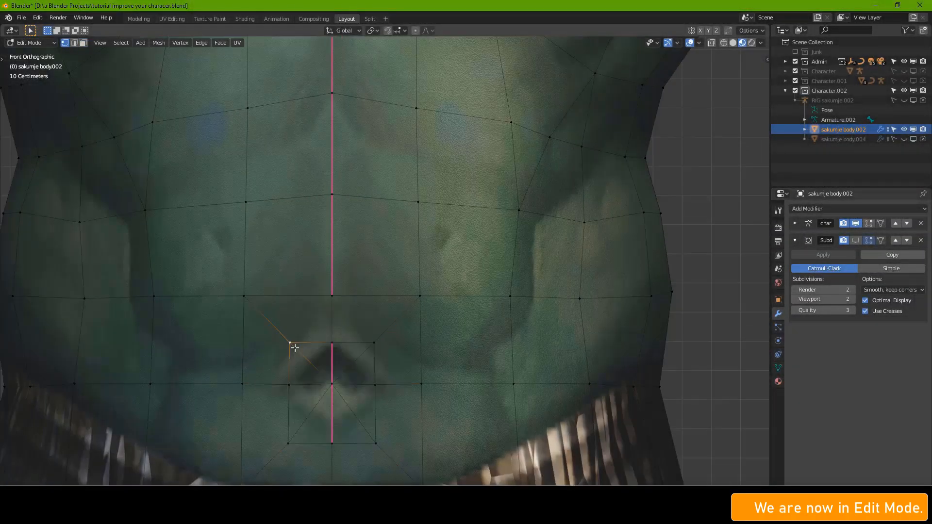
{"action": "key", "text": "g"}
{"action": "key", "text": "g"}
{"action": "left_click", "coordinate": [313, 410]}
{"action": "left_click", "coordinate": [333, 442]}
{"action": "key", "text": "g"}
{"action": "key", "text": "g"}
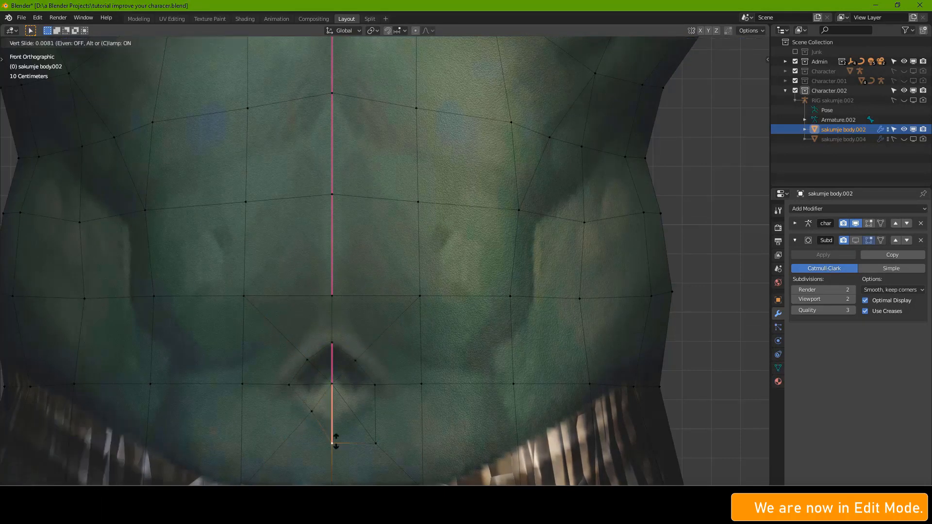
{"action": "left_click", "coordinate": [334, 420]}
{"action": "left_click", "coordinate": [375, 442]}
{"action": "key", "text": "g"}
{"action": "key", "text": "g"}
{"action": "left_click", "coordinate": [353, 411]}
- Remove the crease from the two vertical edges inside the navel and clear the selection
{"action": "key", "text": "2"}
{"action": "left_click", "coordinate": [335, 402]}
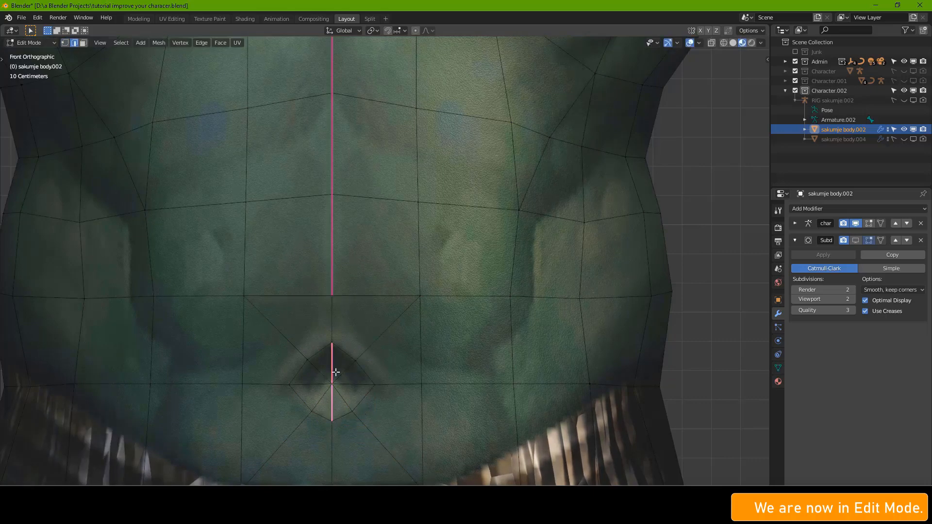
{"action": "key", "text": "n"}
{"action": "left_click", "coordinate": [764, 61]}
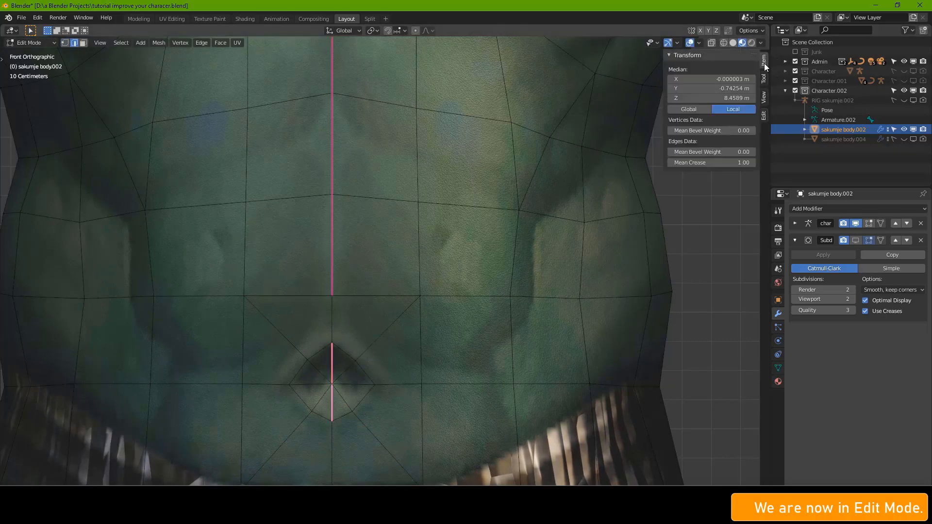
{"action": "left_click_drag", "start_coordinate": [732, 160], "coordinate": [721, 161]}
{"action": "key", "text": "n"}
{"action": "key", "text": "alt+a"}
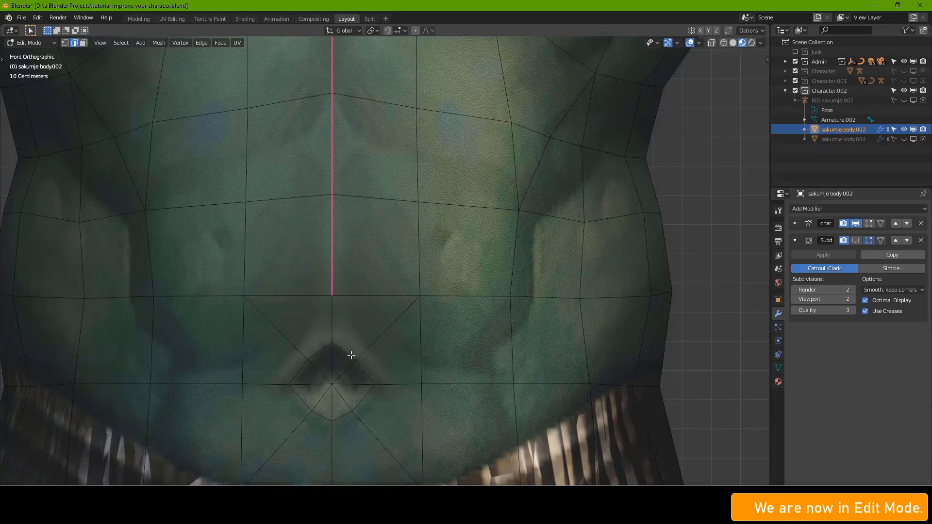
- Add an edge loop around the navel, slide it close to the diamond outline, and inspect the body in solid shading
{"action": "key", "text": "ctrl+r"}
{"action": "left_click", "coordinate": [381, 340]}
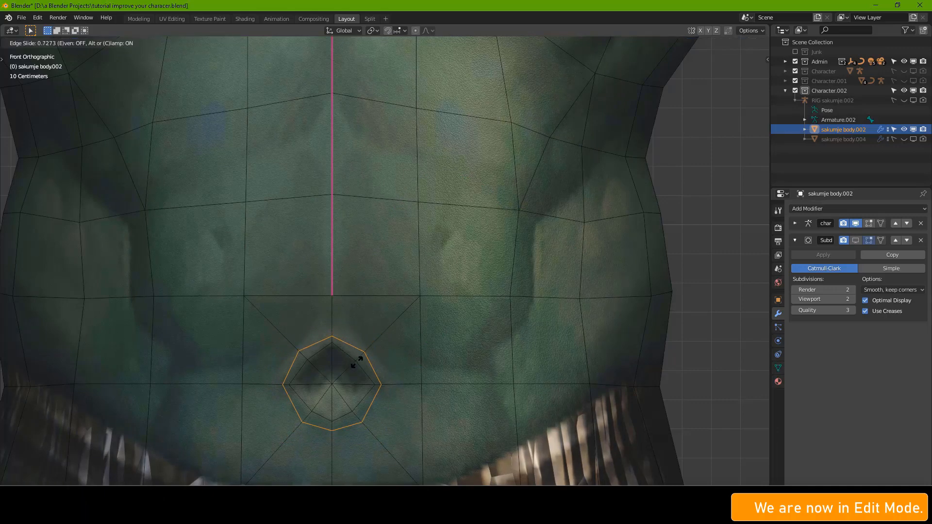
{"action": "left_click", "coordinate": [357, 362]}
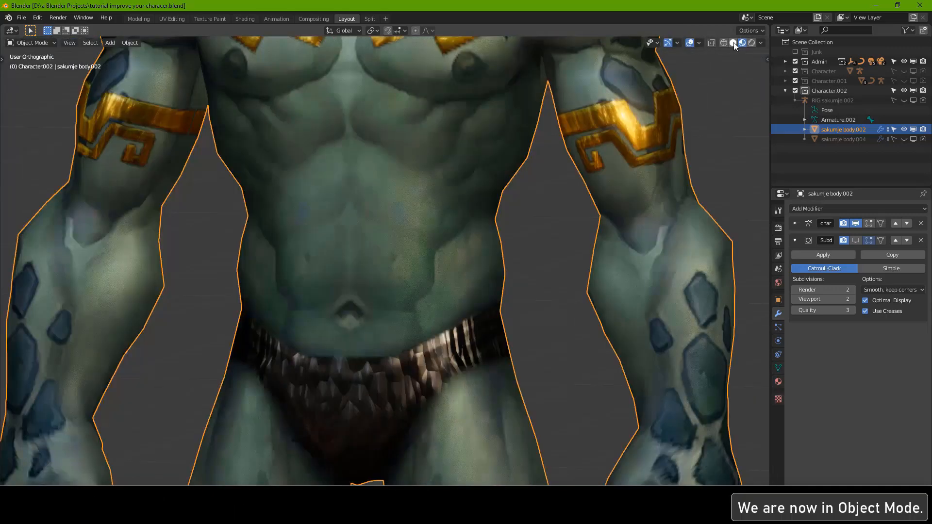
{"action": "left_click", "coordinate": [733, 42]}
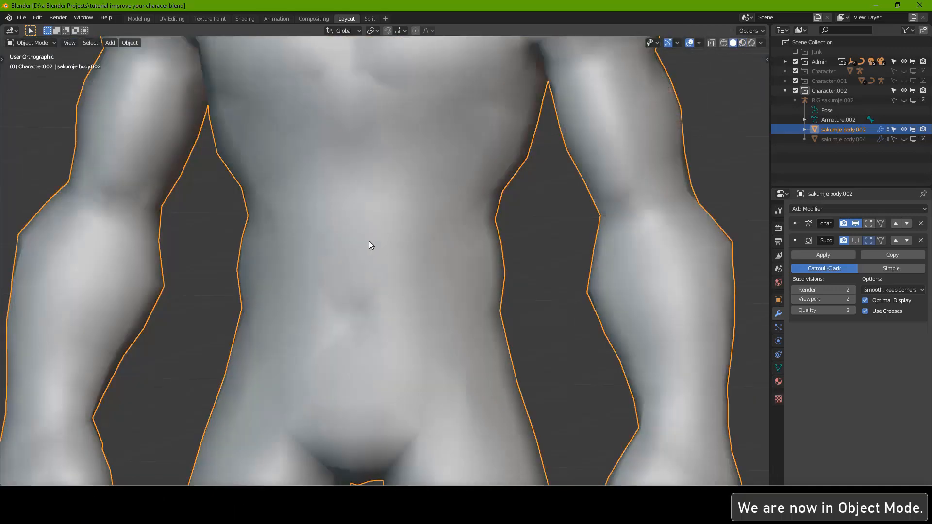
{"action": "middle_click_drag", "start_coordinate": [369, 244], "coordinate": [366, 263]}
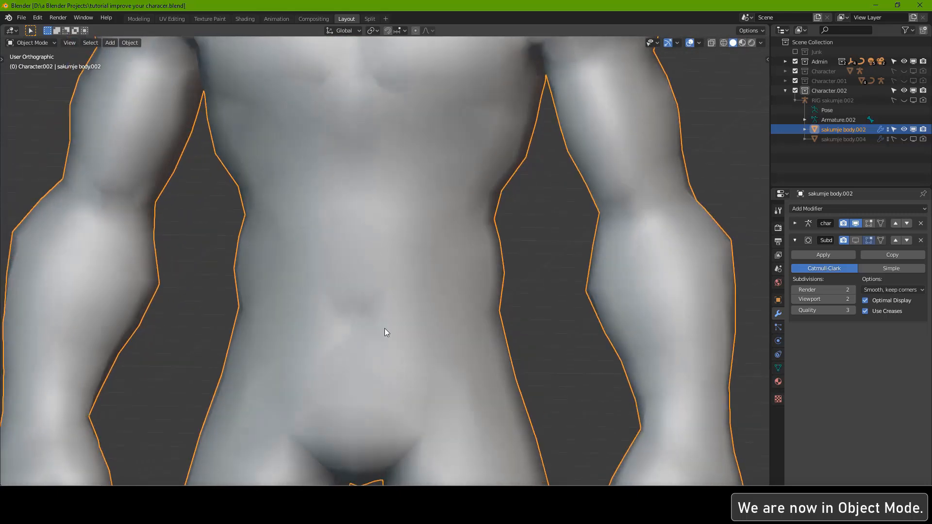
{"action": "left_click", "coordinate": [742, 43]}
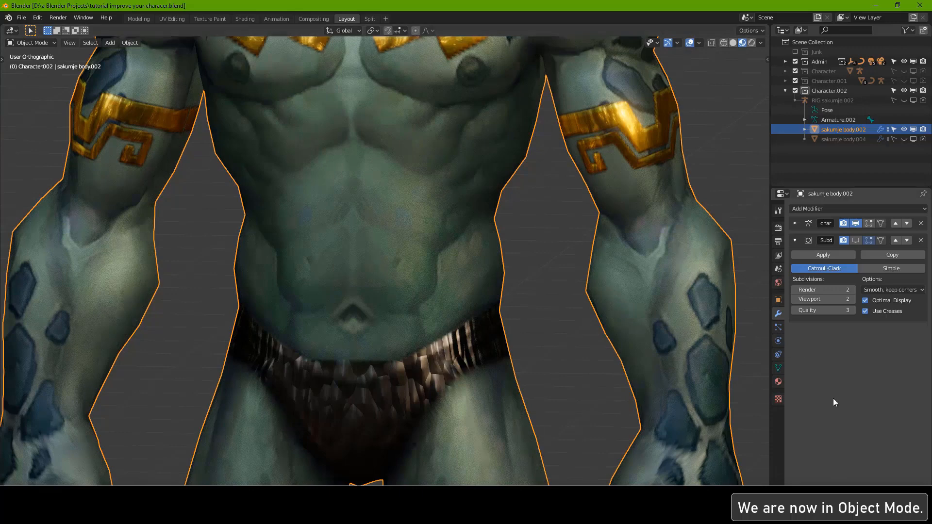
- Add a Basis shape key to the body and a second key named bellybutton with its value at 1.000
{"action": "left_click", "coordinate": [778, 367]}
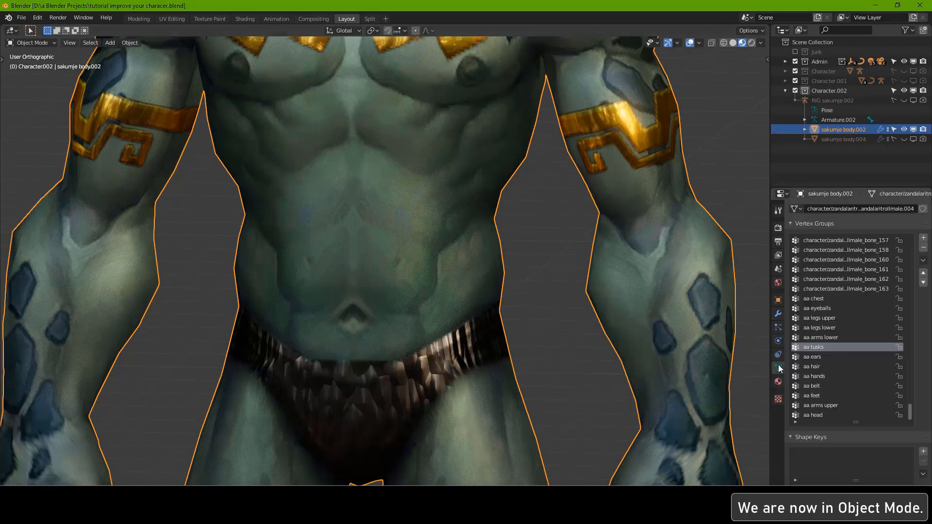
{"action": "left_click", "coordinate": [796, 224]}
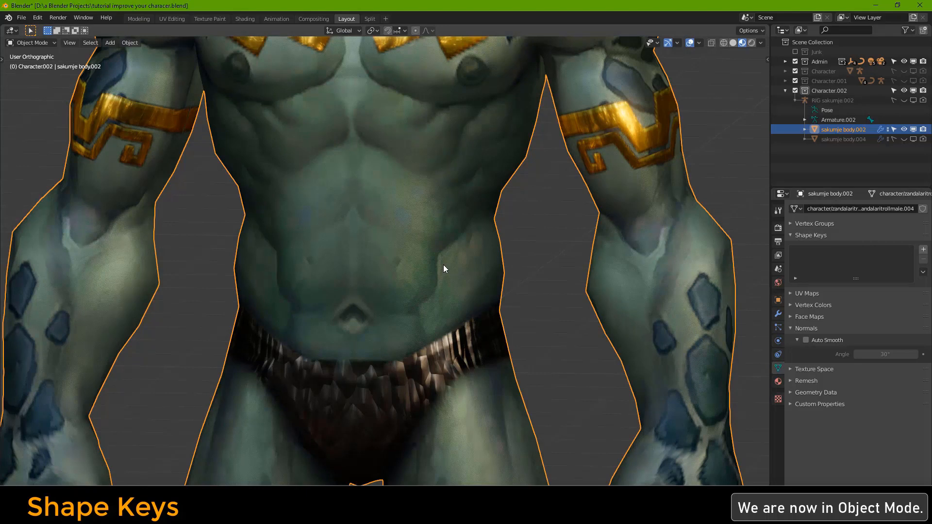
{"action": "left_click", "coordinate": [923, 250]}
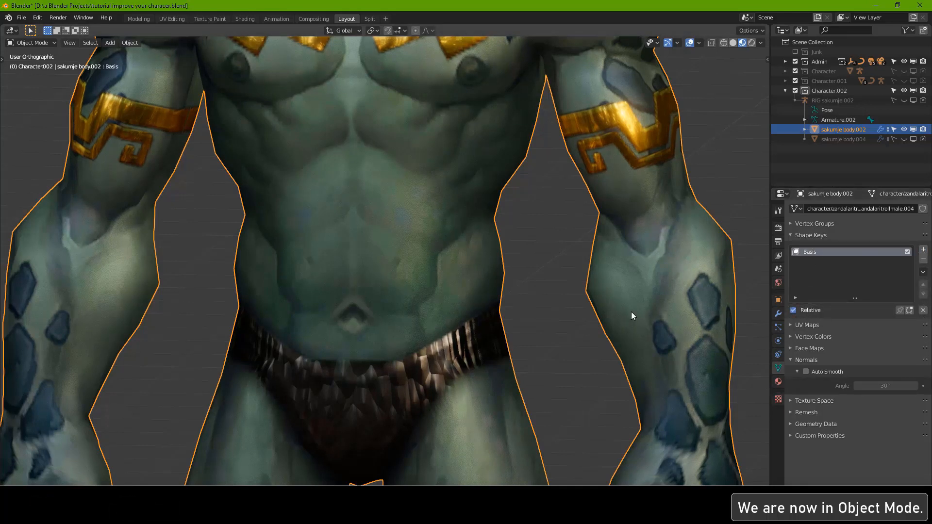
{"action": "left_click", "coordinate": [923, 250]}
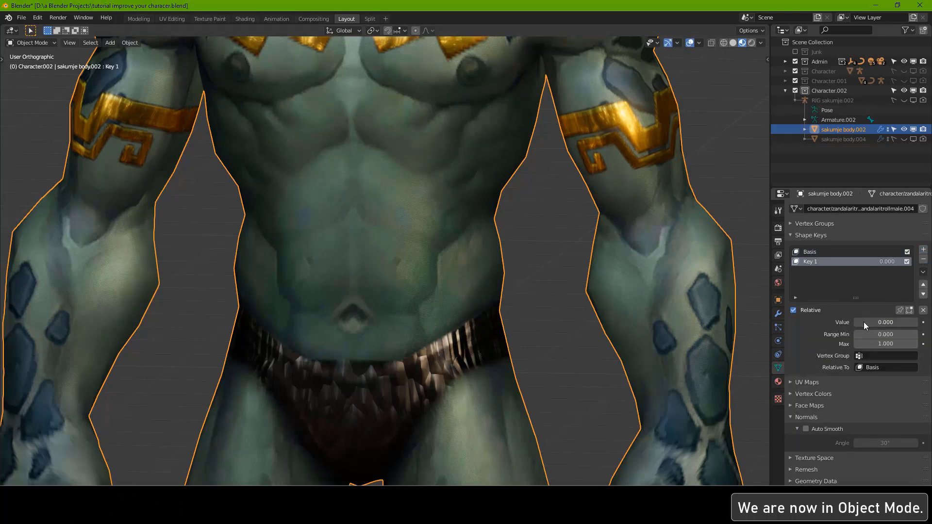
{"action": "left_click_drag", "start_coordinate": [863, 322], "coordinate": [915, 322]}
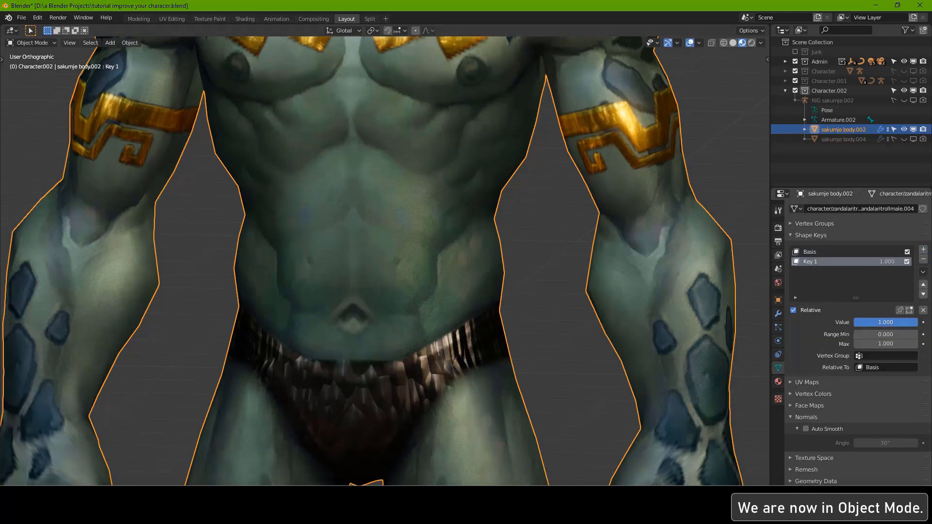
{"action": "double_click", "coordinate": [811, 261]}
{"action": "type", "text": "B"}
{"action": "type", "text": "bellybutton"}
{"action": "key", "text": "Return"}
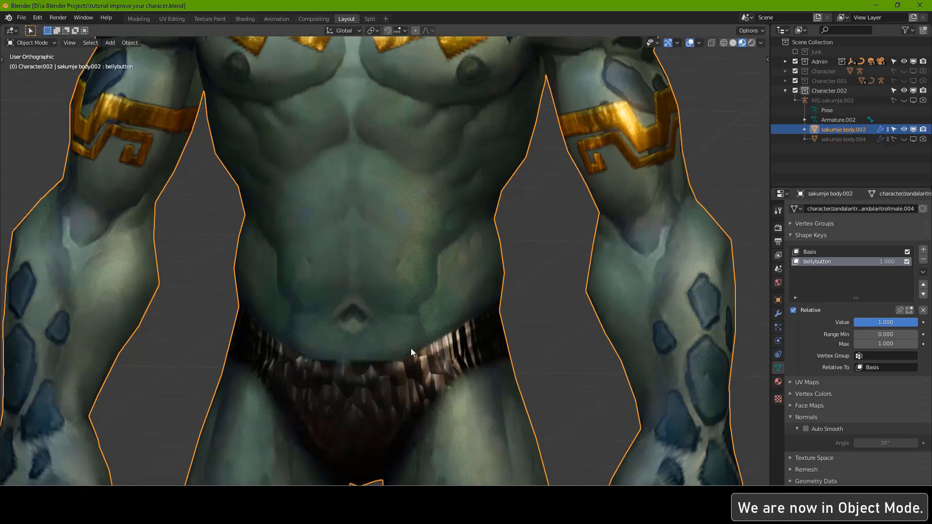
- With the bellybutton shape key active, select the faces inside the navel and move them back into the body along Y
{"action": "key", "text": "Tab"}
{"action": "scroll", "coordinate": [391, 319], "scroll_direction": "up", "scroll_amount": 4}
{"action": "scroll", "coordinate": [391, 319], "scroll_direction": "up", "scroll_amount": 3}
{"action": "key", "text": "3"}
{"action": "key", "text": "c"}
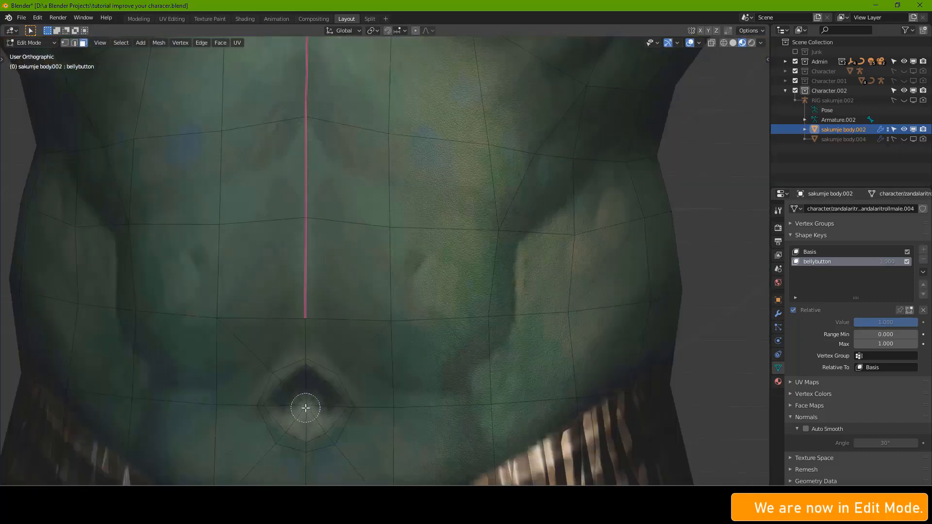
{"action": "left_click", "coordinate": [306, 409]}
{"action": "right_click", "coordinate": [305, 410]}
{"action": "scroll", "coordinate": [306, 408], "scroll_direction": "down", "scroll_amount": 4}
{"action": "middle_click_drag", "start_coordinate": [373, 366], "coordinate": [362, 364]}
{"action": "scroll", "coordinate": [362, 364], "scroll_direction": "up", "scroll_amount": 3}
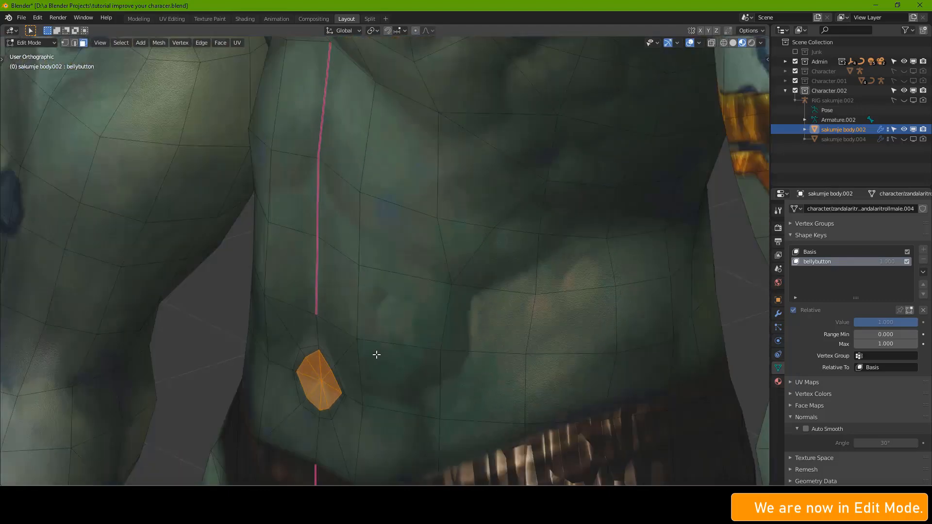
{"action": "key", "text": "g"}
{"action": "key", "text": "y"}
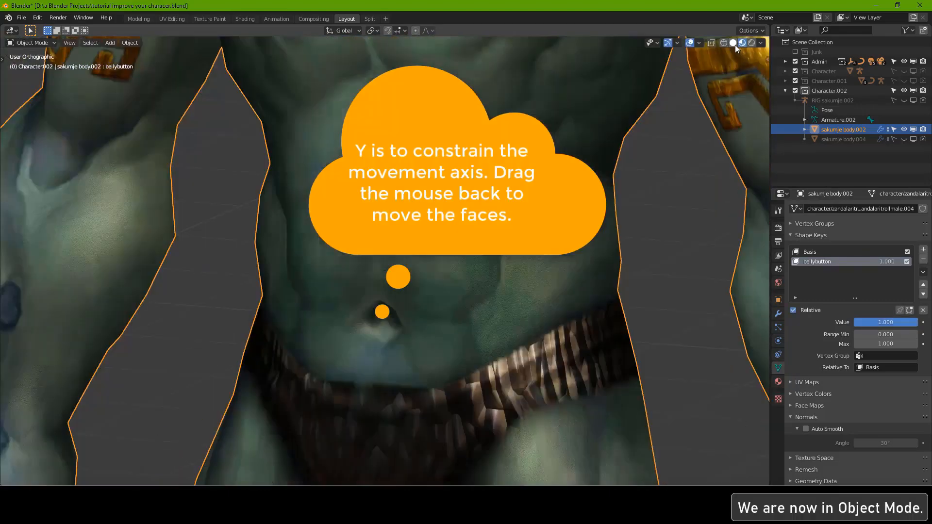
- Turn on the viewport display of the subdivision and inspect the navel in solid and textured shading
{"action": "left_click", "coordinate": [732, 42]}
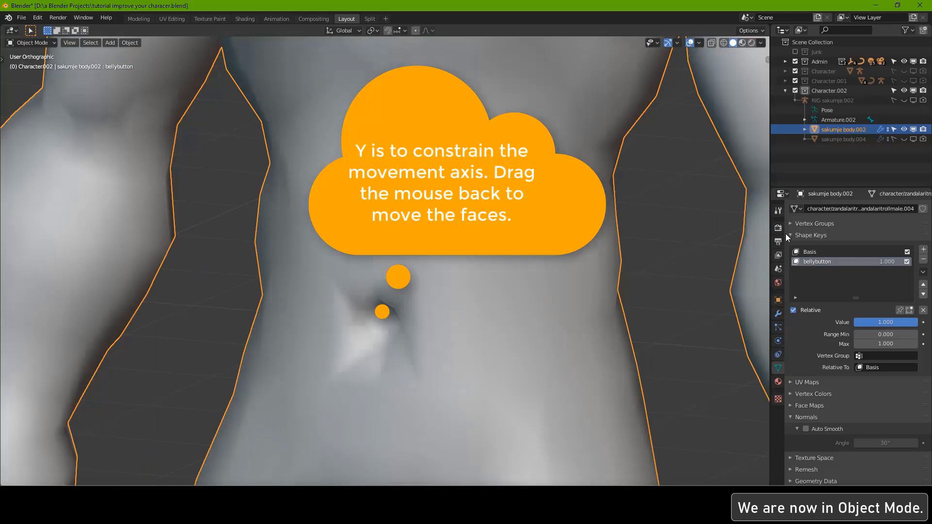
{"action": "left_click", "coordinate": [777, 314]}
{"action": "left_click", "coordinate": [856, 240]}
{"action": "scroll", "coordinate": [534, 258], "scroll_direction": "down", "scroll_amount": 5}
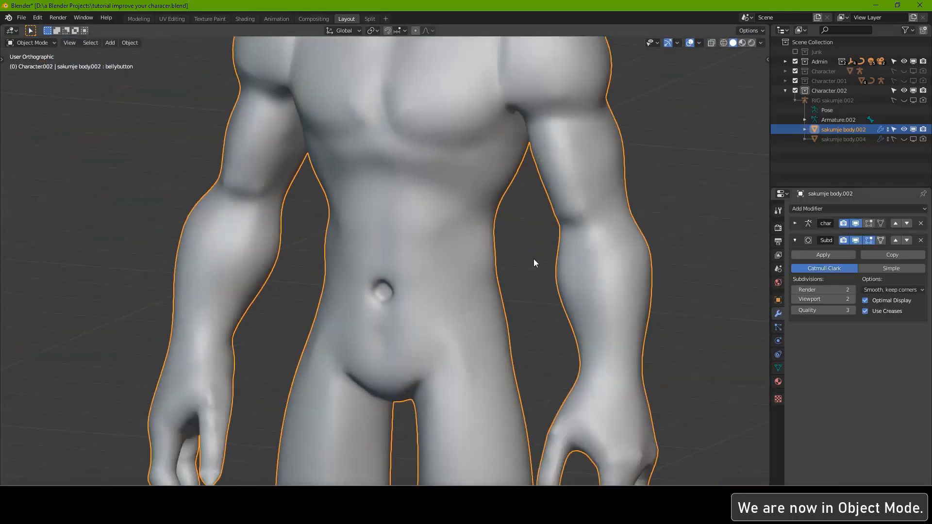
{"action": "scroll", "coordinate": [543, 223], "scroll_direction": "up", "scroll_amount": 1}
{"action": "scroll", "coordinate": [544, 222], "scroll_direction": "up", "scroll_amount": 1}
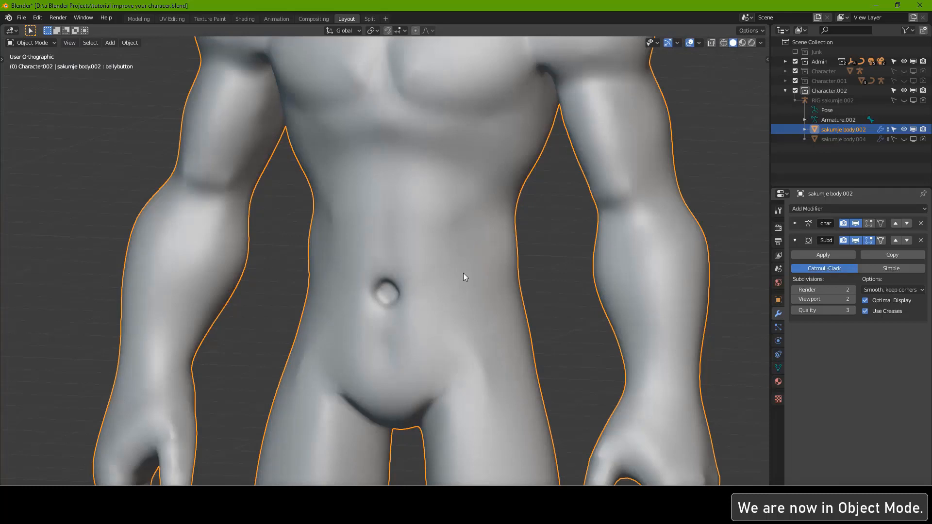
{"action": "left_click", "coordinate": [743, 43]}
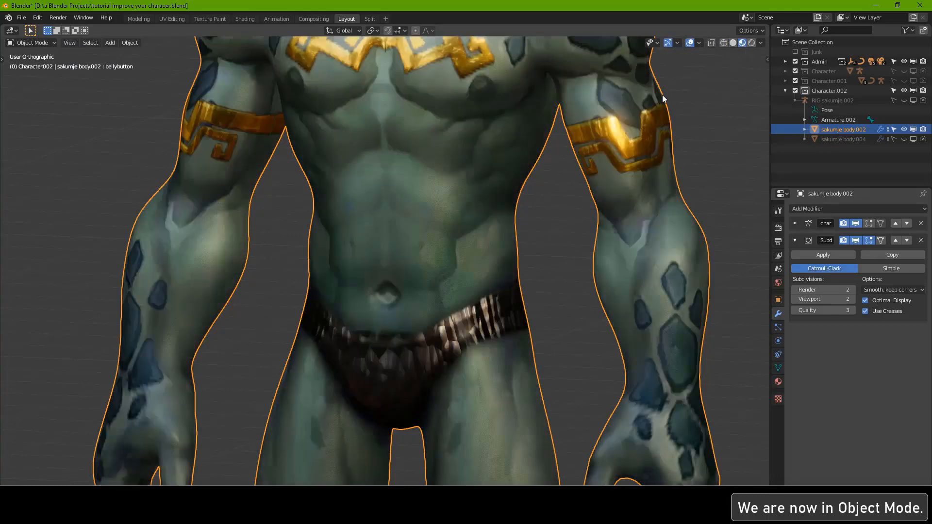
{"action": "left_click", "coordinate": [734, 43]}
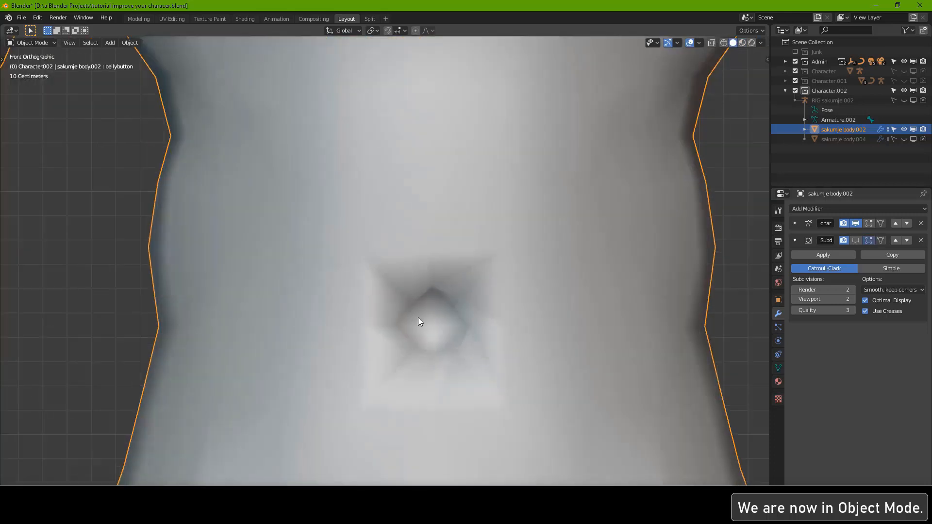
- In the solid front view, narrow the navel's faces and their surrounding ring along the X axis
{"action": "key", "text": "Tab"}
{"action": "key", "text": "s"}
{"action": "key", "text": "x"}
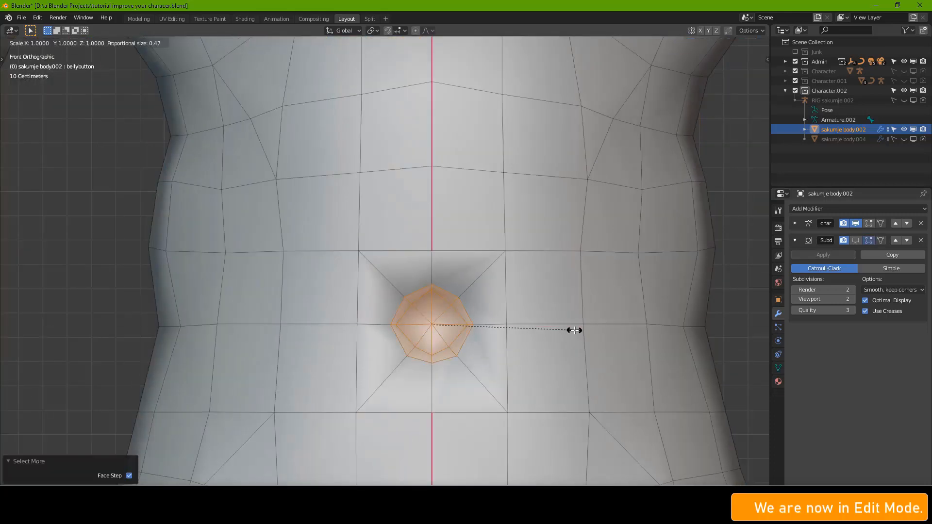
{"action": "left_click", "coordinate": [611, 300]}
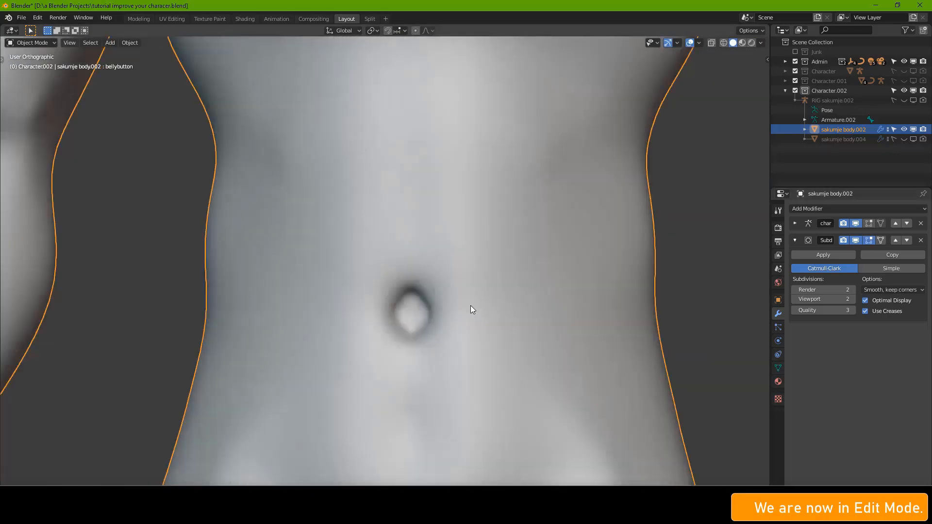
- Select the innermost faces at the bottom of the navel and scale them down
{"action": "key", "text": "Tab"}
{"action": "key", "text": "c"}
{"action": "left_click_drag", "start_coordinate": [407, 332], "coordinate": [441, 357]}
{"action": "key", "text": "Escape"}
{"action": "middle_click_drag", "start_coordinate": [514, 322], "coordinate": [480, 340]}
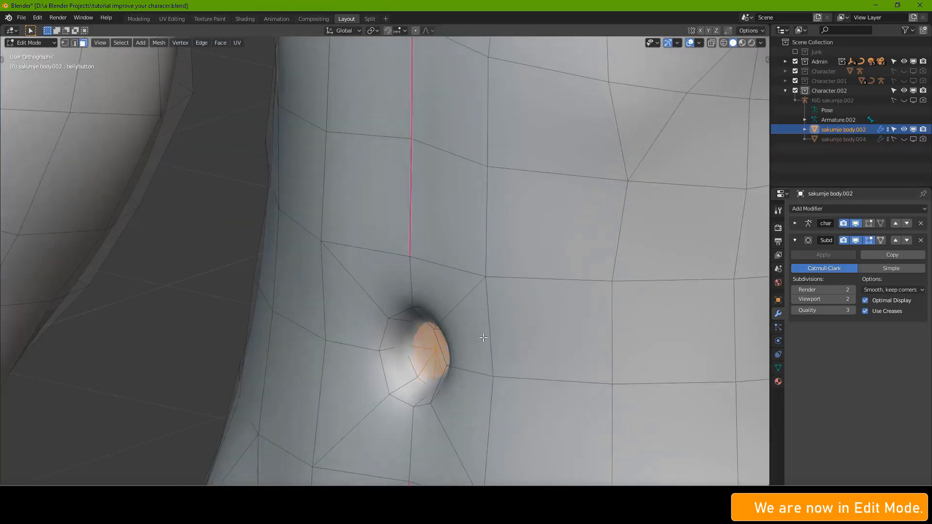
{"action": "key", "text": "s"}
{"action": "left_click", "coordinate": [474, 335]}
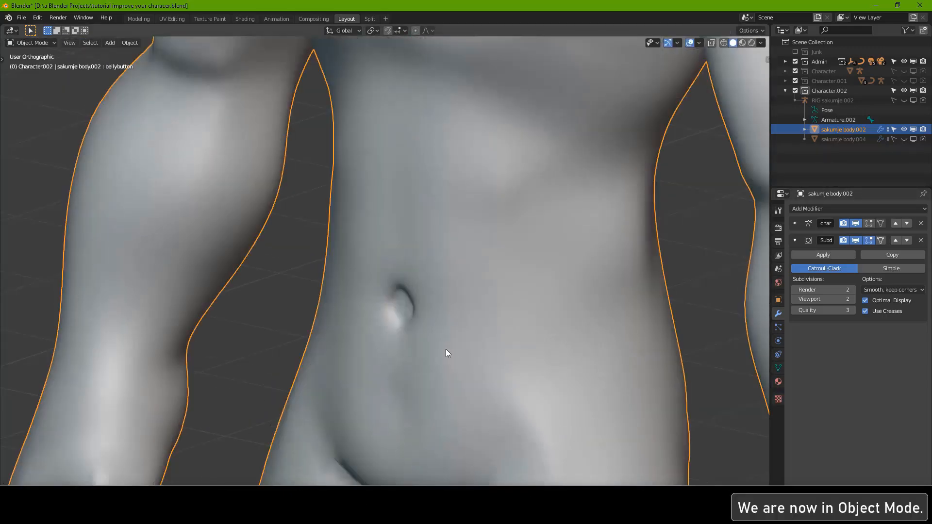
- Compare the body with the bellybutton shape key at 0.000 and at 1.000, including in textured shading
{"action": "scroll", "coordinate": [446, 353], "scroll_direction": "down", "scroll_amount": 5}
{"action": "scroll", "coordinate": [506, 260], "scroll_direction": "up", "scroll_amount": 1}
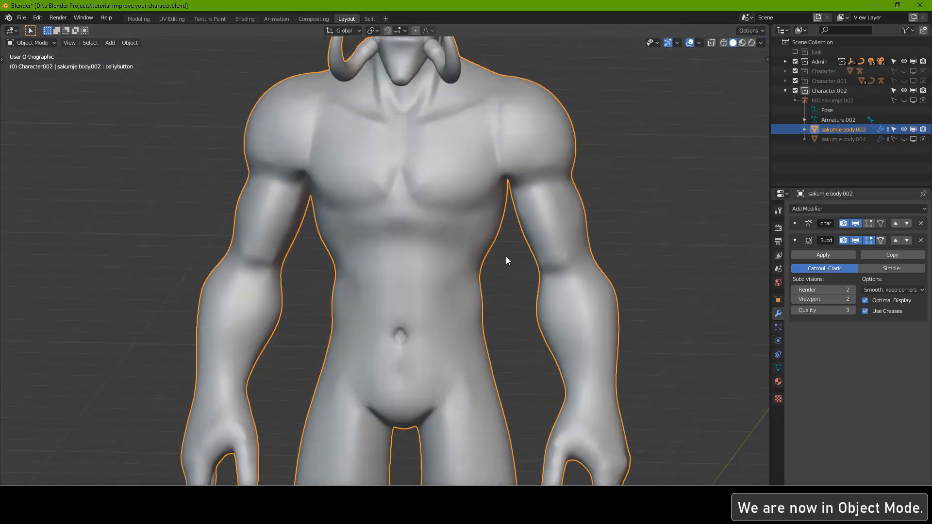
{"action": "left_click", "coordinate": [776, 365]}
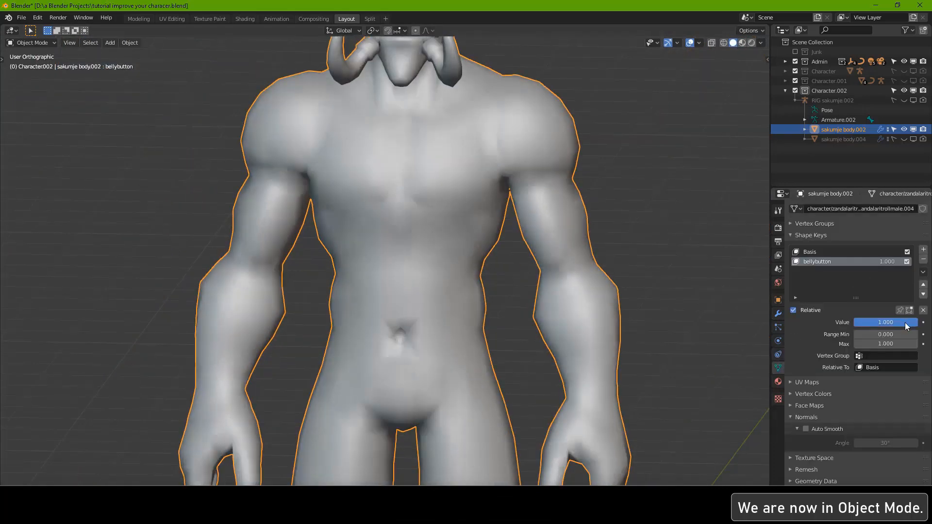
{"action": "left_click_drag", "start_coordinate": [905, 322], "coordinate": [853, 321]}
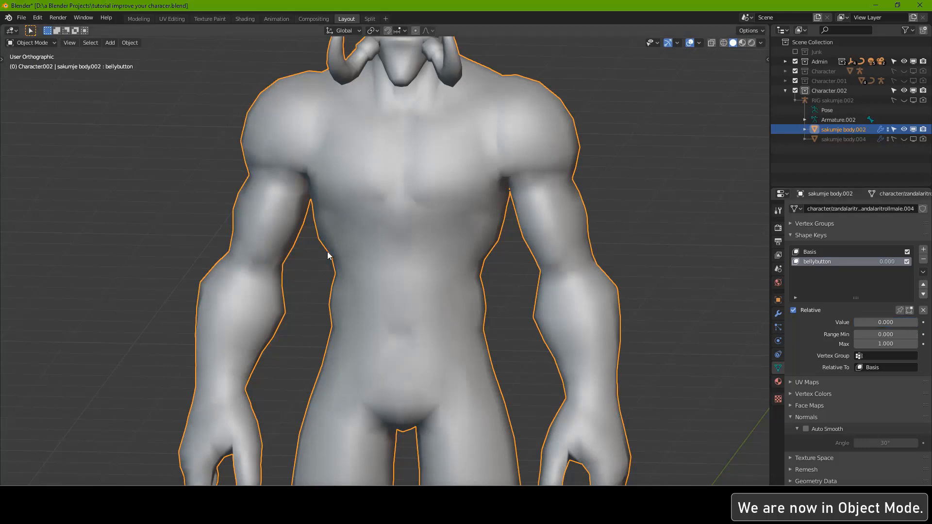
{"action": "left_click", "coordinate": [742, 43]}
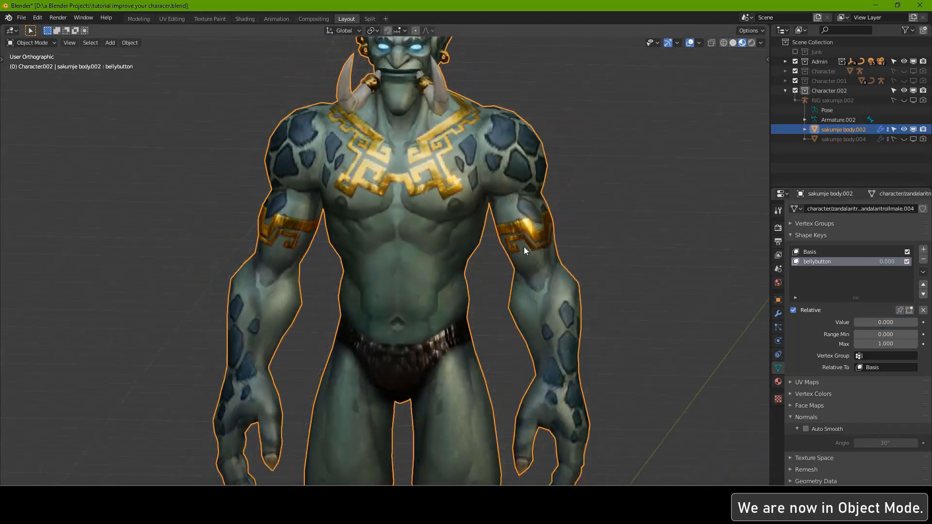
{"action": "left_click_drag", "start_coordinate": [862, 322], "coordinate": [918, 322]}
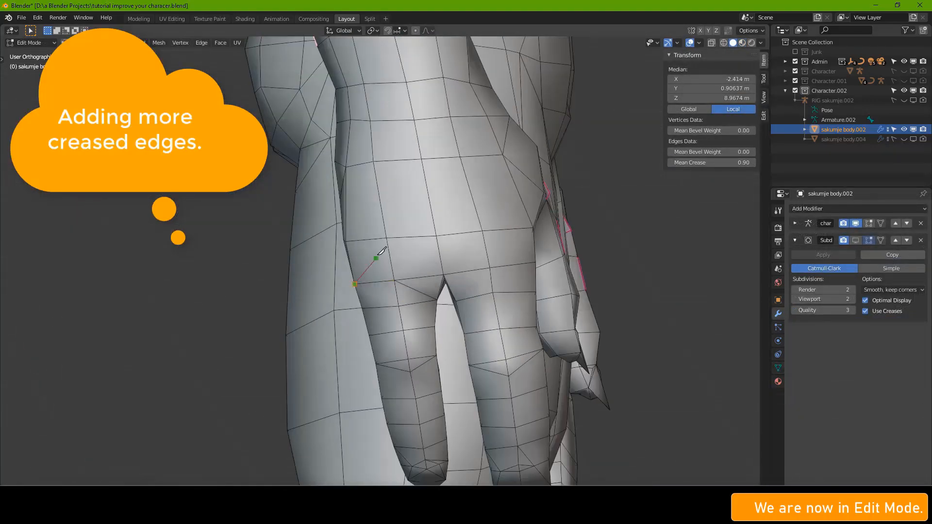
- Finish the knife cut over the knuckle on the back of the hand and crease the new edges
{"action": "left_click", "coordinate": [443, 274]}
{"action": "key", "text": "shift+e"}
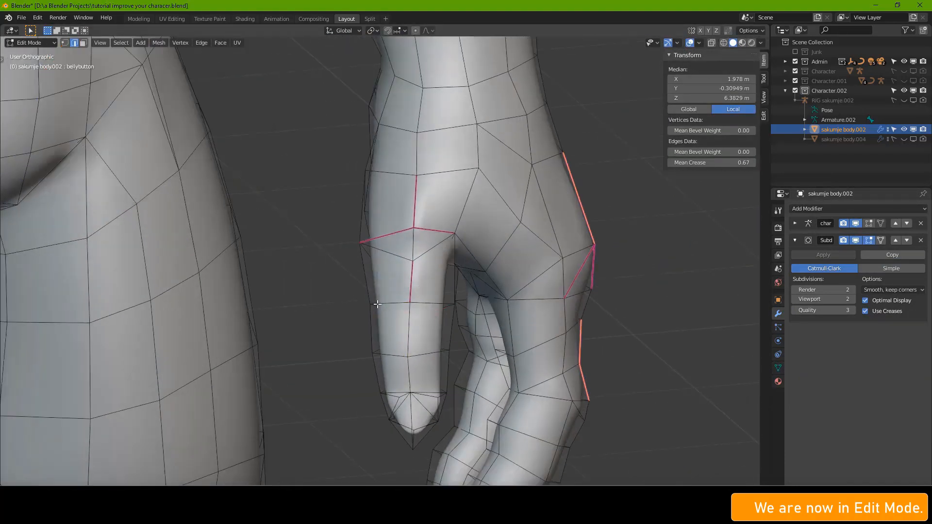
- Cut a V-shaped edge across the thumb below its creased knuckle and set the new edges' mean crease to 0.9
{"action": "key", "text": "k"}
{"action": "left_click", "coordinate": [371, 305]}
{"action": "left_click", "coordinate": [409, 325]}
{"action": "left_click", "coordinate": [444, 304]}
{"action": "key", "text": "Return"}
{"action": "scroll", "coordinate": [451, 301], "scroll_direction": "down", "scroll_amount": 5}
{"action": "middle_click_drag", "start_coordinate": [375, 304], "coordinate": [369, 303]}
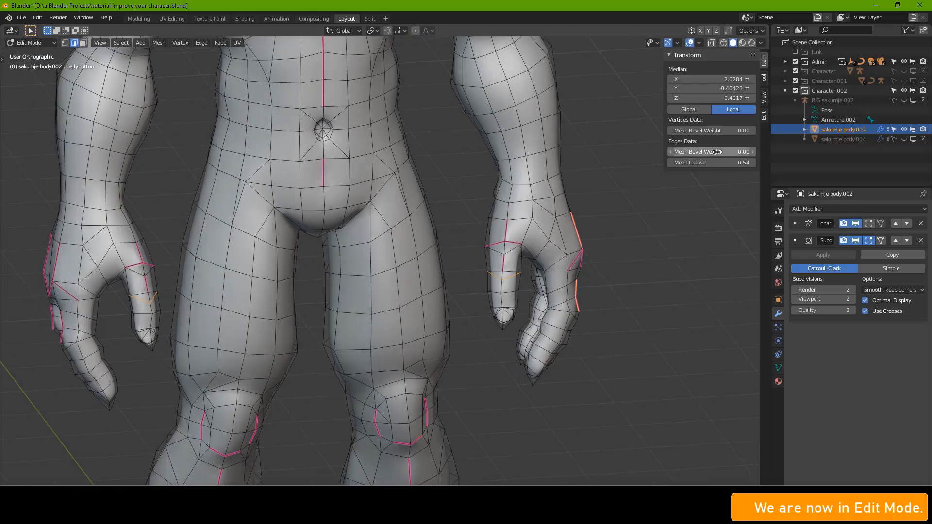
{"action": "left_click", "coordinate": [714, 163]}
{"action": "type", "text": ".9"}
{"action": "key", "text": "Return"}
{"action": "scroll", "coordinate": [357, 314], "scroll_direction": "up", "scroll_amount": 1}
{"action": "key", "text": "Tab"}
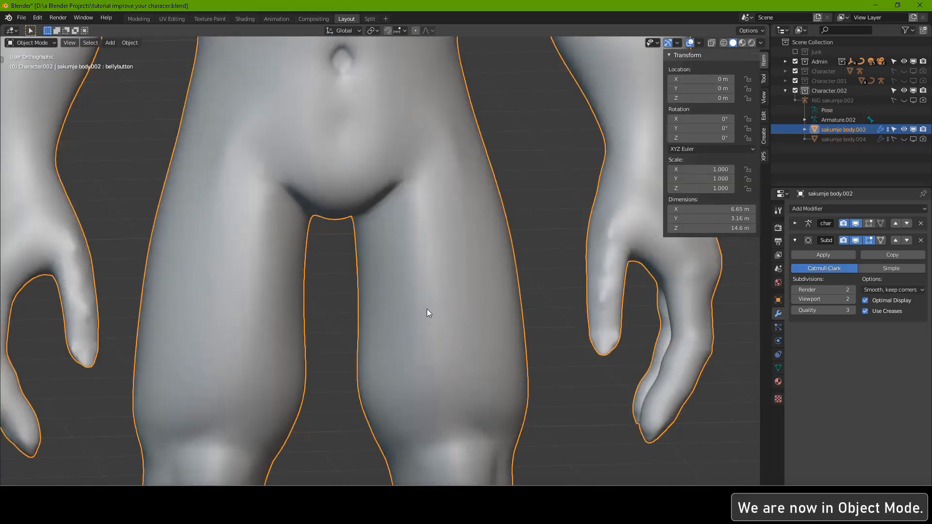
- Select the lengthwise edges on the thumb side of both wrists and view the whole subdivided body in Object Mode
{"action": "key", "text": "Tab"}
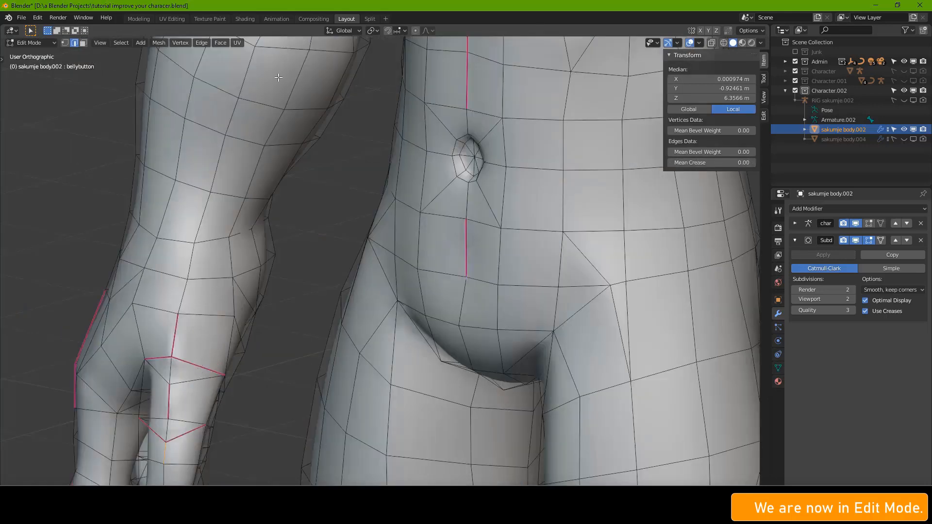
{"action": "left_click", "coordinate": [229, 258]}
{"action": "left_click", "coordinate": [232, 227], "text": "shift"}
{"action": "scroll", "coordinate": [350, 253], "scroll_direction": "down", "scroll_amount": 5}
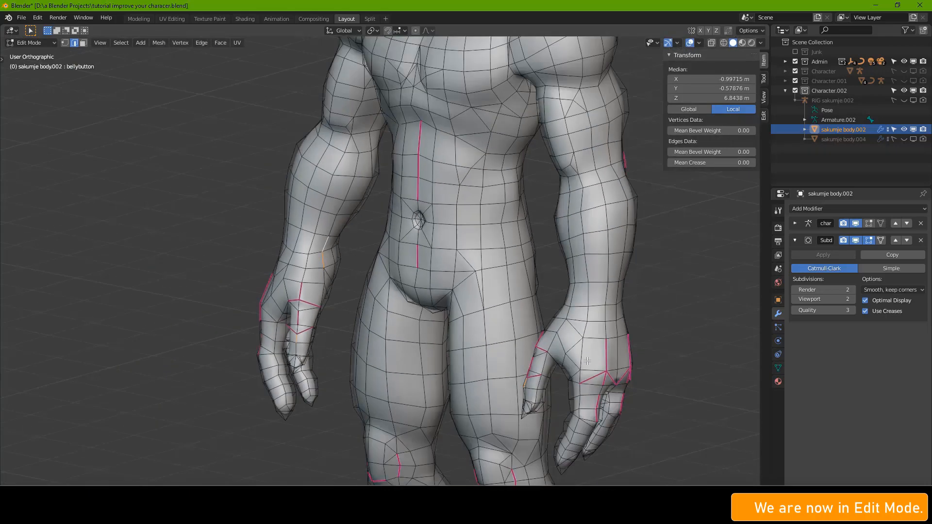
{"action": "middle_click_drag", "start_coordinate": [587, 361], "coordinate": [667, 349]}
{"action": "scroll", "coordinate": [667, 310], "scroll_direction": "up", "scroll_amount": 3}
{"action": "middle_click_drag", "start_coordinate": [667, 260], "coordinate": [508, 316], "text": "shift"}
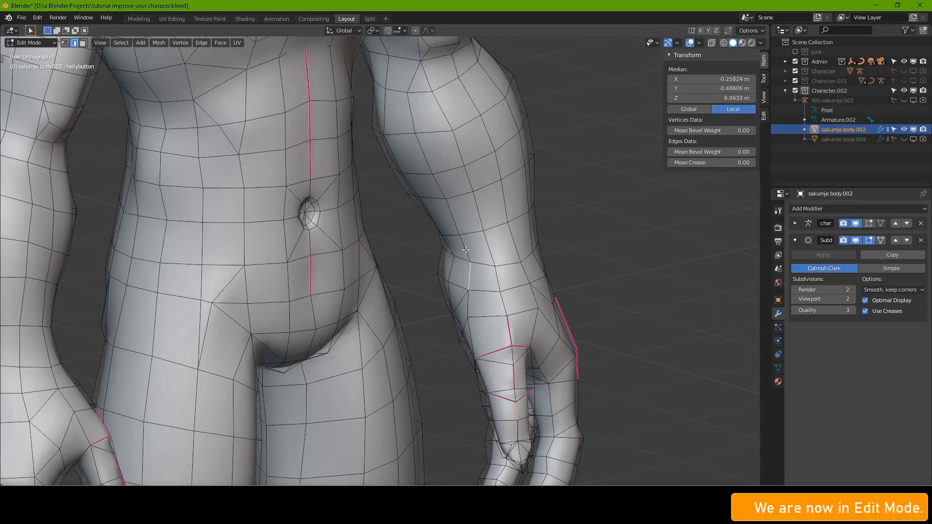
{"action": "key", "text": "Tab"}
{"action": "scroll", "coordinate": [479, 291], "scroll_direction": "down", "scroll_amount": 4}
{"action": "scroll", "coordinate": [336, 312], "scroll_direction": "up", "scroll_amount": 2}
{"action": "scroll", "coordinate": [335, 311], "scroll_direction": "down", "scroll_amount": 3}
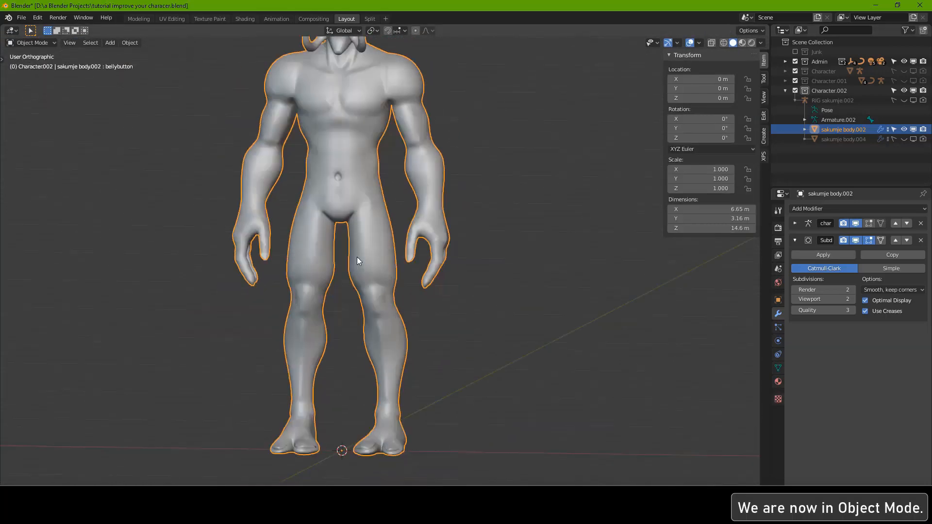
- Set a mean crease of 0.9 on the vertical hamstring edges behind both knees and check the shading
{"action": "middle_click_drag", "start_coordinate": [357, 260], "coordinate": [525, 281]}
{"action": "scroll", "coordinate": [304, 343], "scroll_direction": "up", "scroll_amount": 5}
{"action": "key", "text": "Tab"}
{"action": "left_click", "coordinate": [536, 321]}
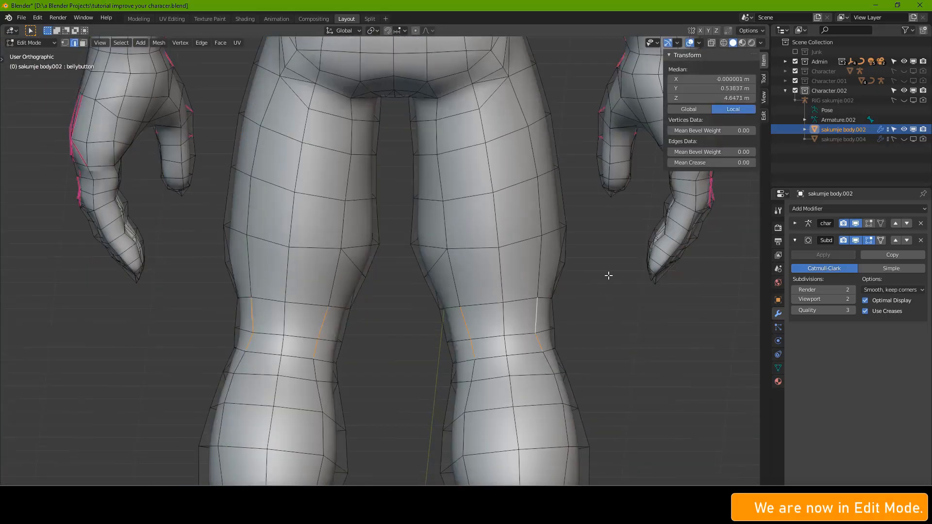
{"action": "left_click", "coordinate": [725, 163]}
{"action": "type", "text": ".9"}
{"action": "key", "text": "Return"}
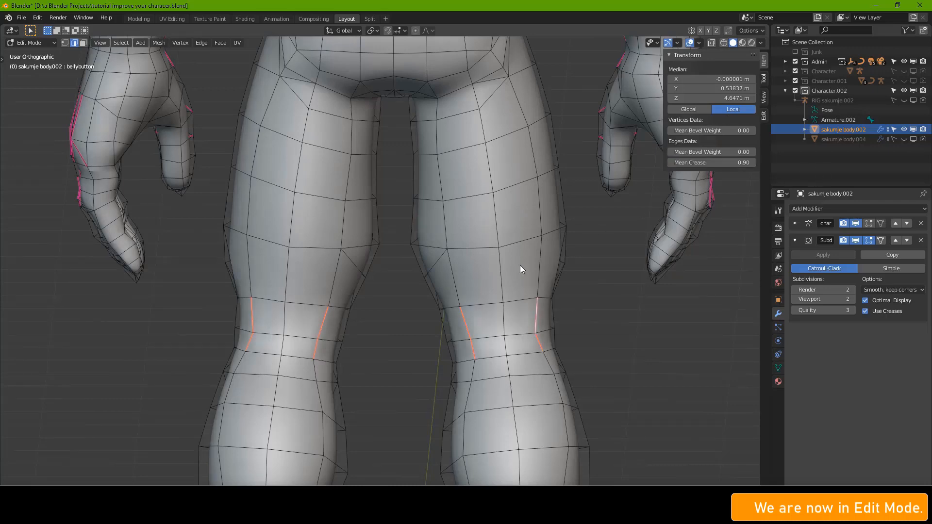
{"action": "scroll", "coordinate": [520, 265], "scroll_direction": "down", "scroll_amount": 4}
{"action": "key", "text": "Tab"}
- Select the short diagonal edges at the outer lower corners of both buttocks and remove them
{"action": "scroll", "coordinate": [352, 328], "scroll_direction": "up", "scroll_amount": 4}
{"action": "key", "text": "Tab"}
{"action": "scroll", "coordinate": [313, 322], "scroll_direction": "up", "scroll_amount": 3}
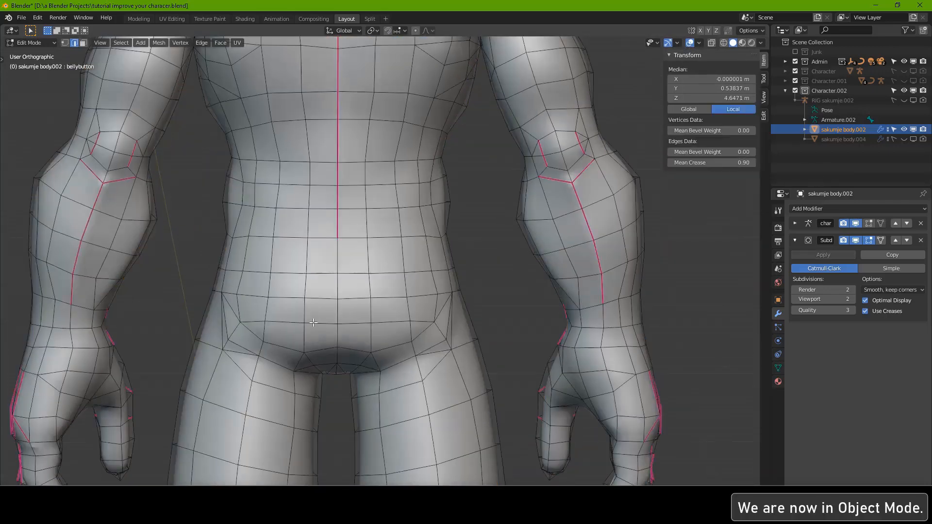
{"action": "key", "text": "Tab"}
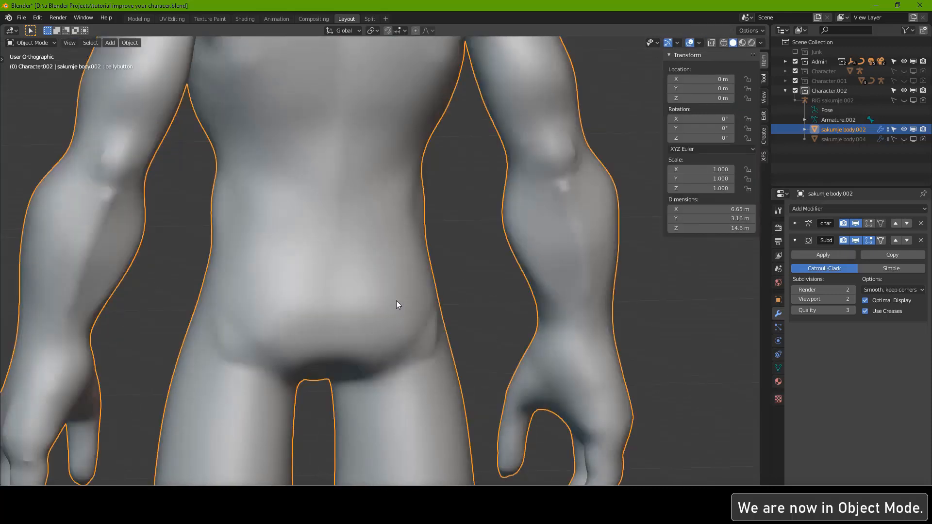
{"action": "key", "text": "Tab"}
{"action": "left_click", "coordinate": [228, 341]}
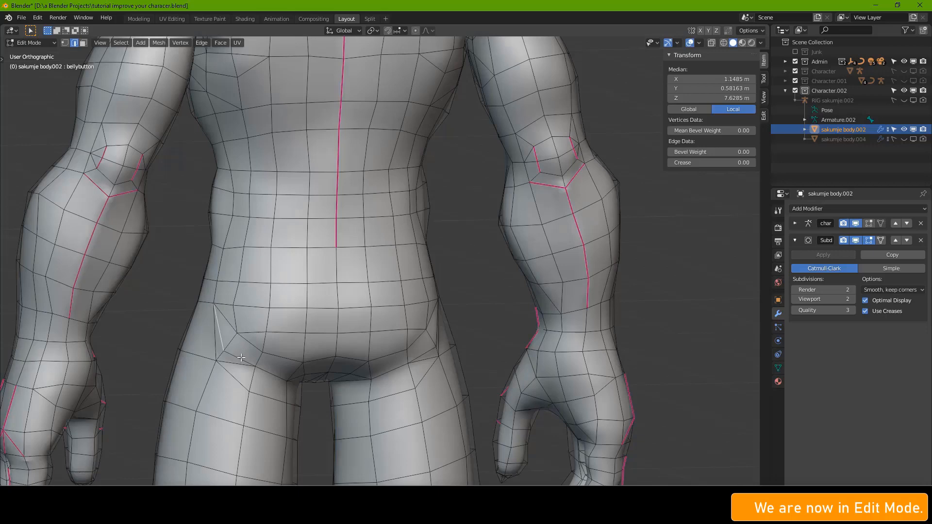
{"action": "left_click", "coordinate": [241, 359], "text": "shift"}
{"action": "middle_click_drag", "start_coordinate": [446, 364], "coordinate": [434, 361]}
{"action": "left_click", "coordinate": [432, 359], "text": "shift"}
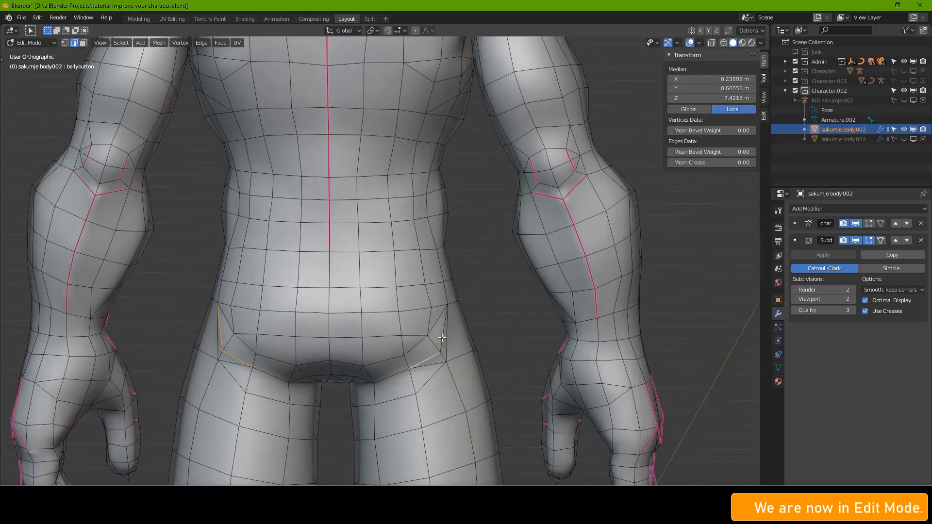
{"action": "left_click", "coordinate": [443, 335], "text": "shift"}
{"action": "middle_click_drag", "start_coordinate": [368, 362], "coordinate": [367, 348]}
{"action": "key", "text": "x"}
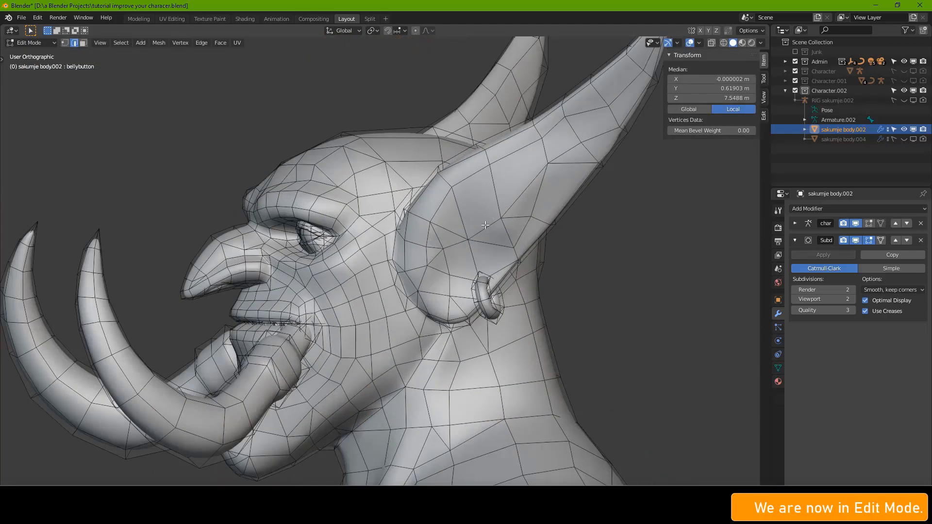
- Show the ear in material preview with the Subdivision modifier's viewport display turned off
{"action": "middle_click_drag", "start_coordinate": [484, 225], "coordinate": [317, 333], "text": "shift"}
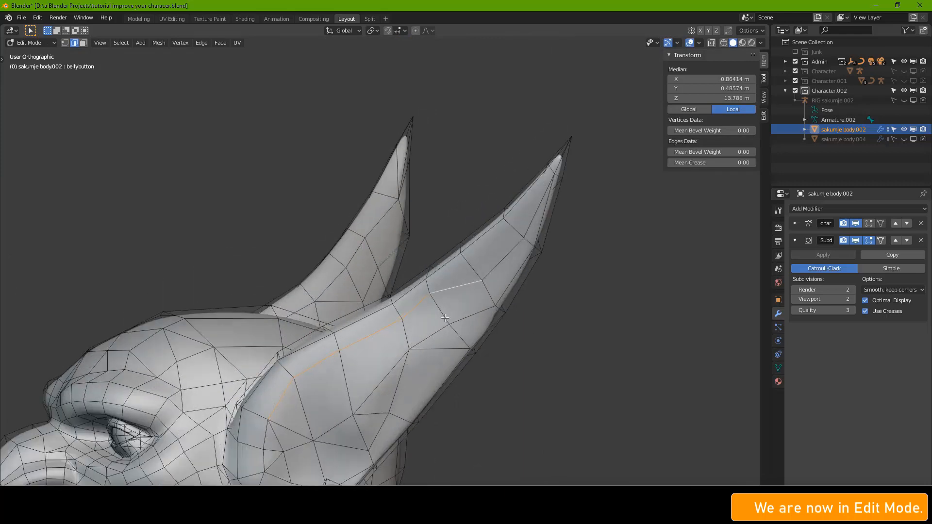
{"action": "middle_click_drag", "start_coordinate": [445, 318], "coordinate": [487, 276], "text": "shift"}
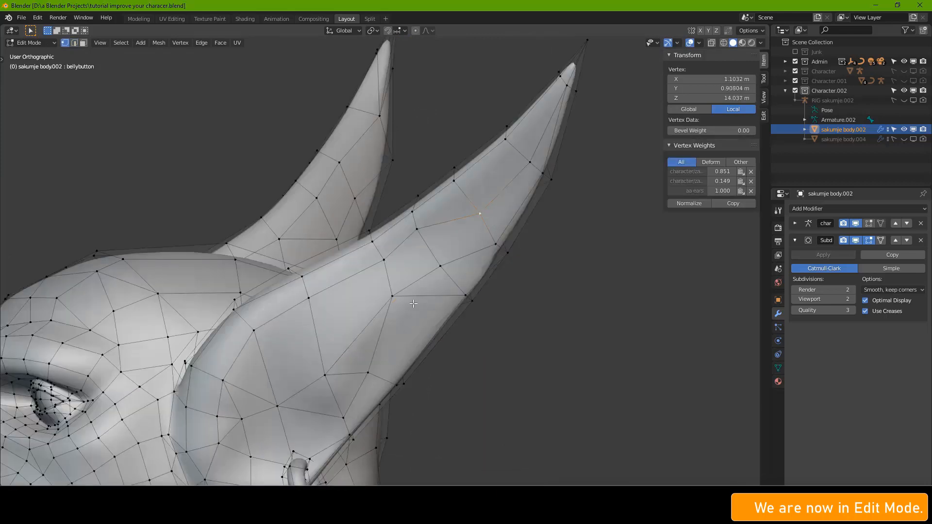
{"action": "left_click", "coordinate": [742, 42]}
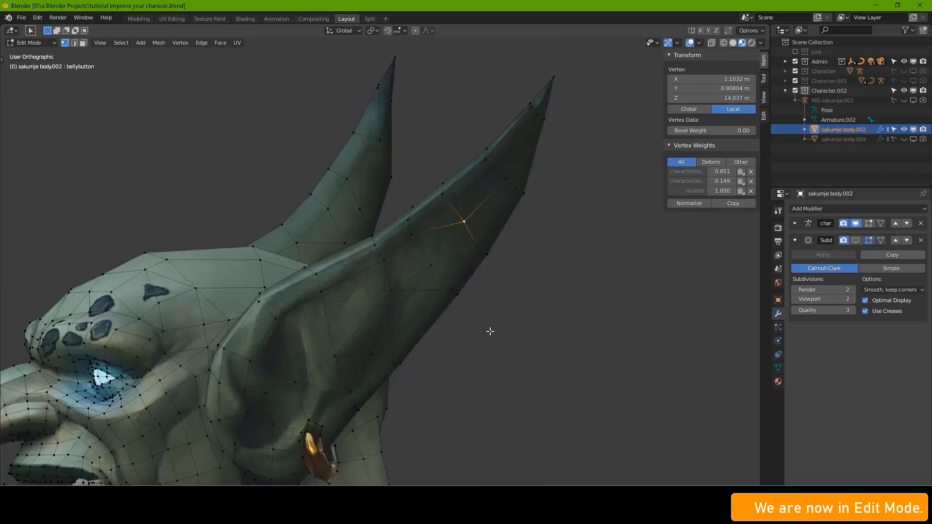
{"action": "key", "text": "Tab"}
{"action": "key", "text": "Tab"}
- Make the Basis shape key active instead of bellybutton for editing the mesh
{"action": "left_click", "coordinate": [779, 368]}
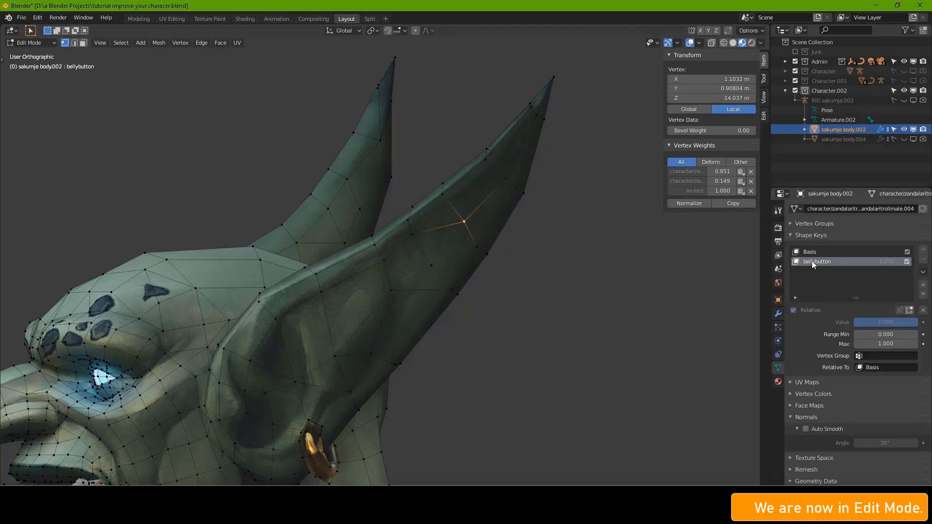
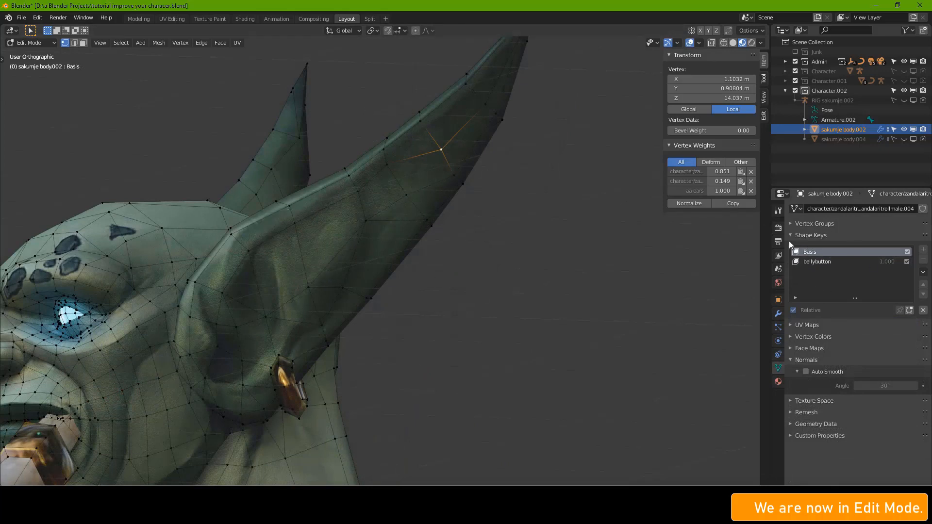
{"action": "left_click", "coordinate": [825, 262]}
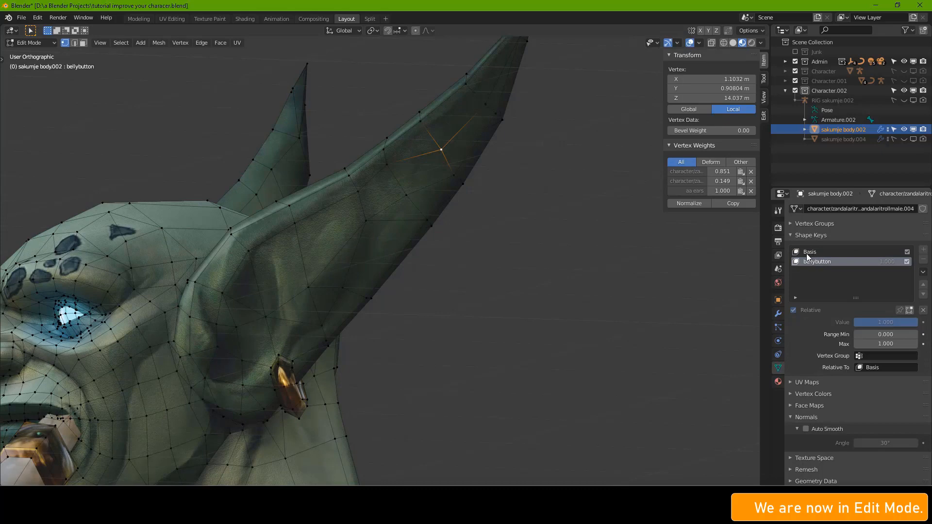
{"action": "left_click", "coordinate": [808, 252]}
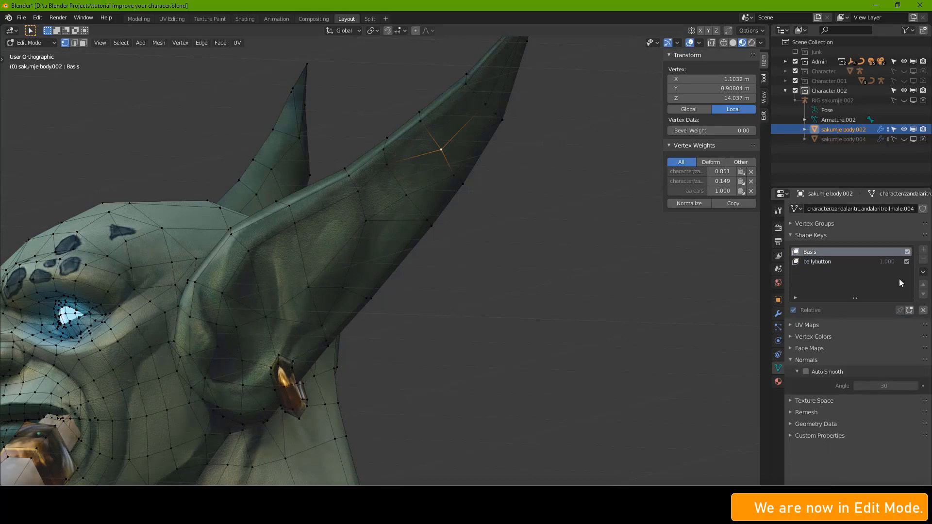
- Slide two inner vertices in the upper part of the ear along their edges to follow the painted rim
{"action": "middle_click_drag", "start_coordinate": [461, 190], "coordinate": [448, 303], "text": "shift"}
{"action": "key", "text": "g"}
{"action": "key", "text": "g"}
{"action": "left_click", "coordinate": [436, 214]}
{"action": "scroll", "coordinate": [461, 215], "scroll_direction": "up", "scroll_amount": 2}
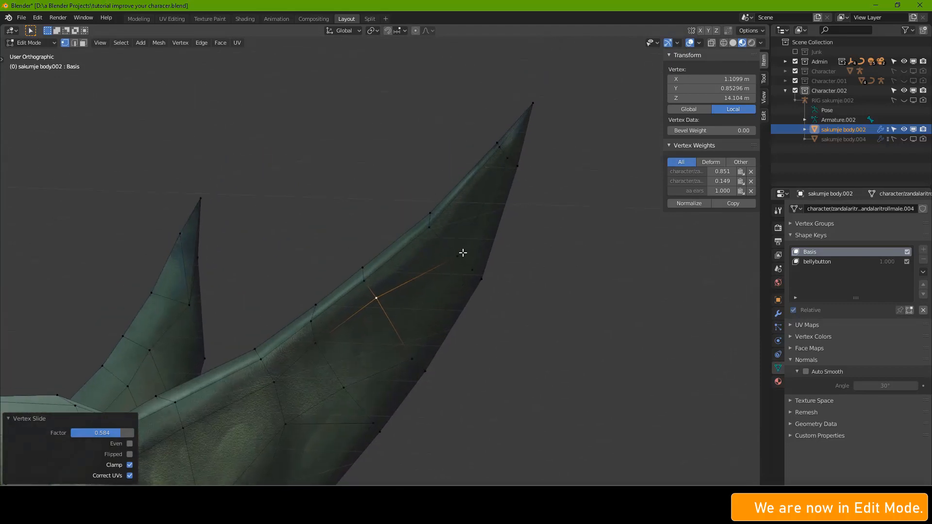
{"action": "key", "text": "g"}
{"action": "key", "text": "g"}
{"action": "left_click", "coordinate": [480, 238]}
- Slide the lower inner ear vertex near the rear edge by a factor of about 0.24
{"action": "middle_click_drag", "start_coordinate": [479, 238], "coordinate": [564, 120], "text": "shift"}
{"action": "left_click", "coordinate": [344, 344]}
{"action": "key", "text": "g"}
{"action": "key", "text": "g"}
{"action": "left_click", "coordinate": [339, 351]}
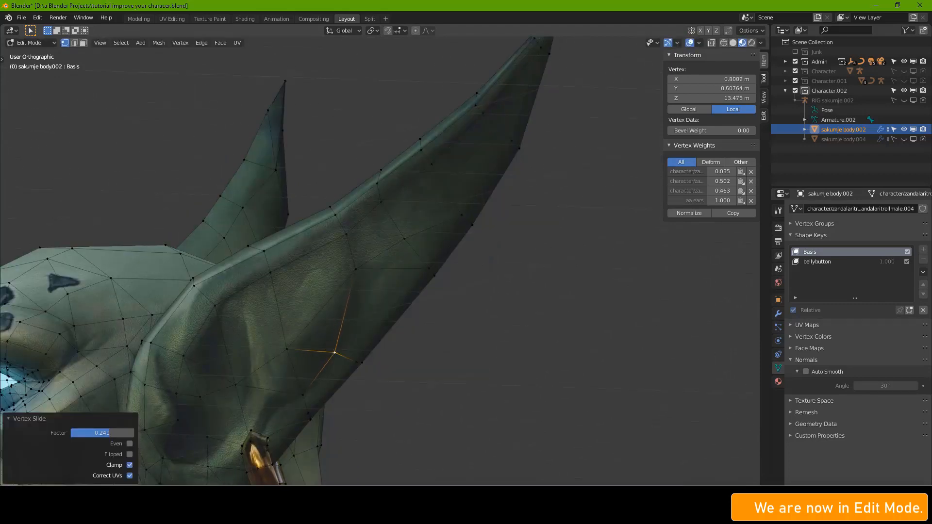
{"action": "scroll", "coordinate": [369, 345], "scroll_direction": "up", "scroll_amount": 2}
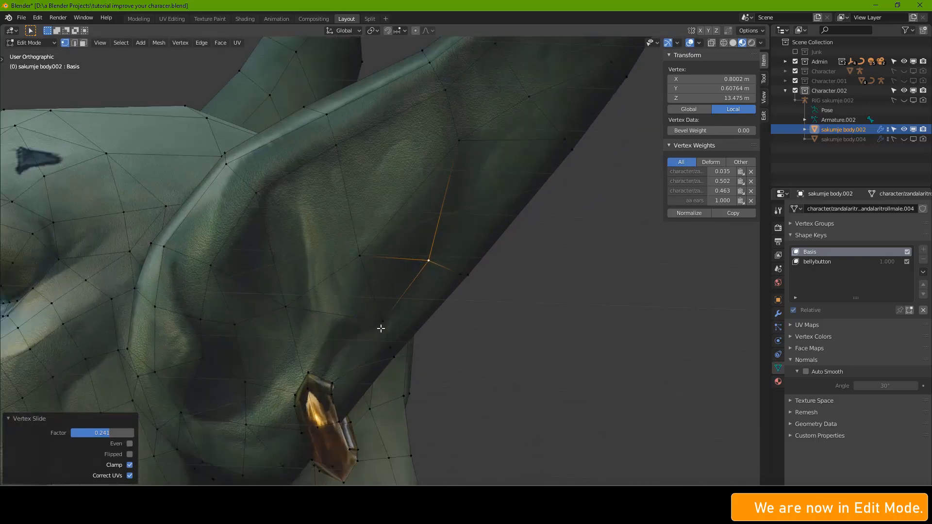
{"action": "scroll", "coordinate": [367, 314], "scroll_direction": "down", "scroll_amount": 4}
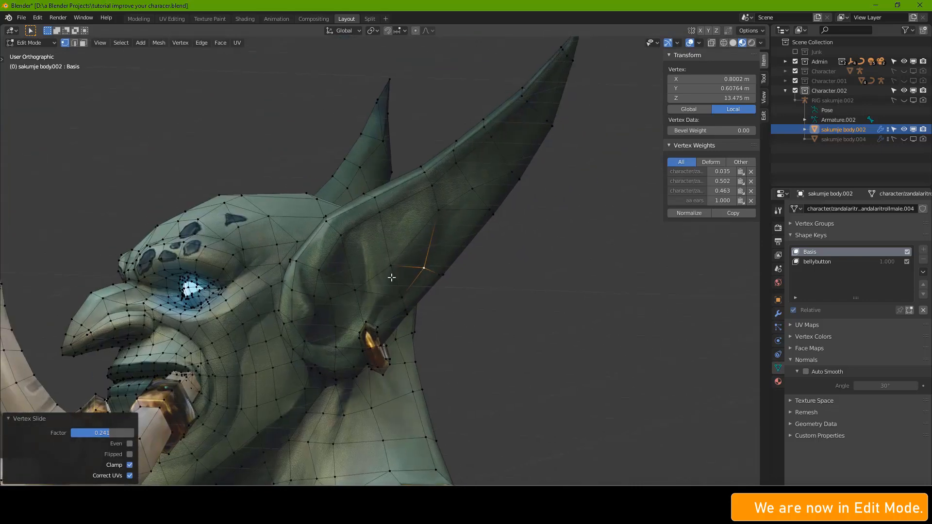
{"action": "scroll", "coordinate": [507, 219], "scroll_direction": "down", "scroll_amount": 3}
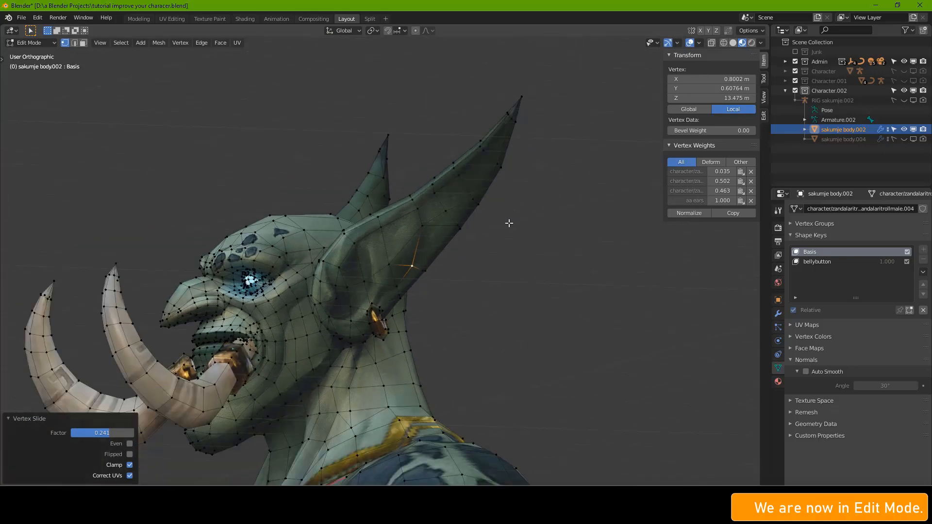
- Select the edge chain along the inner rim of the ear, from tip to lobe, and set its mean crease to 0.9
{"action": "middle_click_drag", "start_coordinate": [454, 221], "coordinate": [485, 281]}
{"action": "scroll", "coordinate": [369, 188], "scroll_direction": "up", "scroll_amount": 3}
{"action": "middle_click_drag", "start_coordinate": [243, 179], "coordinate": [312, 349]}
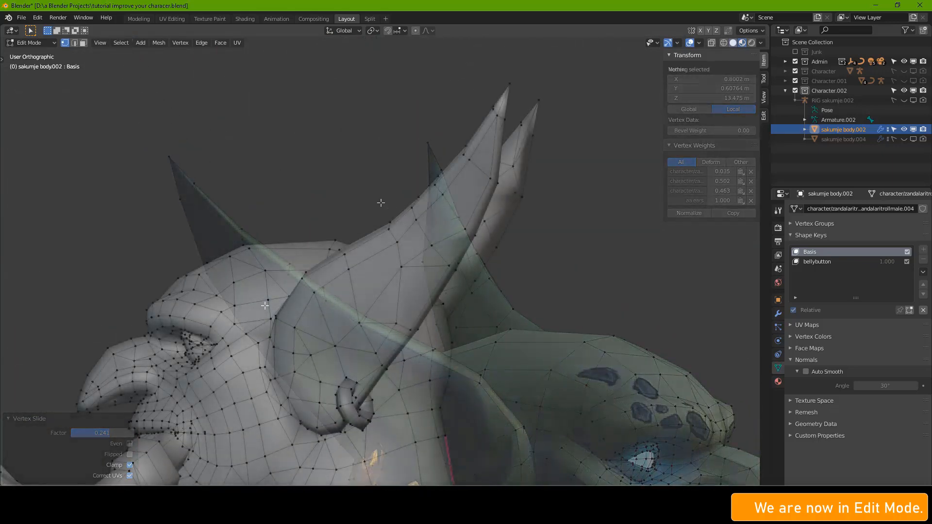
{"action": "middle_click_drag", "start_coordinate": [380, 202], "coordinate": [380, 272]}
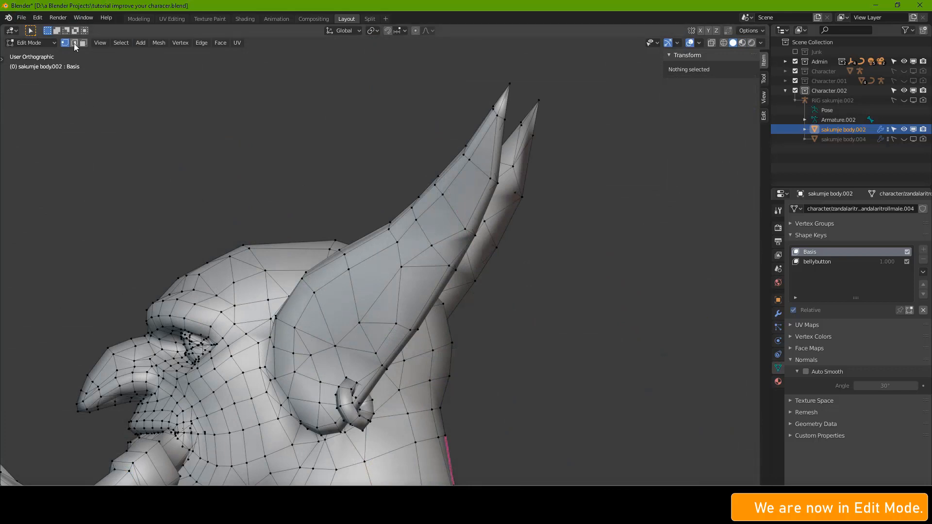
{"action": "left_click", "coordinate": [74, 43]}
{"action": "left_click", "coordinate": [297, 344]}
{"action": "left_click", "coordinate": [304, 311], "text": "shift"}
{"action": "left_click", "coordinate": [333, 279], "text": "shift"}
{"action": "left_click", "coordinate": [374, 255], "text": "shift"}
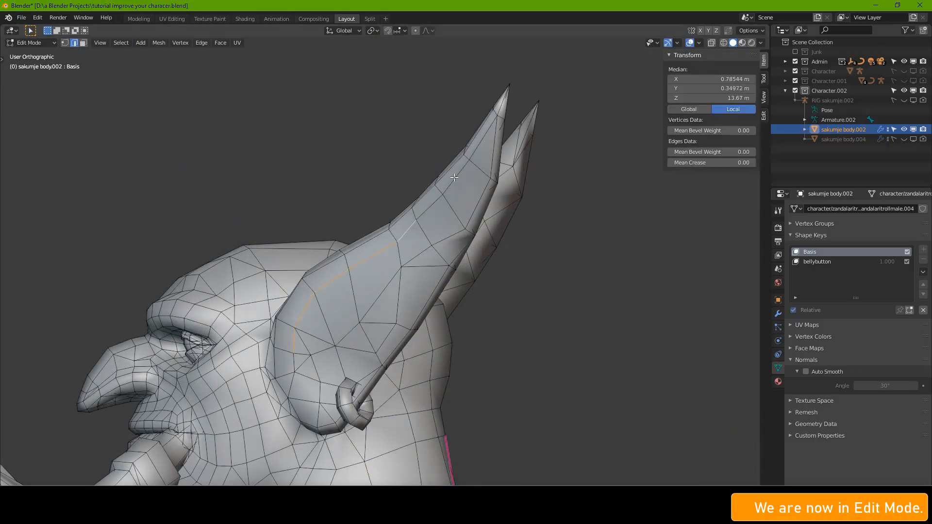
{"action": "left_click", "coordinate": [429, 207], "text": "shift"}
{"action": "left_click", "coordinate": [482, 138], "text": "shift"}
{"action": "left_click", "coordinate": [275, 383], "text": "shift"}
{"action": "left_click", "coordinate": [287, 427], "text": "shift"}
{"action": "left_click", "coordinate": [711, 163]}
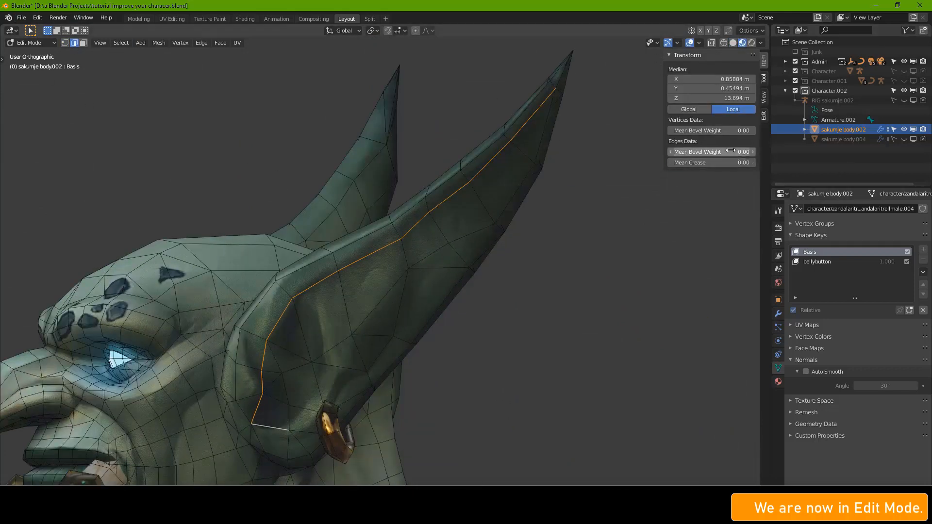
{"action": "type", "text": "0.09"}
{"action": "key", "text": "Return"}
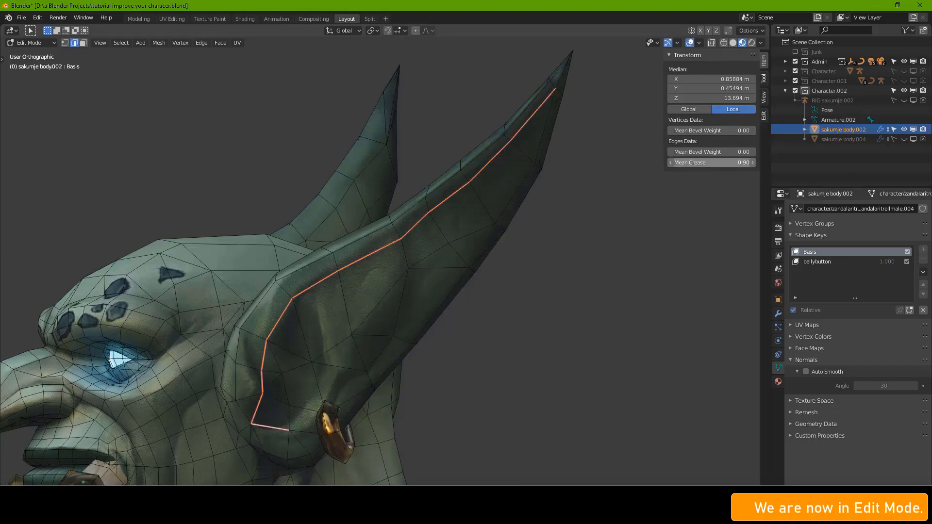
- Preview the subdivided ear and increase the crease on the matching inner rim edges of the other ear
{"action": "middle_click_drag", "start_coordinate": [509, 209], "coordinate": [333, 216]}
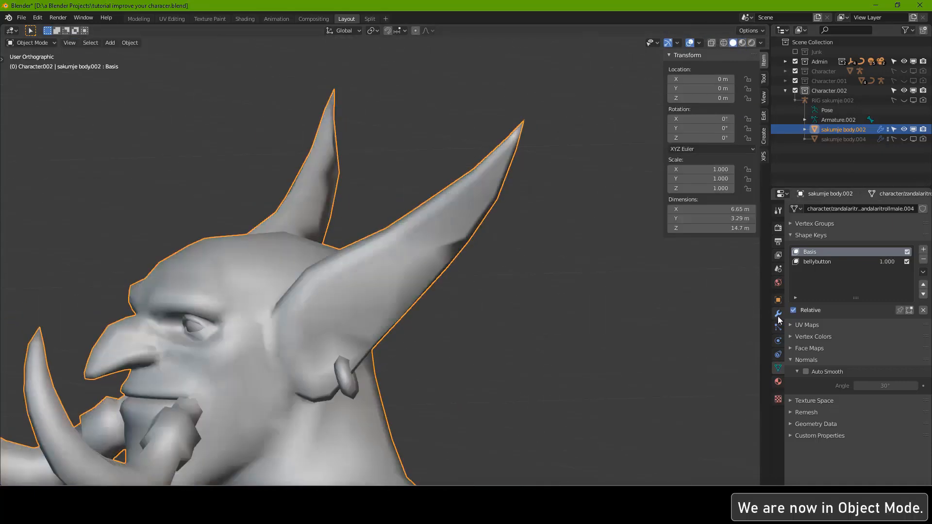
{"action": "left_click", "coordinate": [855, 241]}
{"action": "scroll", "coordinate": [442, 287], "scroll_direction": "up", "scroll_amount": 3}
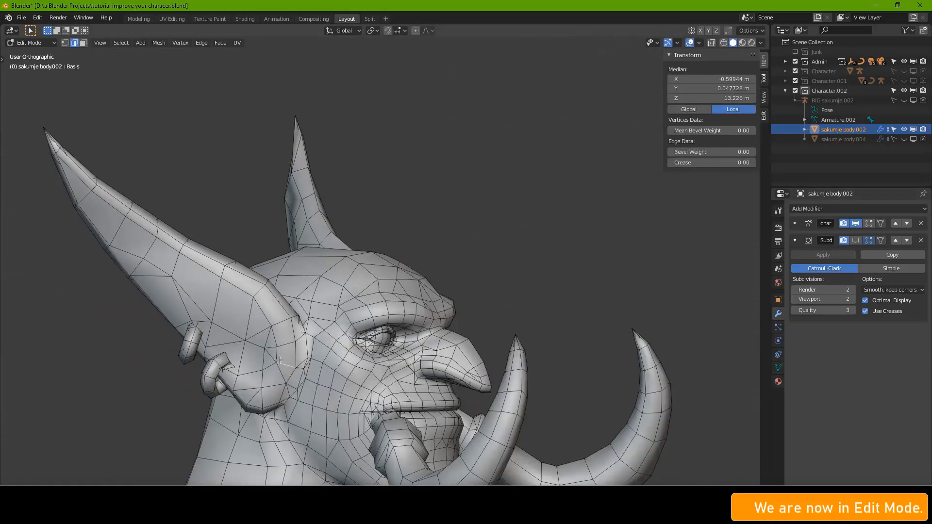
{"action": "left_click", "coordinate": [268, 335], "text": "ctrl"}
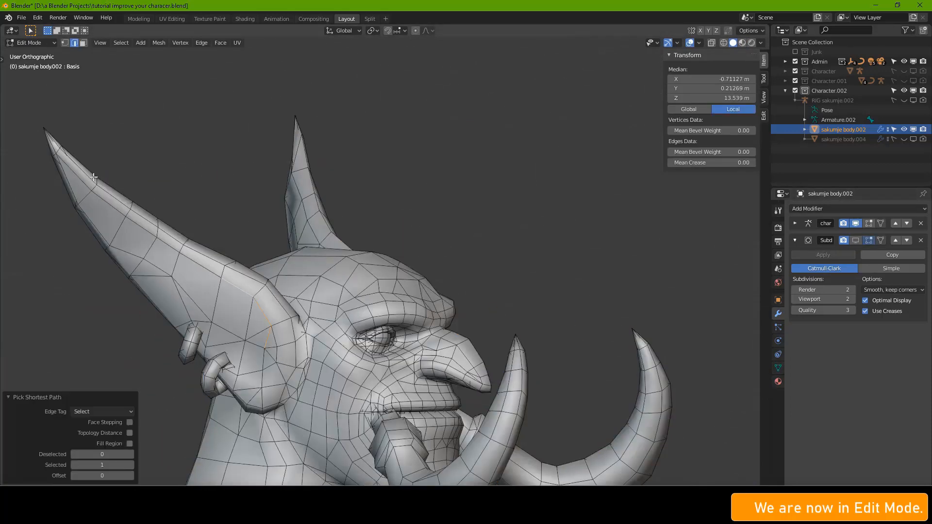
{"action": "left_click", "coordinate": [74, 171], "text": "ctrl"}
{"action": "left_click", "coordinate": [263, 364], "text": "ctrl"}
{"action": "left_click", "coordinate": [233, 372], "text": "ctrl"}
{"action": "left_click_drag", "start_coordinate": [709, 163], "coordinate": [750, 162]}
{"action": "key", "text": "Tab"}
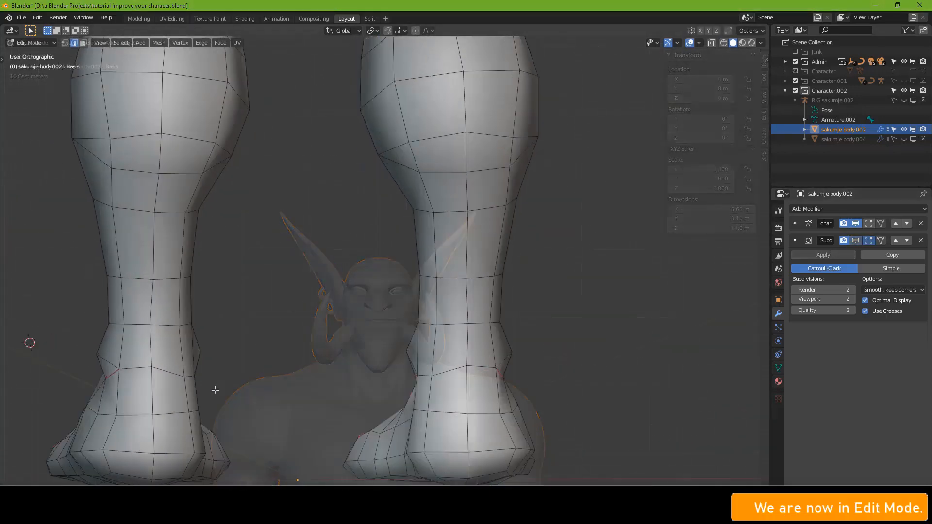
- Set the mean crease to 1 on the central vertical edges at the back of both ankles
{"action": "left_click", "coordinate": [467, 307], "text": "shift"}
{"action": "key", "text": "n"}
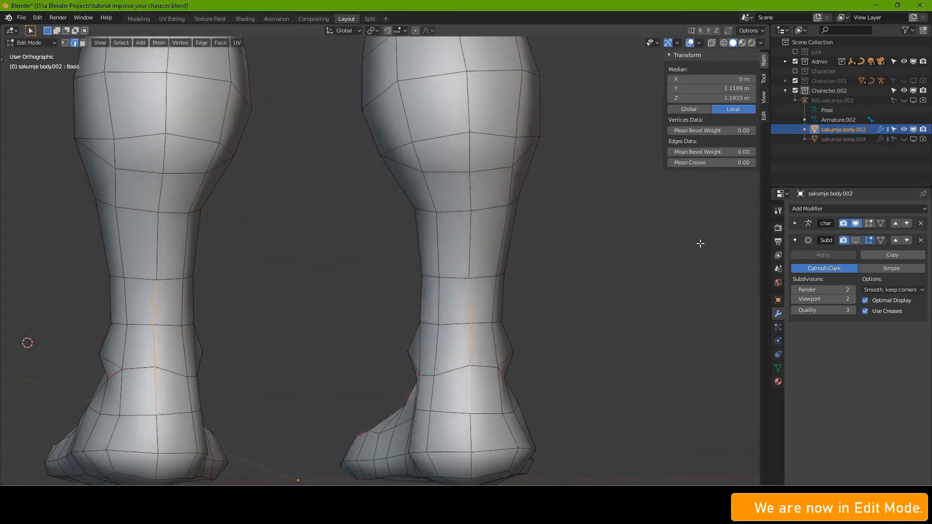
{"action": "left_click", "coordinate": [709, 163]}
{"action": "type", "text": "1"}
{"action": "key", "text": "Return"}
- Extend the heel tendon creases one edge upward on both lower legs with a mean crease of 1
{"action": "left_click", "coordinate": [153, 249]}
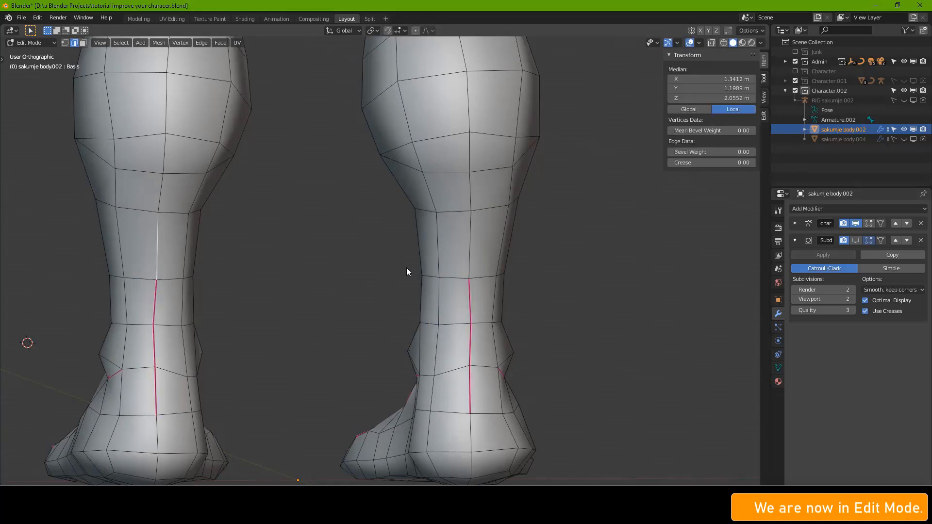
{"action": "left_click", "coordinate": [468, 245], "text": "shift"}
{"action": "left_click", "coordinate": [712, 163]}
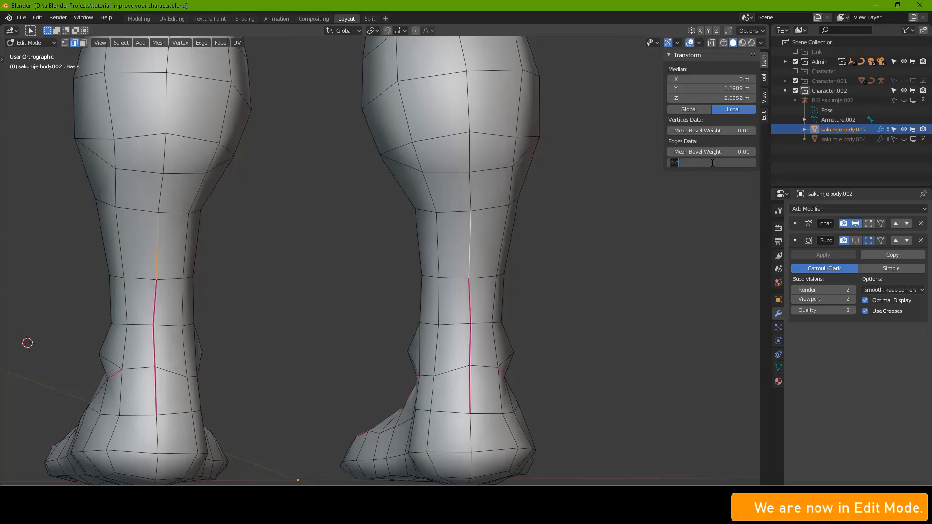
{"action": "type", "text": "1"}
{"action": "key", "text": "Return"}
- Turn on the Subdivision modifier's viewport display in Object Mode and inspect the whole body from all around
{"action": "key", "text": "Tab"}
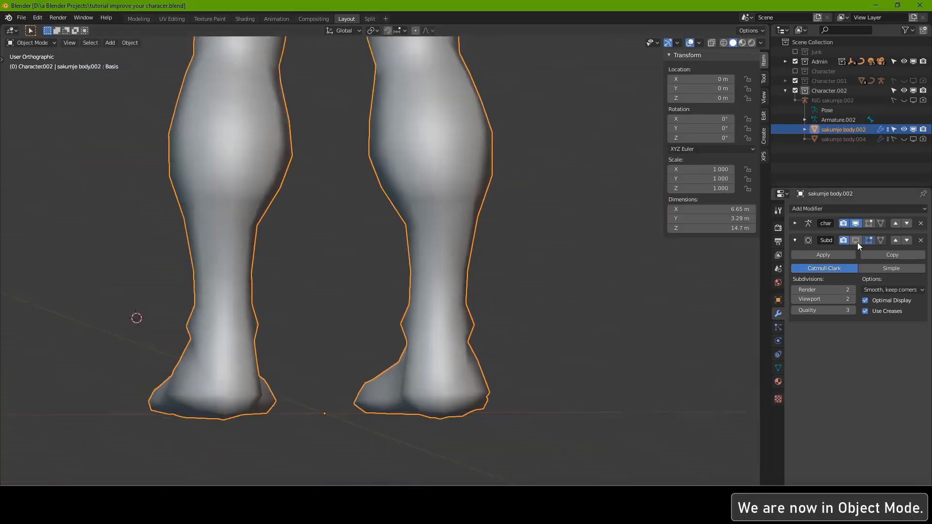
{"action": "left_click", "coordinate": [857, 241]}
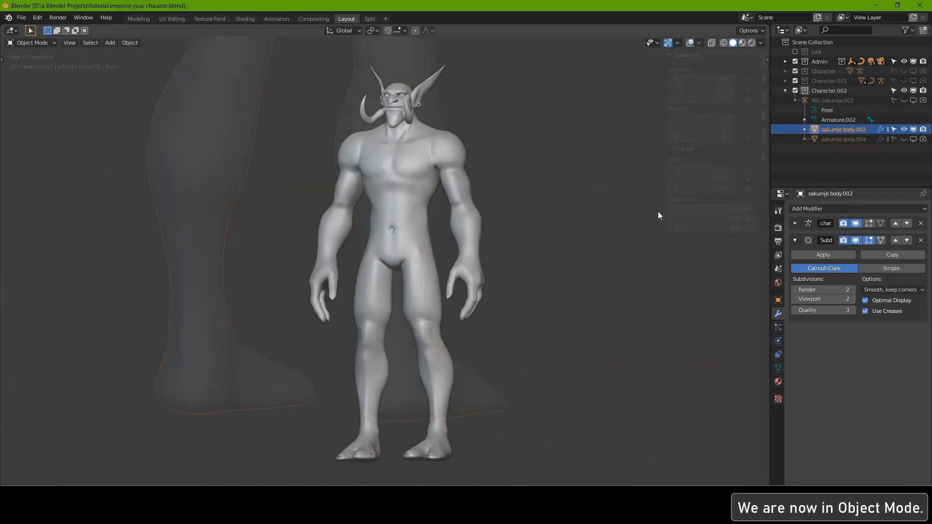
{"action": "middle_click_drag", "start_coordinate": [659, 215], "coordinate": [224, 212]}
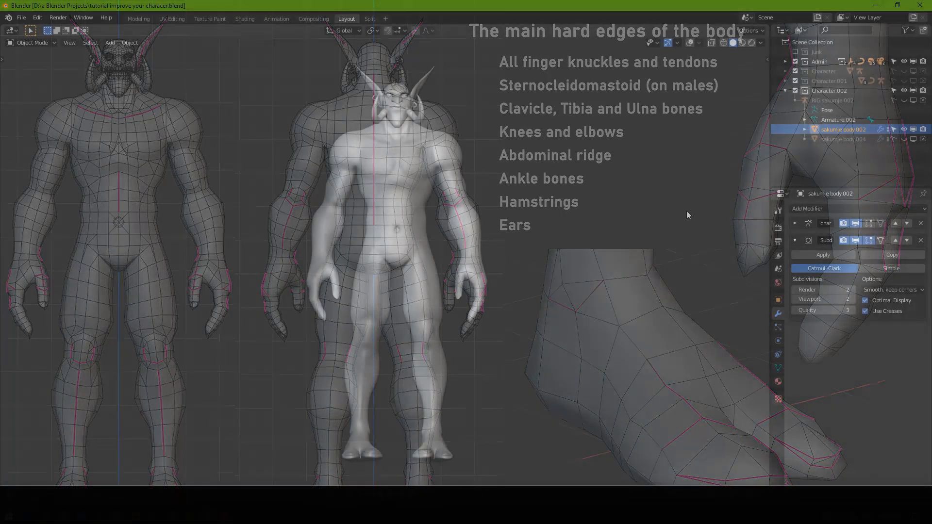
{"action": "middle_click_drag", "start_coordinate": [687, 211], "coordinate": [225, 216]}
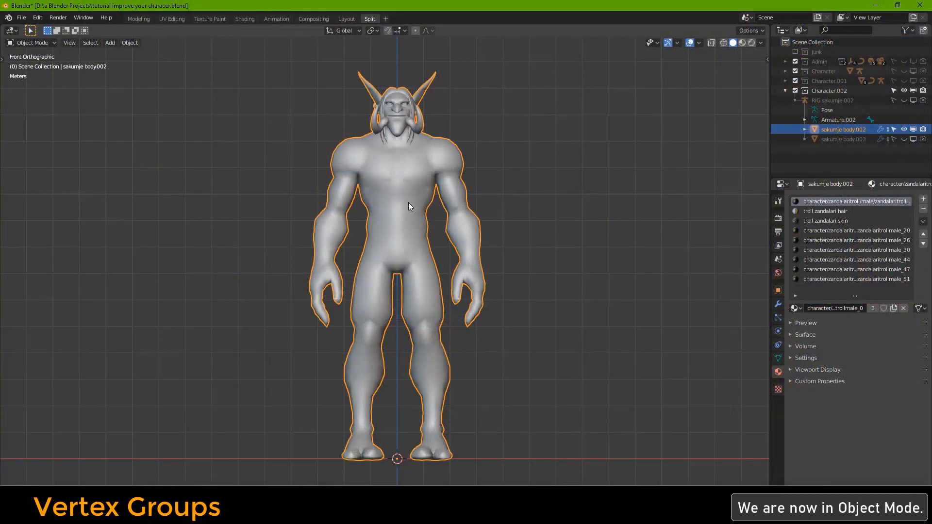
- Preview the troll in Material Preview shading, return to Solid shading and look through the body's material slots
{"action": "left_click", "coordinate": [742, 44]}
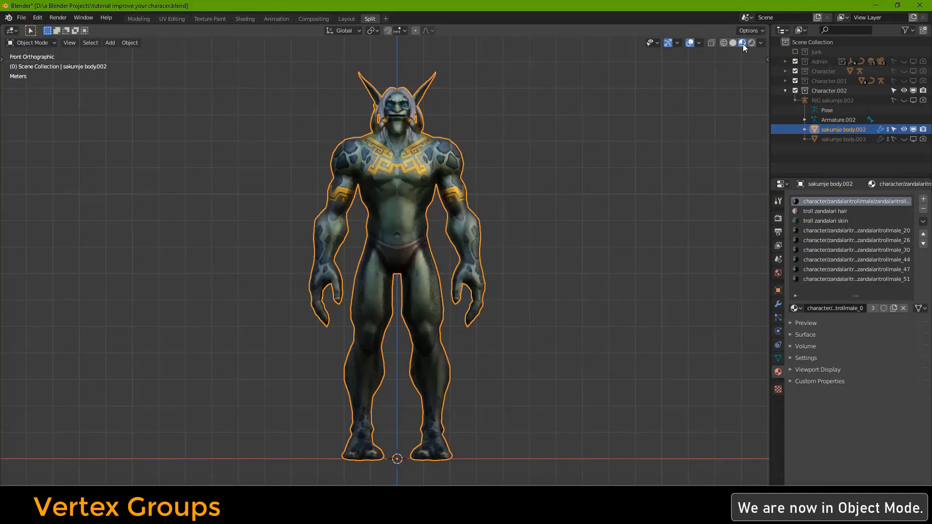
{"action": "left_click", "coordinate": [734, 42]}
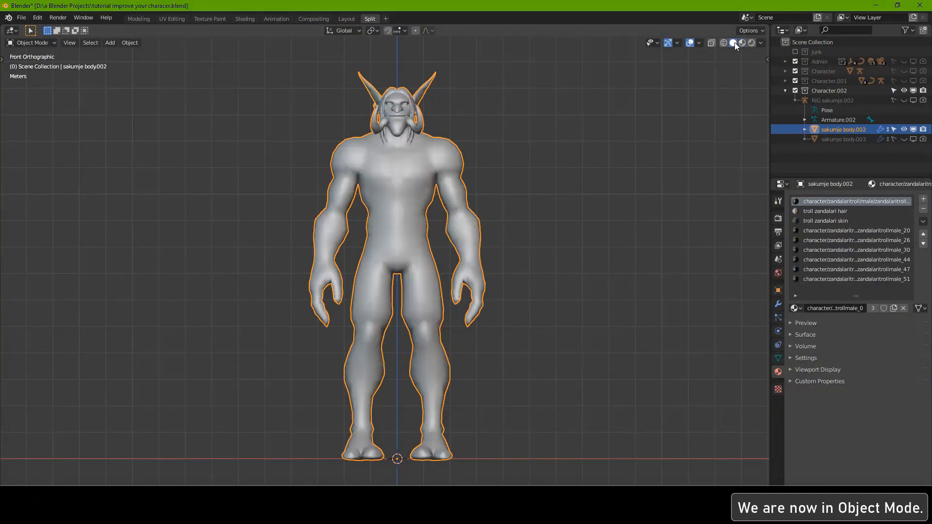
{"action": "left_click", "coordinate": [539, 221]}
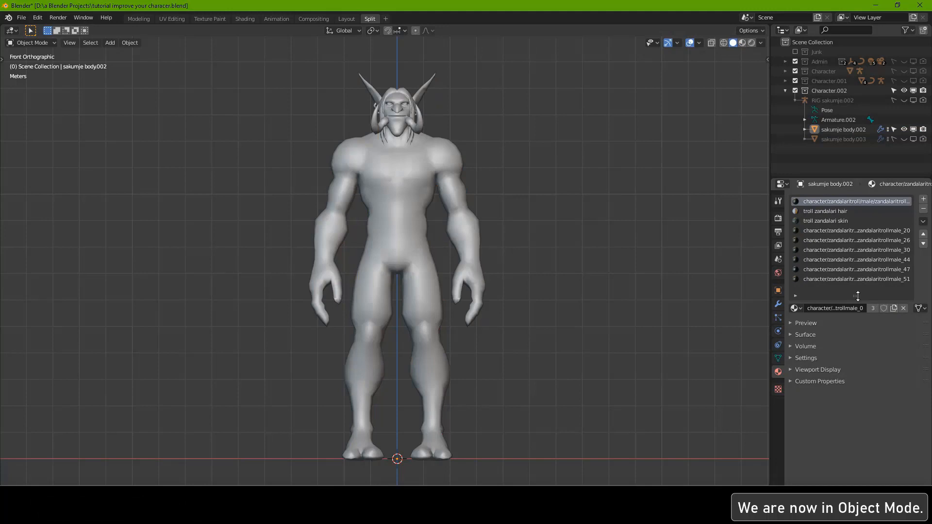
{"action": "left_click", "coordinate": [843, 231]}
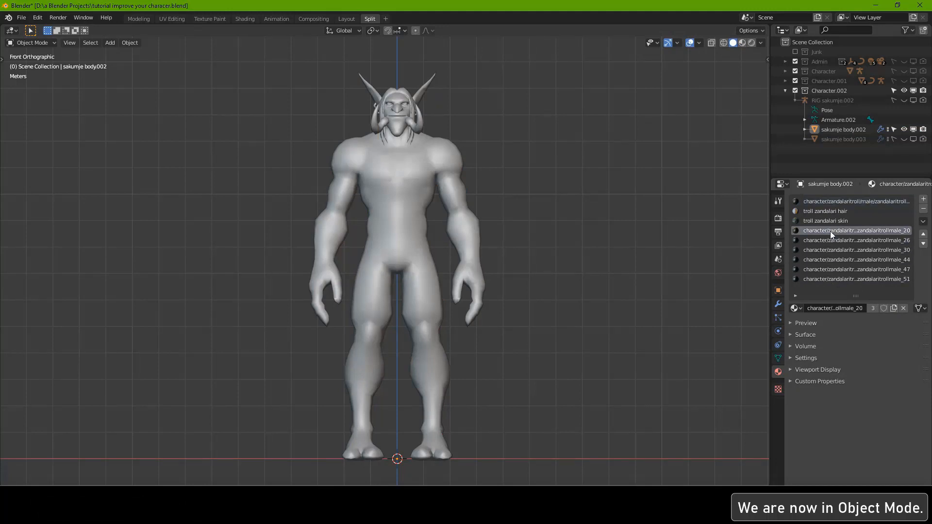
{"action": "left_click", "coordinate": [830, 202]}
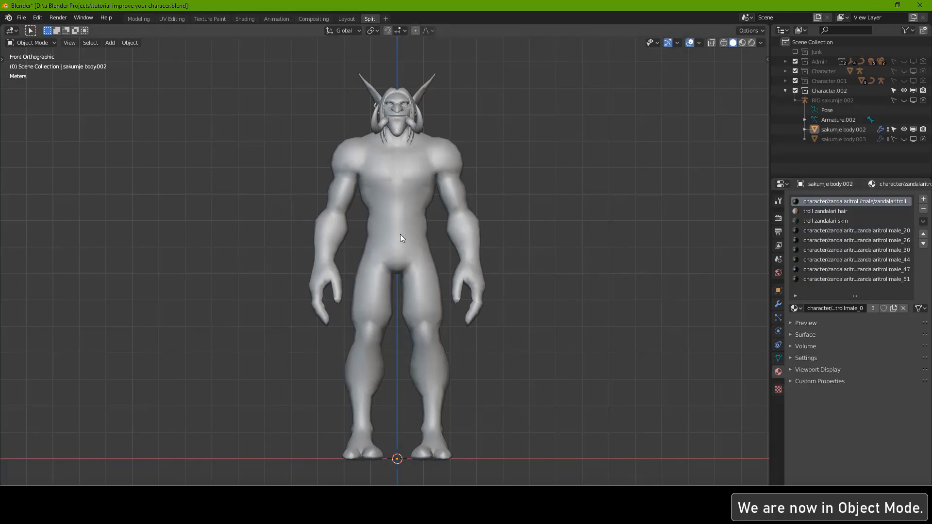
- Enter Edit Mode and select the torso faces assigned to the material ending in zandalaritrollmale_51, checking the selection around the body
{"action": "key", "text": "Tab"}
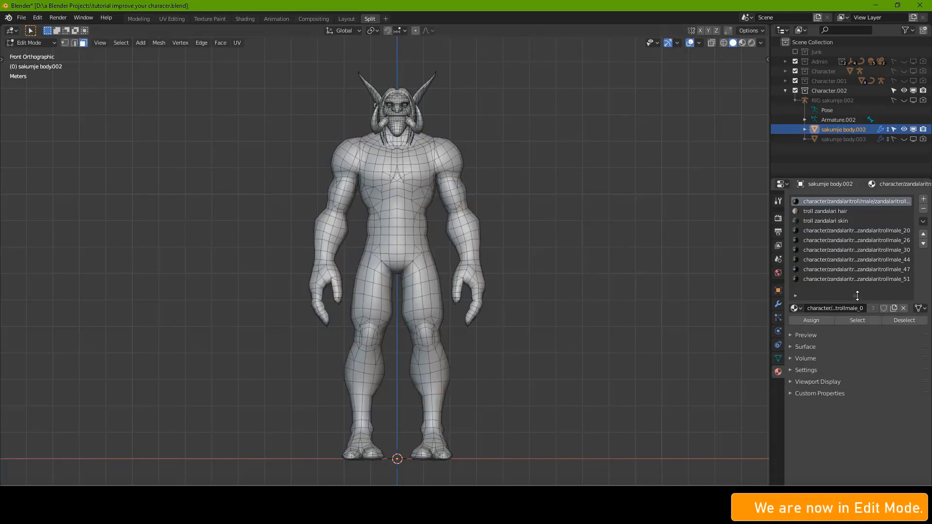
{"action": "left_click", "coordinate": [845, 280]}
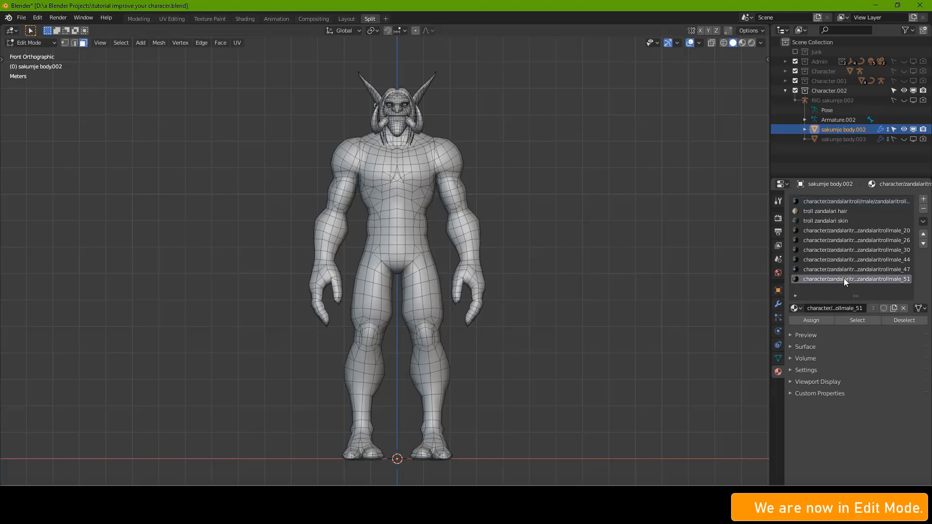
{"action": "left_click", "coordinate": [859, 321]}
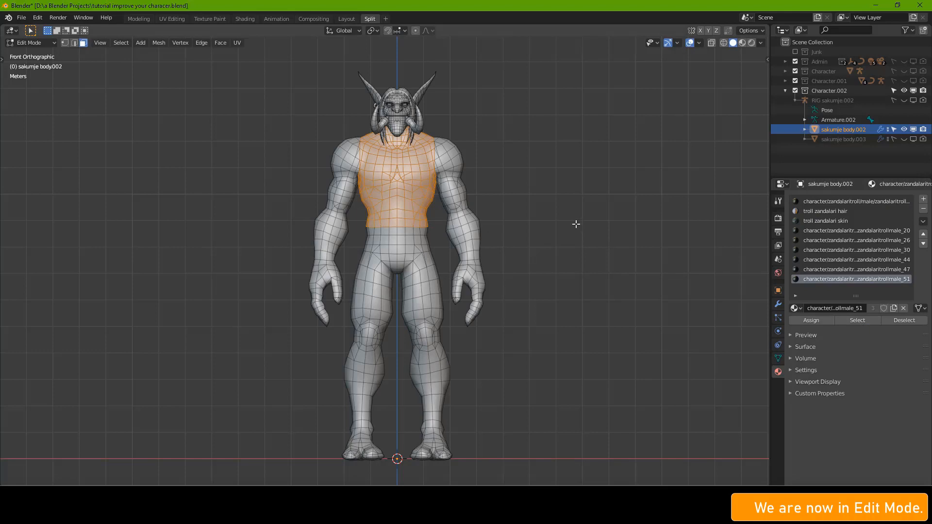
{"action": "middle_click_drag", "start_coordinate": [576, 224], "coordinate": [495, 224]}
{"action": "key", "text": "KP_1"}
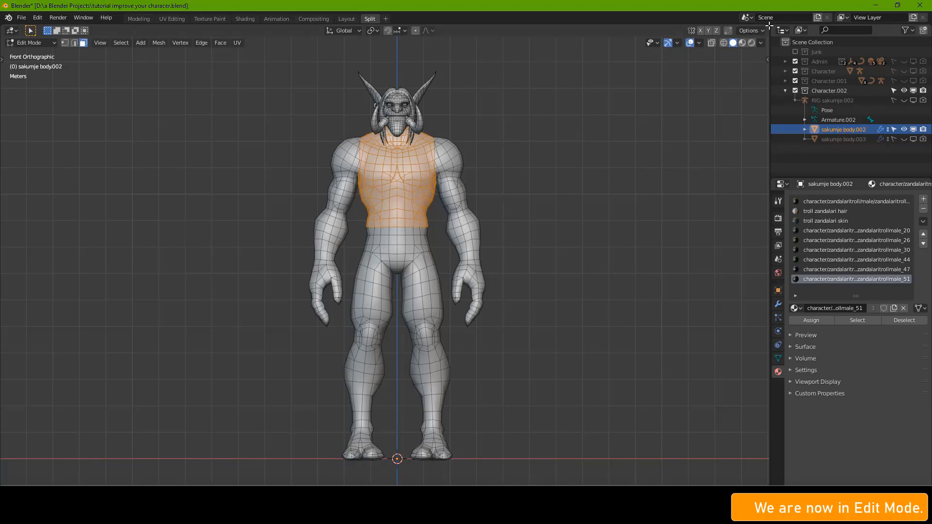
- Split the 3D viewport and turn the new area into a Properties editor showing the mesh's vertex groups beside the material slots
{"action": "left_click_drag", "start_coordinate": [769, 28], "coordinate": [534, 39]}
{"action": "left_click", "coordinate": [545, 30]}
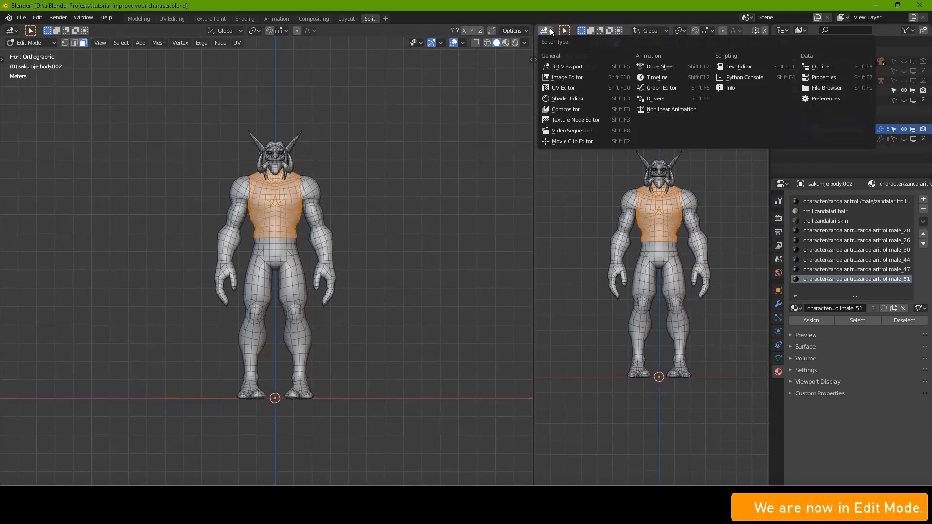
{"action": "left_click", "coordinate": [825, 75]}
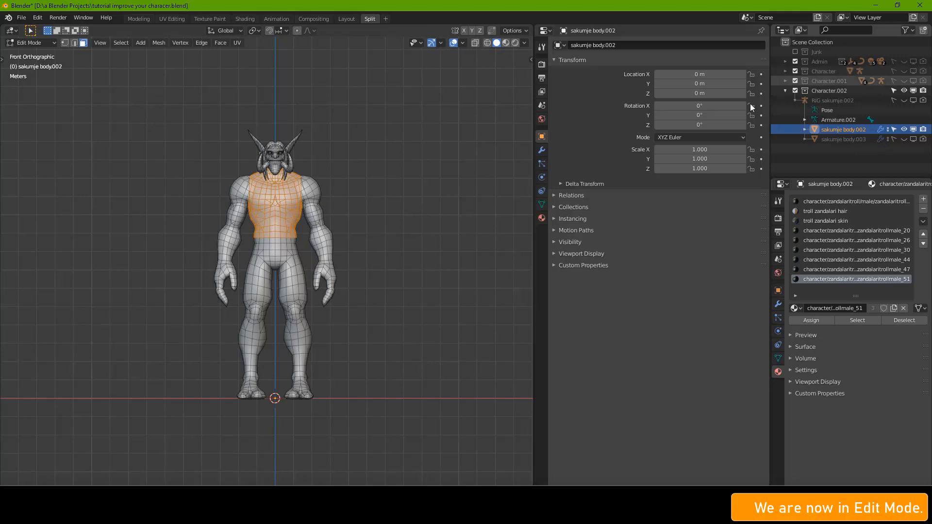
{"action": "left_click", "coordinate": [542, 205]}
{"action": "left_click_drag", "start_coordinate": [662, 116], "coordinate": [673, 187]}
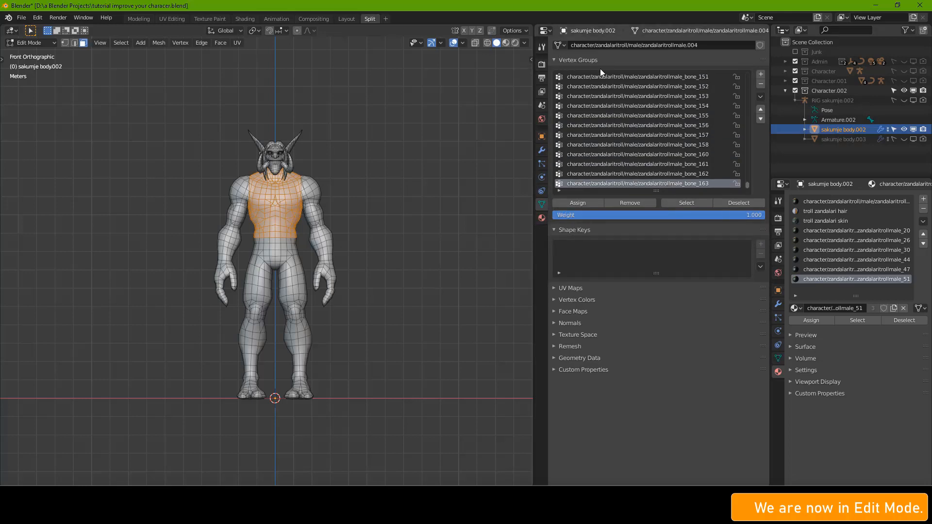
{"action": "left_click", "coordinate": [778, 357]}
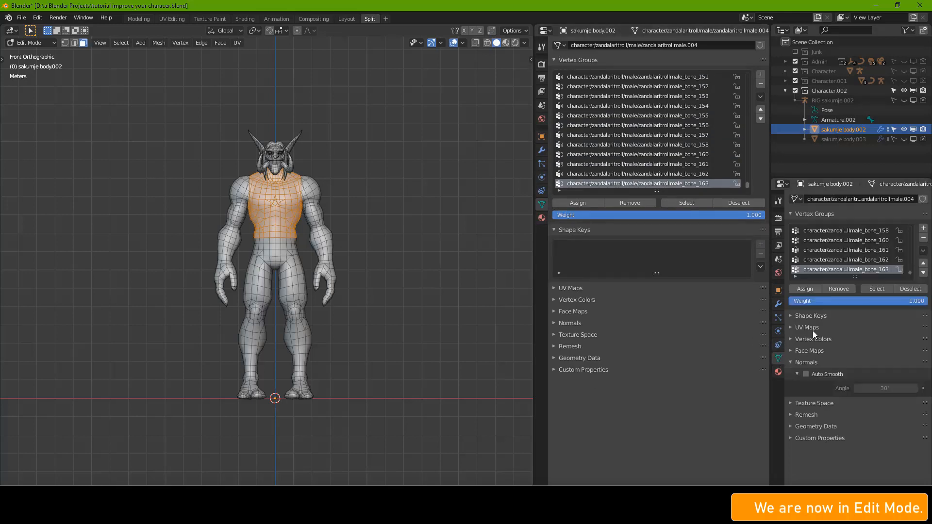
{"action": "left_click", "coordinate": [777, 372]}
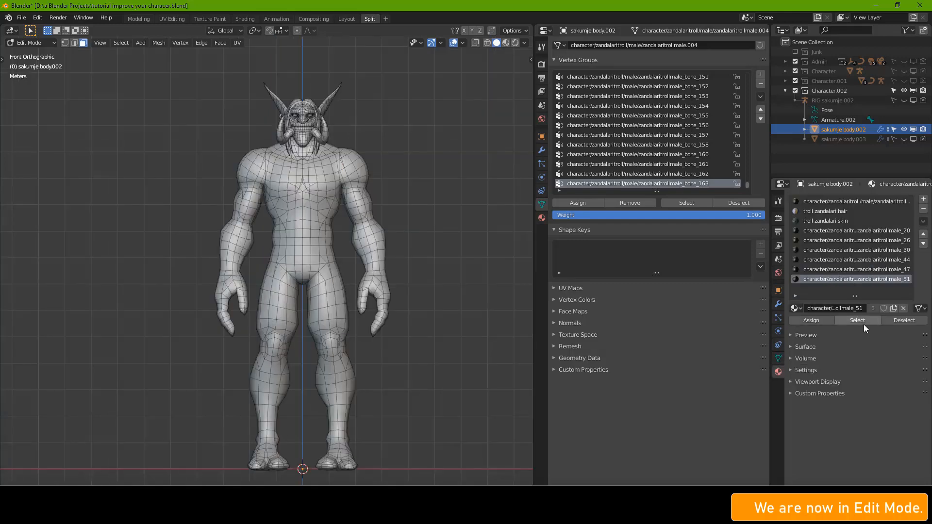
- Select the torso faces by their material, assign them to a new vertex group and name it "aa chest"
{"action": "left_click", "coordinate": [856, 319]}
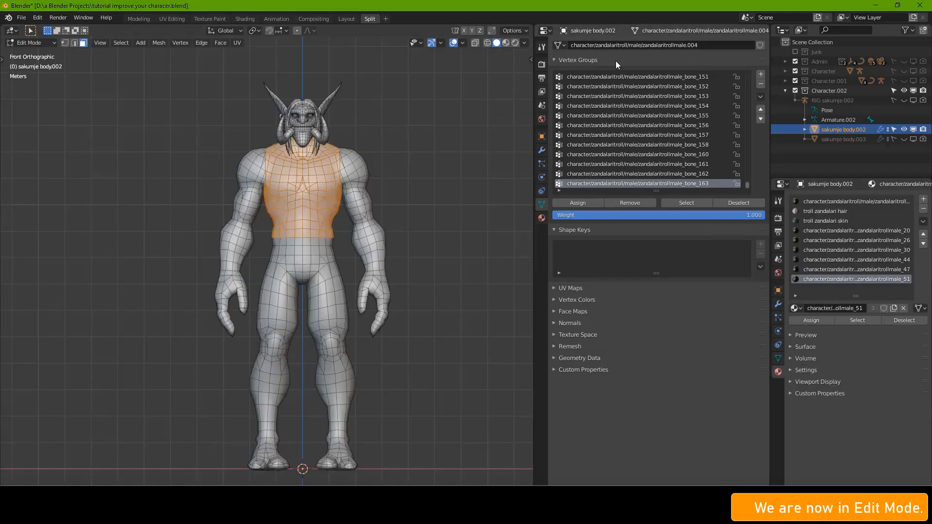
{"action": "left_click", "coordinate": [763, 74]}
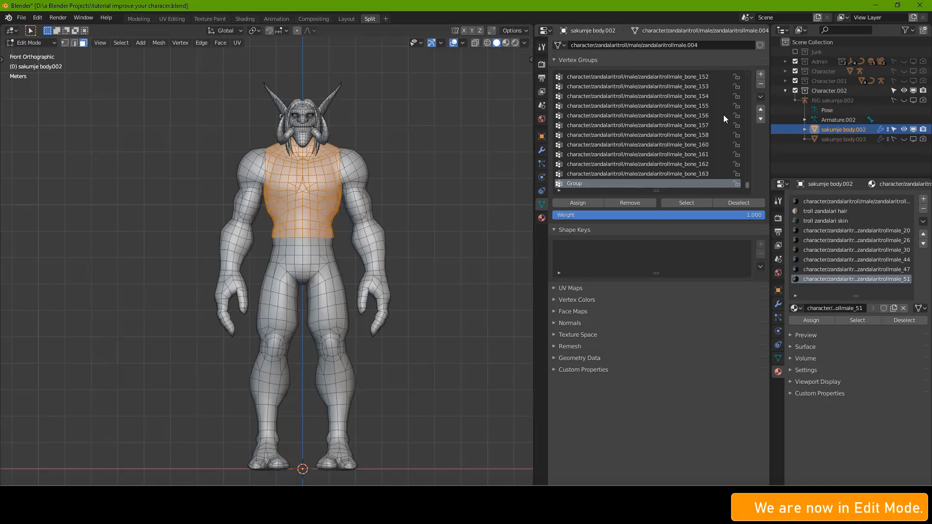
{"action": "left_click", "coordinate": [576, 203]}
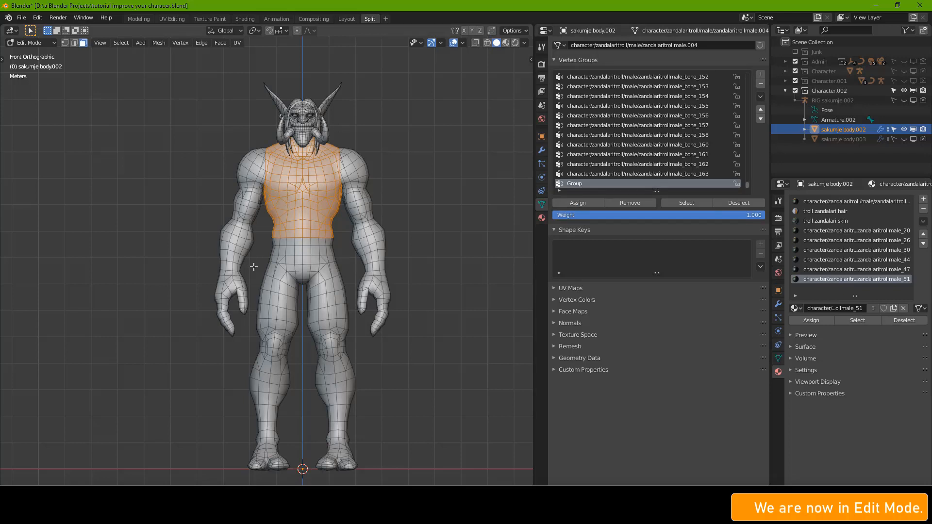
{"action": "double_click", "coordinate": [574, 185]}
{"action": "type", "text": "aa"}
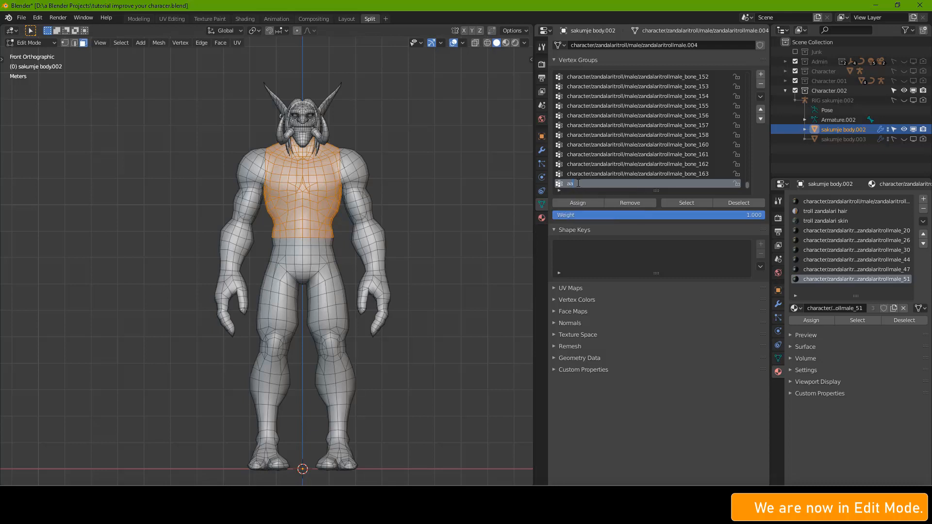
{"action": "type", "text": " chest"}
{"action": "key", "text": "Return"}
- Clear the selection, select the faces of the material ending in _47 and add a vertex group named "aa eyeballs"
{"action": "key", "text": "alt+a"}
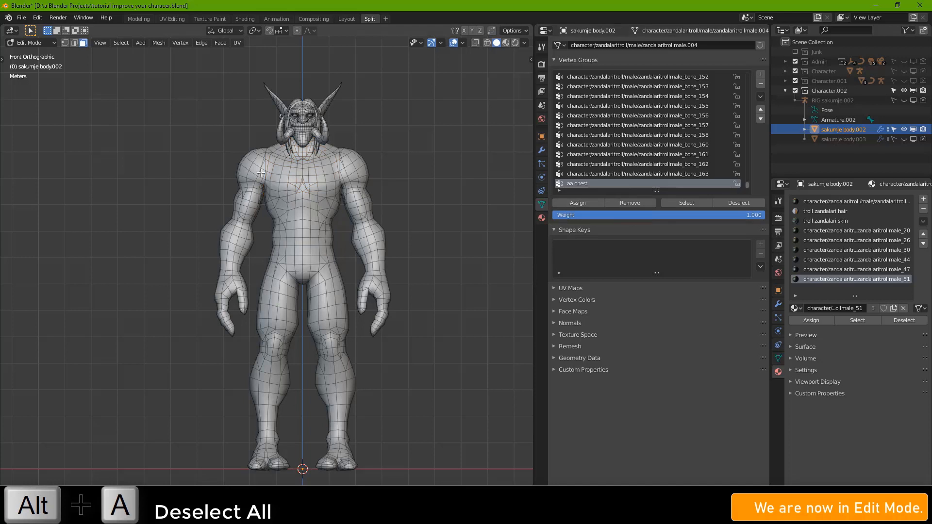
{"action": "left_click", "coordinate": [832, 270]}
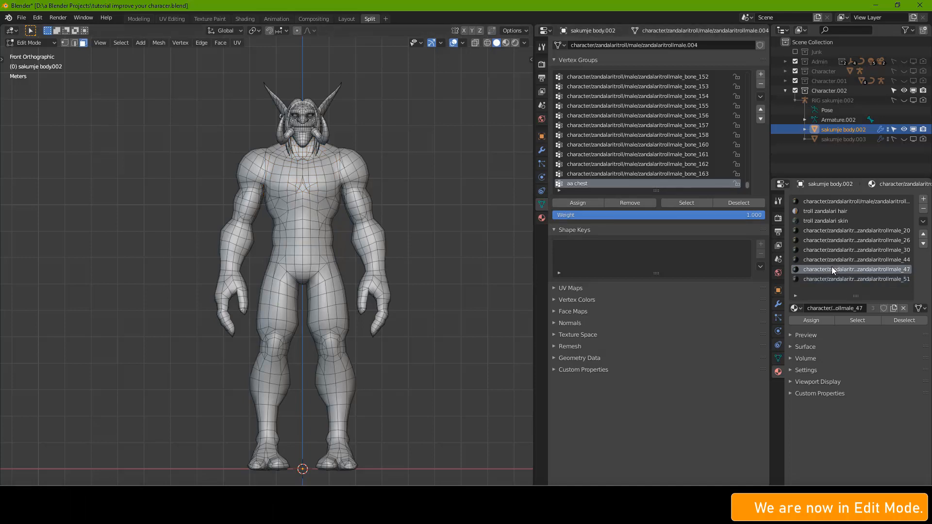
{"action": "left_click", "coordinate": [859, 320]}
{"action": "scroll", "coordinate": [269, 407], "scroll_direction": "up", "scroll_amount": 6}
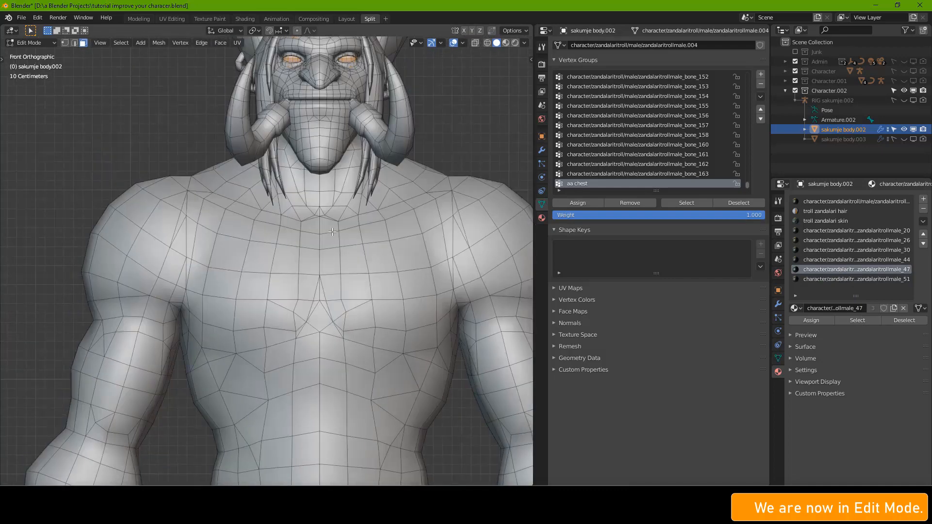
{"action": "scroll", "coordinate": [360, 264], "scroll_direction": "down", "scroll_amount": 8}
{"action": "scroll", "coordinate": [439, 272], "scroll_direction": "up", "scroll_amount": 2}
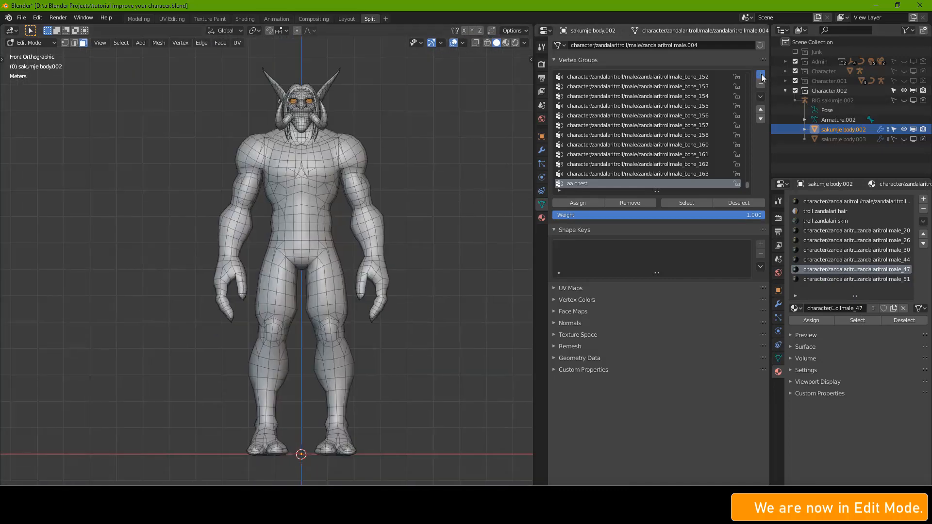
{"action": "left_click", "coordinate": [760, 75]}
{"action": "type", "text": "aa eyeballs"}
{"action": "key", "text": "Return"}
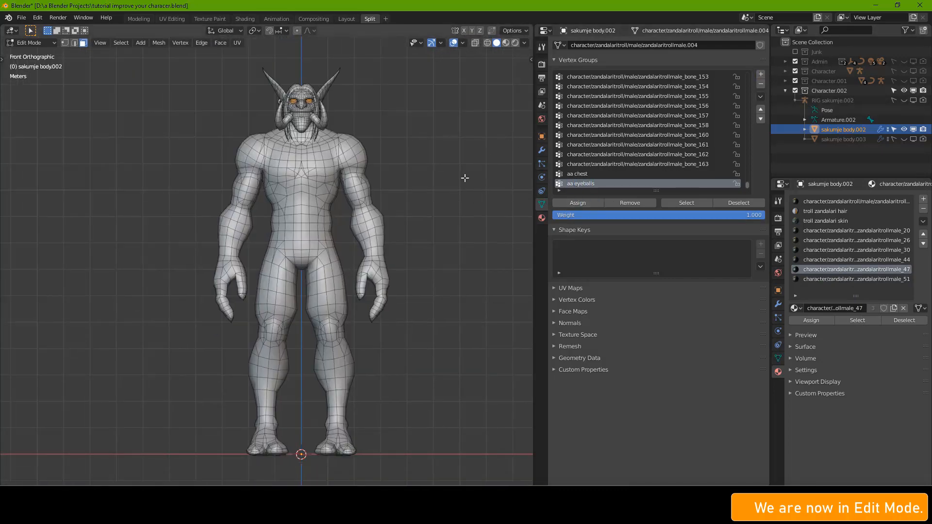
- Add vertex groups "aa legs upper" and "aa legs lower", assigning the lower leg faces to the latter
{"action": "left_click", "coordinate": [761, 74]}
{"action": "type", "text": "aa legs upper"}
{"action": "left_click", "coordinate": [760, 75]}
{"action": "type", "text": "aa legs lower"}
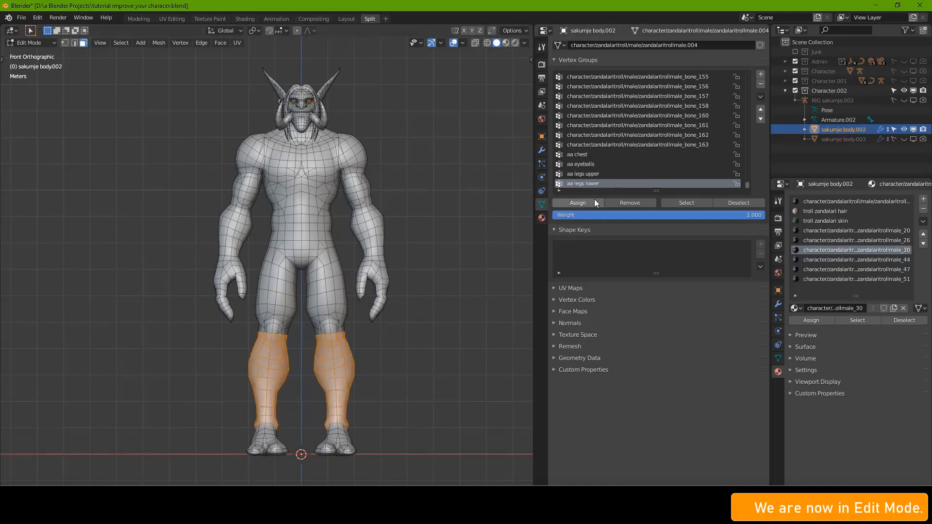
{"action": "left_click", "coordinate": [593, 202]}
- Add the vertex group "aa arms lower", and create "aa tusks" with the faces of the material ending in _20 selected
{"action": "left_click", "coordinate": [761, 74]}
{"action": "double_click", "coordinate": [579, 183]}
{"action": "type", "text": "aa arms lower"}
{"action": "left_click", "coordinate": [856, 231]}
{"action": "left_click", "coordinate": [857, 321]}
{"action": "left_click", "coordinate": [760, 74]}
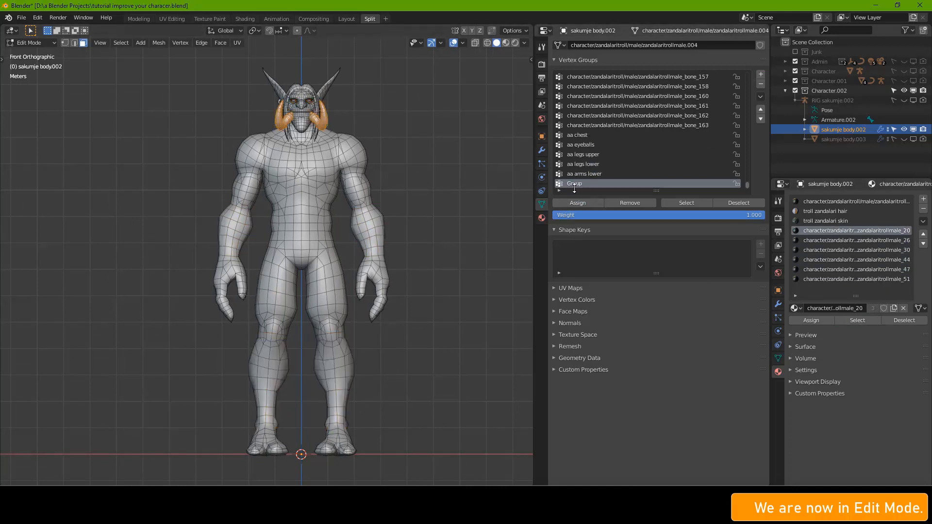
{"action": "type", "text": "aa tusks"}
- Create vertex groups "aa ears" from the troll zandalari skin faces and "aa hair" from the troll zandalari hair faces
{"action": "left_click", "coordinate": [825, 220]}
{"action": "left_click", "coordinate": [857, 321]}
{"action": "left_click", "coordinate": [761, 74]}
{"action": "double_click", "coordinate": [582, 183]}
{"action": "type", "text": "aa ears"}
{"action": "left_click", "coordinate": [825, 211]}
{"action": "left_click", "coordinate": [857, 320]}
{"action": "left_click", "coordinate": [761, 74]}
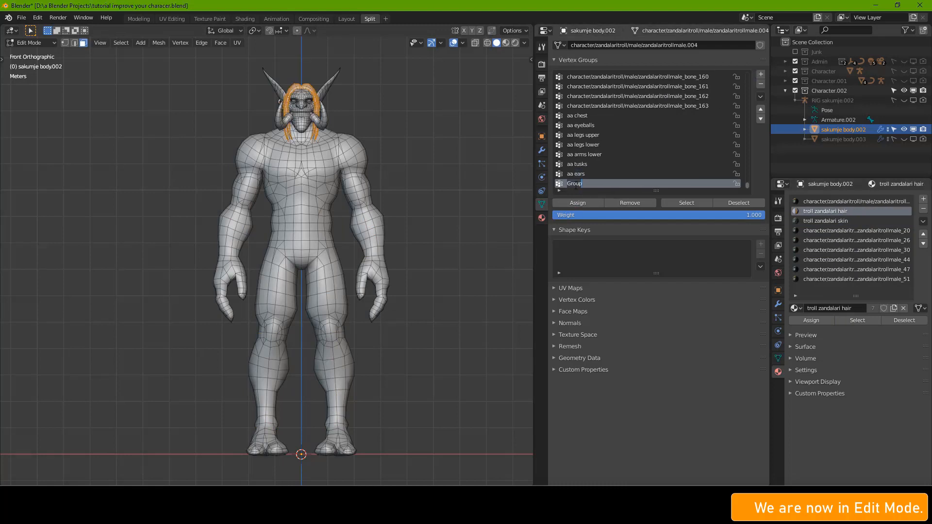
{"action": "type", "text": "aa hair"}
- Examine which body parts share the first material slot, and clear the selection
{"action": "left_click", "coordinate": [823, 202]}
{"action": "left_click", "coordinate": [864, 320]}
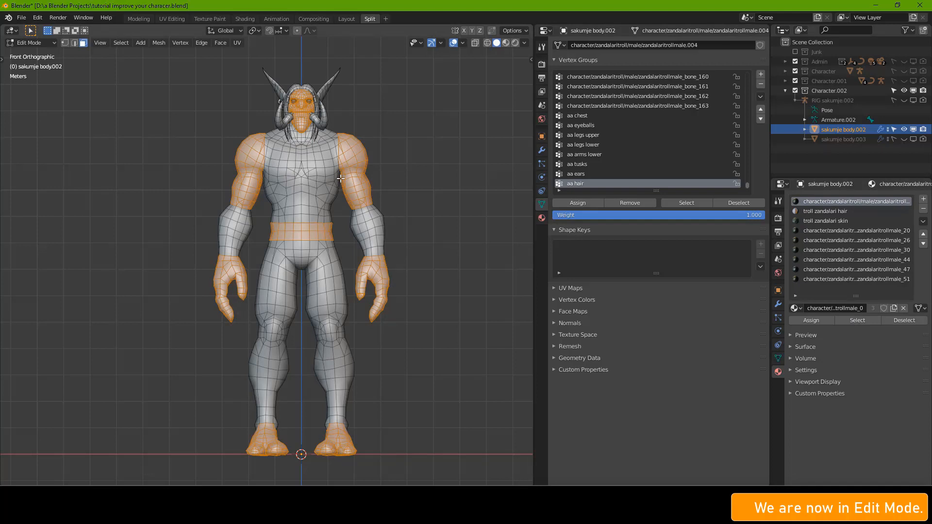
{"action": "key", "text": "alt+a"}
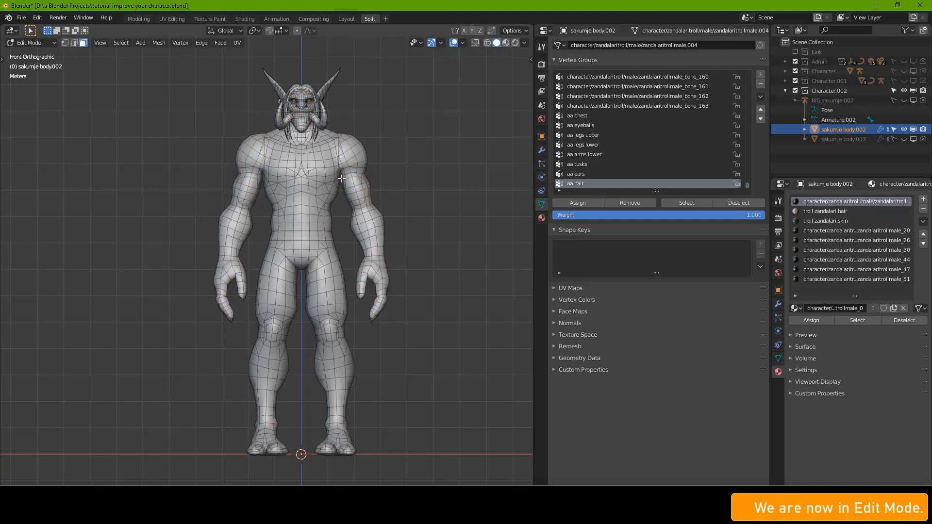
- Select the faces of all materials that already have vertex groups, from the chest to the hair, and hide them
{"action": "left_click", "coordinate": [826, 279]}
{"action": "left_click", "coordinate": [862, 322]}
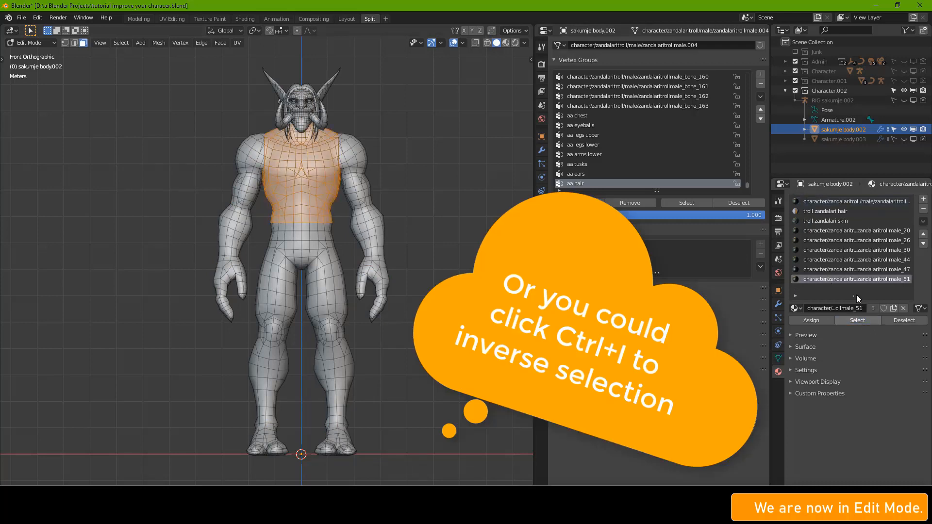
{"action": "left_click", "coordinate": [844, 250]}
{"action": "left_click", "coordinate": [858, 321]}
{"action": "left_click", "coordinate": [854, 240]}
{"action": "left_click", "coordinate": [858, 321]}
{"action": "left_click", "coordinate": [849, 230]}
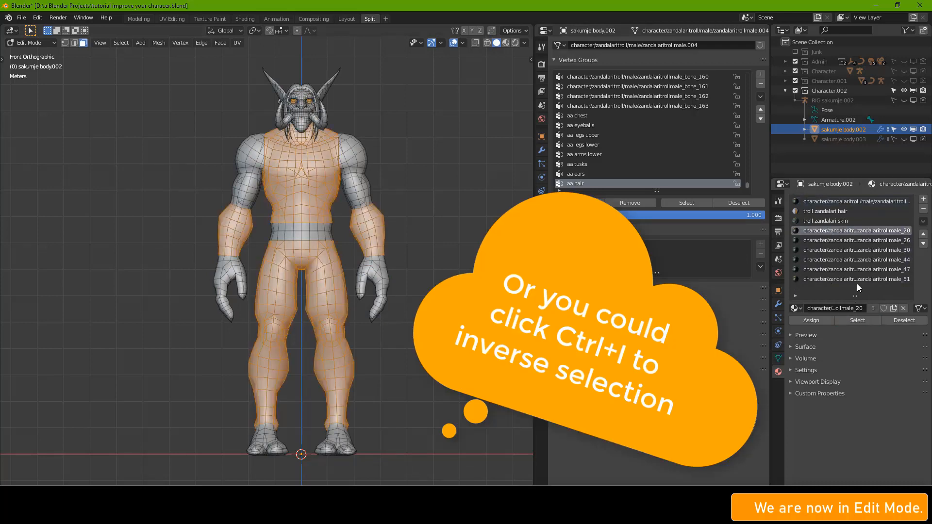
{"action": "left_click", "coordinate": [858, 321]}
{"action": "left_click", "coordinate": [830, 221]}
{"action": "left_click", "coordinate": [858, 321]}
{"action": "left_click", "coordinate": [820, 211]}
{"action": "left_click", "coordinate": [861, 321]}
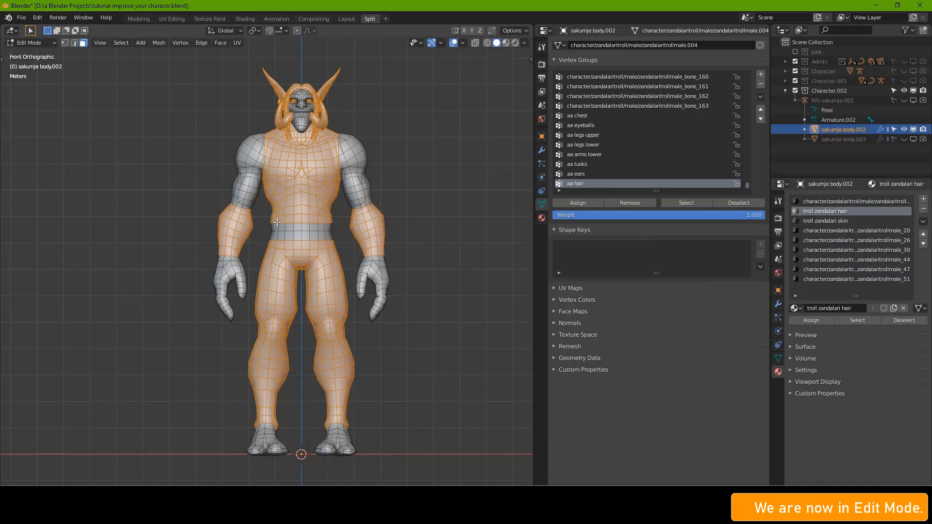
{"action": "key", "text": "h"}
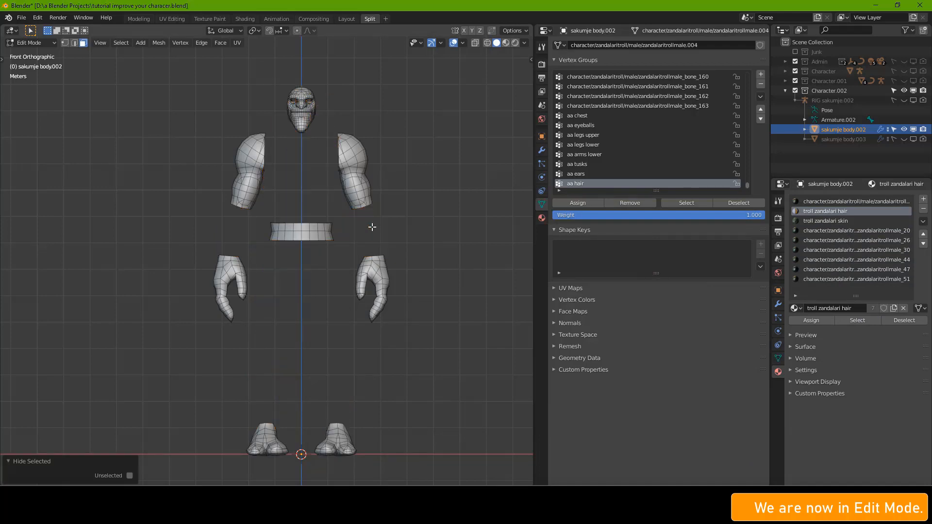
- Select both hands in wireframe shading, assign them to a new vertex group named "aa hands", and hide them
{"action": "left_click", "coordinate": [490, 43]}
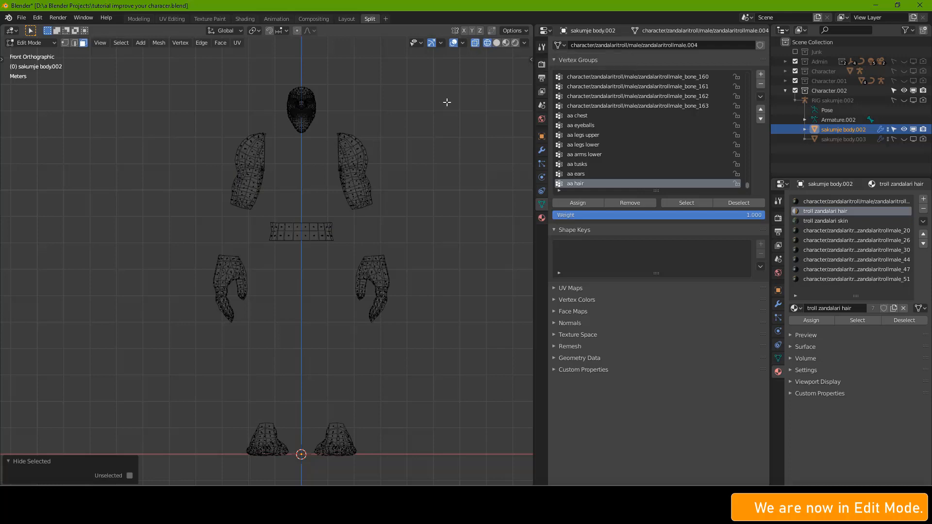
{"action": "key", "text": "b"}
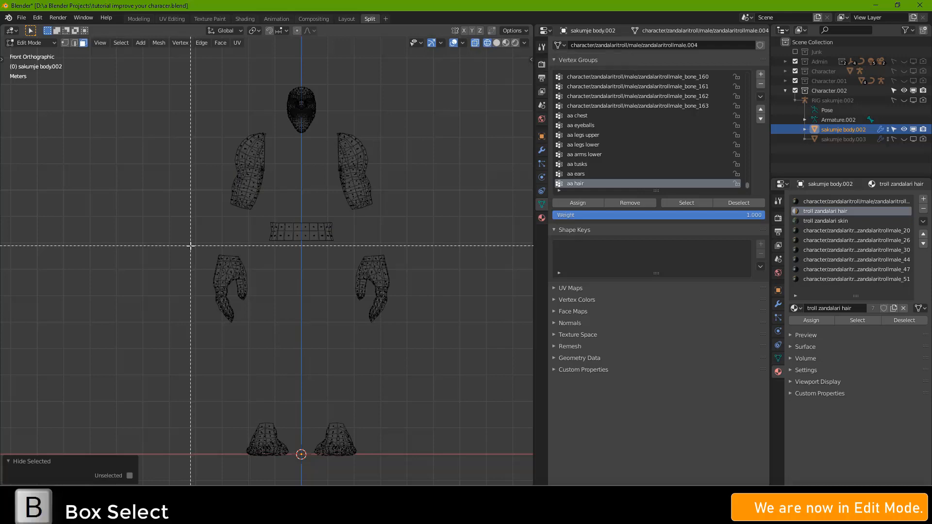
{"action": "left_click_drag", "start_coordinate": [191, 246], "coordinate": [407, 345]}
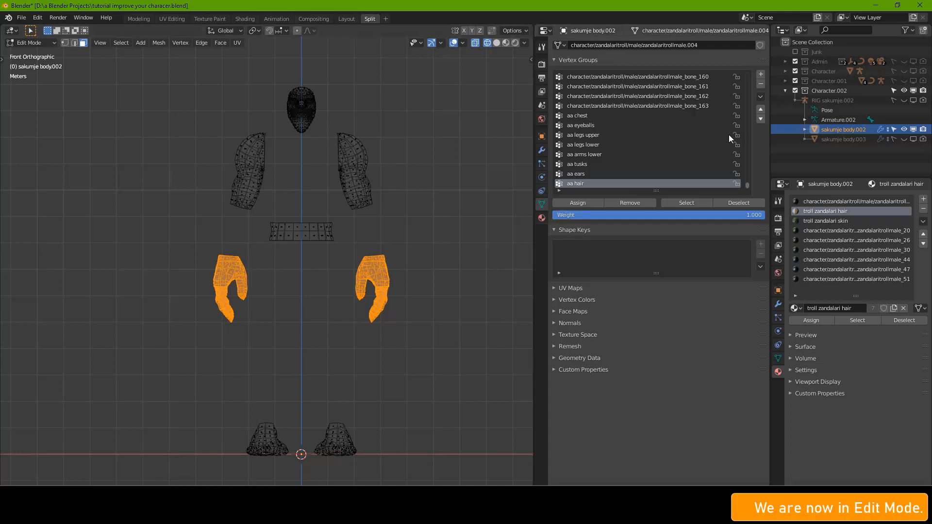
{"action": "left_click", "coordinate": [760, 74]}
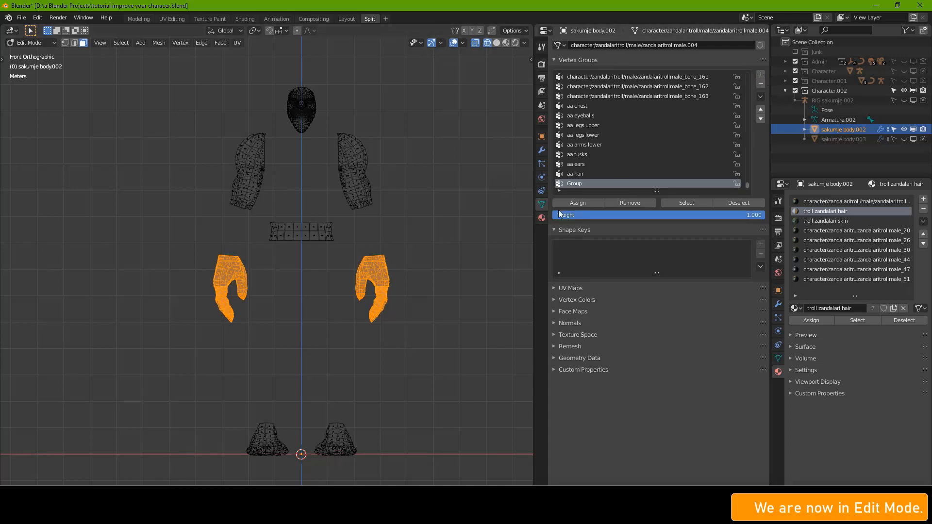
{"action": "left_click", "coordinate": [574, 204]}
{"action": "double_click", "coordinate": [575, 181]}
{"action": "type", "text": "aa hand"}
{"action": "type", "text": "h"}
- Select the waist band, assign it to a new vertex group named "aa belt", and hide it
{"action": "left_click_drag", "start_coordinate": [257, 214], "coordinate": [346, 250]}
{"action": "left_click", "coordinate": [761, 74]}
{"action": "left_click", "coordinate": [576, 202]}
{"action": "double_click", "coordinate": [575, 184]}
{"action": "type", "text": "aa belt"}
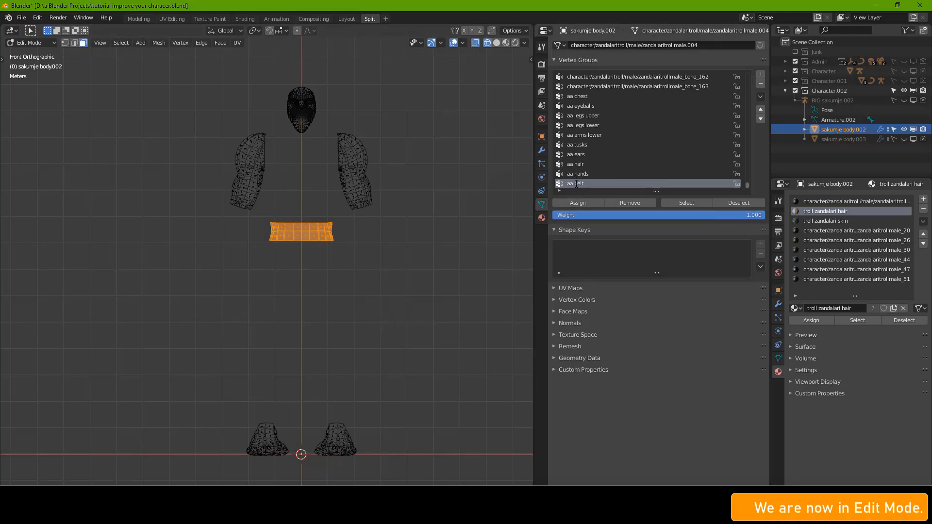
{"action": "key", "text": "Return"}
{"action": "key", "text": "h"}
- Select both upper arms, assign them to a new vertex group named "aa arms upper", and hide them
{"action": "left_click_drag", "start_coordinate": [216, 228], "coordinate": [276, 123]}
{"action": "left_click_drag", "start_coordinate": [328, 123], "coordinate": [388, 225], "text": "shift"}
{"action": "left_click", "coordinate": [760, 74]}
{"action": "left_click", "coordinate": [581, 201]}
{"action": "double_click", "coordinate": [576, 184]}
{"action": "type", "text": "aa arms upper"}
{"action": "key", "text": "Return"}
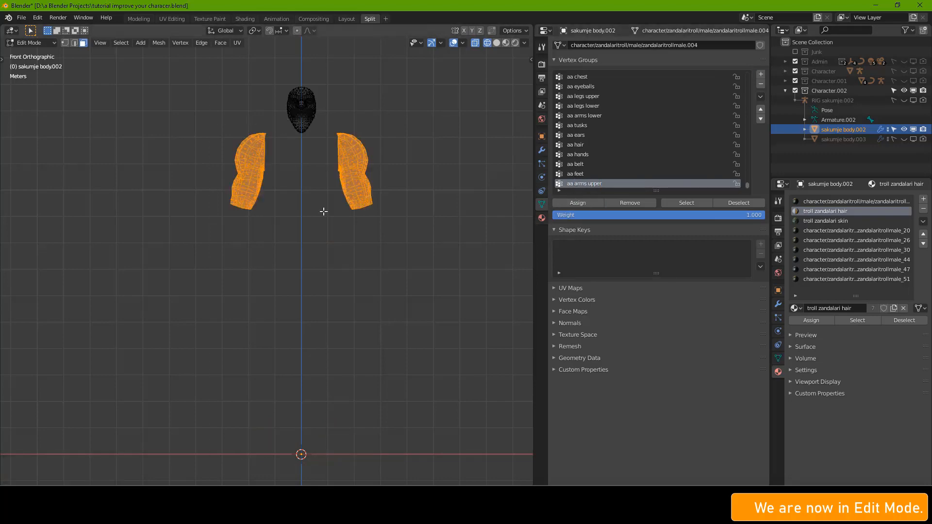
{"action": "key", "text": "h"}
- Name the vertex group for the remaining head geometry "aa head"
{"action": "double_click", "coordinate": [576, 184]}
{"action": "type", "text": "aa head"}
{"action": "key", "text": "Return"}
- Reveal all hidden body parts in front view, clear the selection, and return to Object Mode
{"action": "scroll", "coordinate": [312, 248], "scroll_direction": "down", "scroll_amount": 12}
{"action": "key", "text": "KP_1"}
{"action": "key", "text": "alt+a"}
{"action": "key", "text": "alt+h"}
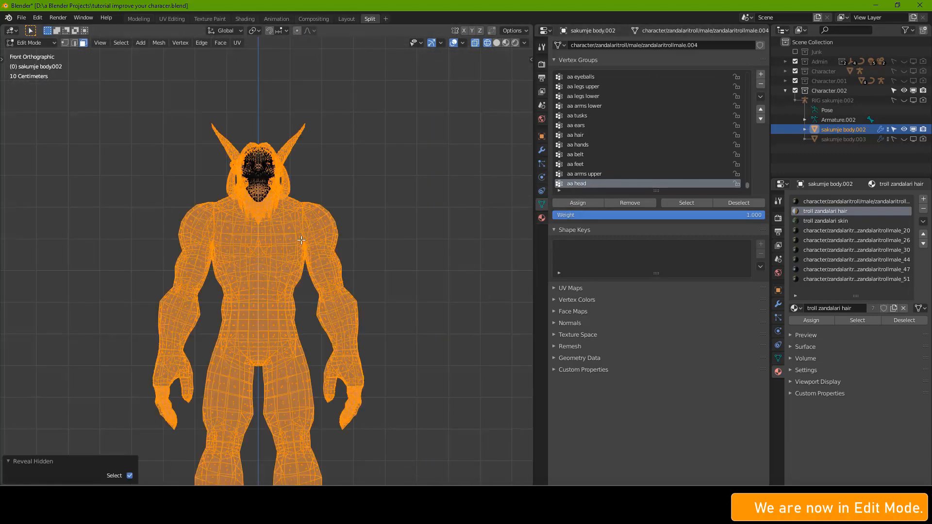
{"action": "key", "text": "ctrl+z"}
{"action": "key", "text": "alt+h"}
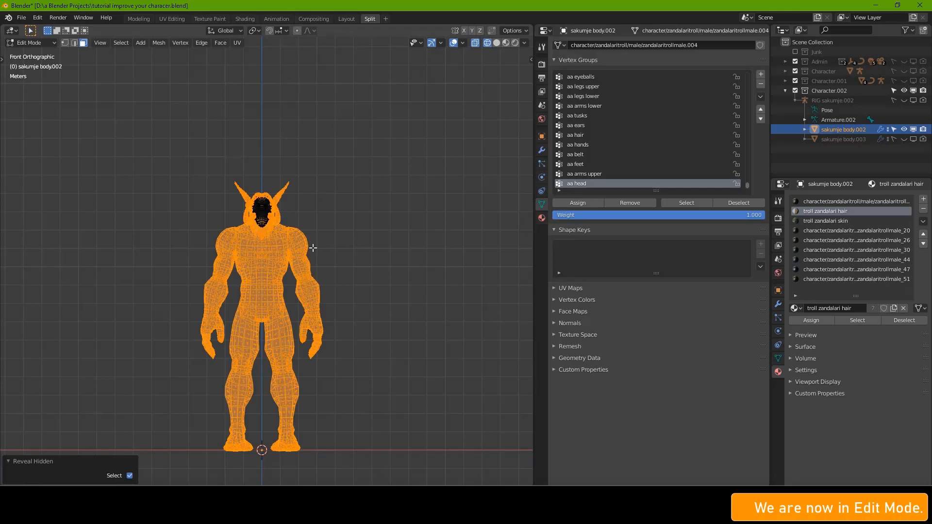
{"action": "key", "text": "alt+a"}
{"action": "key", "text": "Tab"}
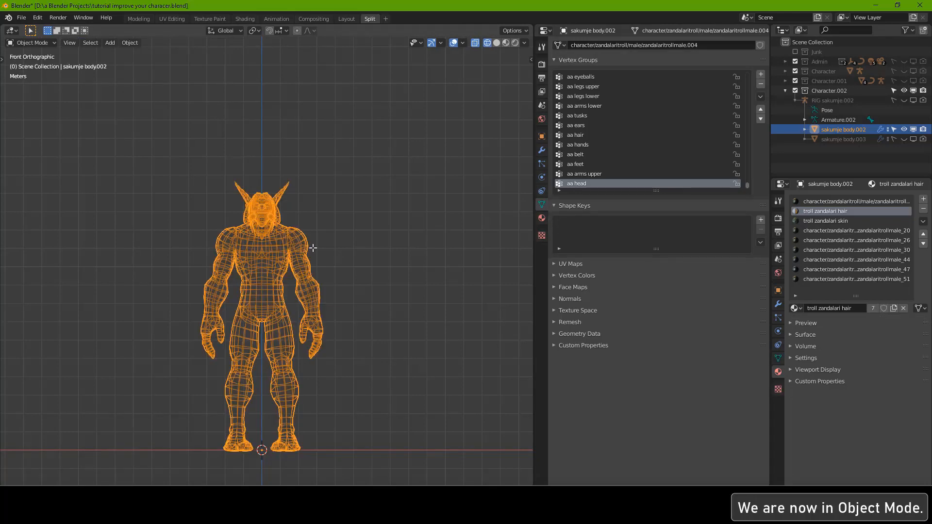
- Remove the surplus numbered material slots in solid shading, keeping troll zandalari skin and hair, and display the model in Material Preview
{"action": "left_click", "coordinate": [497, 43]}
{"action": "scroll", "coordinate": [346, 237], "scroll_direction": "up", "scroll_amount": 2}
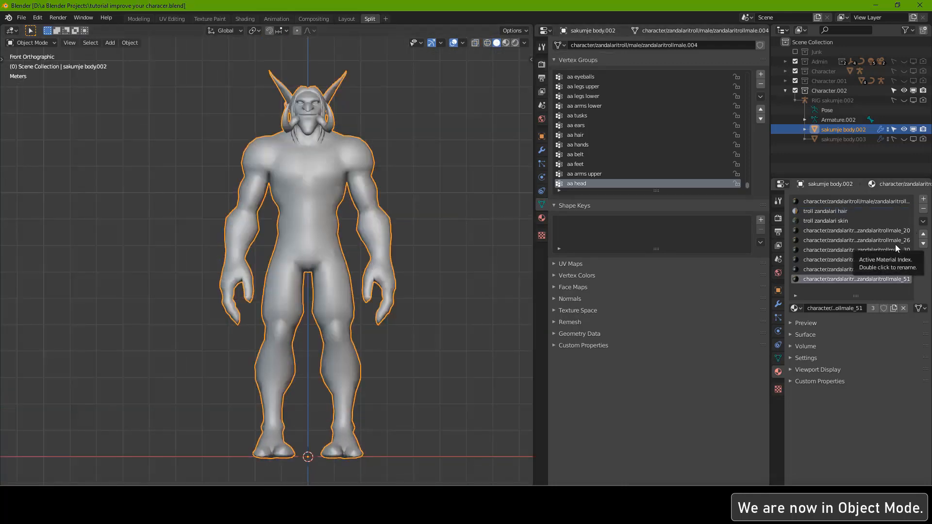
{"action": "left_click", "coordinate": [924, 210]}
{"action": "left_click", "coordinate": [923, 209]}
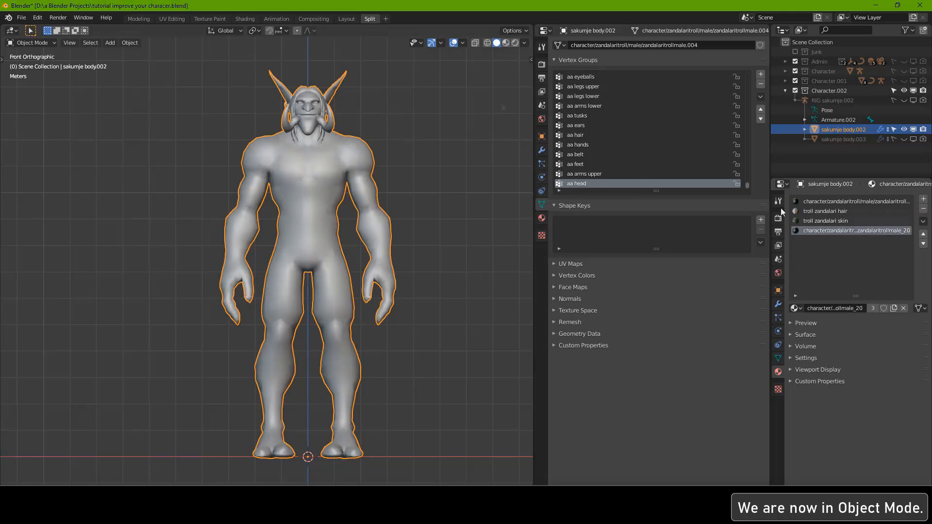
{"action": "left_click", "coordinate": [506, 43]}
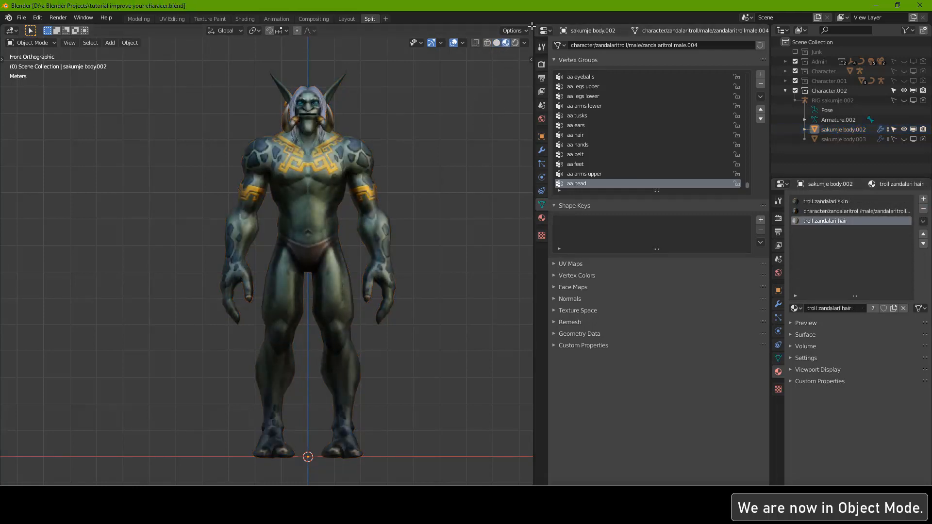
- Expand the 3D viewport over the vertex groups area, and show the surface settings of the troll zandalari skin and hair materials
{"action": "left_click_drag", "start_coordinate": [532, 25], "coordinate": [554, 28]}
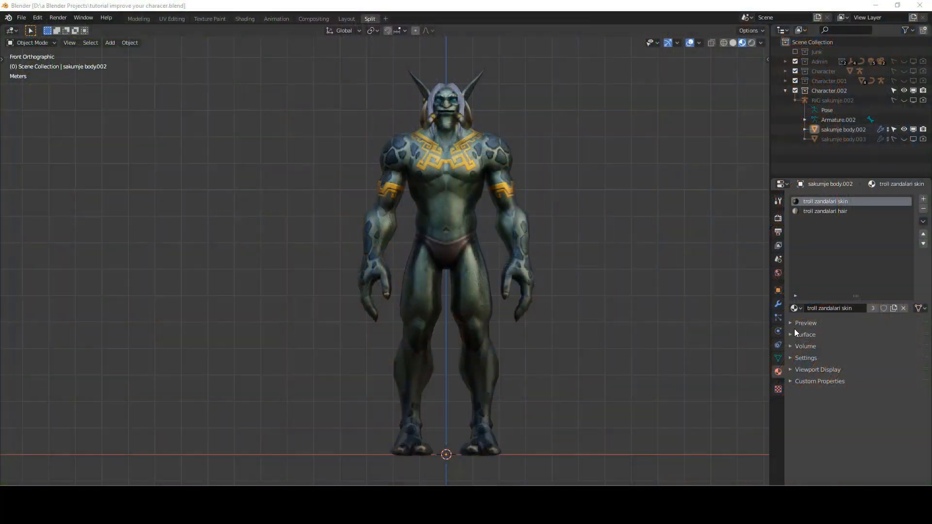
{"action": "left_click", "coordinate": [796, 334]}
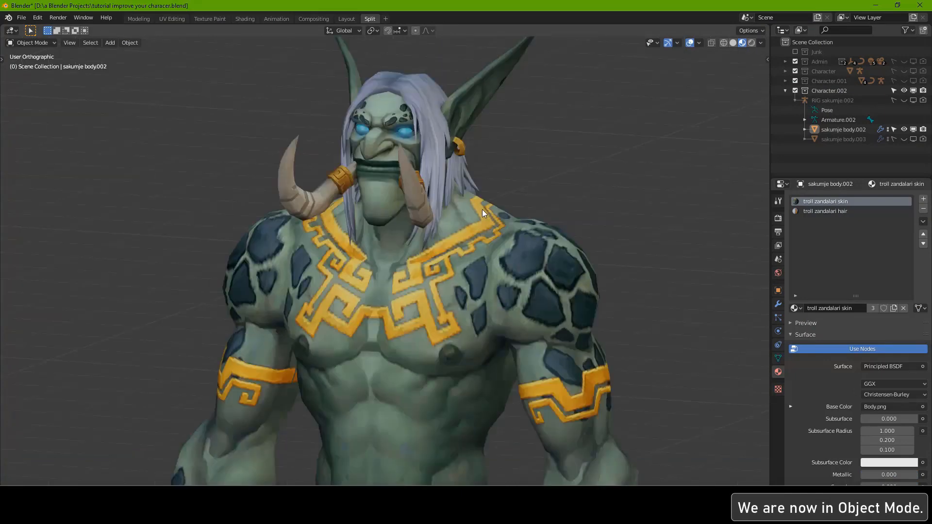
{"action": "left_click", "coordinate": [828, 211]}
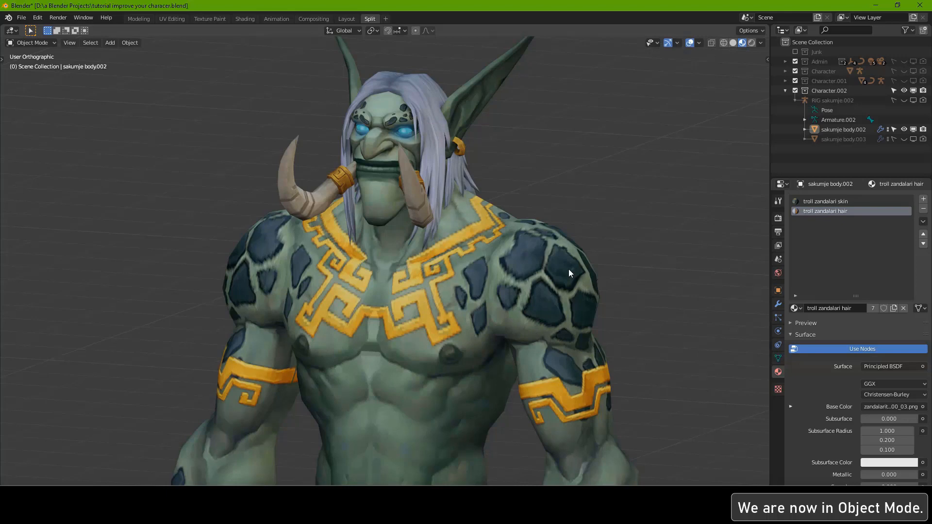
- Add a third material slot to the body with a new material named "eyes"
{"action": "left_click", "coordinate": [923, 200]}
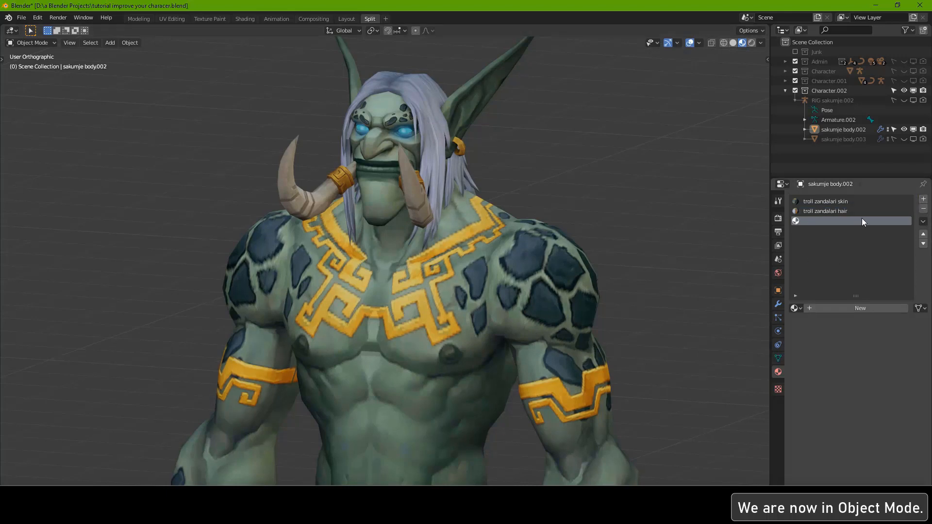
{"action": "left_click", "coordinate": [857, 311]}
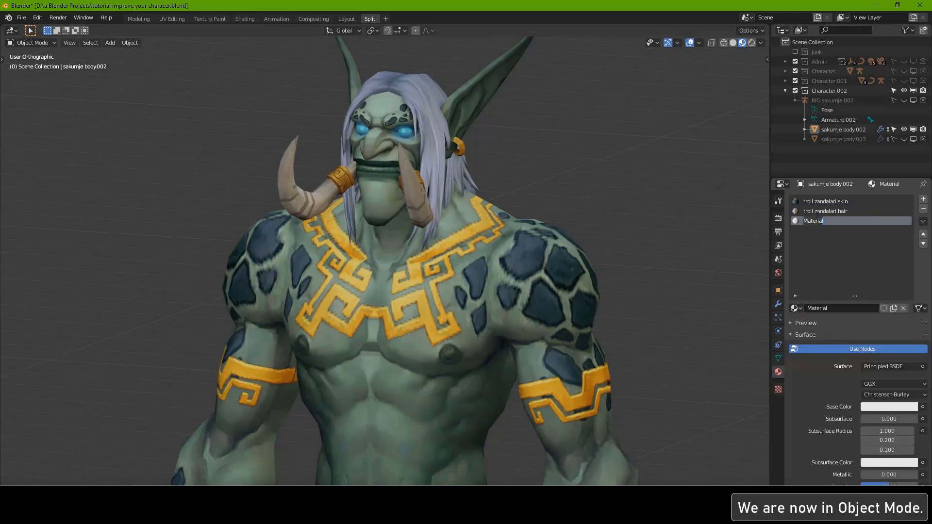
{"action": "type", "text": "eyes"}
{"action": "key", "text": "Return"}
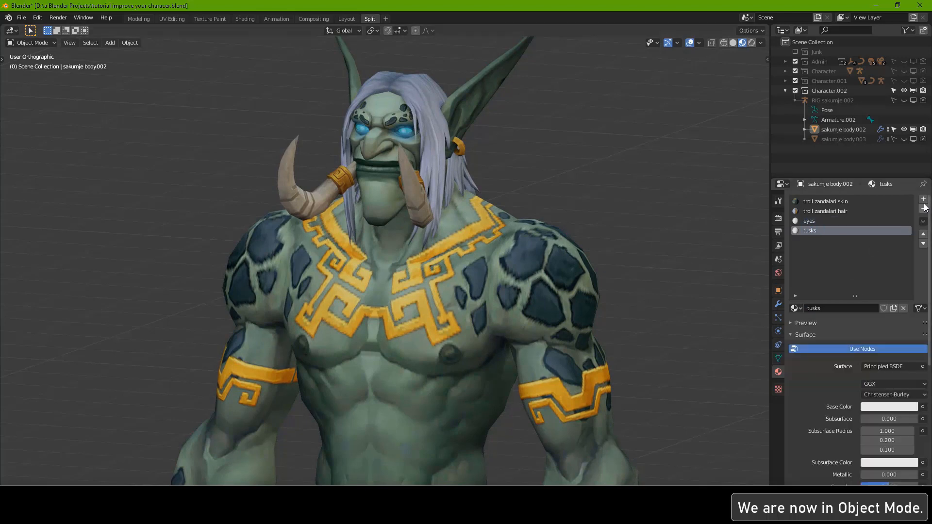
- Complete the new materials as "troll zandalari eyes", "troll zandalari tusks" and "troll zandalari gold", and save the file
{"action": "left_click", "coordinate": [808, 240]}
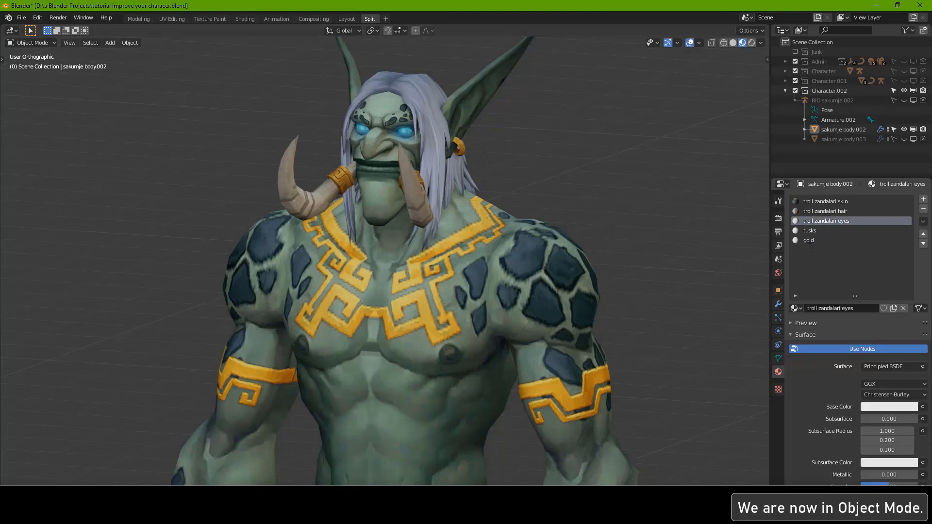
{"action": "double_click", "coordinate": [808, 240]}
{"action": "type", "text": "troll zandalari gold"}
{"action": "key", "text": "Return"}
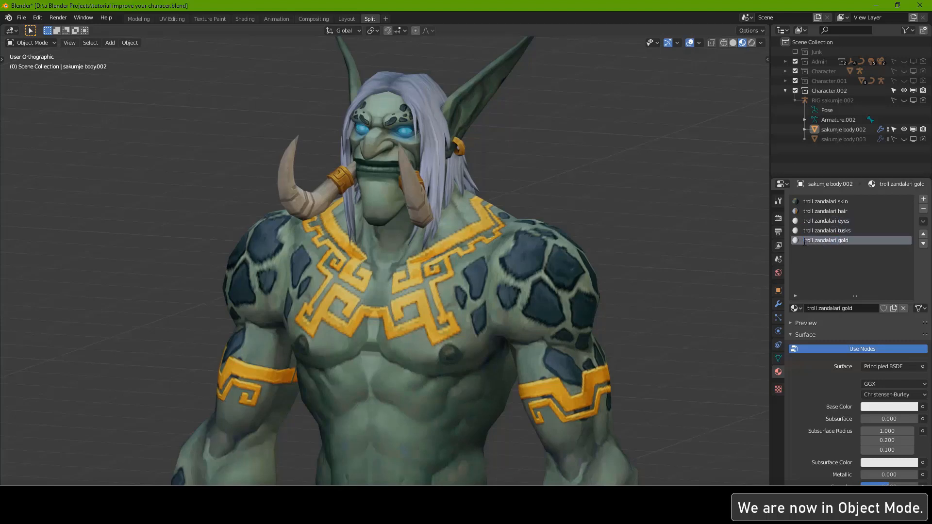
{"action": "key", "text": "ctrl+s"}
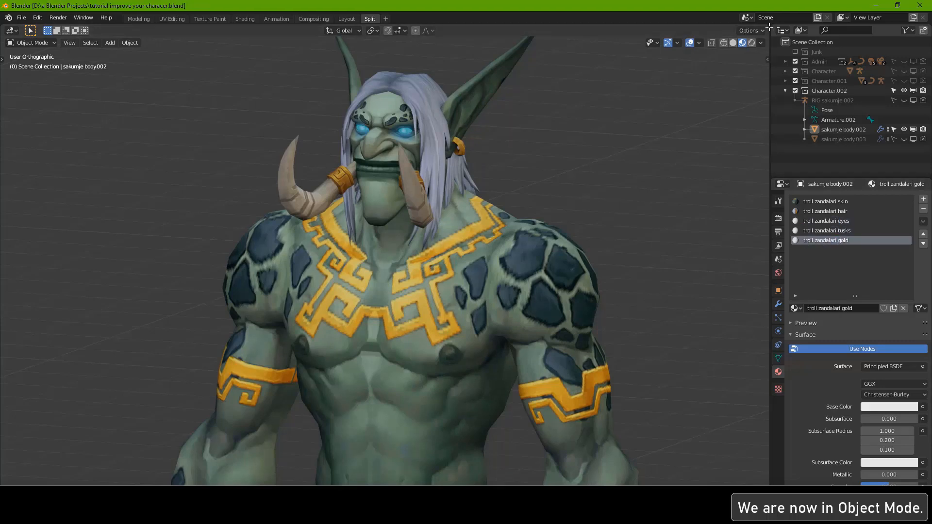
- Split the 3D viewport in two, turn the second area into a Shader Editor, and hide its sidebar
{"action": "left_click_drag", "start_coordinate": [767, 28], "coordinate": [376, 54]}
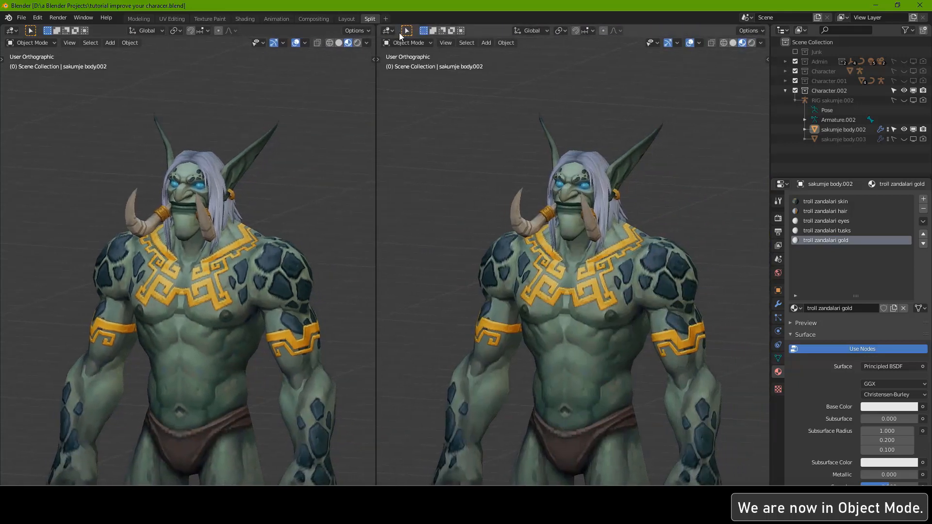
{"action": "left_click", "coordinate": [391, 30]}
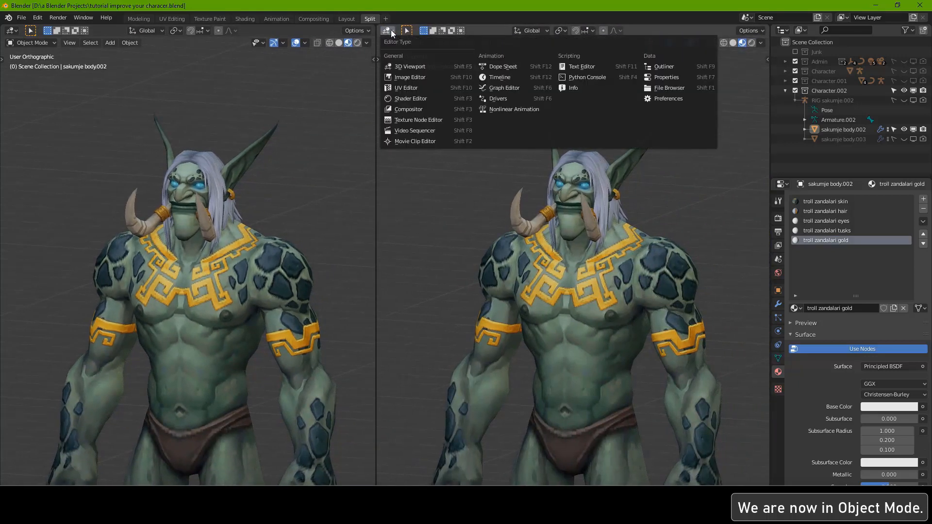
{"action": "left_click", "coordinate": [407, 99]}
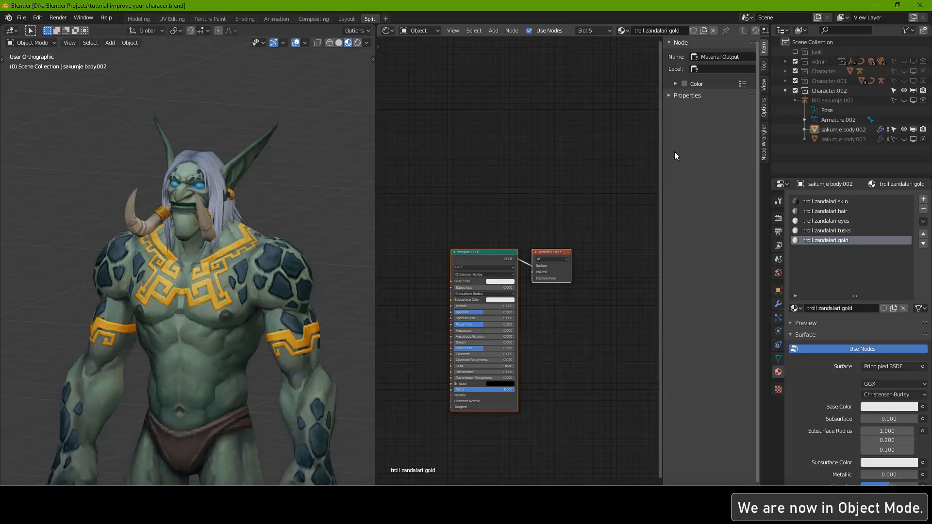
{"action": "key", "text": "n"}
{"action": "key", "text": "n"}
{"action": "key", "text": "n"}
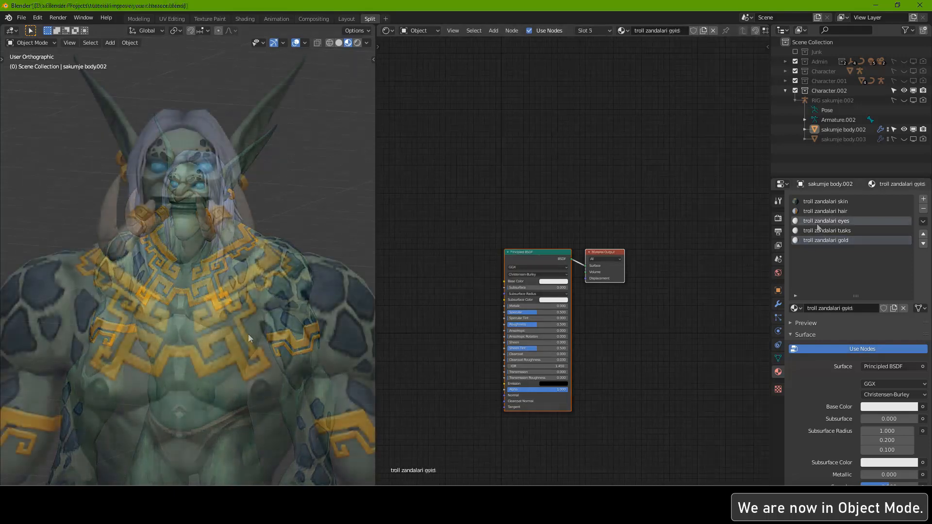
- Bring up the troll zandalari eyes material's nodes in the Shader Editor and show the material's preview
{"action": "left_click", "coordinate": [826, 221]}
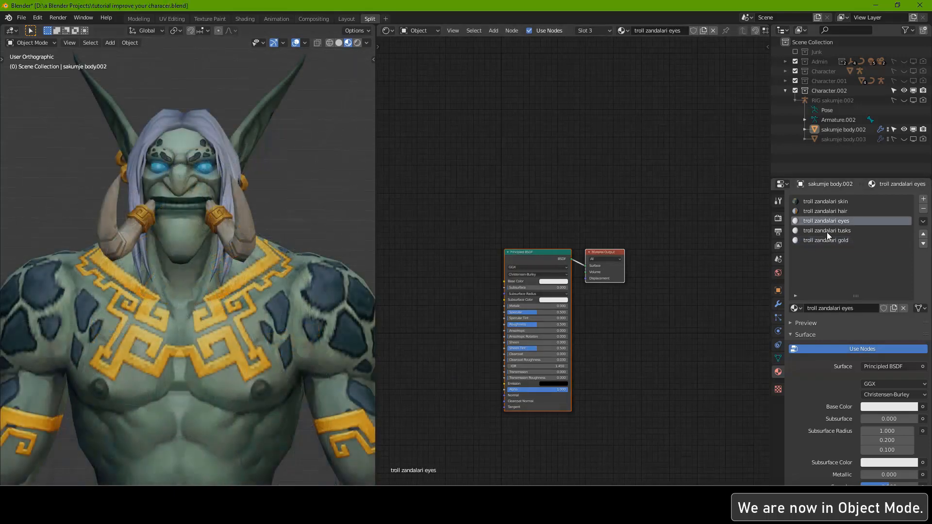
{"action": "middle_click_drag", "start_coordinate": [585, 326], "coordinate": [622, 284]}
{"action": "scroll", "coordinate": [663, 260], "scroll_direction": "up", "scroll_amount": 6}
{"action": "scroll", "coordinate": [663, 260], "scroll_direction": "down", "scroll_amount": 3}
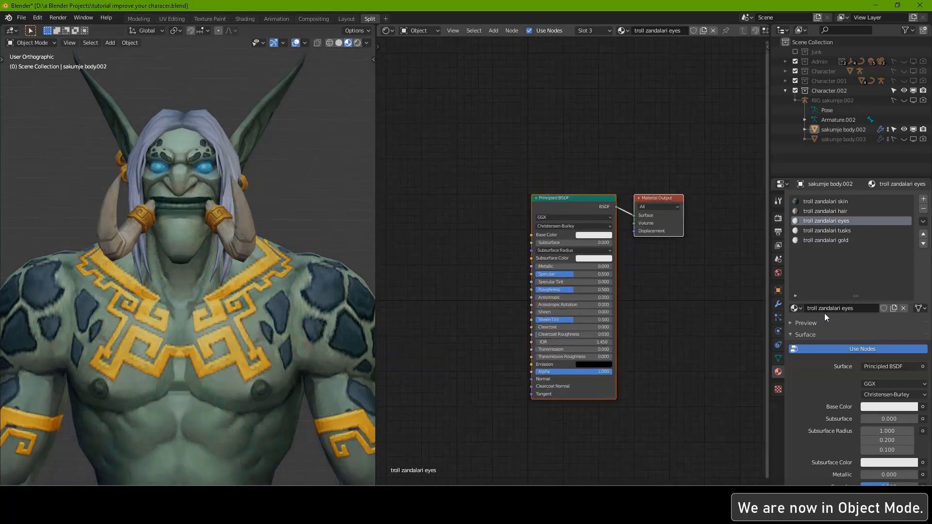
{"action": "left_click", "coordinate": [791, 324]}
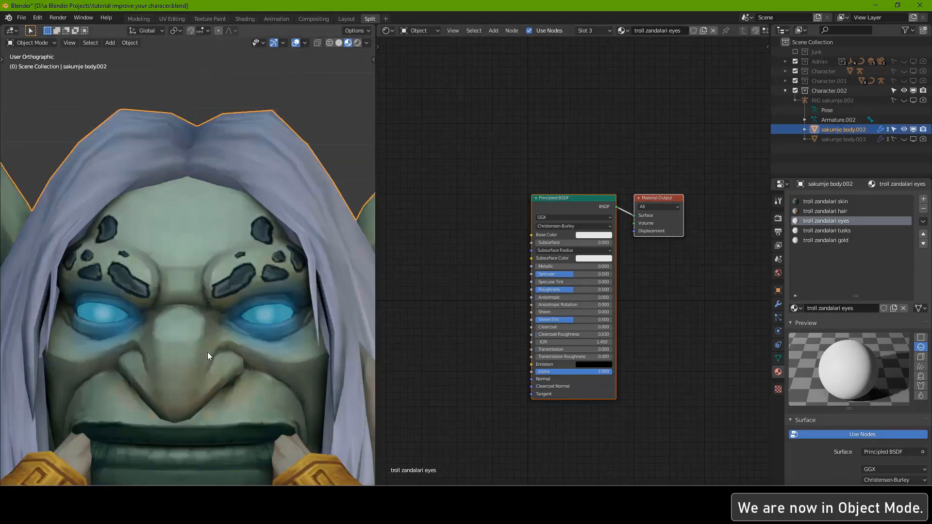
- Select the faces of both eyeballs, assign the troll zandalari eyes material to them, and return to Object Mode
{"action": "key", "text": "Tab"}
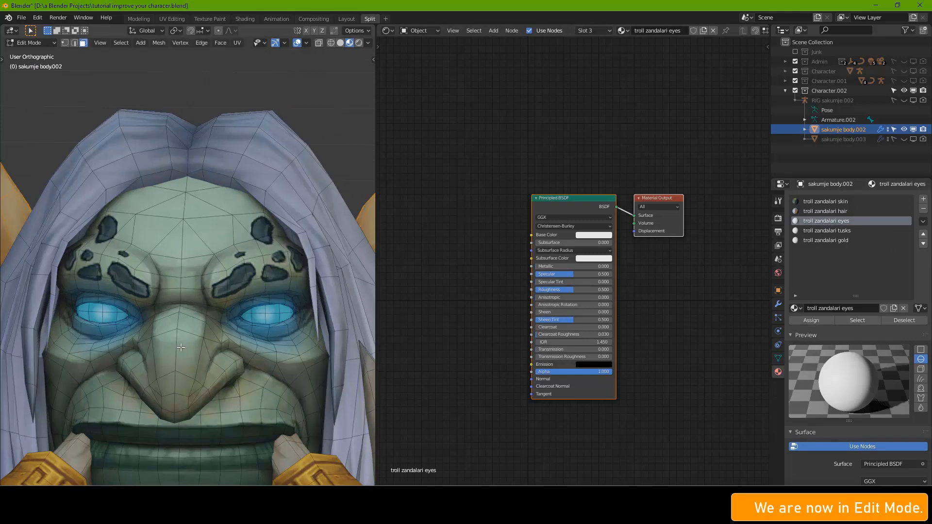
{"action": "left_click", "coordinate": [265, 314]}
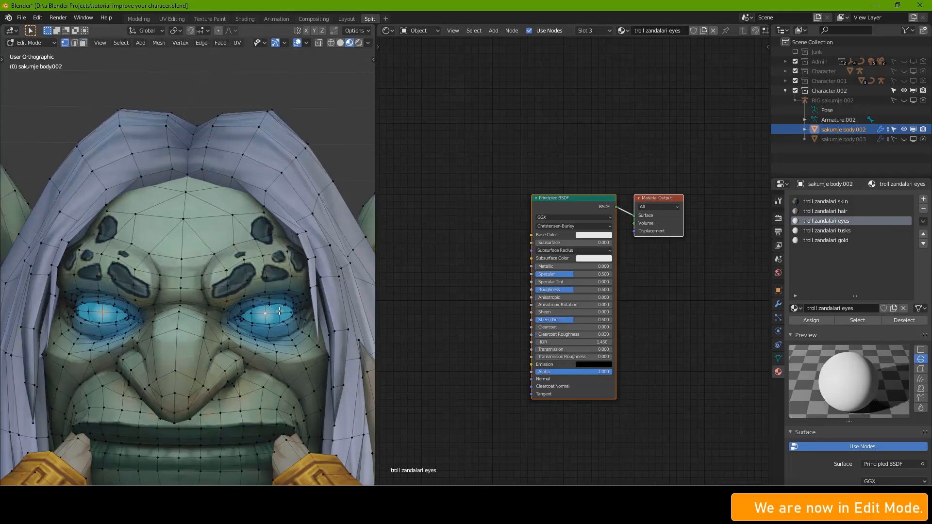
{"action": "key", "text": "ctrl+KP_Add"}
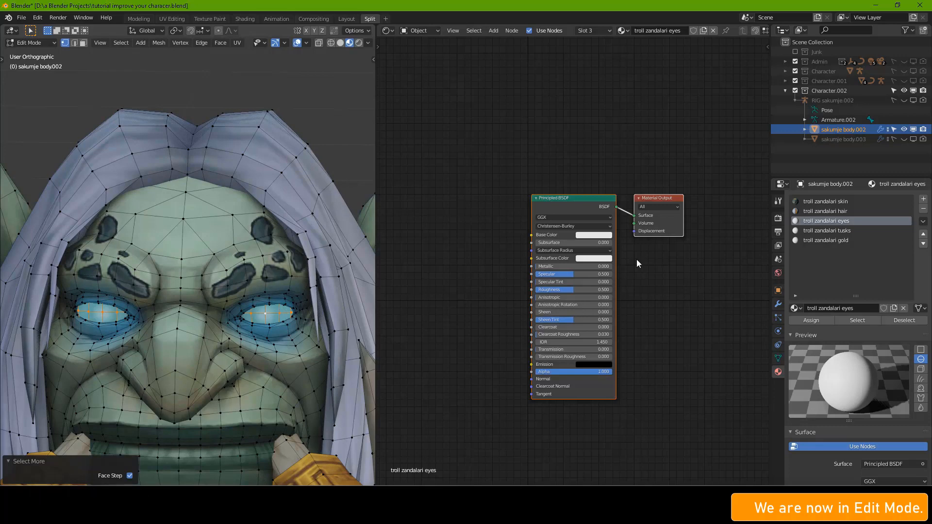
{"action": "left_click", "coordinate": [811, 322]}
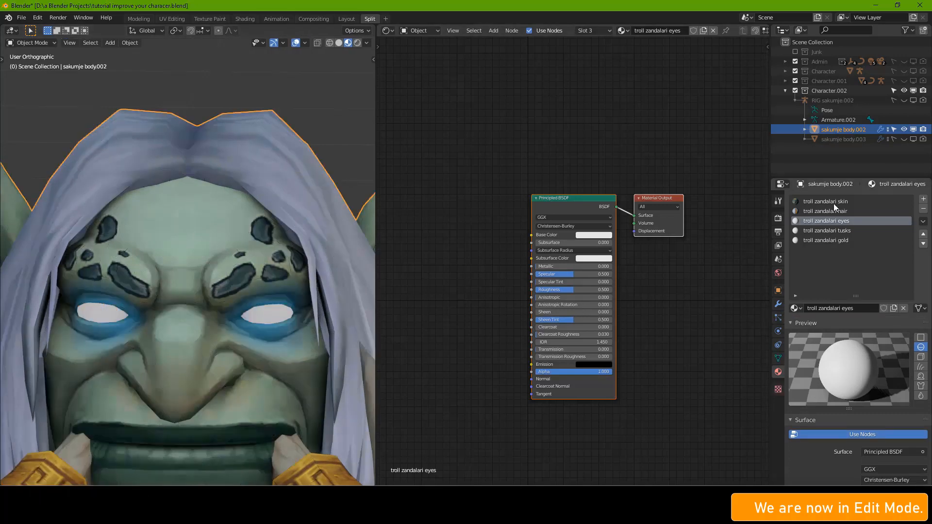
{"action": "key", "text": "Tab"}
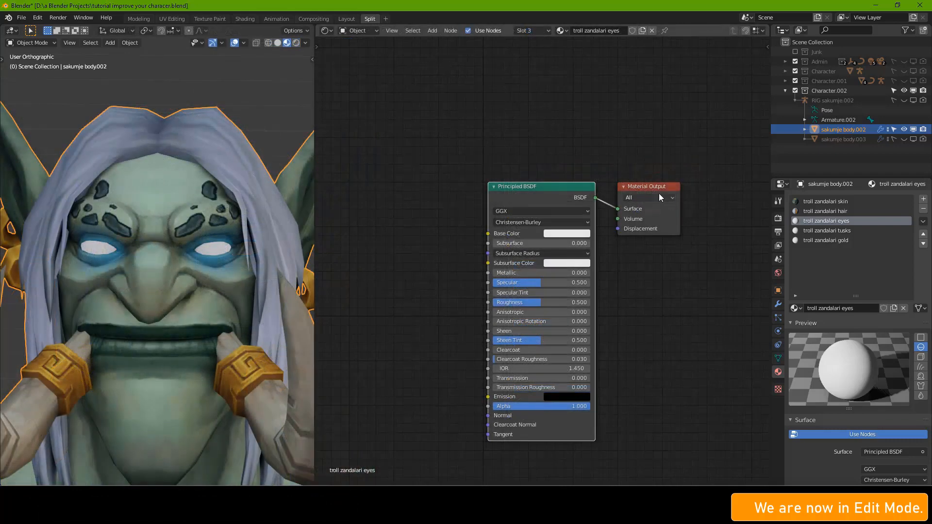
- Examine the Principled BSDF and Material Output nodes of the troll zandalari eyes material
{"action": "left_click", "coordinate": [659, 195]}
{"action": "left_click", "coordinate": [651, 188]}
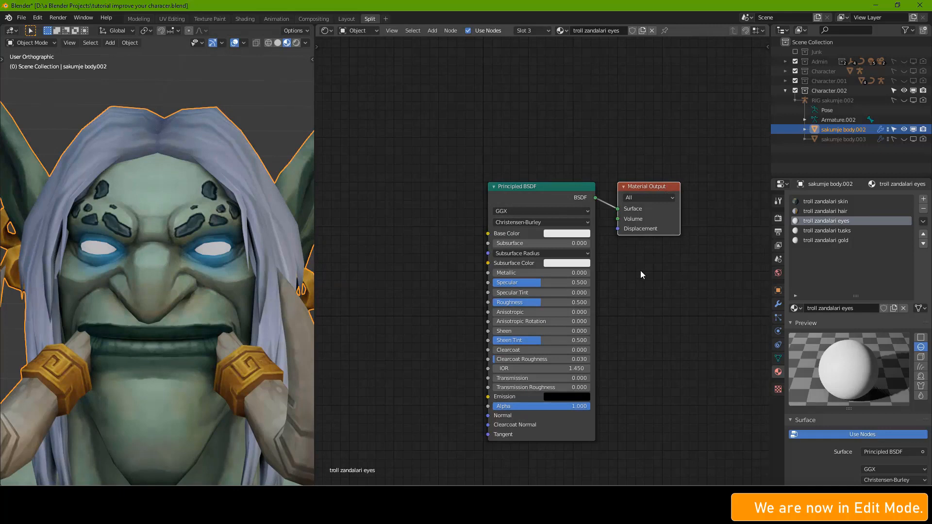
{"action": "scroll", "coordinate": [639, 270], "scroll_direction": "up", "scroll_amount": 2}
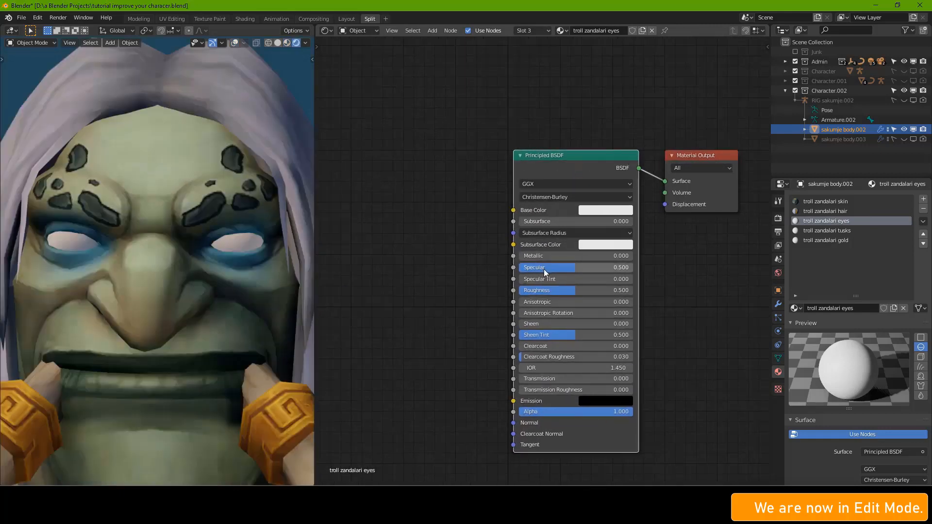
- Try a glossy metallic look for the eyes with Metallic 1.000, Roughness 0.095 and a blue emission colour
{"action": "scroll", "coordinate": [543, 269], "scroll_direction": "up", "scroll_amount": 2}
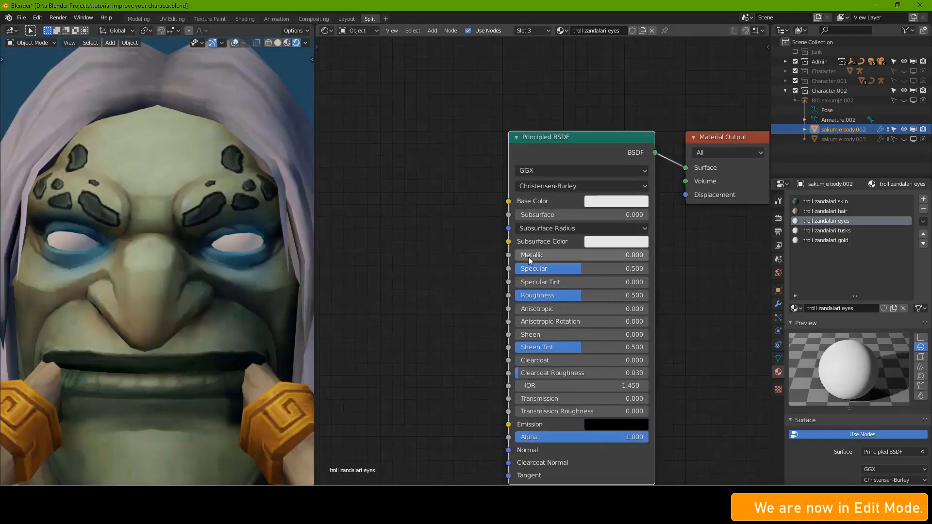
{"action": "left_click_drag", "start_coordinate": [528, 257], "coordinate": [646, 256]}
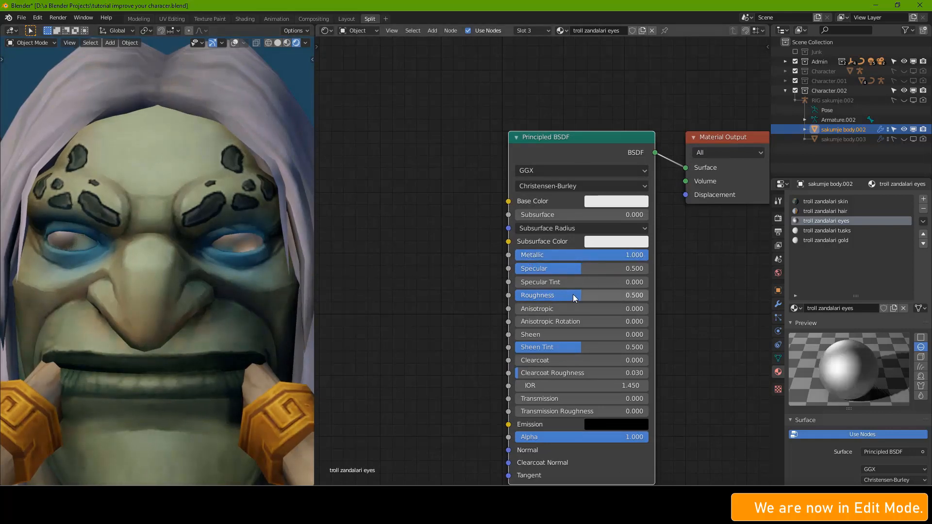
{"action": "left_click_drag", "start_coordinate": [572, 295], "coordinate": [533, 295]}
{"action": "middle_click_drag", "start_coordinate": [145, 287], "coordinate": [99, 291]}
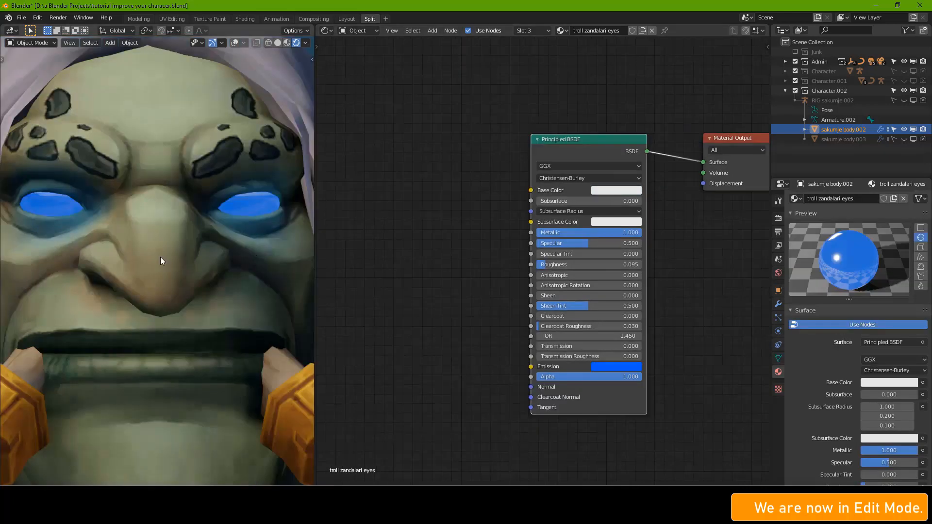
{"action": "scroll", "coordinate": [183, 261], "scroll_direction": "up", "scroll_amount": 2}
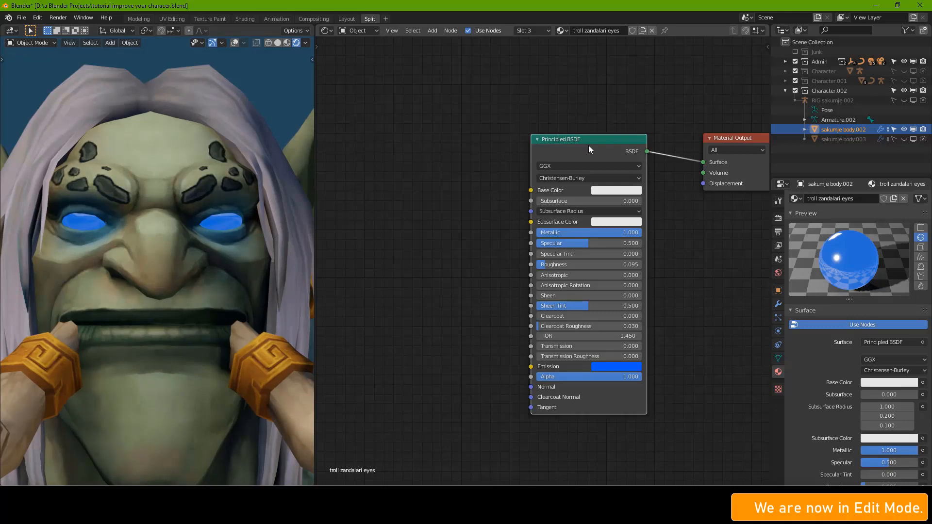
- Replace the eyes material's Principled BSDF with an Emission shader linked to the output's Surface, and set its strength to 26.900
{"action": "key", "text": "x"}
{"action": "key", "text": "Home"}
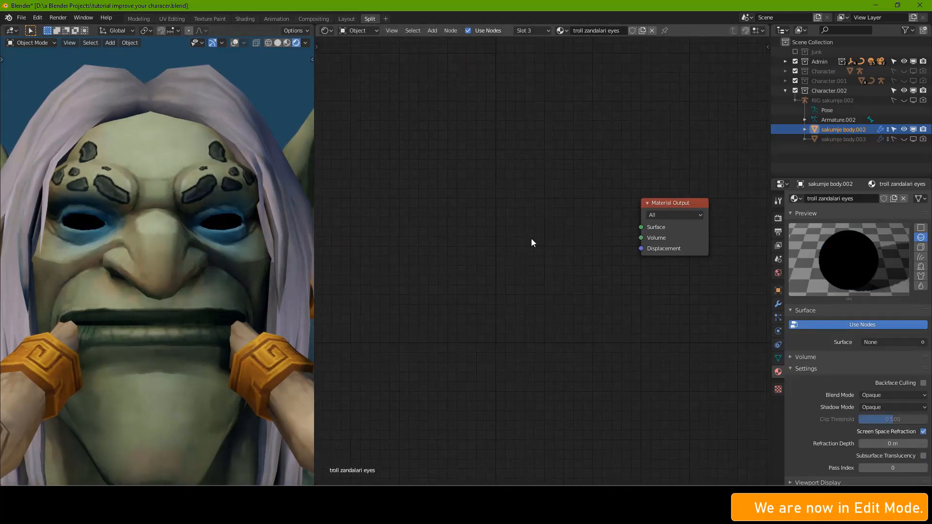
{"action": "scroll", "coordinate": [518, 235], "scroll_direction": "up", "scroll_amount": 1}
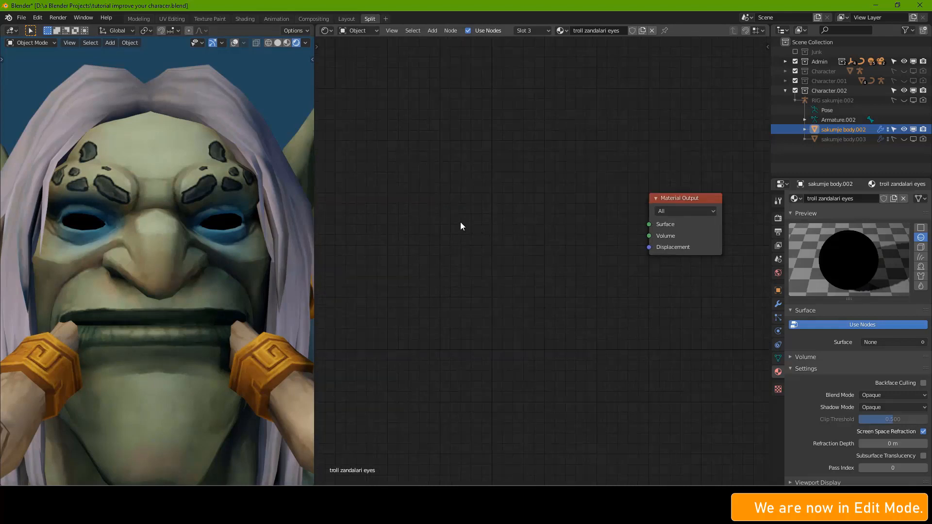
{"action": "key", "text": "shift+a"}
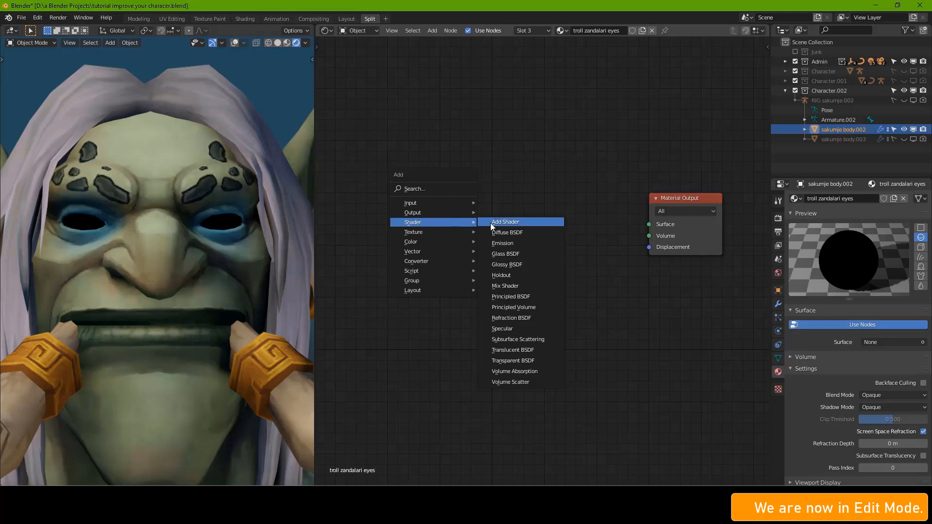
{"action": "left_click", "coordinate": [503, 243]}
{"action": "left_click", "coordinate": [519, 191]}
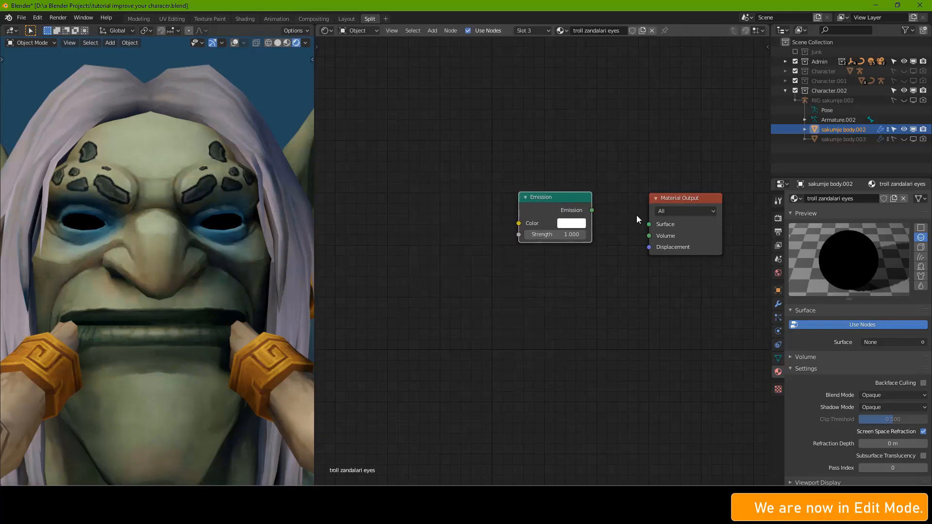
{"action": "left_click_drag", "start_coordinate": [592, 211], "coordinate": [649, 224]}
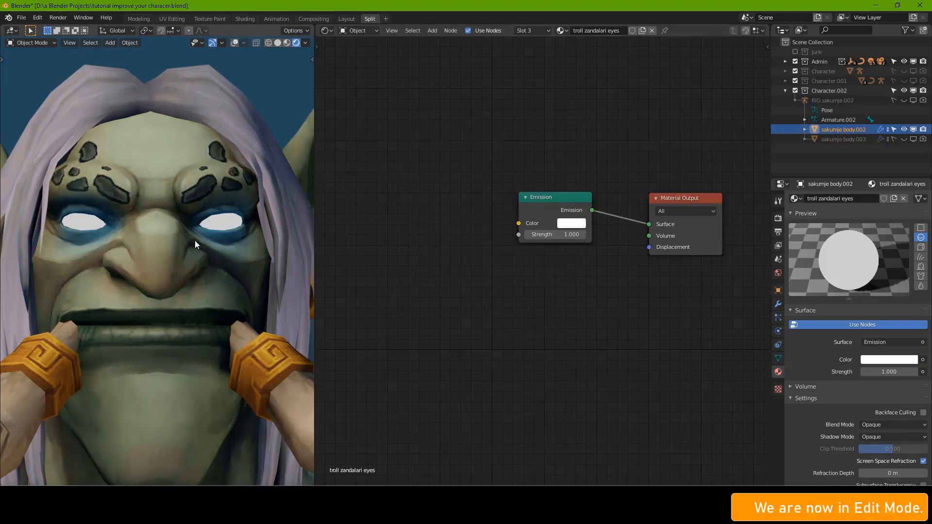
{"action": "left_click_drag", "start_coordinate": [559, 233], "coordinate": [662, 233]}
- Add an Image Texture node using Body.png and link its colour to the Emission shader's Color input
{"action": "scroll", "coordinate": [428, 280], "scroll_direction": "down", "scroll_amount": 2}
{"action": "middle_click_drag", "start_coordinate": [429, 281], "coordinate": [510, 290]}
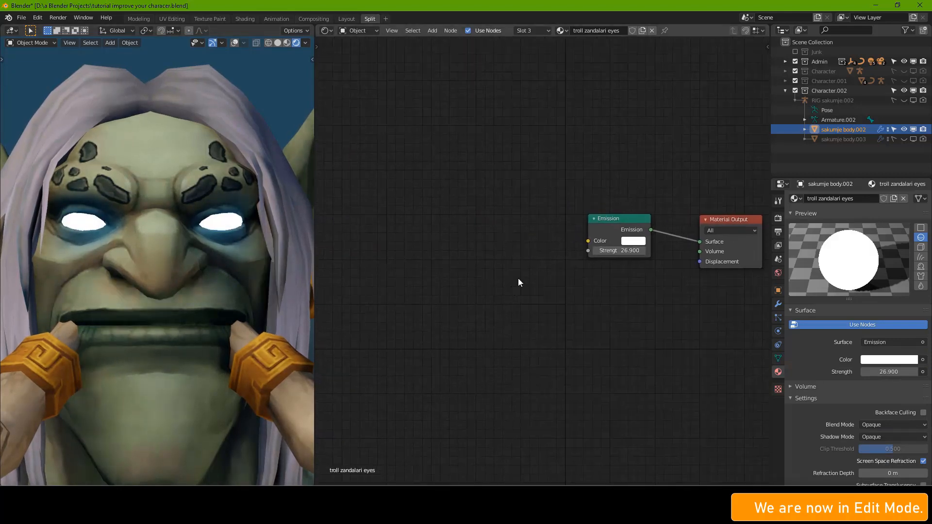
{"action": "key", "text": "shift+a"}
{"action": "mouse_move", "coordinate": [466, 241]}
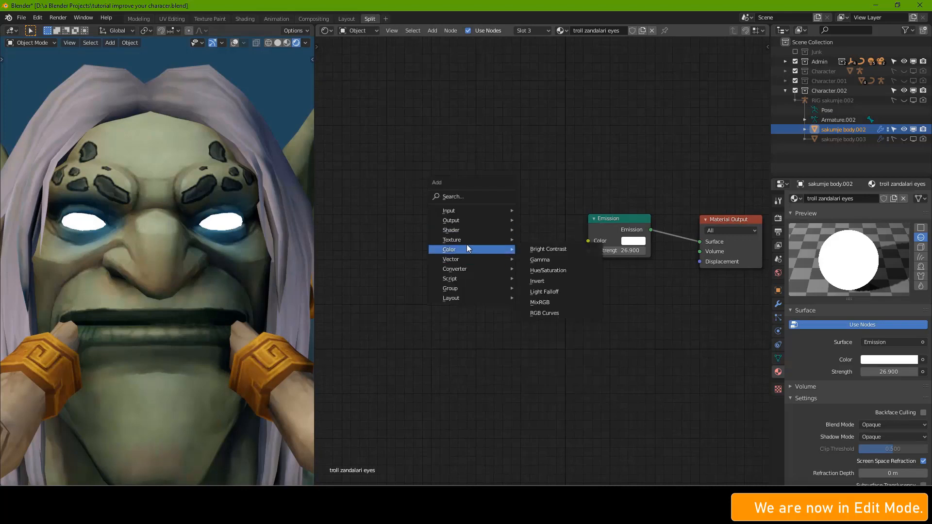
{"action": "left_click", "coordinate": [549, 316]}
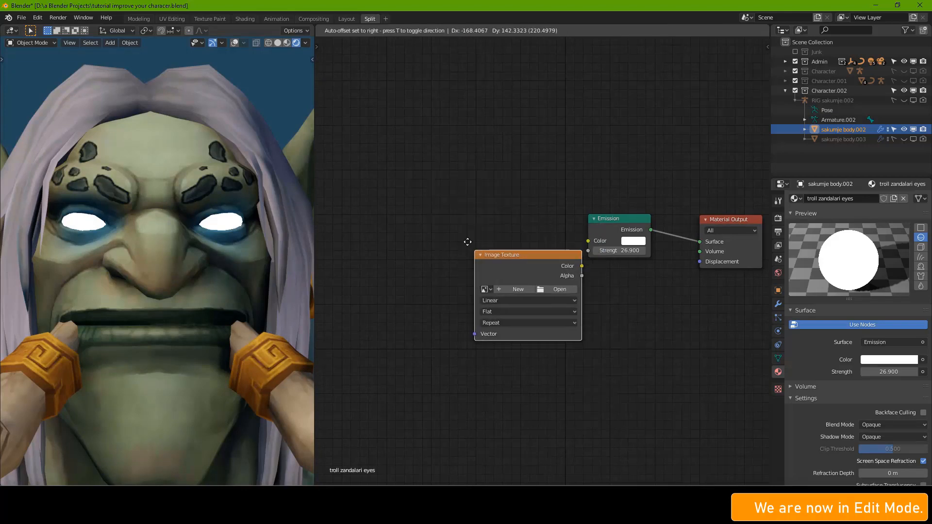
{"action": "left_click", "coordinate": [427, 215]}
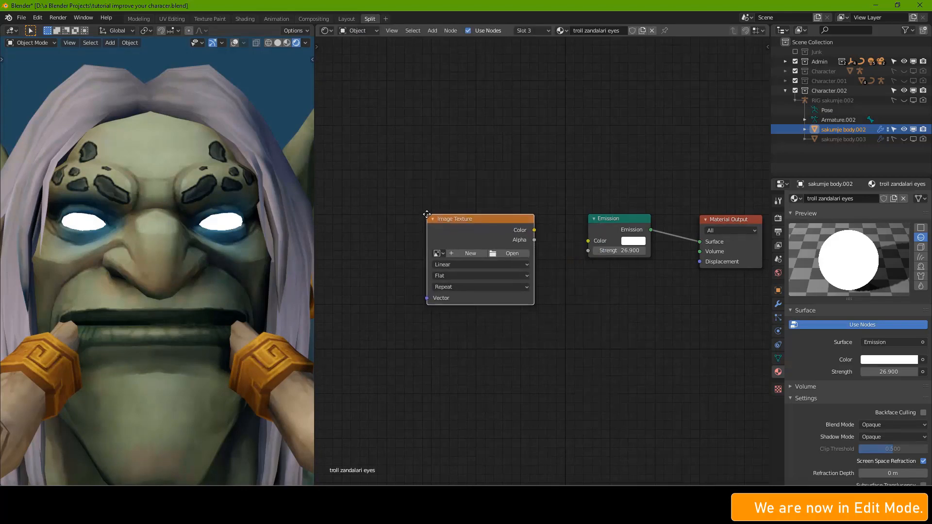
{"action": "left_click", "coordinate": [439, 253]}
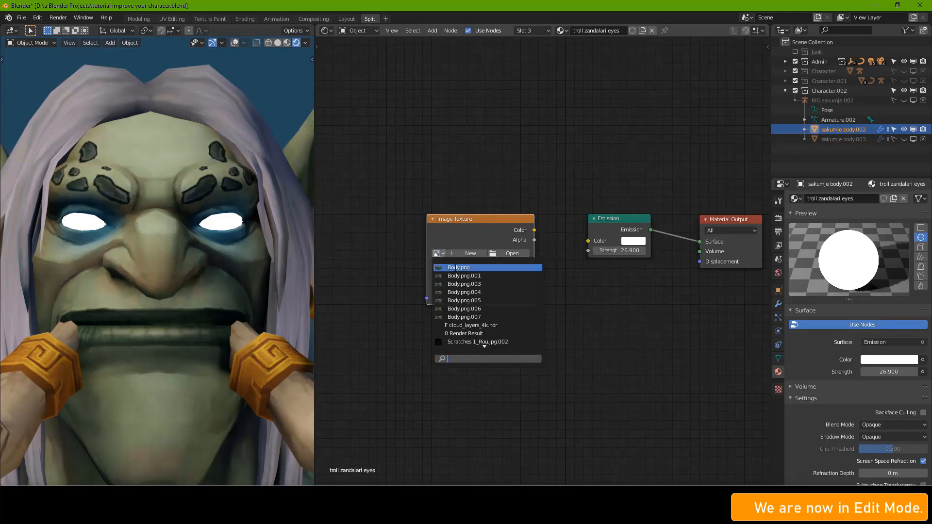
{"action": "left_click", "coordinate": [455, 267]}
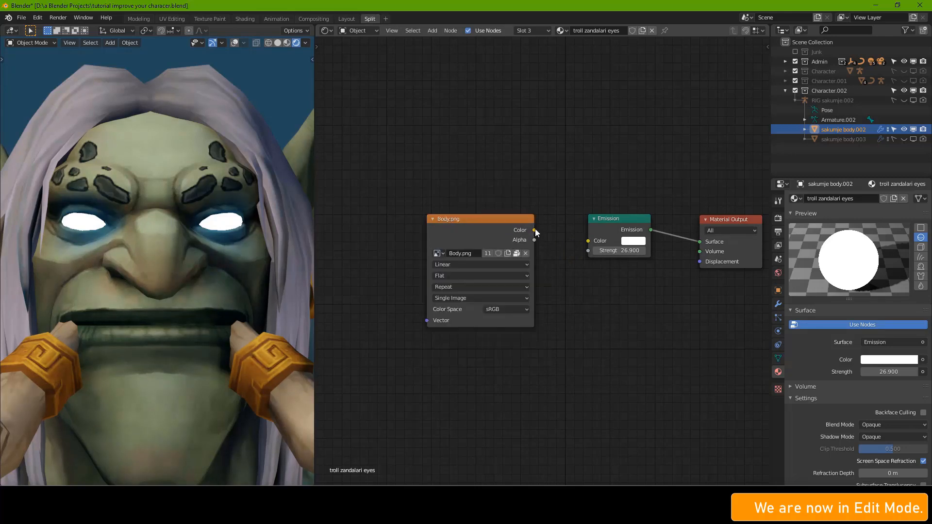
{"action": "left_click_drag", "start_coordinate": [535, 230], "coordinate": [589, 242]}
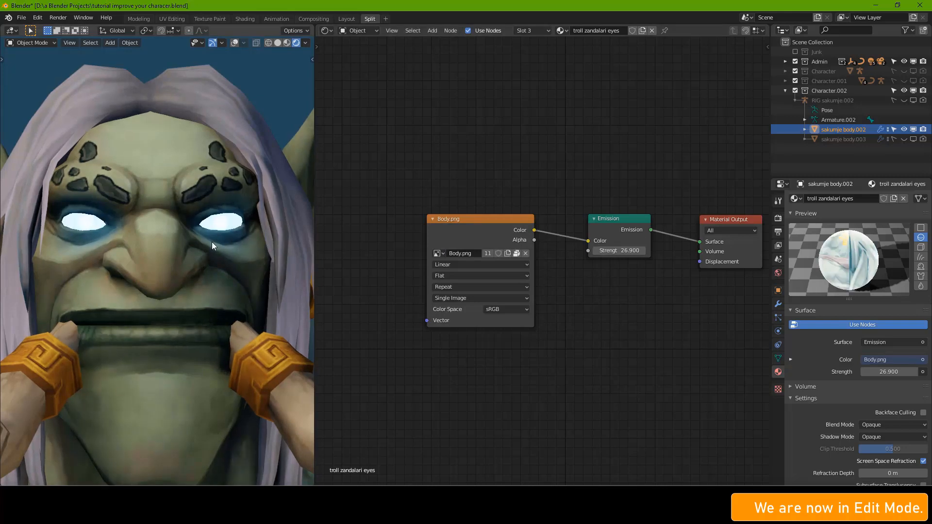
- Set the eyes' Emission strength to 1, raise it to 6.400, and enable Bloom in the Eevee render settings
{"action": "left_click", "coordinate": [627, 250]}
{"action": "type", "text": "1"}
{"action": "key", "text": "Return"}
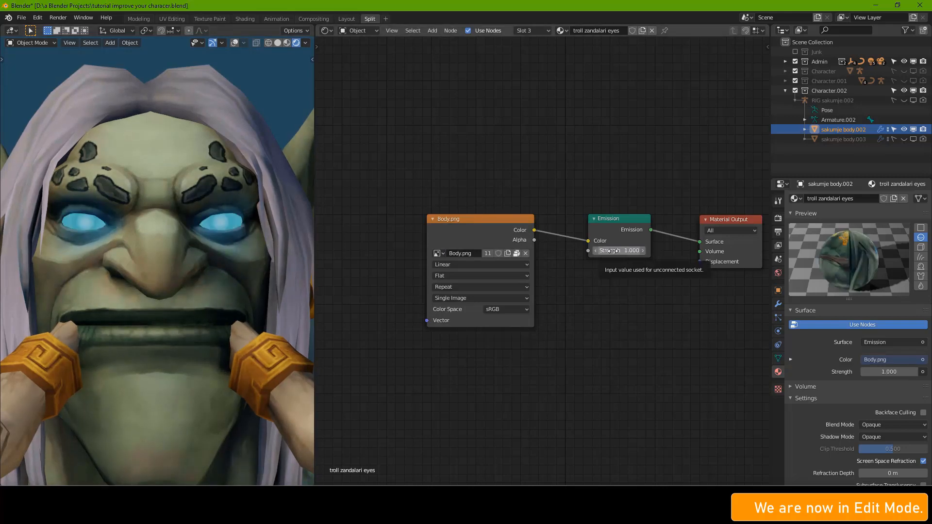
{"action": "left_click_drag", "start_coordinate": [611, 251], "coordinate": [640, 250]}
{"action": "left_click", "coordinate": [778, 219]}
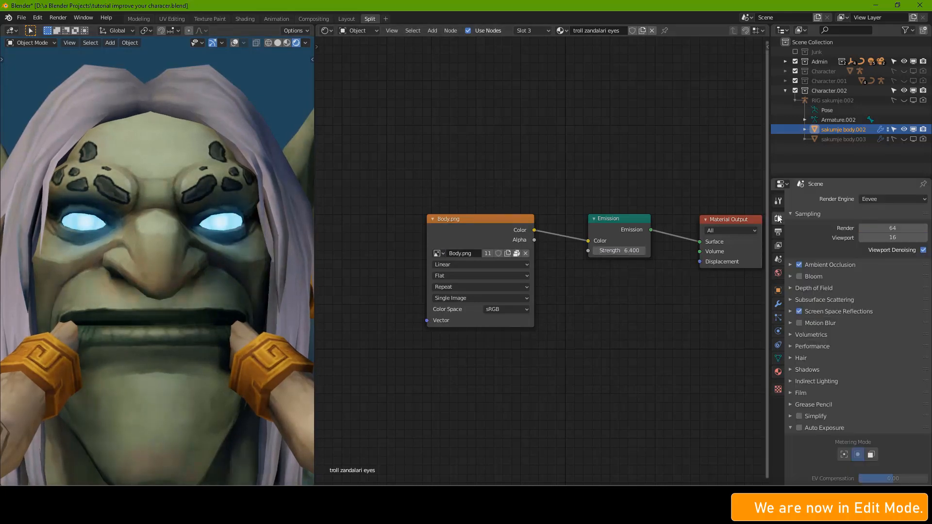
{"action": "left_click", "coordinate": [799, 276]}
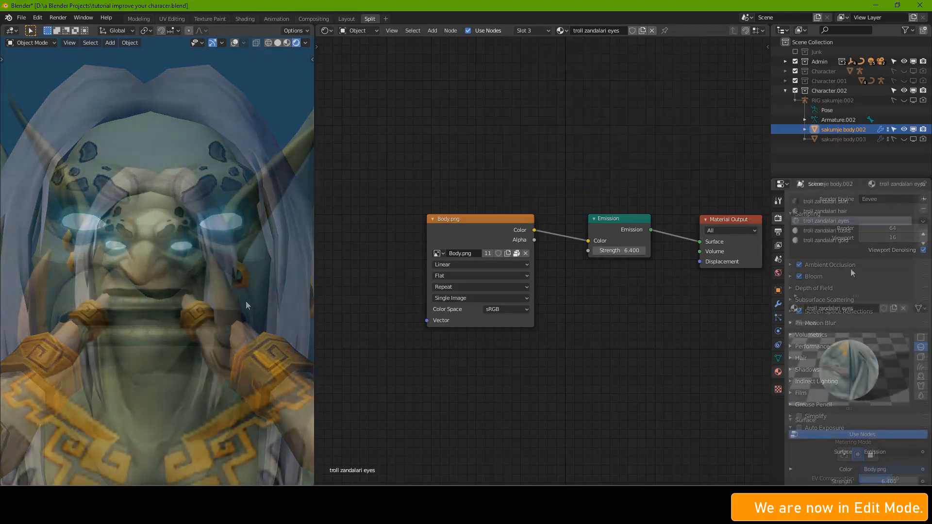
- In Edit Mode, clear the selection, select only the aa tusks vertex group and assign the troll zandalari tusks material to it
{"action": "left_click", "coordinate": [826, 231]}
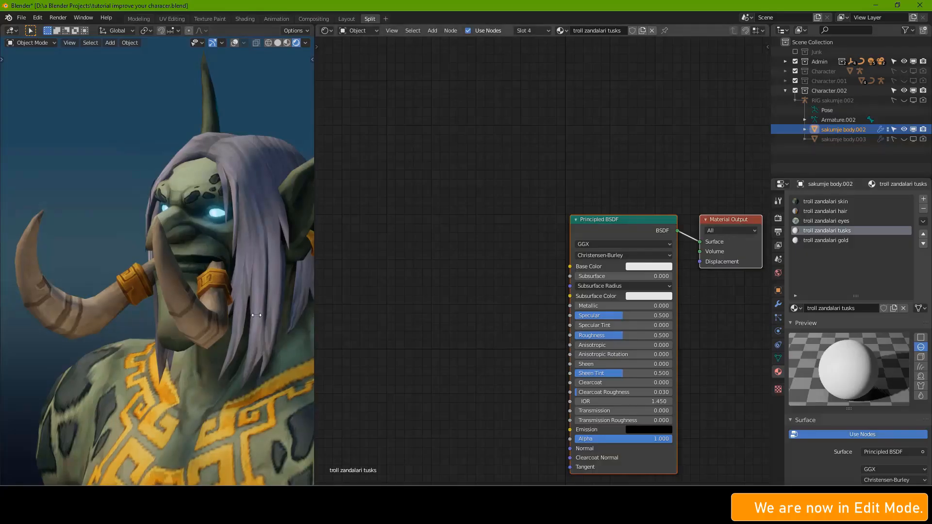
{"action": "key", "text": "Tab"}
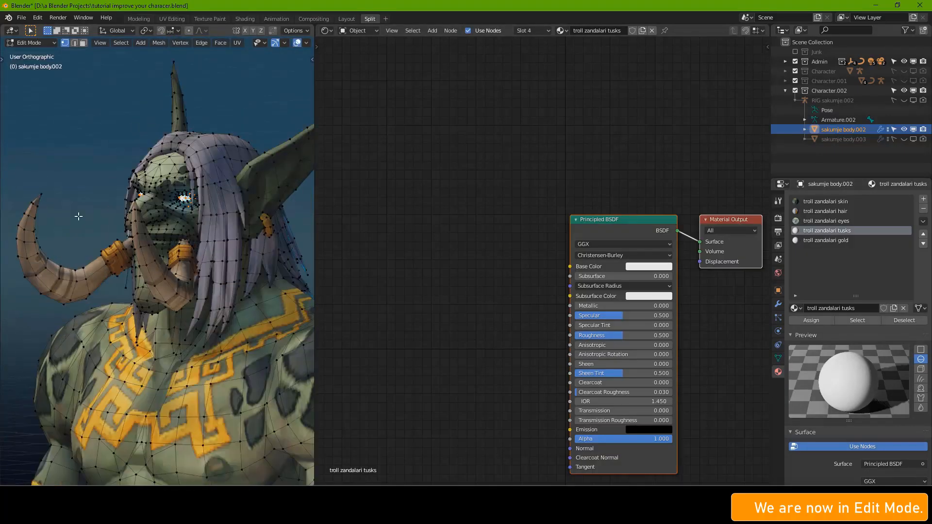
{"action": "key", "text": "alt+a"}
{"action": "left_click", "coordinate": [778, 358]}
{"action": "left_click", "coordinate": [795, 276]}
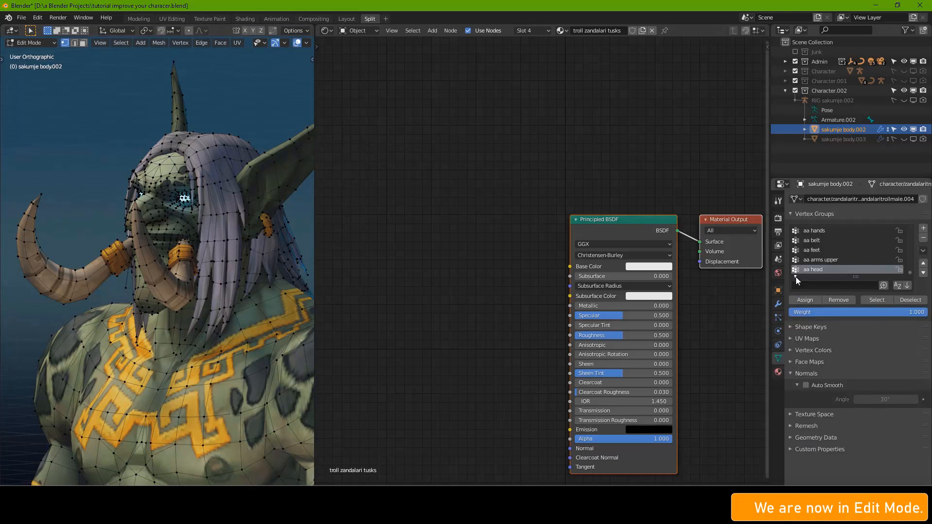
{"action": "left_click", "coordinate": [808, 285]}
{"action": "type", "text": "tusks"}
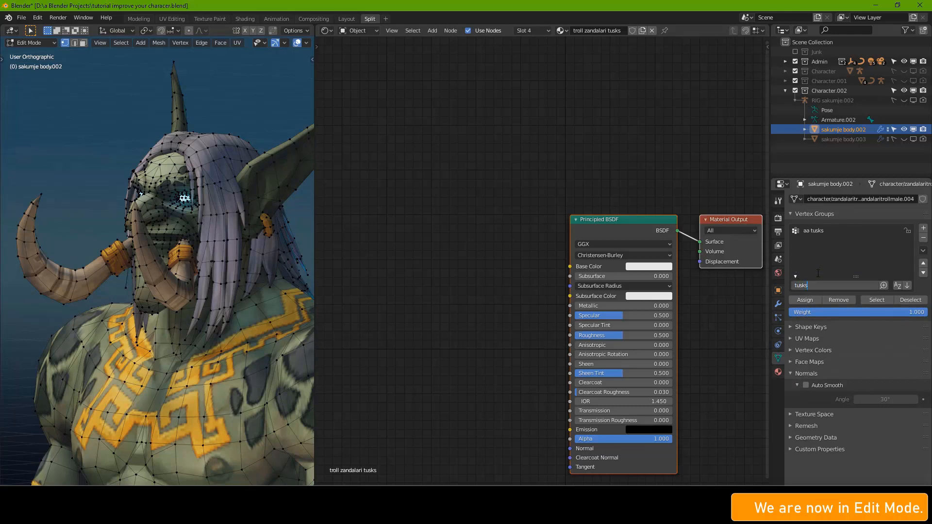
{"action": "key", "text": "Return"}
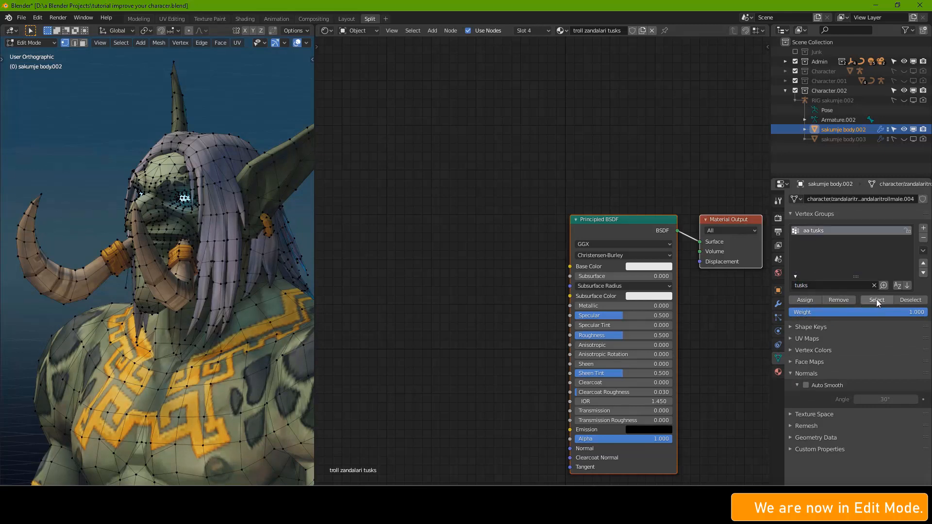
{"action": "left_click", "coordinate": [876, 300]}
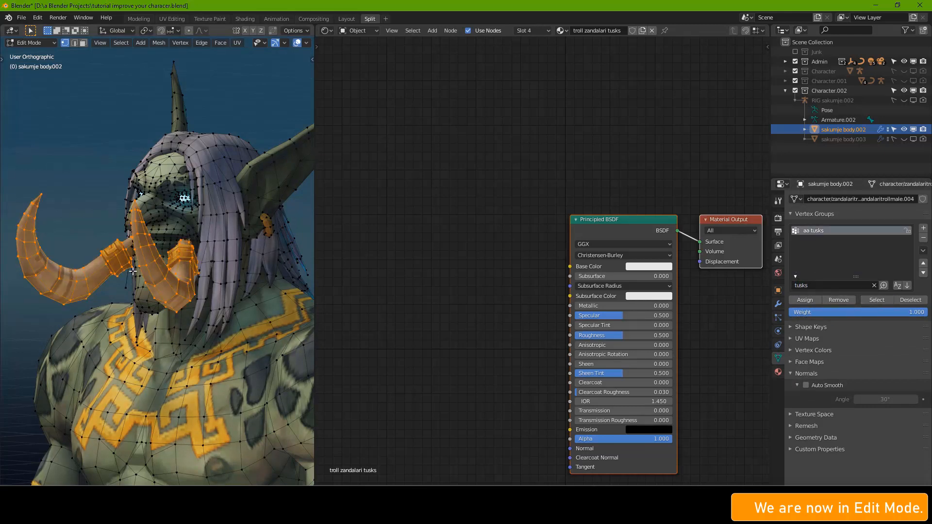
{"action": "left_click", "coordinate": [778, 372]}
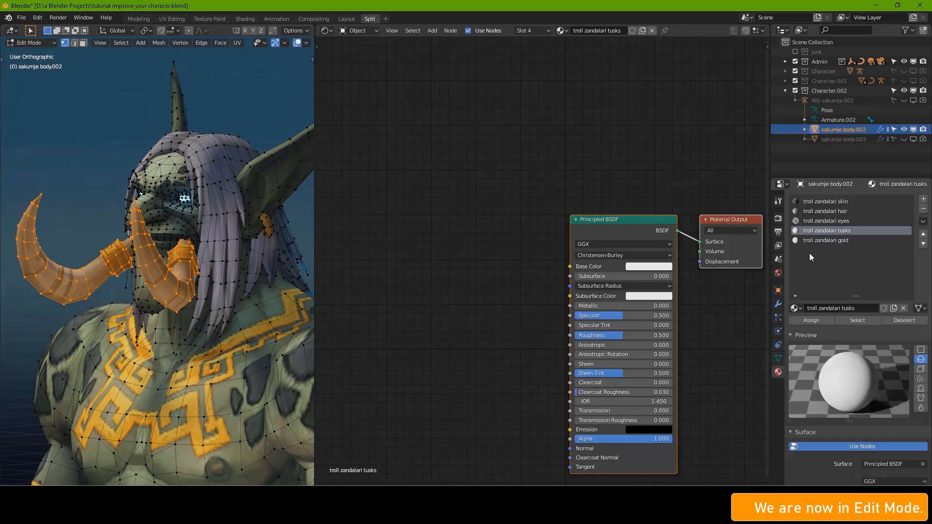
{"action": "left_click", "coordinate": [808, 321]}
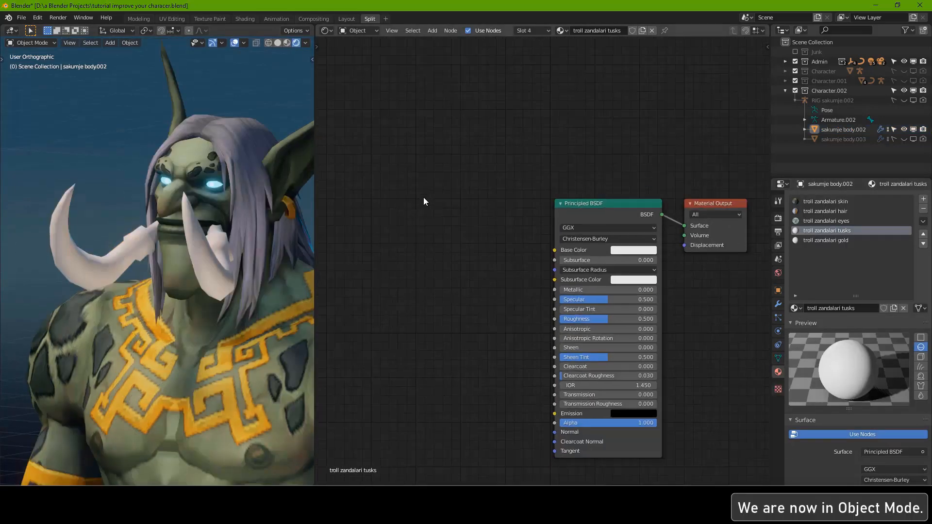
- Add an Image Texture node with Body.png to the tusks material and link its colour to Base Color
{"action": "key", "text": "shift+a"}
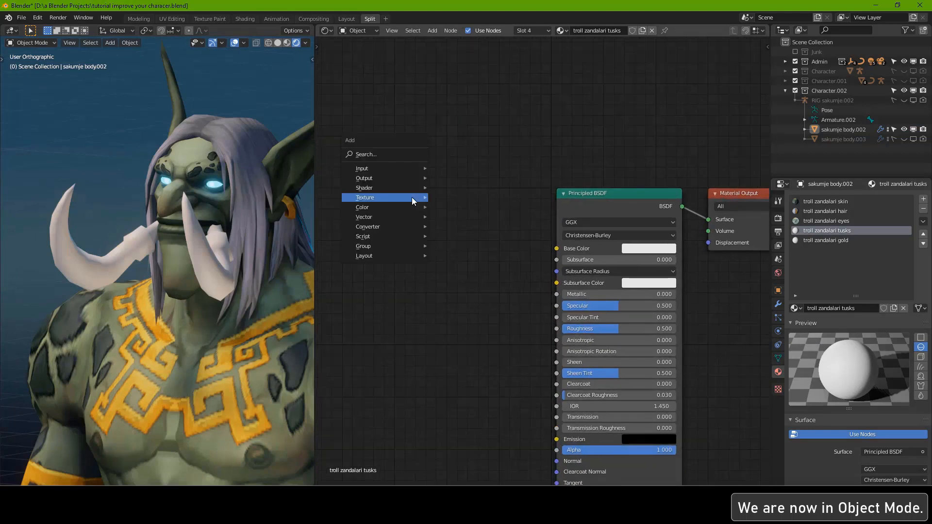
{"action": "mouse_move", "coordinate": [411, 198]}
{"action": "left_click", "coordinate": [469, 275]}
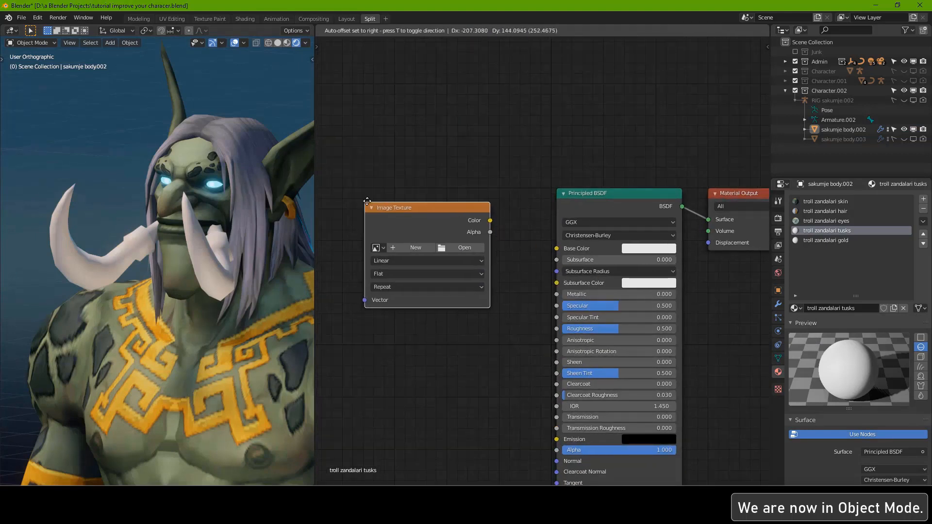
{"action": "left_click", "coordinate": [367, 202]}
{"action": "left_click", "coordinate": [384, 247]}
{"action": "left_click", "coordinate": [413, 262]}
{"action": "left_click_drag", "start_coordinate": [492, 219], "coordinate": [557, 249]}
- Make the tusks shinier by setting Specular to 0.932 and Roughness to 0.441
{"action": "scroll", "coordinate": [263, 293], "scroll_direction": "up", "scroll_amount": 4}
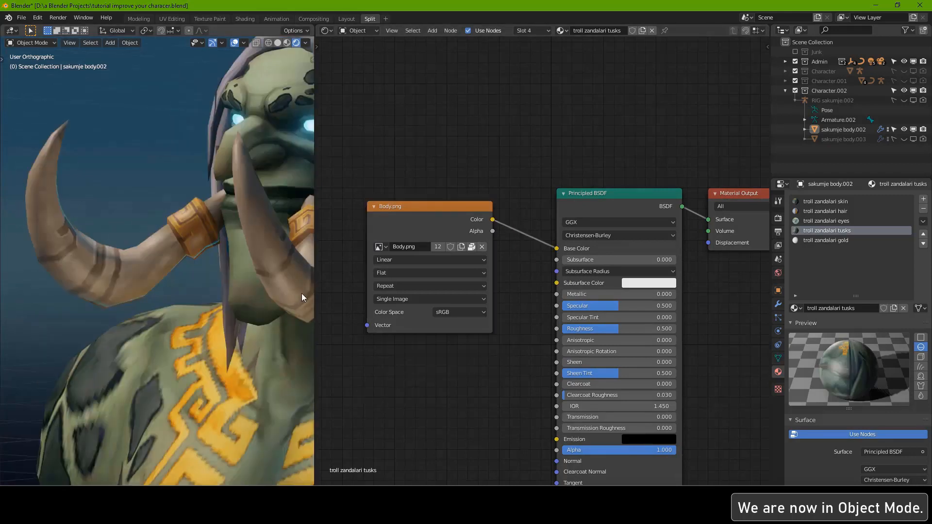
{"action": "left_click_drag", "start_coordinate": [618, 305], "coordinate": [668, 305]}
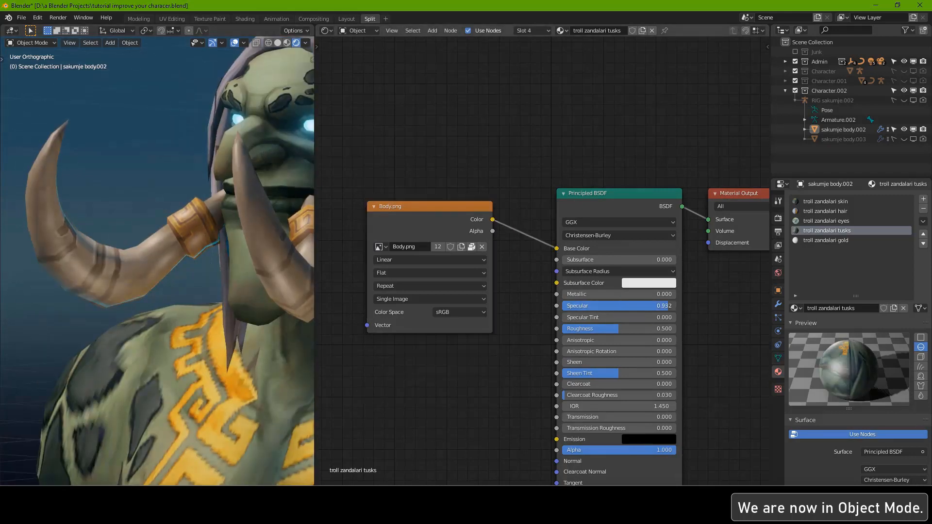
{"action": "mouse_move", "coordinate": [613, 329]}
{"action": "left_mouse_down"}
{"action": "mouse_move", "coordinate": [595, 329]}
{"action": "mouse_move", "coordinate": [613, 328]}
{"action": "left_mouse_up"}
{"action": "mouse_move", "coordinate": [185, 281]}
{"action": "middle_mouse_down"}
{"action": "mouse_move", "coordinate": [168, 289]}
{"action": "mouse_move", "coordinate": [171, 272]}
{"action": "mouse_move", "coordinate": [188, 282]}
{"action": "middle_mouse_up"}
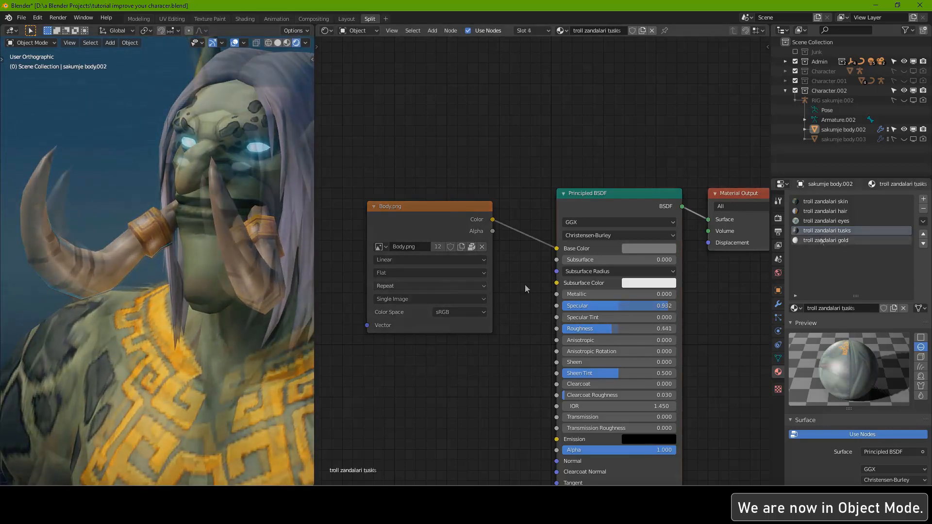
- Make troll zandalari gold the active material, widen the 3D viewport, and enter Edit Mode on the body with nothing selected
{"action": "left_click", "coordinate": [822, 240]}
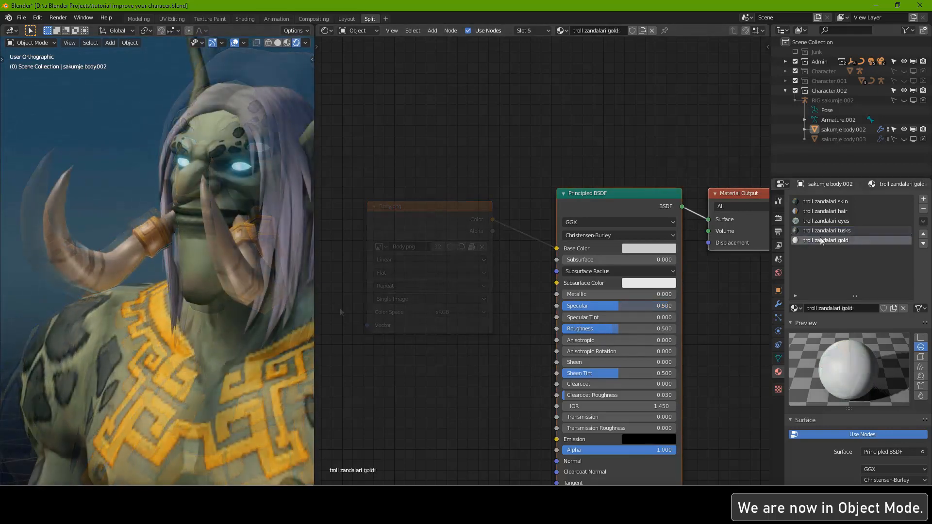
{"action": "left_click_drag", "start_coordinate": [316, 63], "coordinate": [418, 63]}
{"action": "middle_click_drag", "start_coordinate": [237, 167], "coordinate": [274, 176]}
{"action": "key", "text": "Tab"}
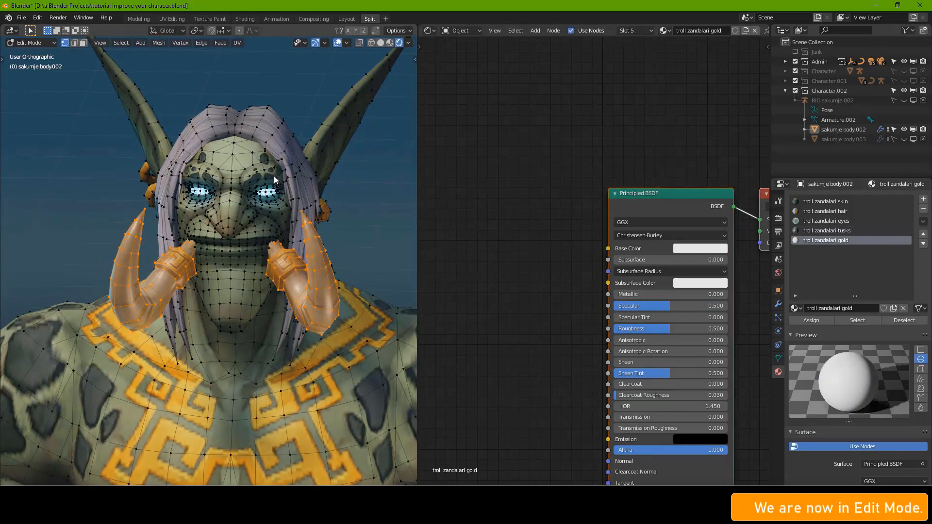
{"action": "key", "text": "alt+a"}
{"action": "scroll", "coordinate": [194, 148], "scroll_direction": "up", "scroll_amount": 1}
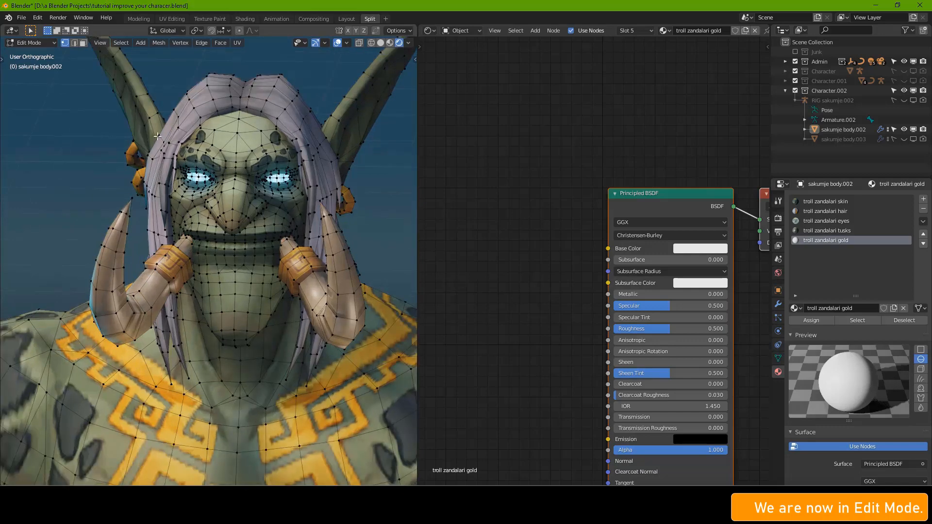
- Select the linked geometry of the earrings on both ears, assign the troll zandalari gold material to it and clear the selection
{"action": "middle_click_drag", "start_coordinate": [54, 201], "coordinate": [78, 220]}
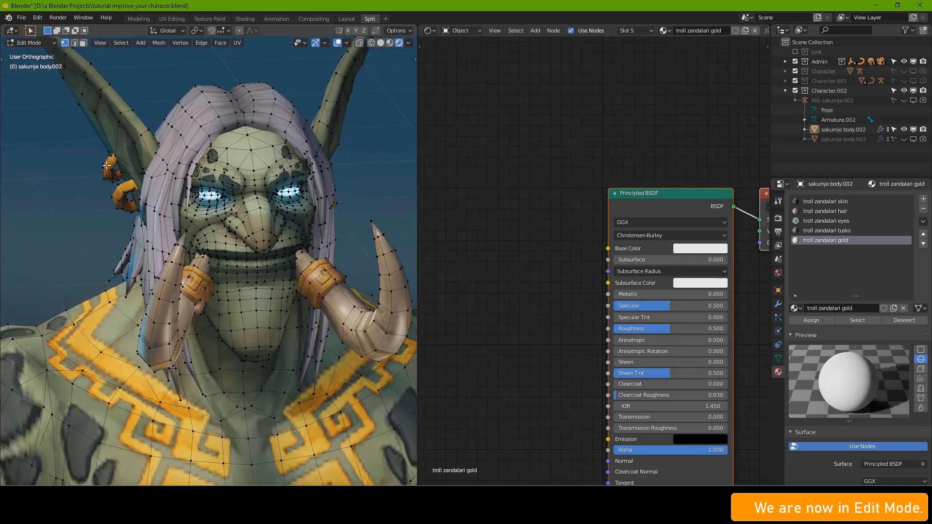
{"action": "key", "text": "l"}
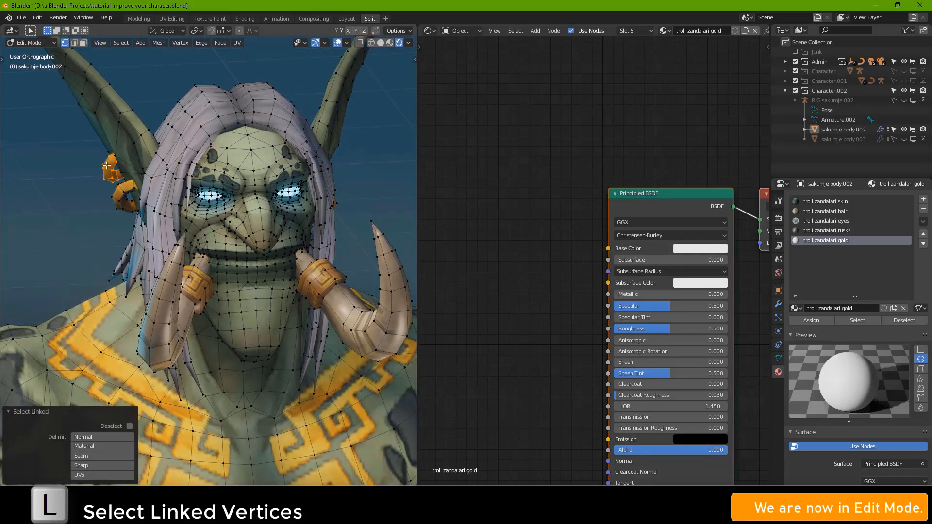
{"action": "key", "text": "l"}
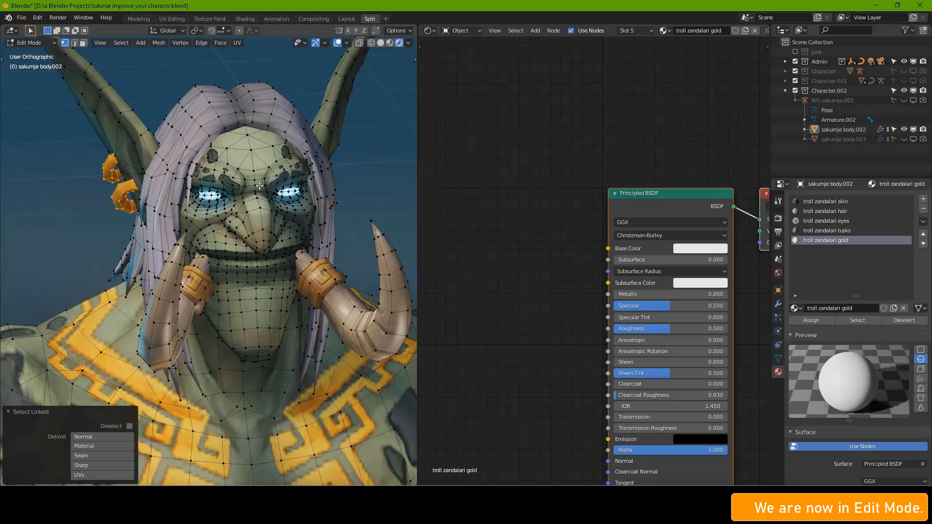
{"action": "middle_click_drag", "start_coordinate": [260, 186], "coordinate": [194, 188]}
{"action": "middle_click_drag", "start_coordinate": [326, 225], "coordinate": [360, 221]}
{"action": "key", "text": "l"}
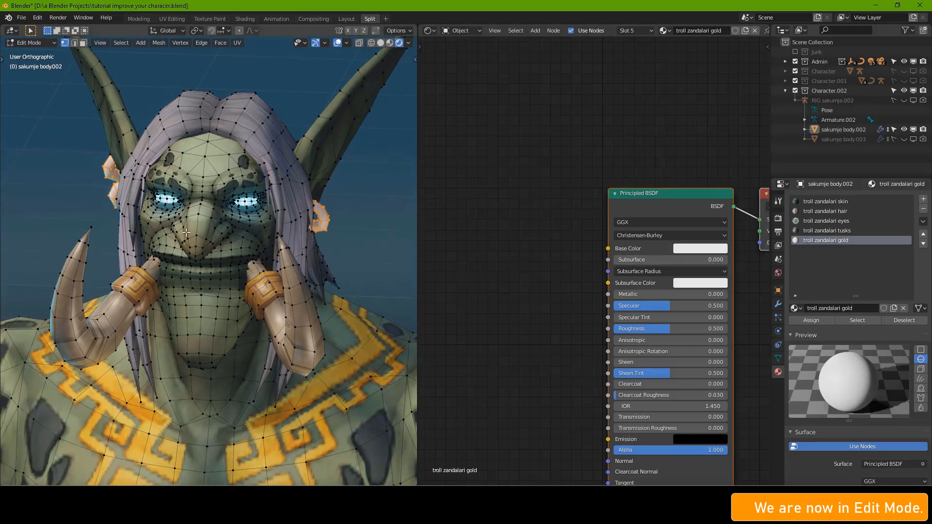
{"action": "scroll", "coordinate": [164, 225], "scroll_direction": "down", "scroll_amount": 1}
{"action": "key", "text": "alt+a"}
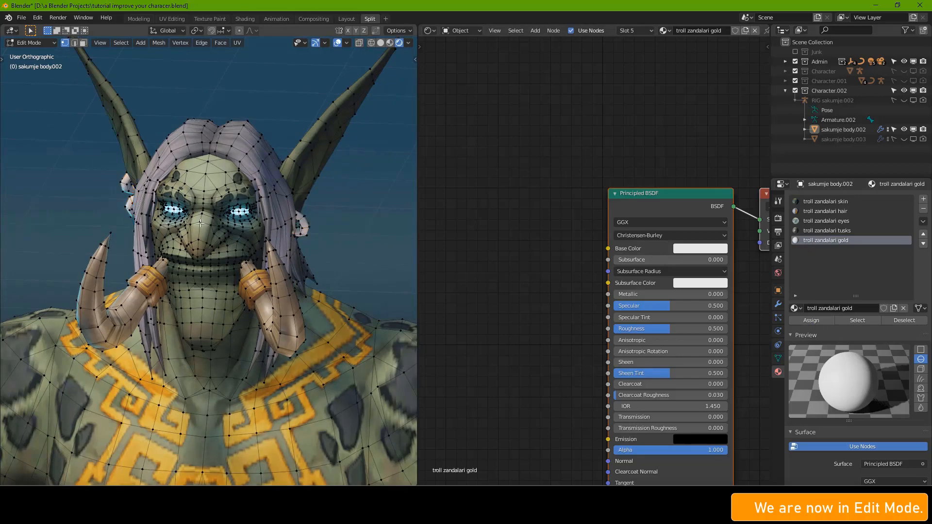
- Select the aa tusks vertex group, invert the selection and hide the rest of the body to isolate the tusks
{"action": "mouse_move", "coordinate": [219, 222]}
{"action": "middle_mouse_down"}
{"action": "mouse_move", "coordinate": [143, 222]}
{"action": "mouse_move", "coordinate": [219, 221]}
{"action": "middle_mouse_up"}
{"action": "scroll", "coordinate": [243, 184], "scroll_direction": "up", "scroll_amount": 3}
{"action": "middle_click_drag", "start_coordinate": [257, 169], "coordinate": [218, 209]}
{"action": "scroll", "coordinate": [219, 209], "scroll_direction": "down", "scroll_amount": 1}
{"action": "left_click", "coordinate": [778, 358]}
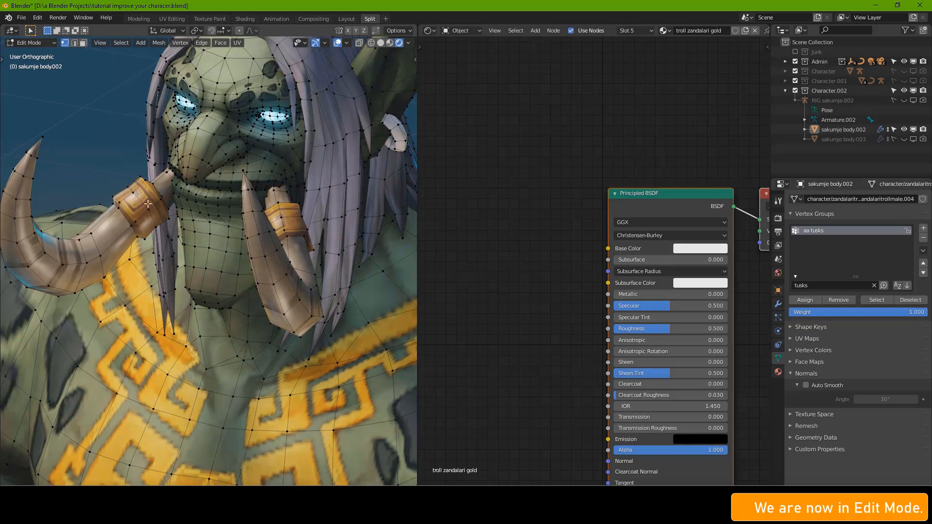
{"action": "left_click", "coordinate": [877, 300]}
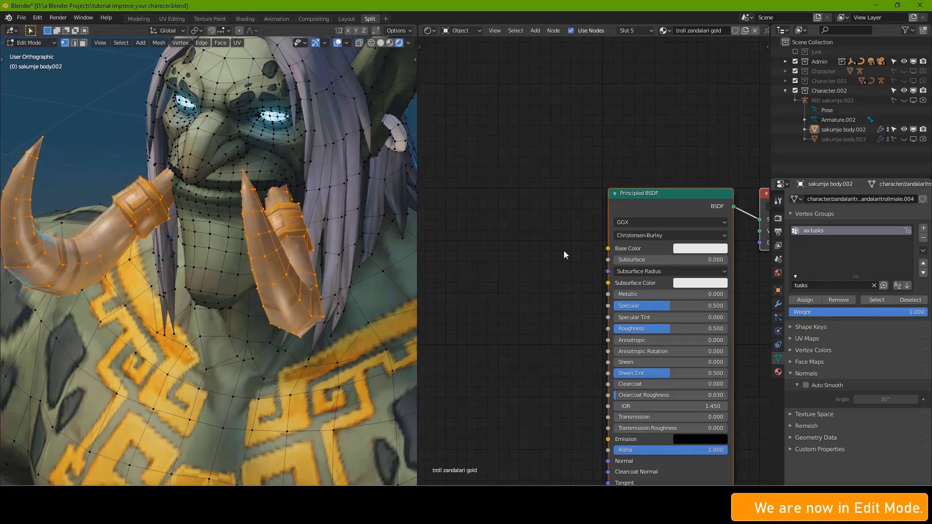
{"action": "scroll", "coordinate": [151, 240], "scroll_direction": "down", "scroll_amount": 2}
{"action": "key", "text": "ctrl+i"}
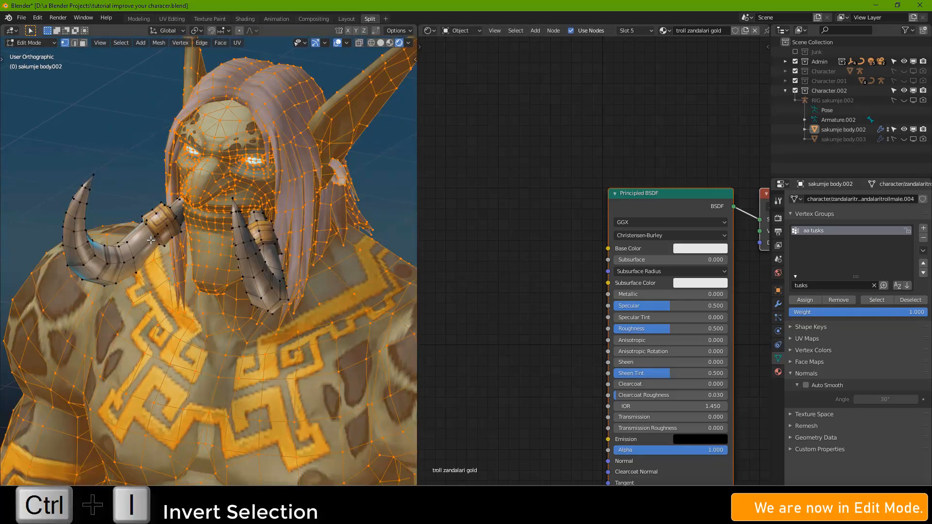
{"action": "key", "text": "h"}
{"action": "middle_click_drag", "start_coordinate": [306, 216], "coordinate": [247, 206]}
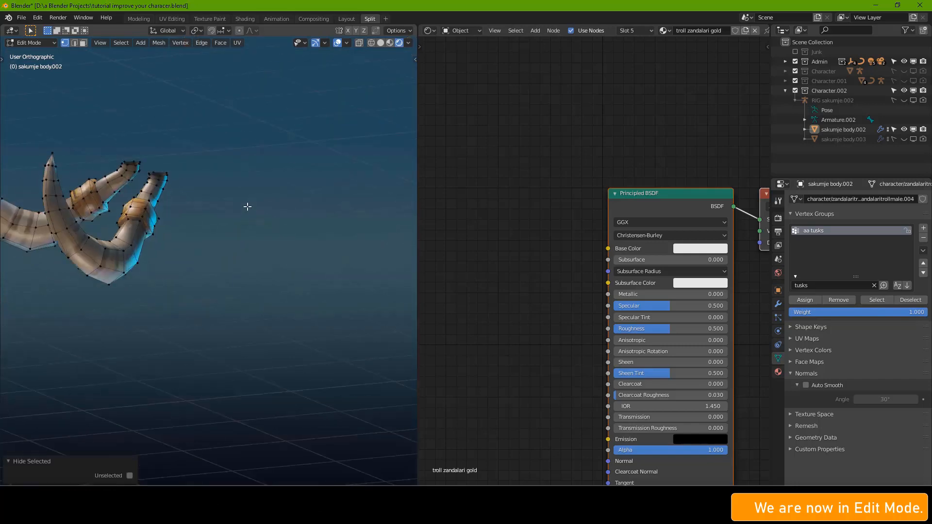
- Select the middle loop around the gold band on each tusk and grow the selection to cover both whole bands
{"action": "middle_click_drag", "start_coordinate": [247, 206], "coordinate": [247, 218]}
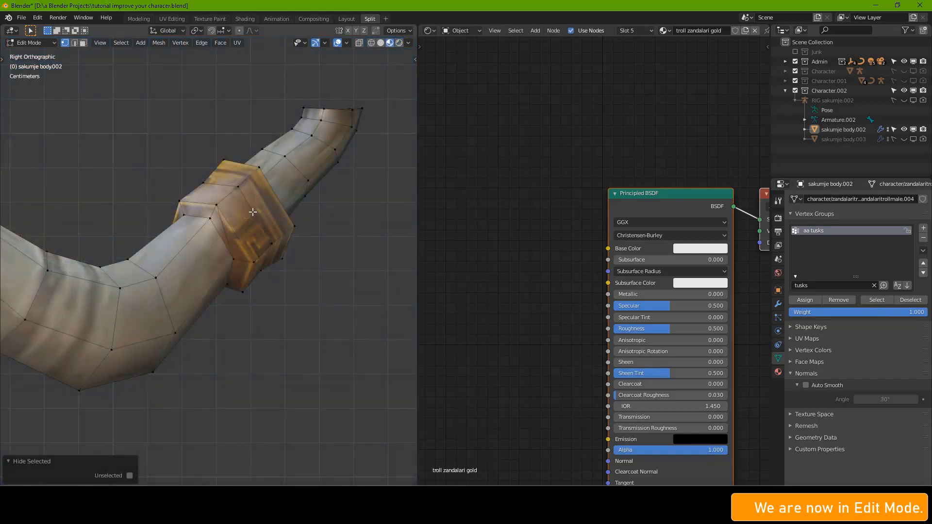
{"action": "left_click", "coordinate": [254, 212], "text": "alt+shift"}
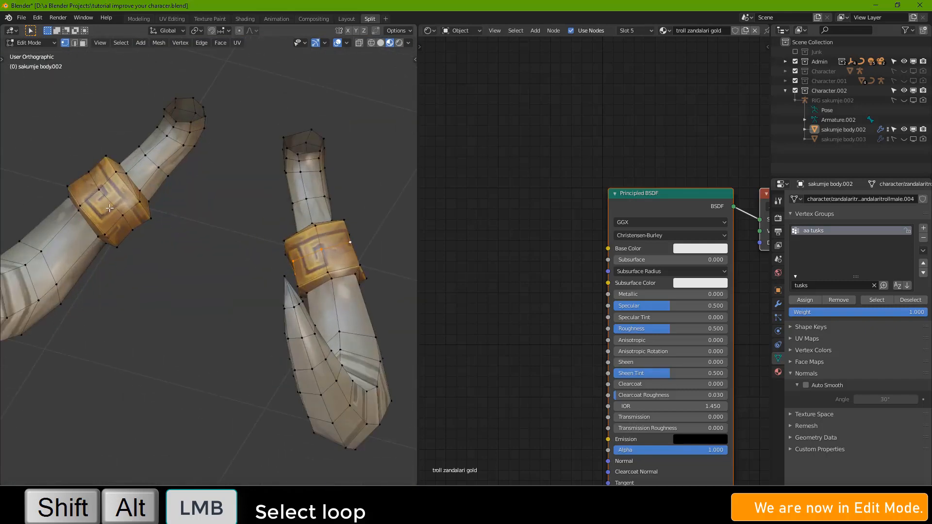
{"action": "left_click", "coordinate": [110, 200], "text": "alt+shift"}
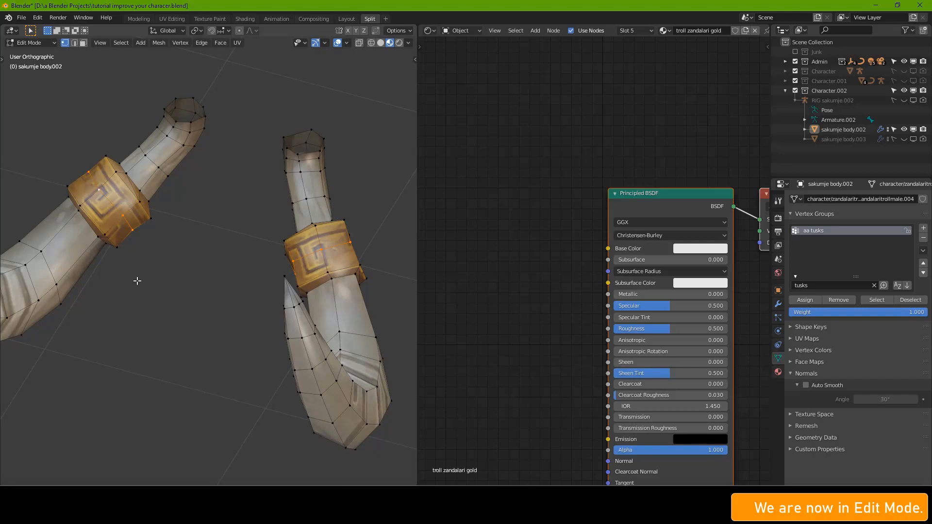
{"action": "key", "text": "ctrl+KP_Add"}
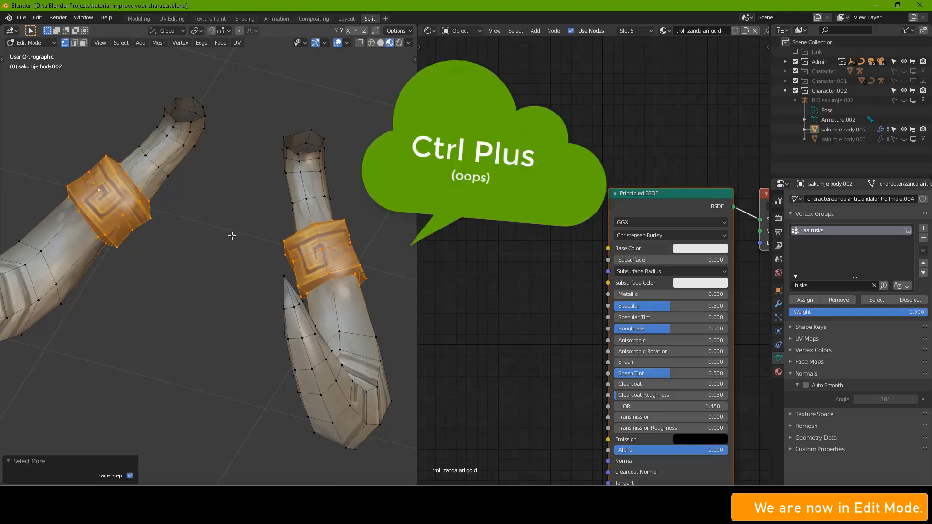
- Assign the troll zandalari gold material to the selected tusk bands and clear the selection
{"action": "middle_click_drag", "start_coordinate": [232, 236], "coordinate": [270, 240]}
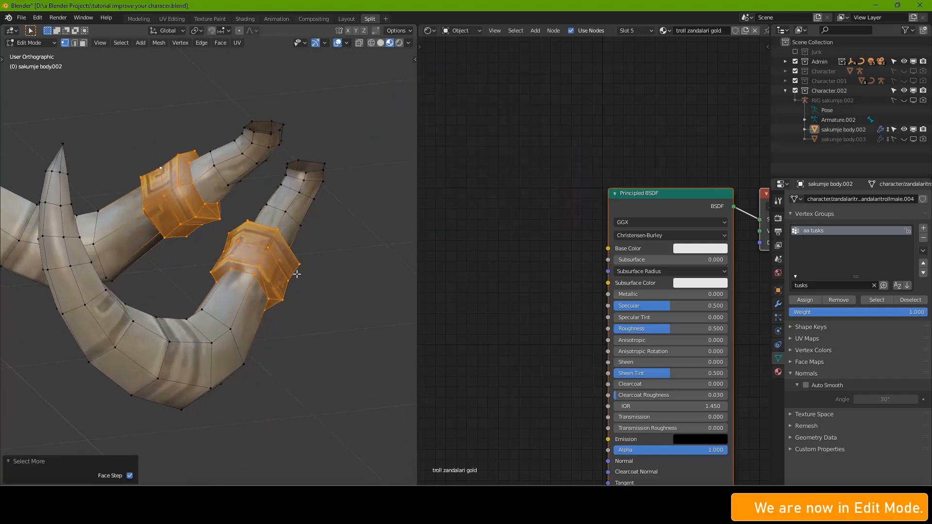
{"action": "left_click", "coordinate": [778, 372]}
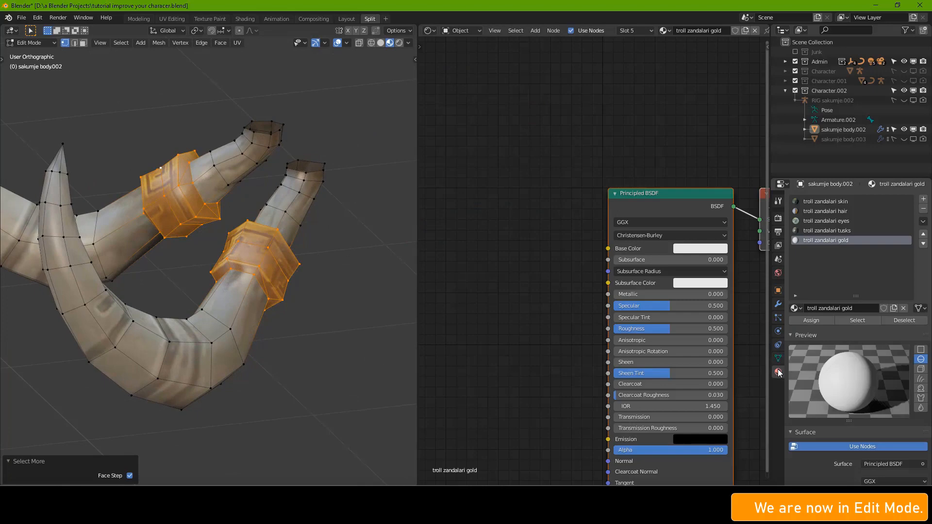
{"action": "left_click", "coordinate": [817, 321]}
{"action": "key", "text": "alt+a"}
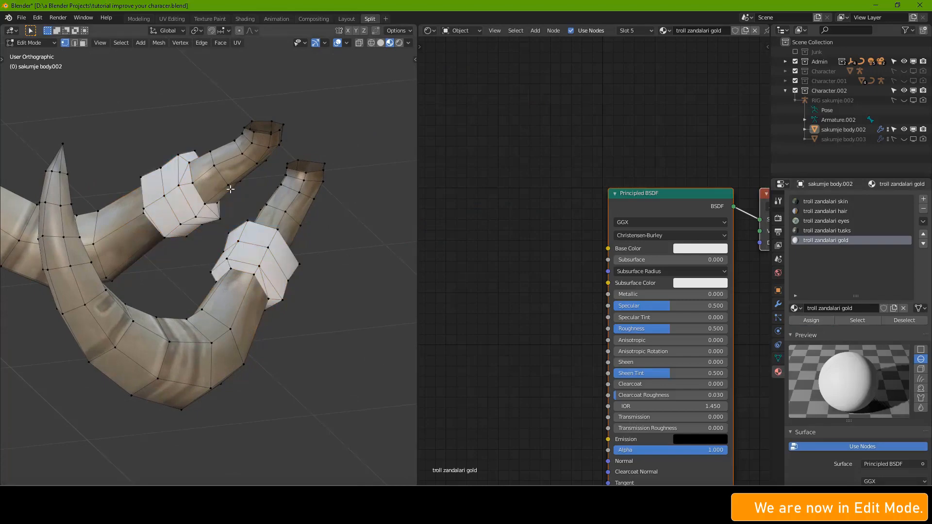
- Reveal the hidden body geometry, deselect everything and return to Object Mode
{"action": "key", "text": "alt+h"}
{"action": "scroll", "coordinate": [230, 189], "scroll_direction": "down", "scroll_amount": 7}
{"action": "middle_click_drag", "start_coordinate": [230, 188], "coordinate": [298, 209]}
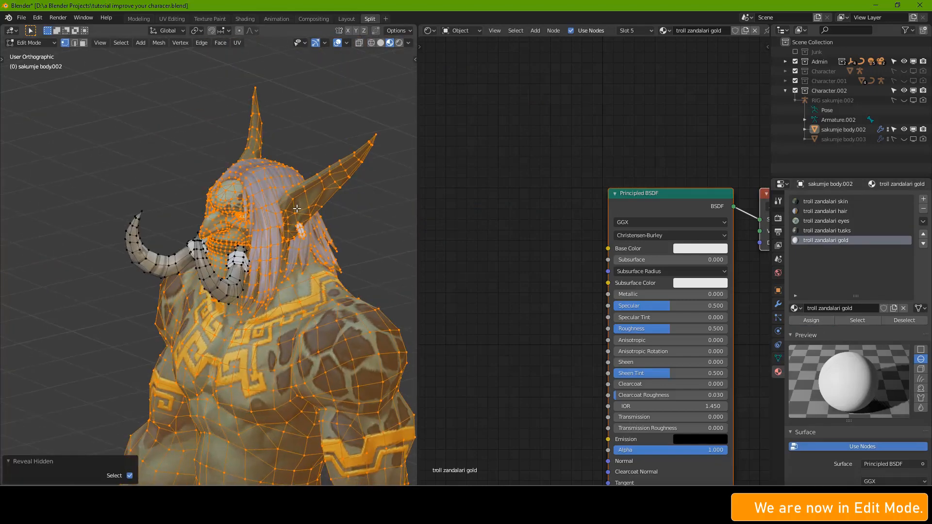
{"action": "key", "text": "alt+a"}
{"action": "scroll", "coordinate": [323, 230], "scroll_direction": "up", "scroll_amount": 5}
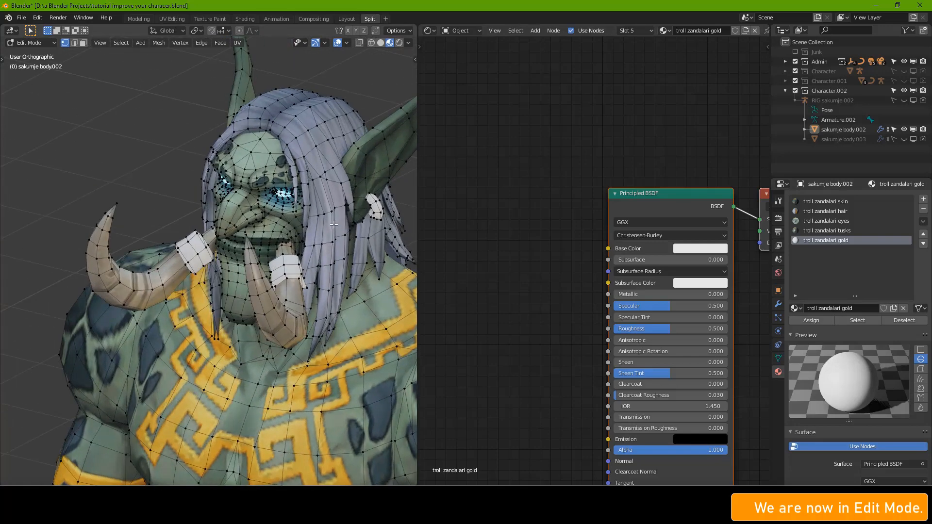
{"action": "key", "text": "Tab"}
{"action": "middle_click_drag", "start_coordinate": [307, 216], "coordinate": [237, 201]}
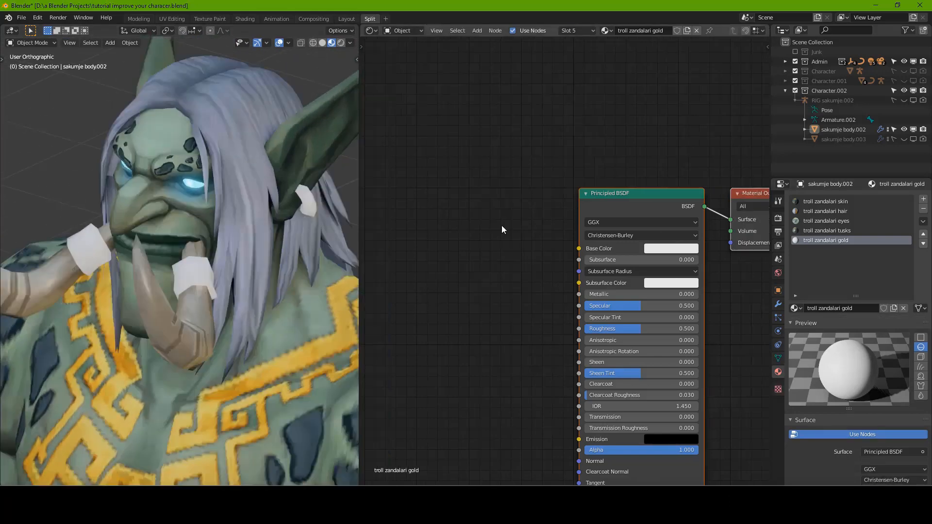
- Add an Image Texture node with Body.png to the gold material and link its colour to Base Color
{"action": "key", "text": "shift+a"}
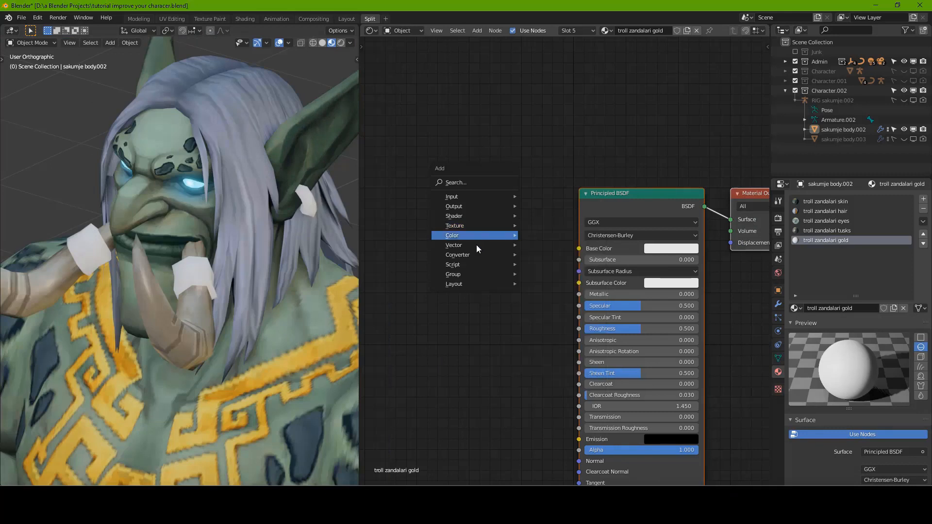
{"action": "mouse_move", "coordinate": [467, 226]}
{"action": "left_click", "coordinate": [549, 302]}
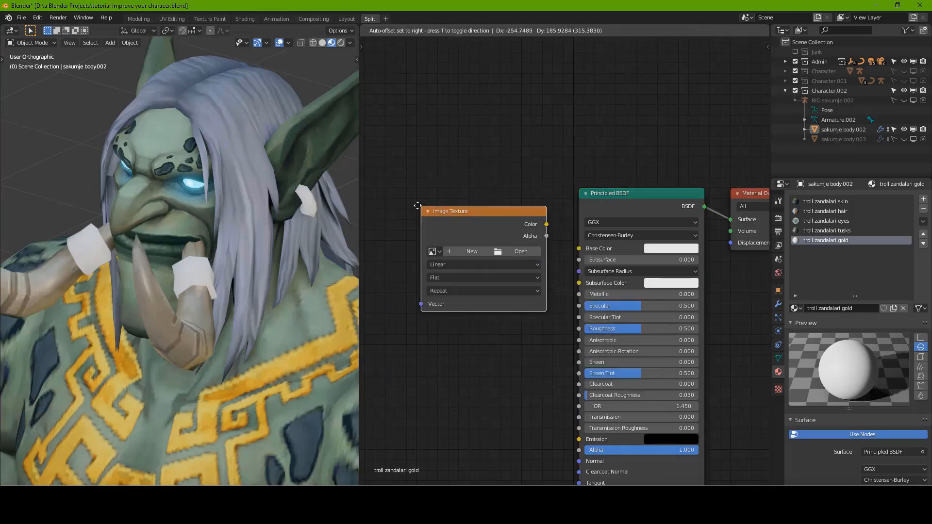
{"action": "left_click", "coordinate": [430, 247]}
{"action": "left_click", "coordinate": [430, 247]}
{"action": "left_click", "coordinate": [445, 262]}
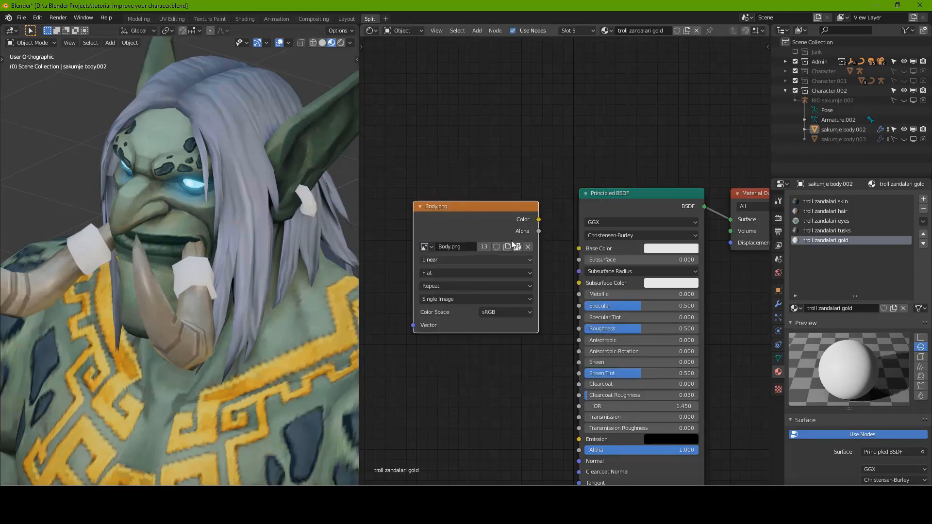
{"action": "left_click_drag", "start_coordinate": [581, 253], "coordinate": [579, 248]}
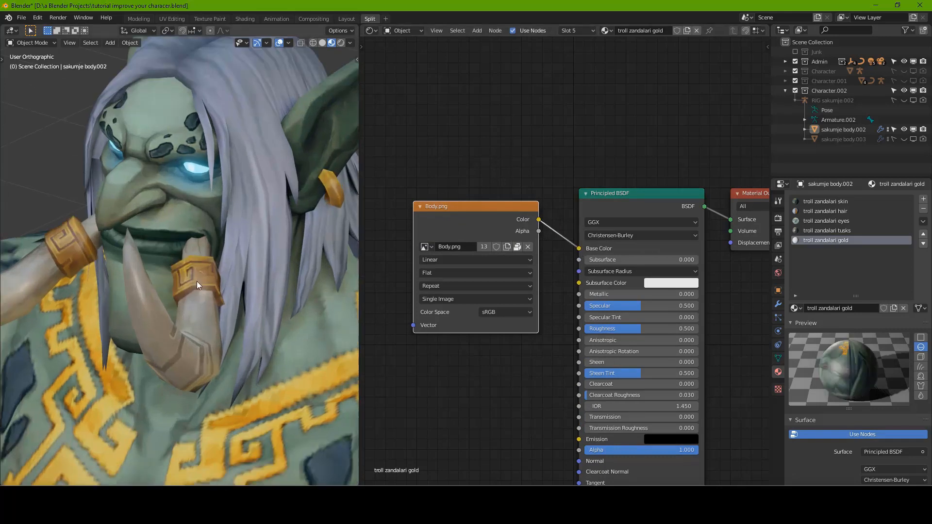
- Make the gold metallic and shiny by setting Metallic to 1.000 and Roughness to 0.164
{"action": "left_click_drag", "start_coordinate": [596, 293], "coordinate": [665, 294]}
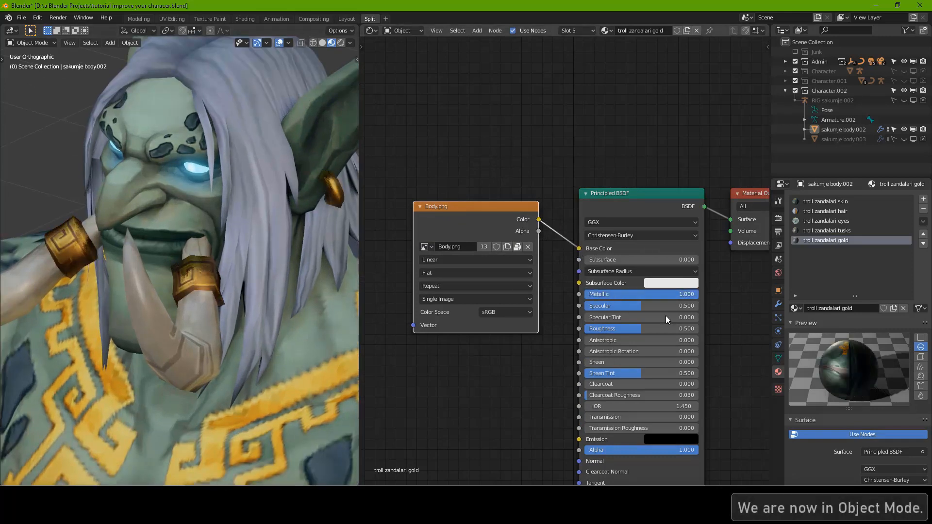
{"action": "left_click_drag", "start_coordinate": [633, 330], "coordinate": [612, 330]}
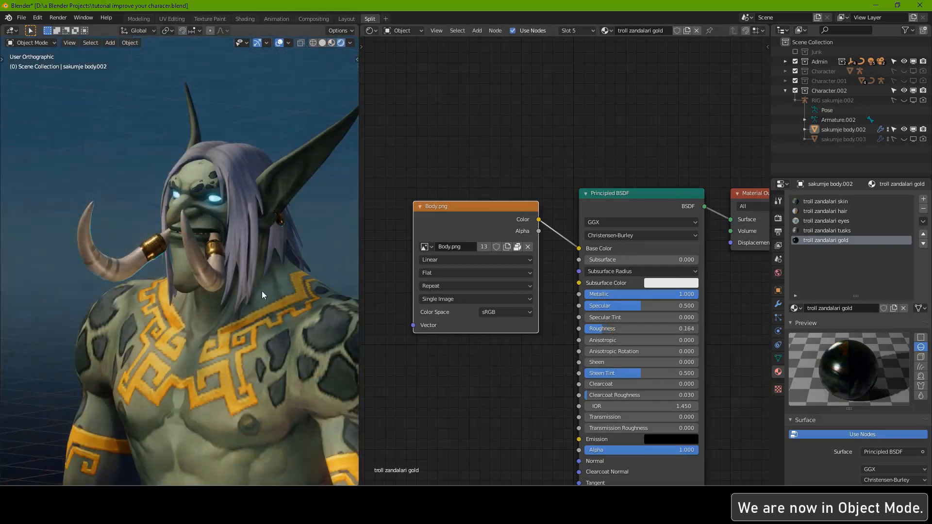
{"action": "middle_click_drag", "start_coordinate": [261, 291], "coordinate": [209, 231]}
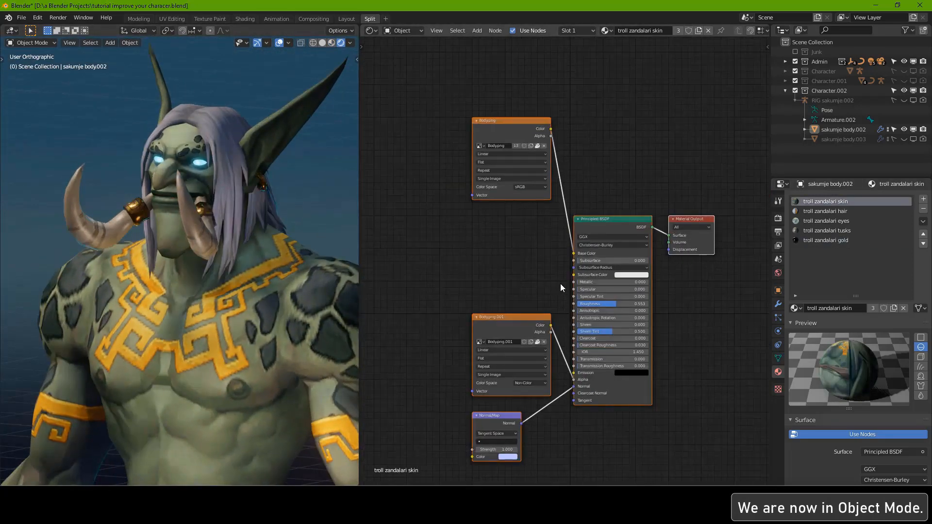
- In the troll zandalari skin material, delete the Body.png.001 texture node and the Normal Map node
{"action": "middle_click_drag", "start_coordinate": [560, 284], "coordinate": [570, 259]}
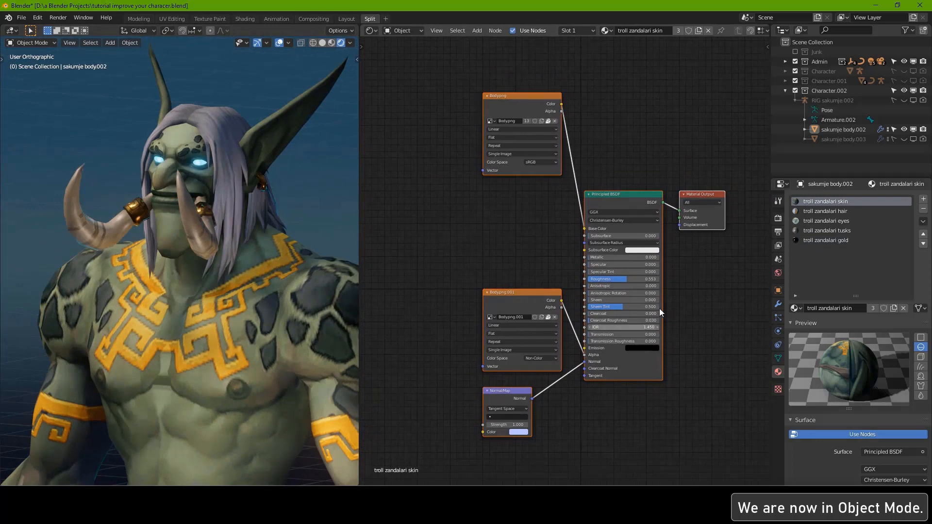
{"action": "left_click", "coordinate": [455, 241]}
{"action": "left_click_drag", "start_coordinate": [455, 241], "coordinate": [533, 430]}
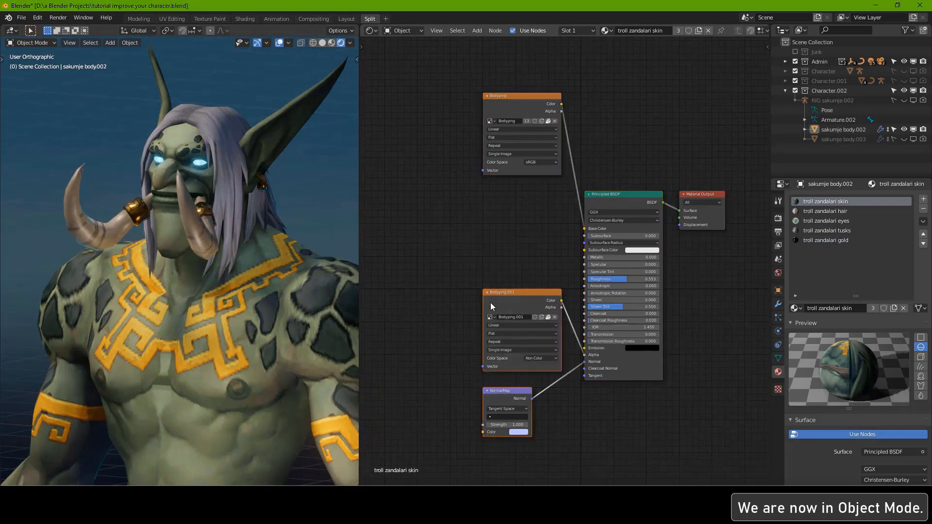
{"action": "key", "text": "x"}
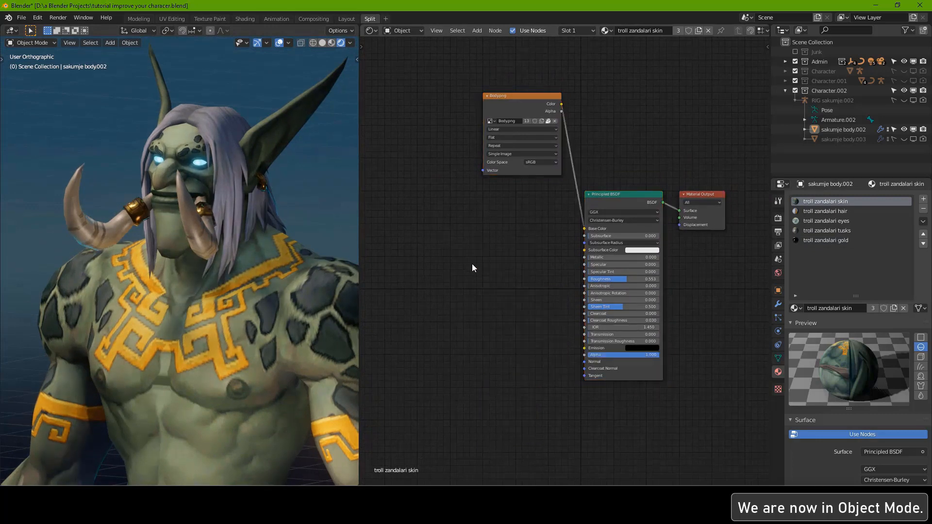
- Delete the Principled BSDF node from the skin material, keeping the Body.png texture and Material Output
{"action": "key", "text": "Home"}
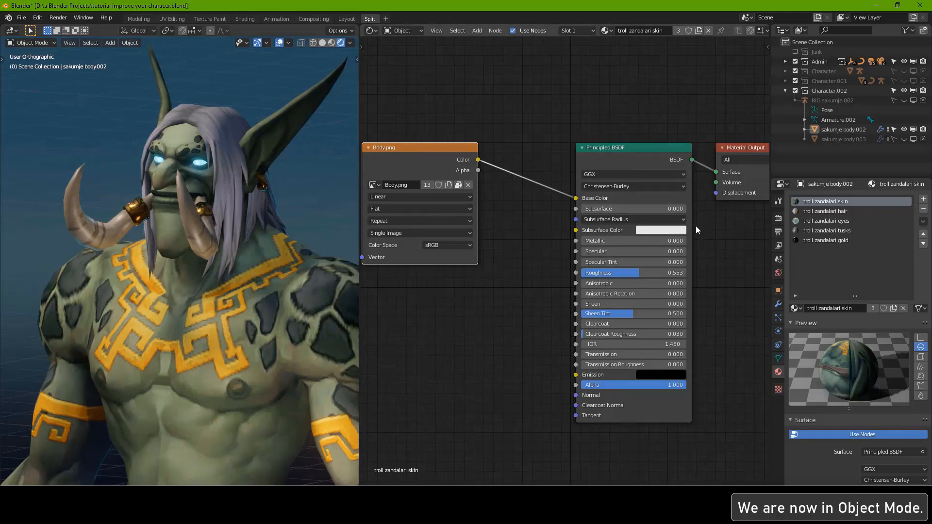
{"action": "scroll", "coordinate": [602, 221], "scroll_direction": "down", "scroll_amount": 2}
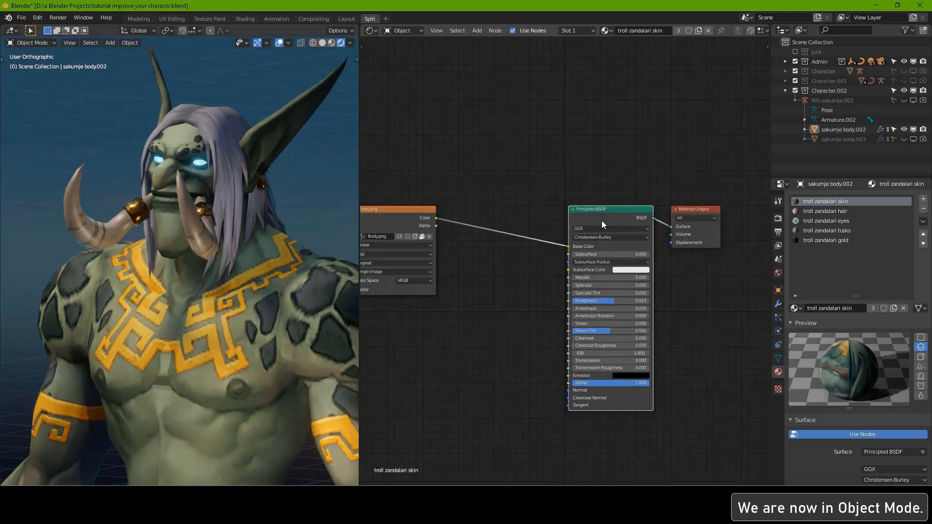
{"action": "key", "text": "x"}
{"action": "key", "text": "Home"}
- Add a Diffuse BSDF node and place a Glossy BSDF node below it in the skin material
{"action": "key", "text": "shift+a"}
{"action": "mouse_move", "coordinate": [401, 205]}
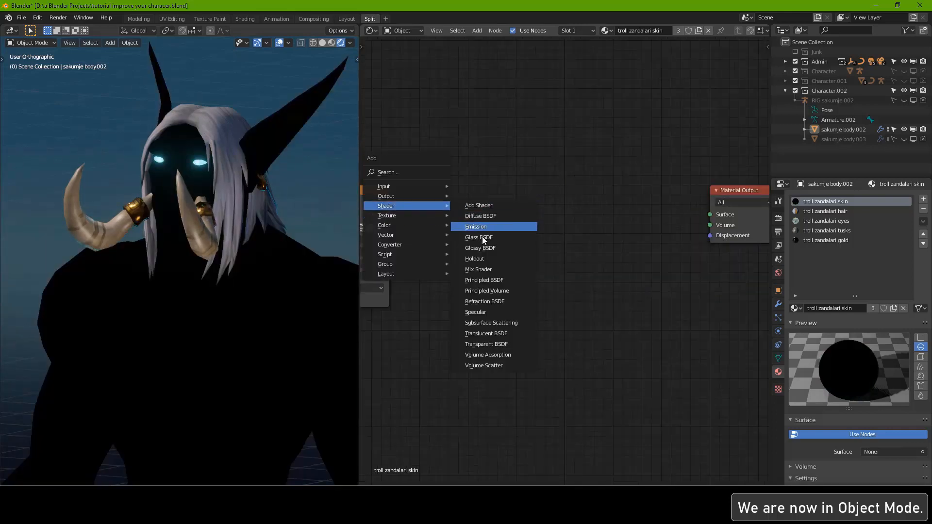
{"action": "left_click", "coordinate": [480, 216]}
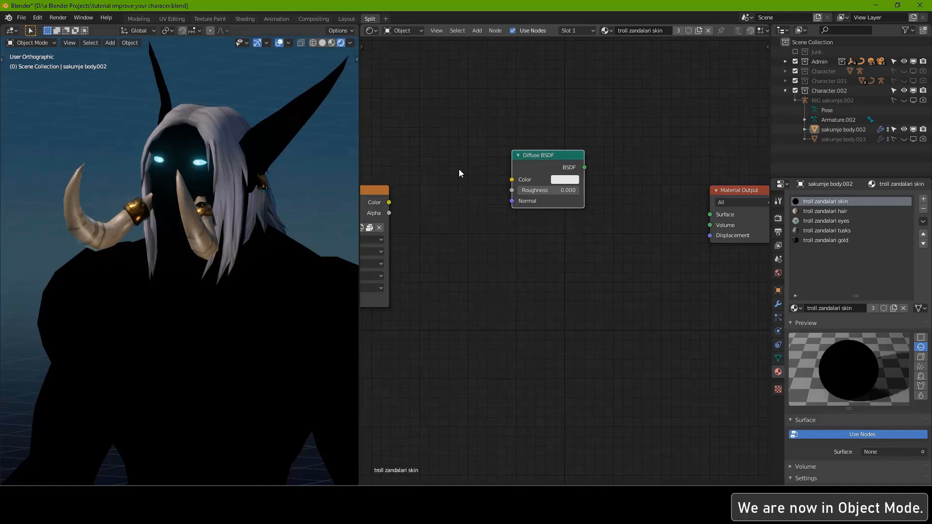
{"action": "key", "text": "shift+a"}
{"action": "mouse_move", "coordinate": [460, 170]}
{"action": "left_click", "coordinate": [505, 212]}
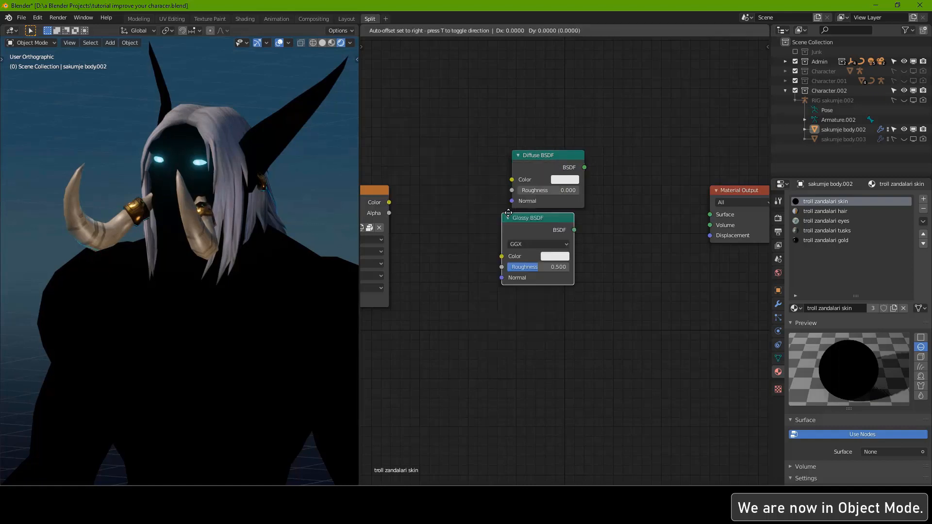
{"action": "left_click", "coordinate": [512, 230]}
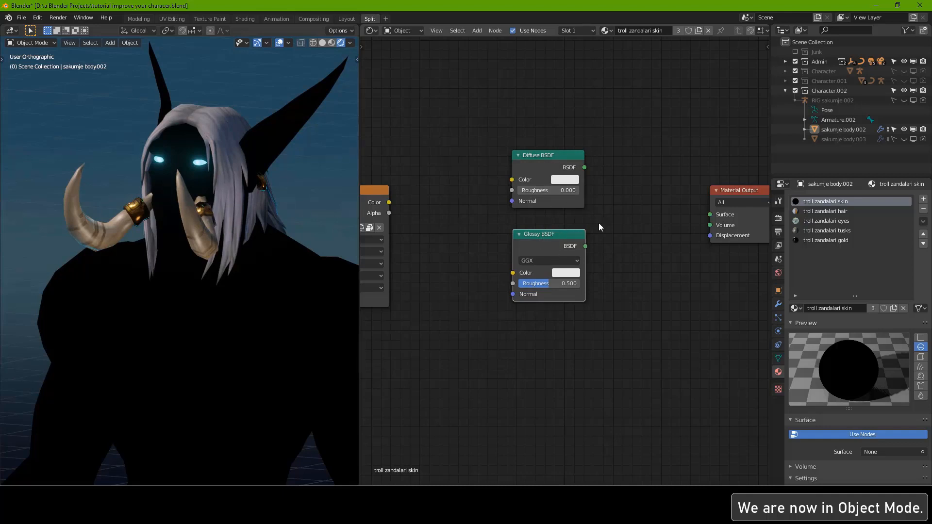
- Mix the Diffuse BSDF and Glossy BSDF into the Material Output's Surface, and feed the Body.png color into both shaders
{"action": "right_click_drag", "start_coordinate": [541, 178], "coordinate": [542, 262], "text": "ctrl+shift"}
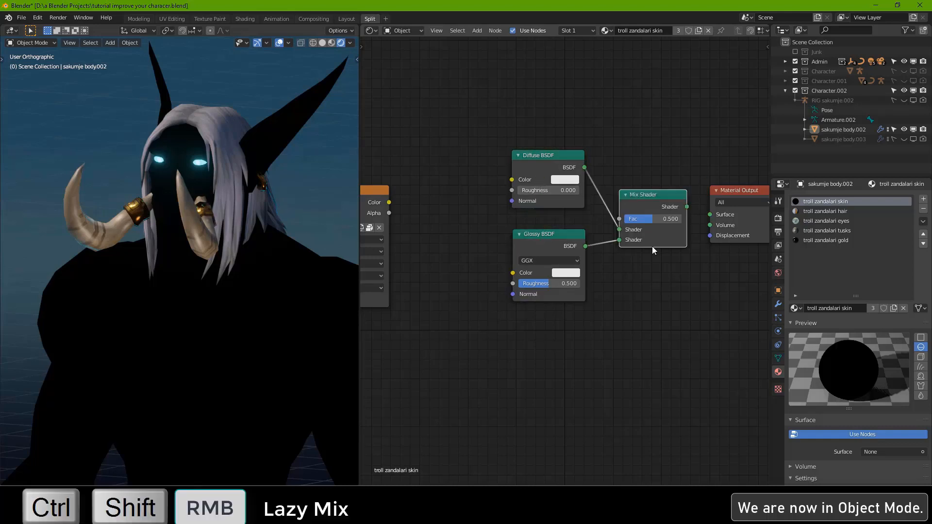
{"action": "left_click_drag", "start_coordinate": [687, 207], "coordinate": [715, 214]}
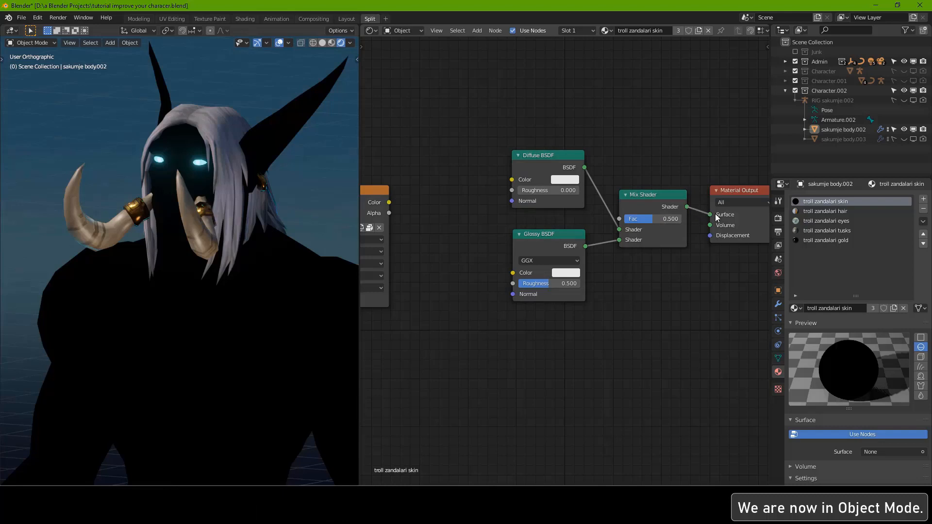
{"action": "middle_click_drag", "start_coordinate": [412, 217], "coordinate": [507, 211]}
{"action": "left_click_drag", "start_coordinate": [486, 197], "coordinate": [608, 173]}
{"action": "left_click_drag", "start_coordinate": [484, 197], "coordinate": [609, 266]}
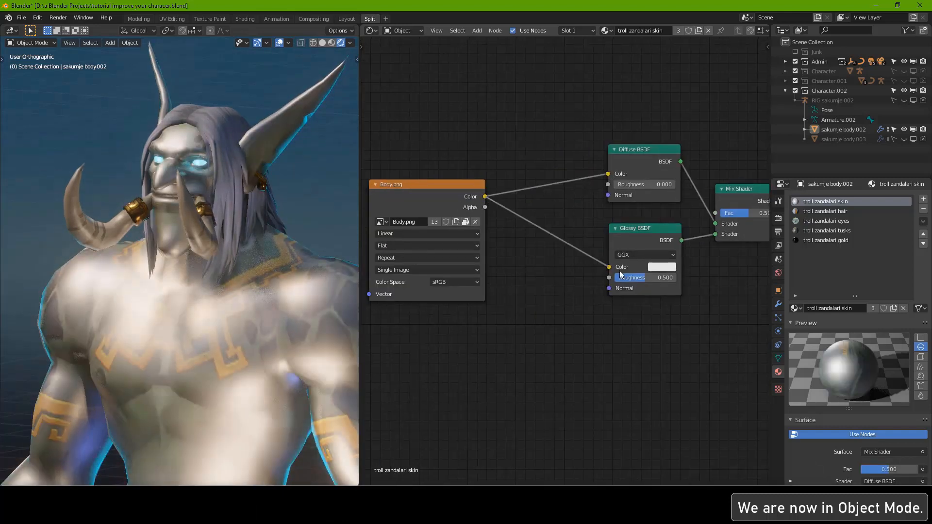
- Set the Mix Shader Fac to 0.333 and the Glossy BSDF roughness to 0.477, and save the file
{"action": "middle_click_drag", "start_coordinate": [753, 197], "coordinate": [674, 206]}
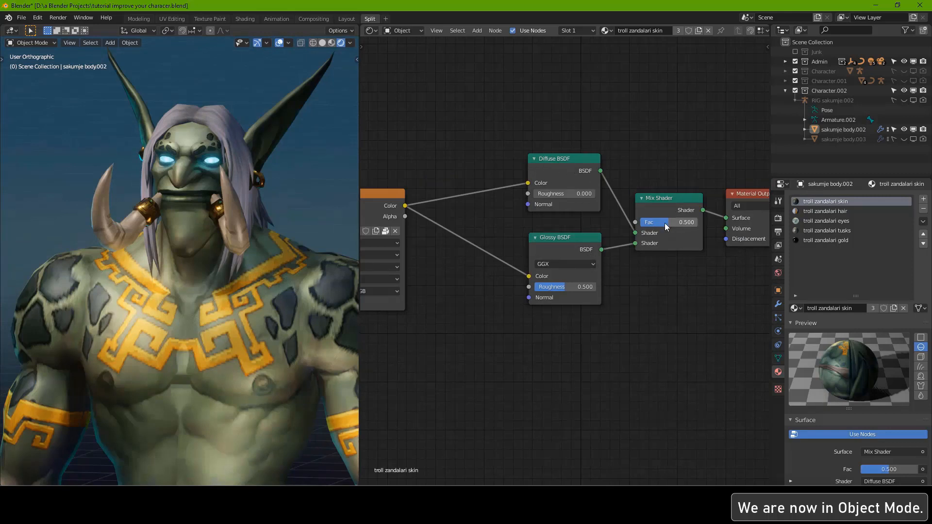
{"action": "left_click_drag", "start_coordinate": [665, 223], "coordinate": [698, 222]}
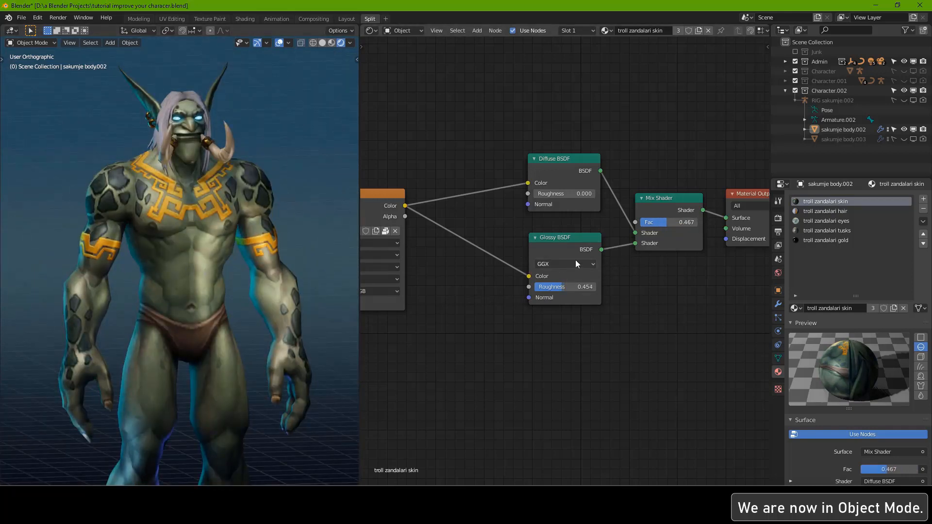
{"action": "left_click_drag", "start_coordinate": [671, 223], "coordinate": [664, 223]}
{"action": "mouse_move", "coordinate": [566, 286]}
{"action": "left_mouse_down"}
{"action": "mouse_move", "coordinate": [554, 287]}
{"action": "mouse_move", "coordinate": [592, 287]}
{"action": "mouse_move", "coordinate": [564, 286]}
{"action": "left_mouse_up"}
{"action": "key", "text": "ctrl+s"}
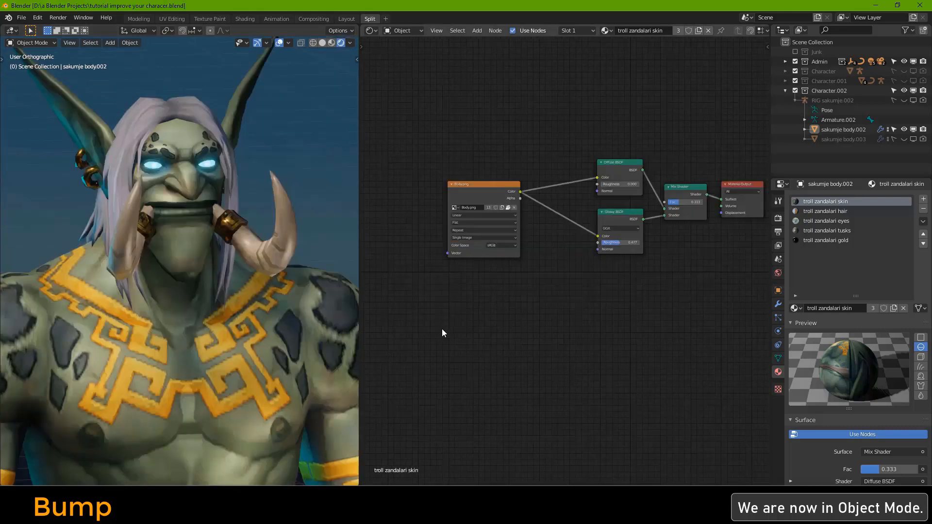
- Add a Noise Texture node below the Body.png texture and preview its Fac and Color outputs on the body, ending on Fac
{"action": "key", "text": "shift+a"}
{"action": "mouse_move", "coordinate": [406, 339]}
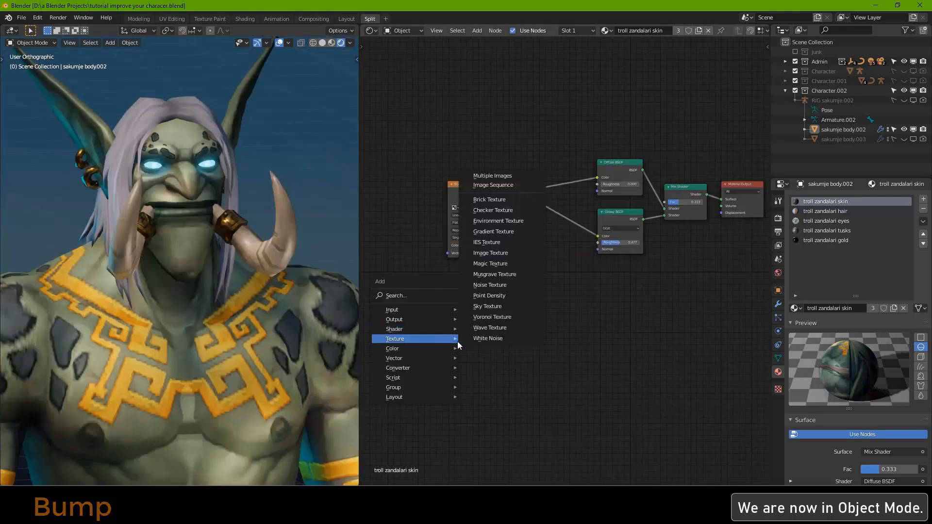
{"action": "left_click", "coordinate": [499, 285]}
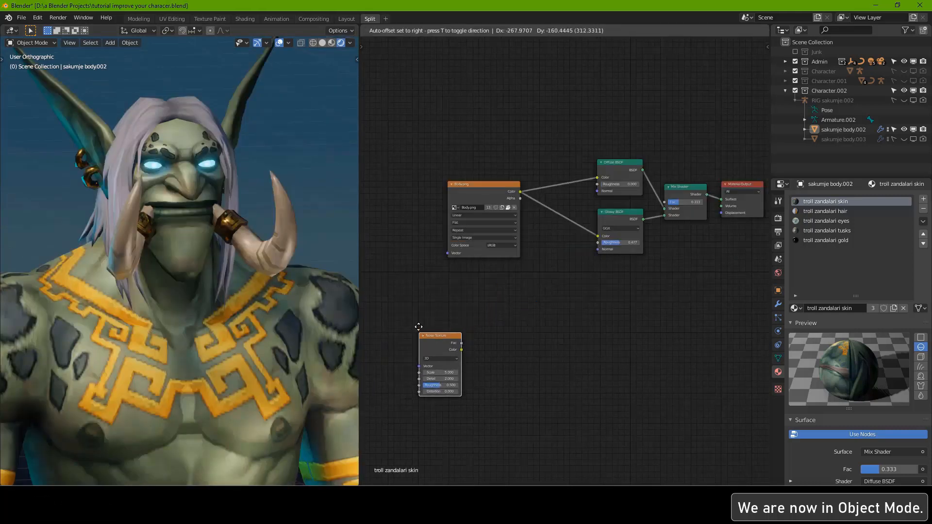
{"action": "left_click", "coordinate": [460, 339]}
{"action": "scroll", "coordinate": [460, 339], "scroll_direction": "up", "scroll_amount": 2}
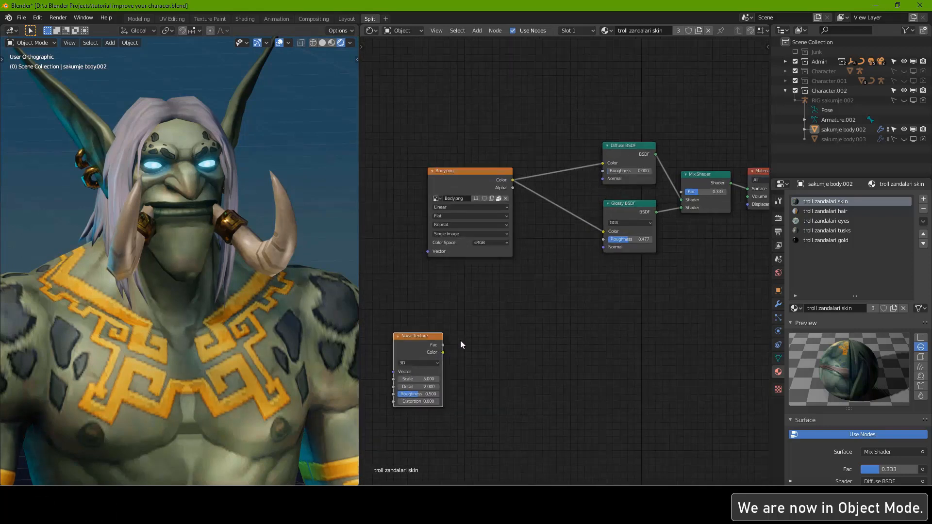
{"action": "left_click", "coordinate": [415, 342], "text": "ctrl+shift"}
{"action": "scroll", "coordinate": [203, 280], "scroll_direction": "down", "scroll_amount": 6}
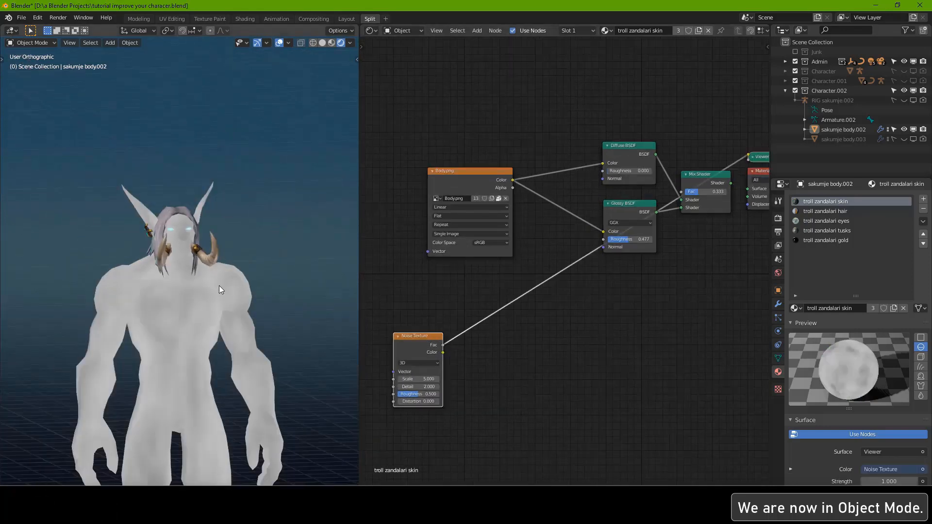
{"action": "scroll", "coordinate": [219, 285], "scroll_direction": "up", "scroll_amount": 3}
{"action": "middle_click_drag", "start_coordinate": [237, 322], "coordinate": [241, 249], "text": "shift"}
{"action": "scroll", "coordinate": [423, 355], "scroll_direction": "up", "scroll_amount": 1}
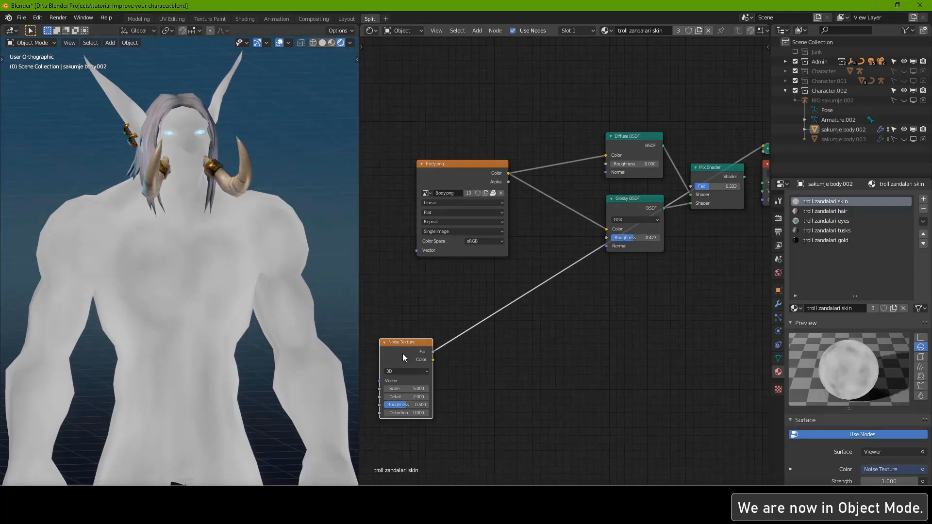
{"action": "left_click", "coordinate": [403, 354], "text": "ctrl+shift"}
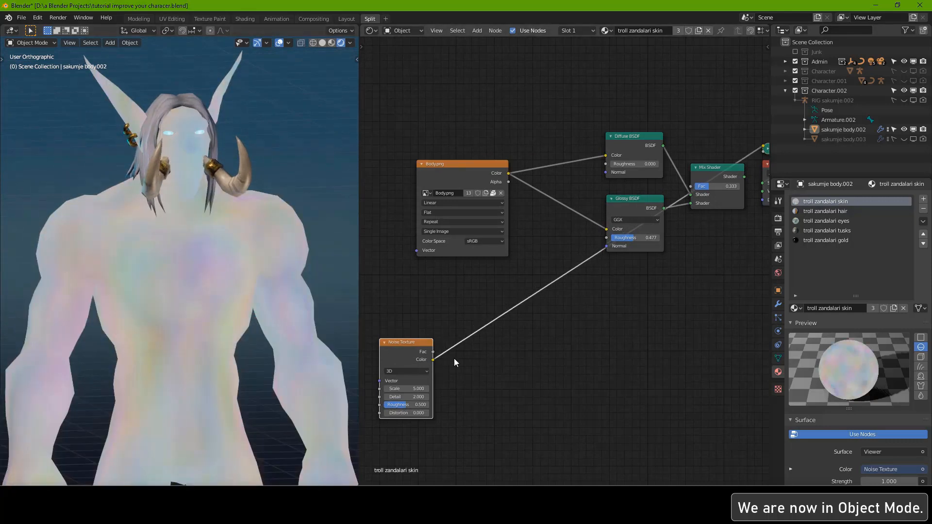
{"action": "left_click", "coordinate": [414, 353], "text": "ctrl+shift"}
- Set the Noise Texture's scale to 100
{"action": "scroll", "coordinate": [414, 353], "scroll_direction": "up", "scroll_amount": 2}
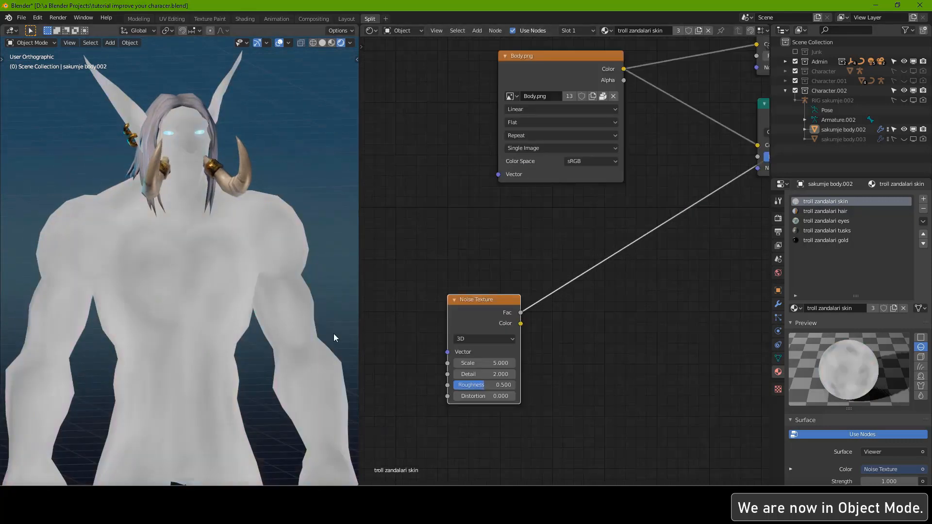
{"action": "left_click", "coordinate": [478, 363]}
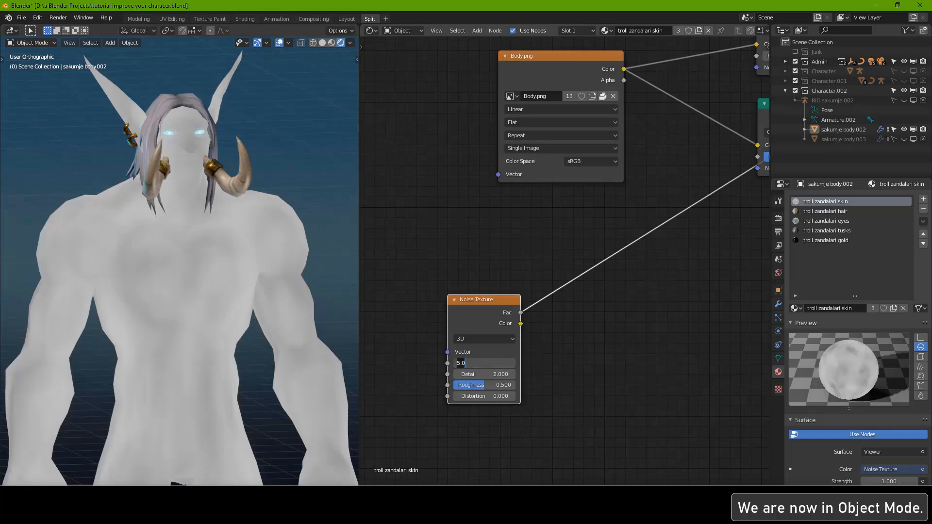
{"action": "type", "text": "100"}
{"action": "key", "text": "Return"}
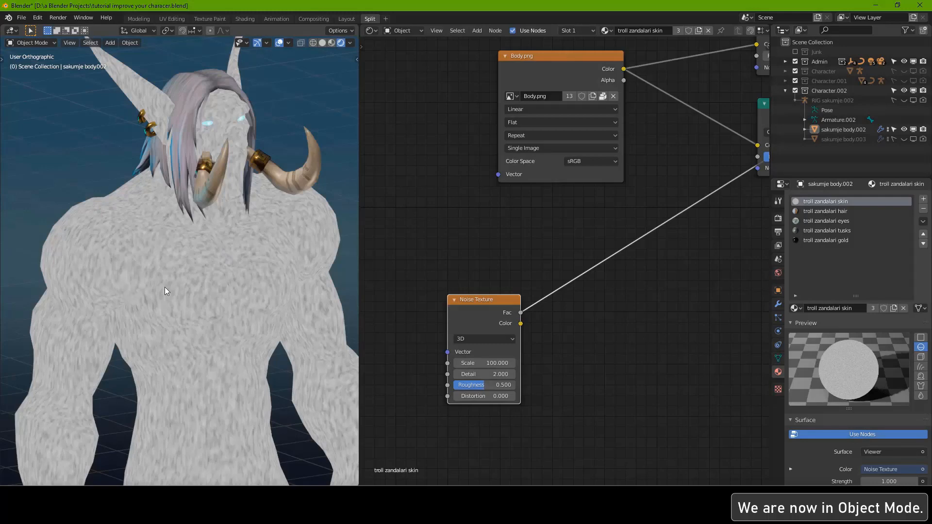
- Add Texture Coordinate and Mapping nodes to the Noise Texture, driving the mapping with Object coordinates
{"action": "scroll", "coordinate": [624, 313], "scroll_direction": "down", "scroll_amount": 2}
{"action": "scroll", "coordinate": [565, 291], "scroll_direction": "up", "scroll_amount": 1}
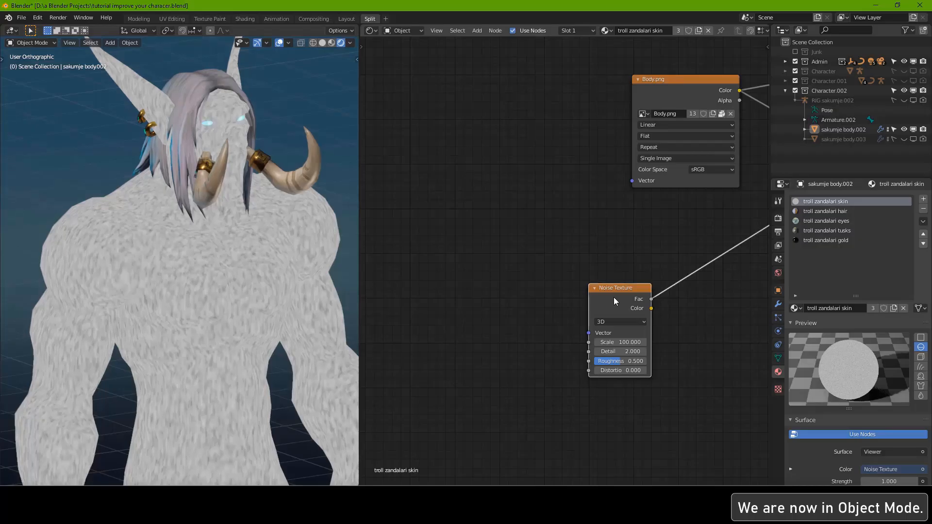
{"action": "key", "text": "ctrl+t"}
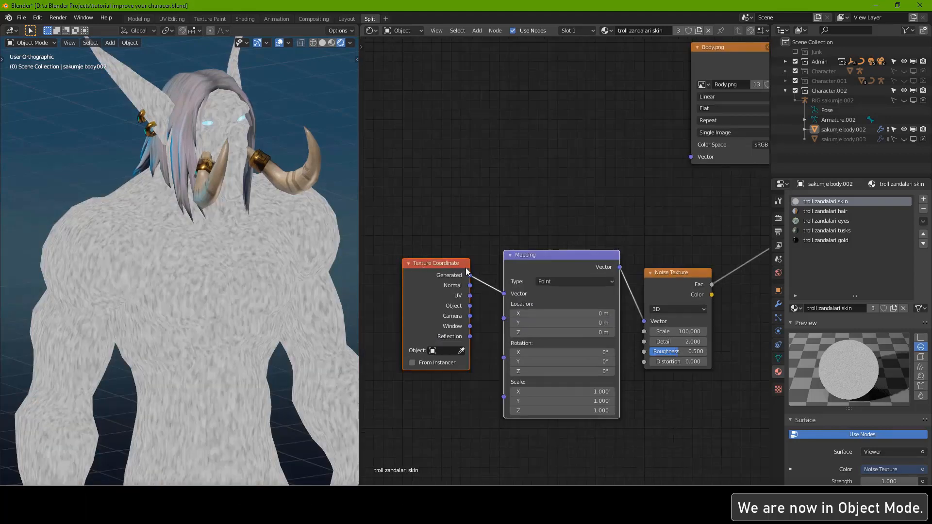
{"action": "left_click_drag", "start_coordinate": [470, 305], "coordinate": [503, 294]}
{"action": "scroll", "coordinate": [213, 220], "scroll_direction": "up", "scroll_amount": 5}
{"action": "middle_click_drag", "start_coordinate": [220, 212], "coordinate": [220, 247]}
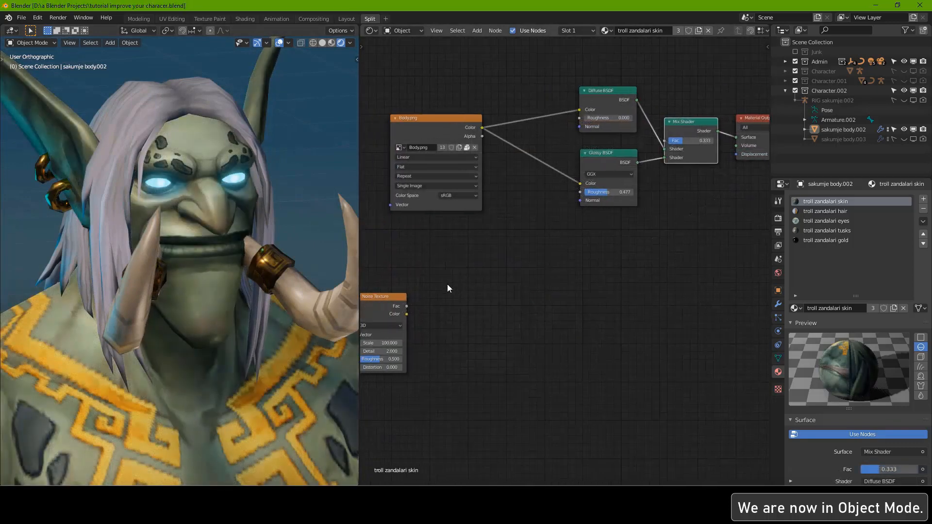
- Add a Bump node with the noise Fac as its Height, and connect its Normal to the Glossy and Diffuse BSDF normals
{"action": "key", "text": "shift+a"}
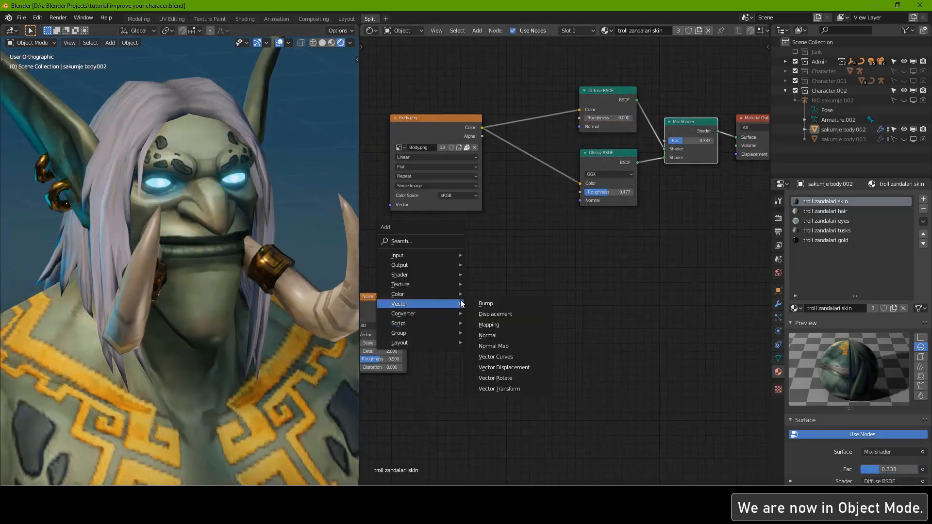
{"action": "left_click", "coordinate": [485, 303]}
{"action": "left_click", "coordinate": [482, 301]}
{"action": "scroll", "coordinate": [478, 281], "scroll_direction": "up", "scroll_amount": 1}
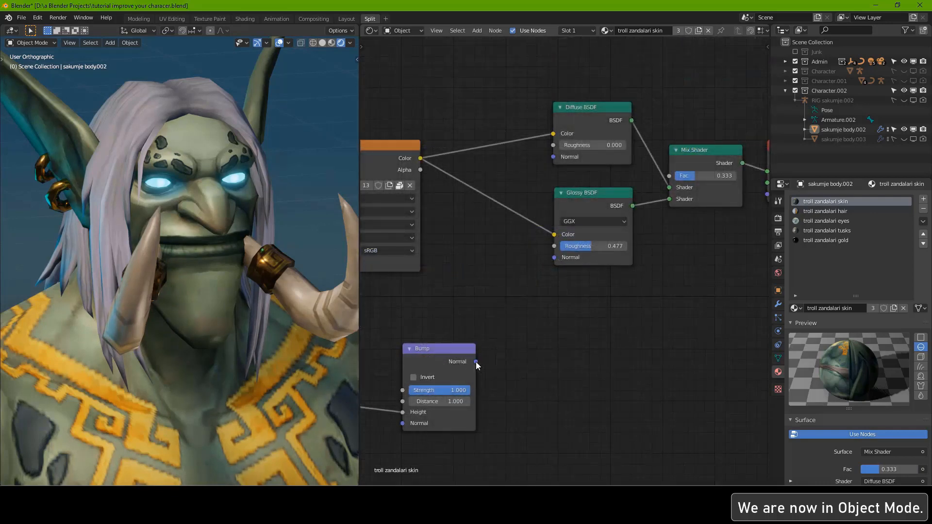
{"action": "left_click_drag", "start_coordinate": [475, 362], "coordinate": [554, 257]}
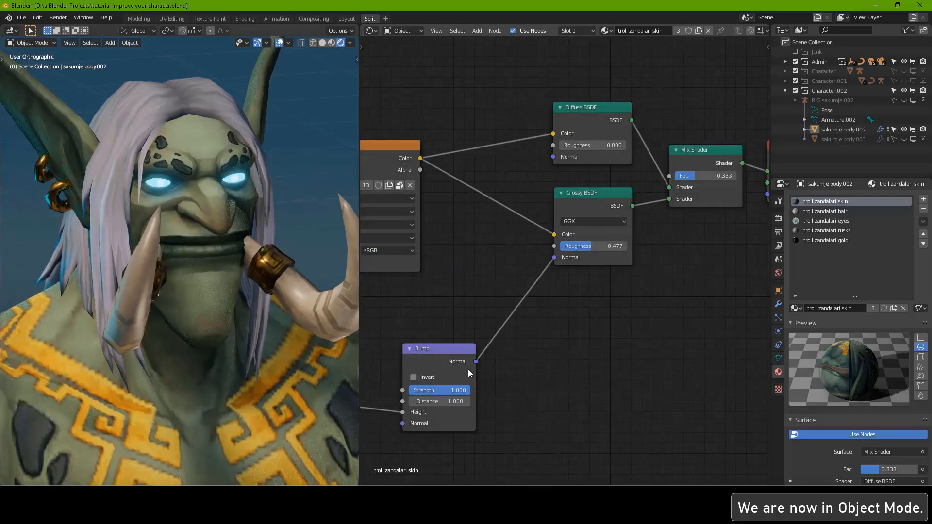
{"action": "left_click_drag", "start_coordinate": [476, 361], "coordinate": [554, 156]}
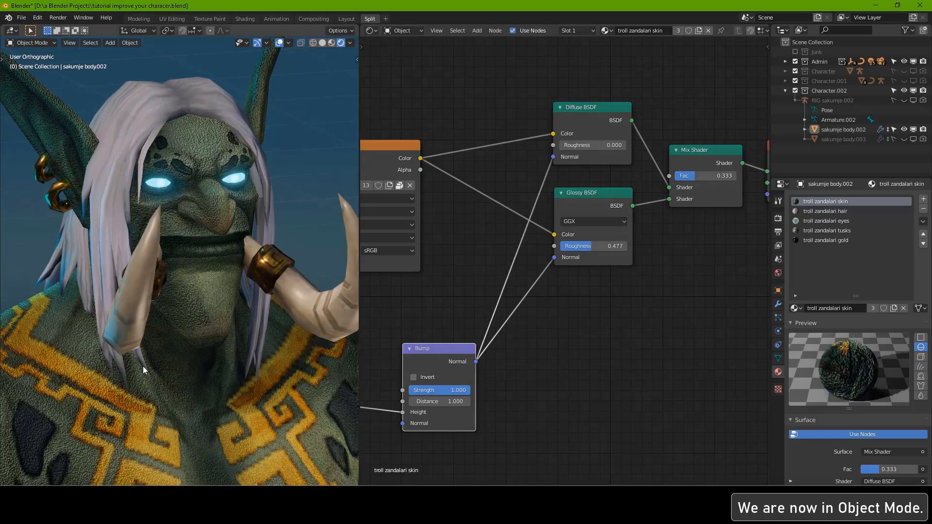
{"action": "middle_click_drag", "start_coordinate": [143, 366], "coordinate": [225, 309]}
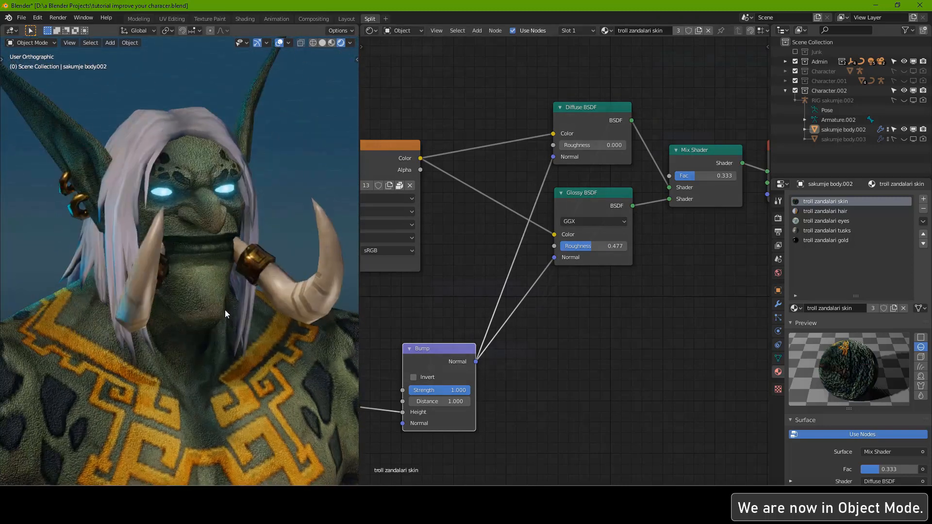
- Set the Bump strength to 0.083 and the Noise Texture's scale to 300 for finer skin pores
{"action": "mouse_move", "coordinate": [461, 351]}
{"action": "left_mouse_down"}
{"action": "mouse_move", "coordinate": [440, 351]}
{"action": "mouse_move", "coordinate": [449, 351]}
{"action": "left_mouse_up"}
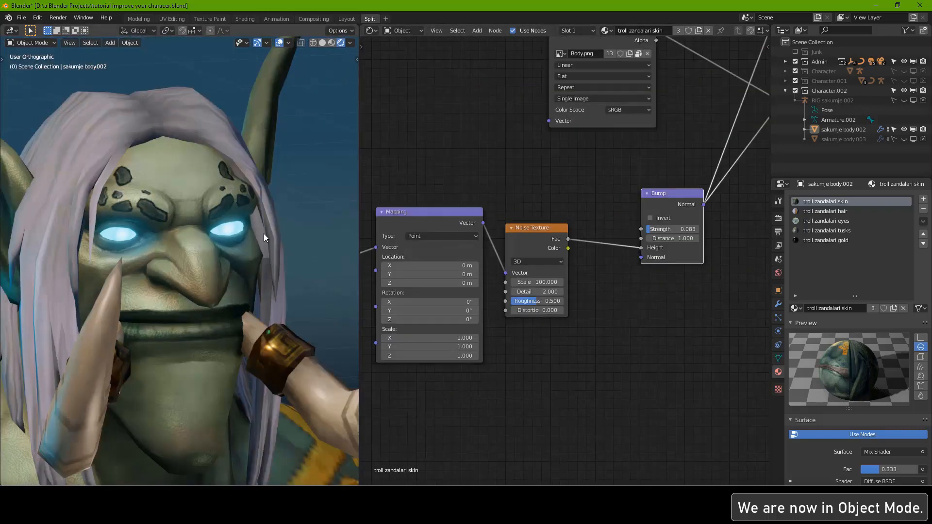
{"action": "scroll", "coordinate": [559, 261], "scroll_direction": "up", "scroll_amount": 2}
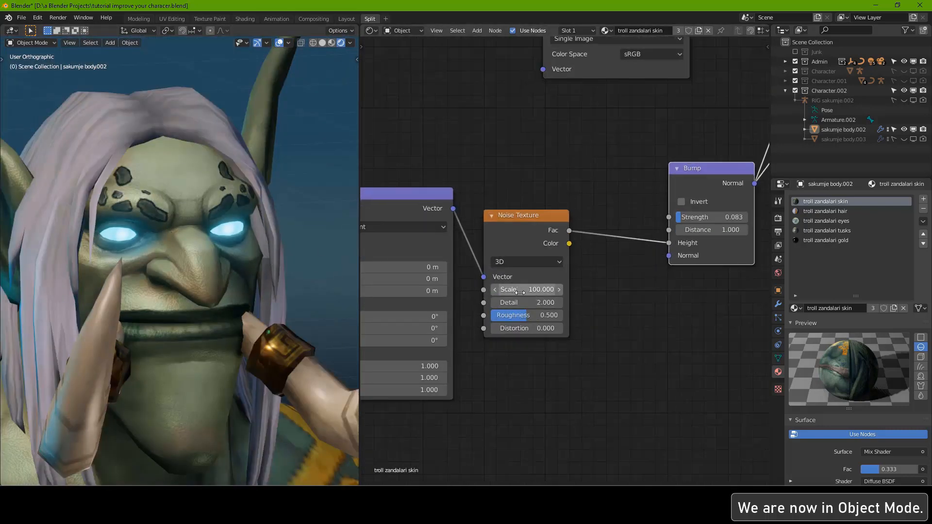
{"action": "double_click", "coordinate": [528, 289]}
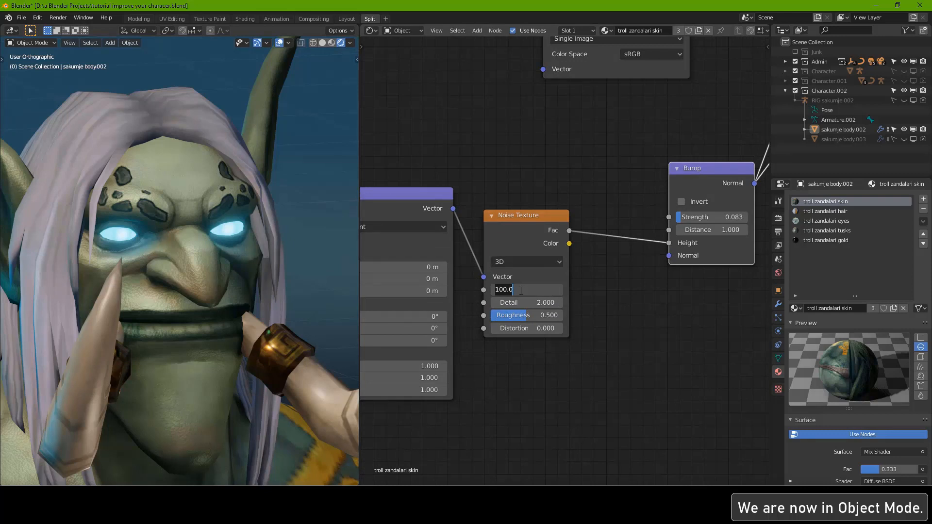
{"action": "type", "text": "400"}
{"action": "key", "text": "Return"}
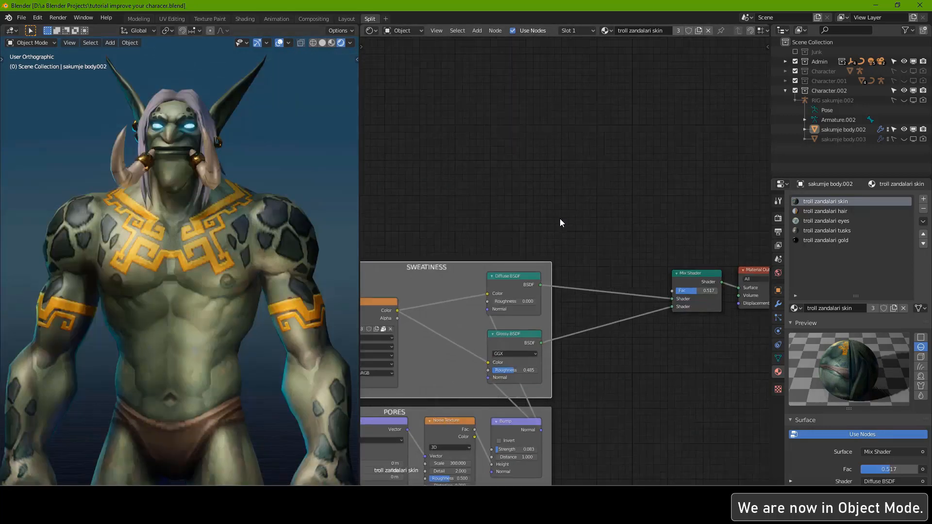
- Add a second Glossy BSDF node in the empty area above the SWEATINESS frame
{"action": "middle_click_drag", "start_coordinate": [642, 122], "coordinate": [626, 221]}
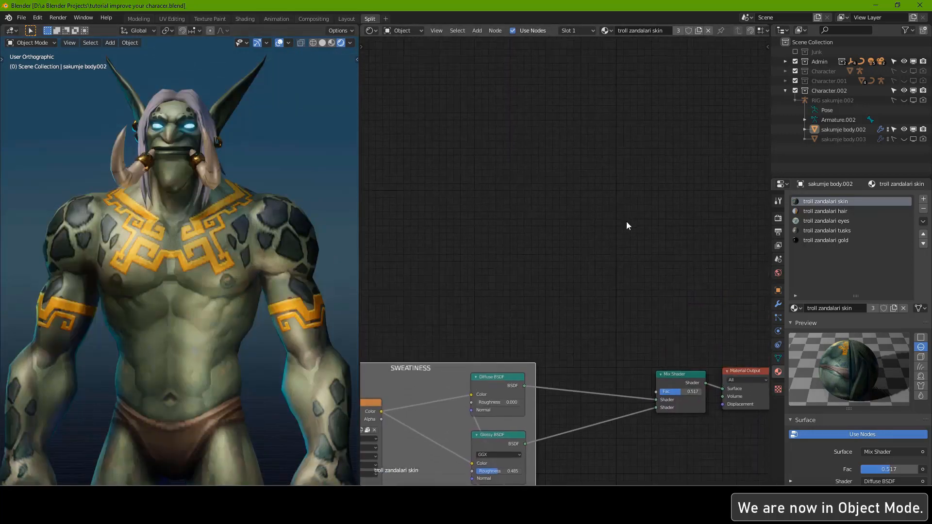
{"action": "scroll", "coordinate": [624, 222], "scroll_direction": "up", "scroll_amount": 3}
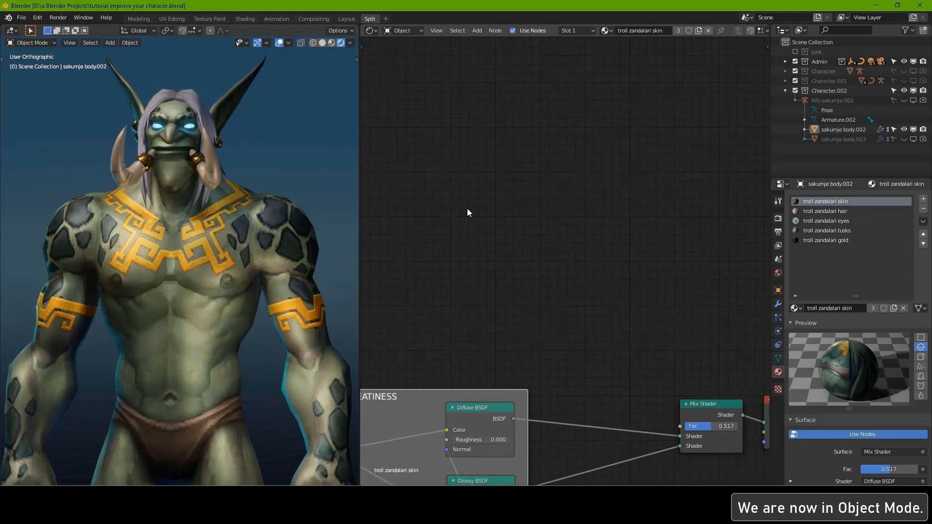
{"action": "key", "text": "shift+a"}
{"action": "mouse_move", "coordinate": [472, 129]}
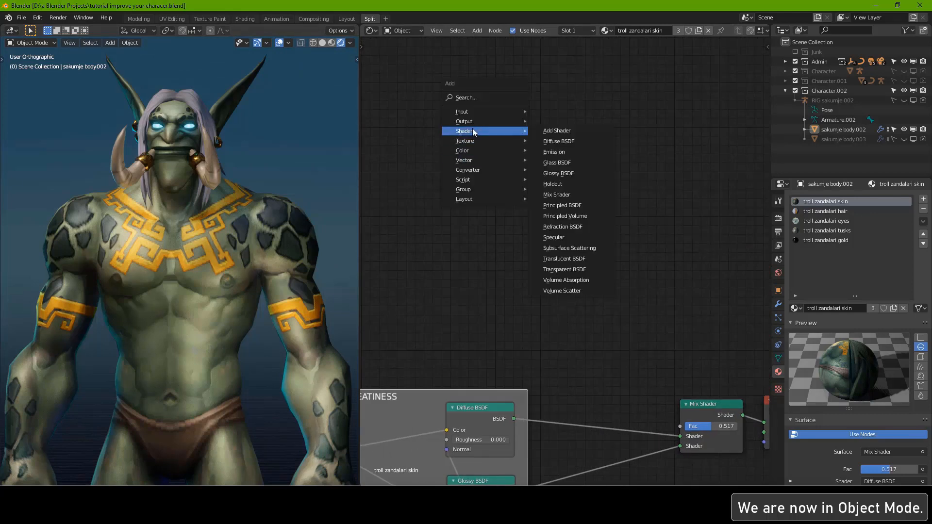
{"action": "left_click", "coordinate": [557, 173]}
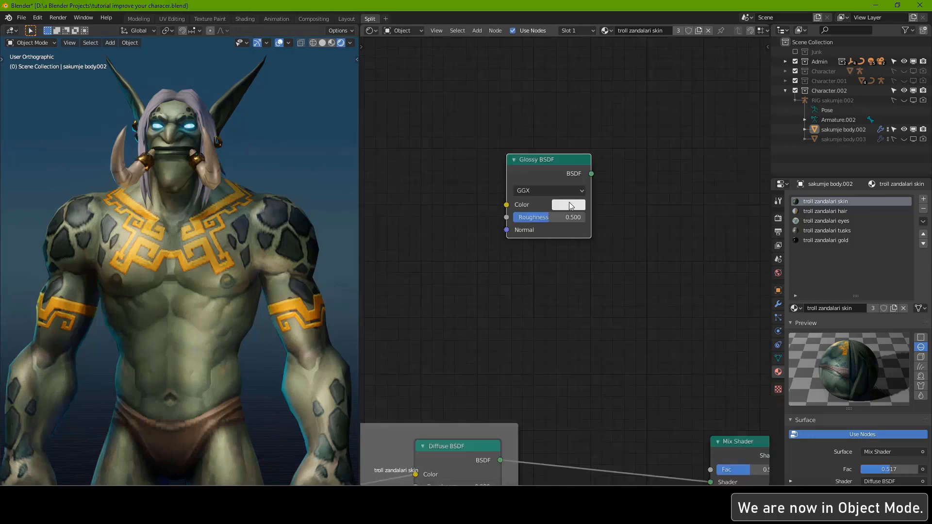
- Give the new Glossy BSDF an orange-gold color and 0.131 roughness while previewing it on the body
{"action": "left_click", "coordinate": [569, 204]}
{"action": "left_click", "coordinate": [552, 170], "text": "ctrl+shift"}
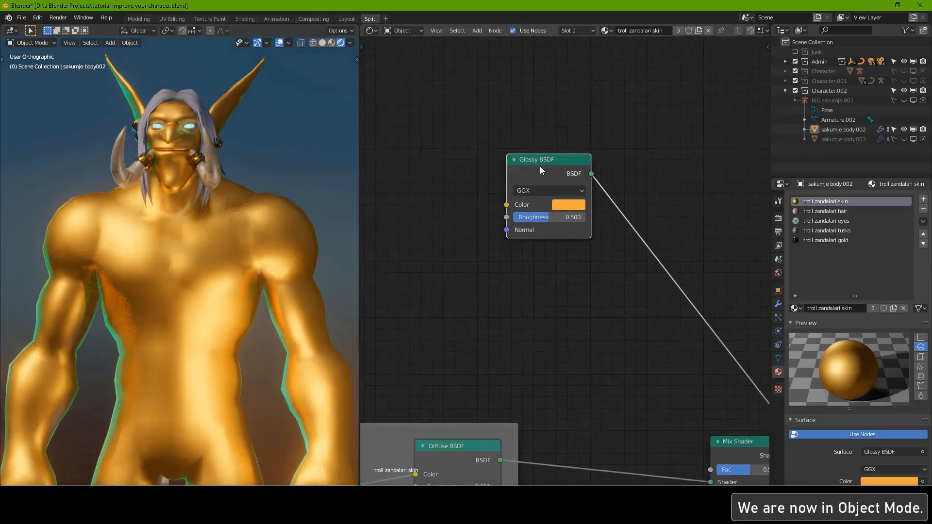
{"action": "left_click_drag", "start_coordinate": [546, 217], "coordinate": [515, 217]}
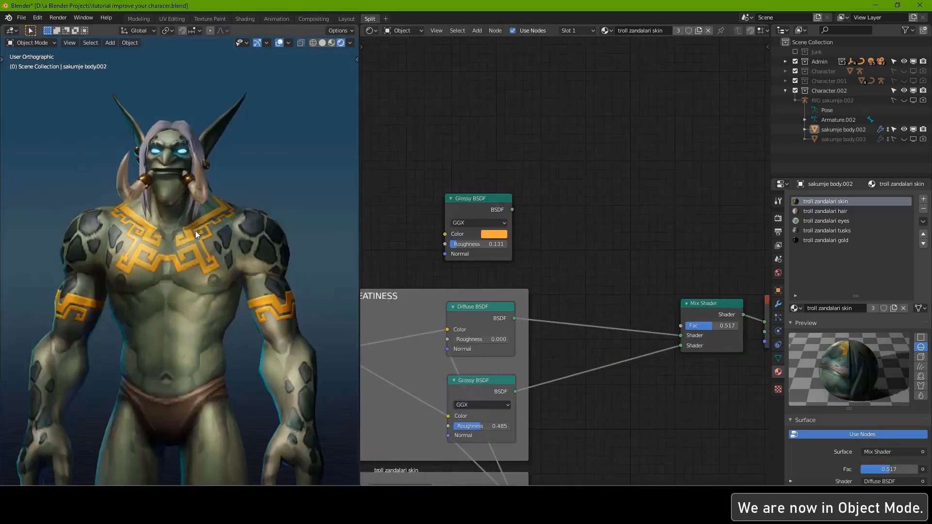
- Put the troll's body mesh into Edit Mode, focused on the golden chest tattoo
{"action": "scroll", "coordinate": [160, 243], "scroll_direction": "up", "scroll_amount": 4}
{"action": "left_click", "coordinate": [173, 238]}
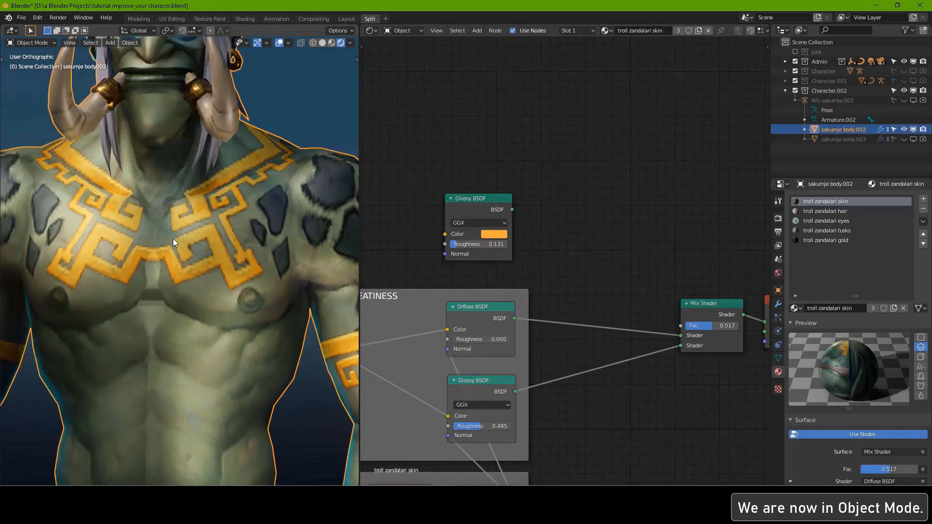
{"action": "key", "text": "Tab"}
{"action": "scroll", "coordinate": [201, 243], "scroll_direction": "up", "scroll_amount": 3}
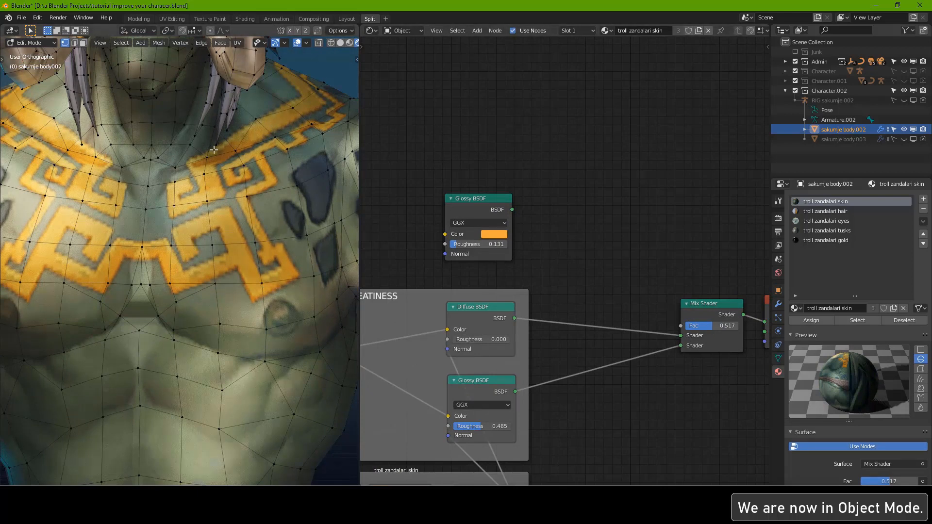
- Return to Object Mode and insert a second Mix Shader before the Material Output, with the GOLD Glossy BSDF as its second shader
{"action": "key", "text": "Tab"}
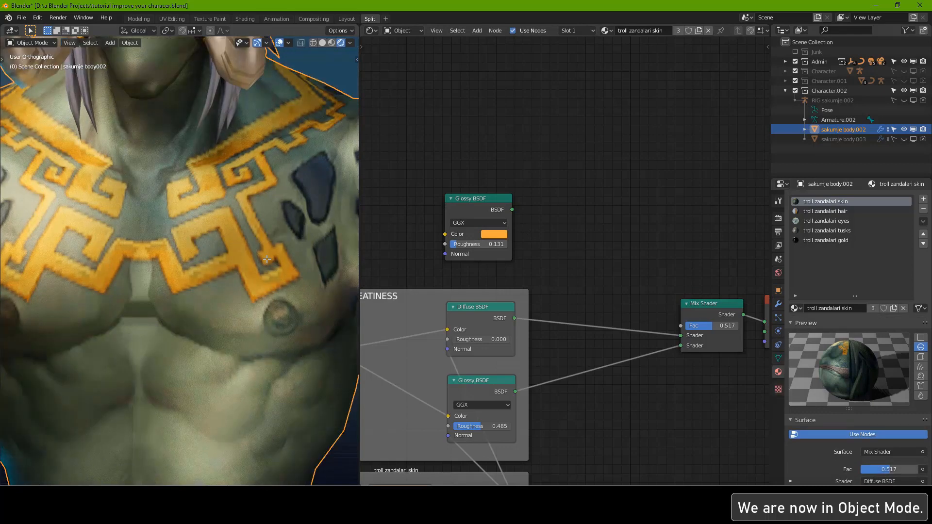
{"action": "scroll", "coordinate": [265, 259], "scroll_direction": "down", "scroll_amount": 4}
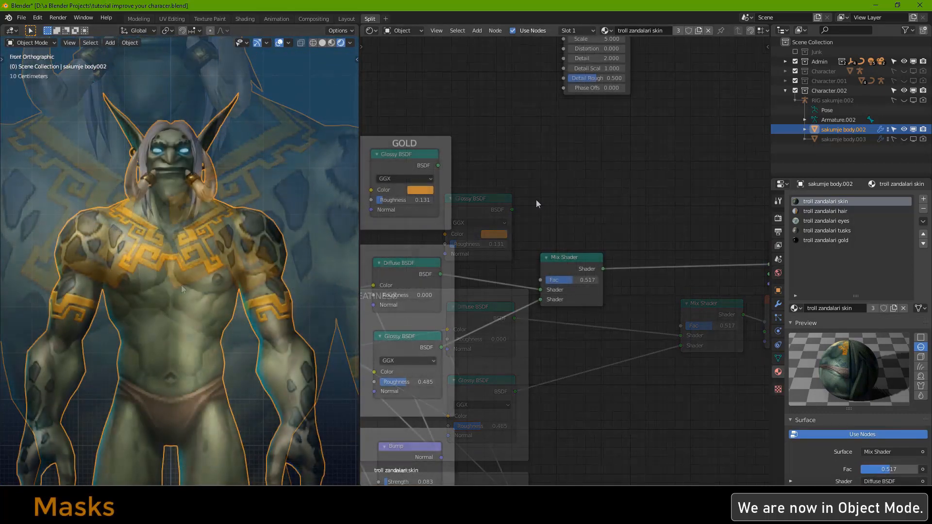
{"action": "mouse_move", "coordinate": [542, 219]}
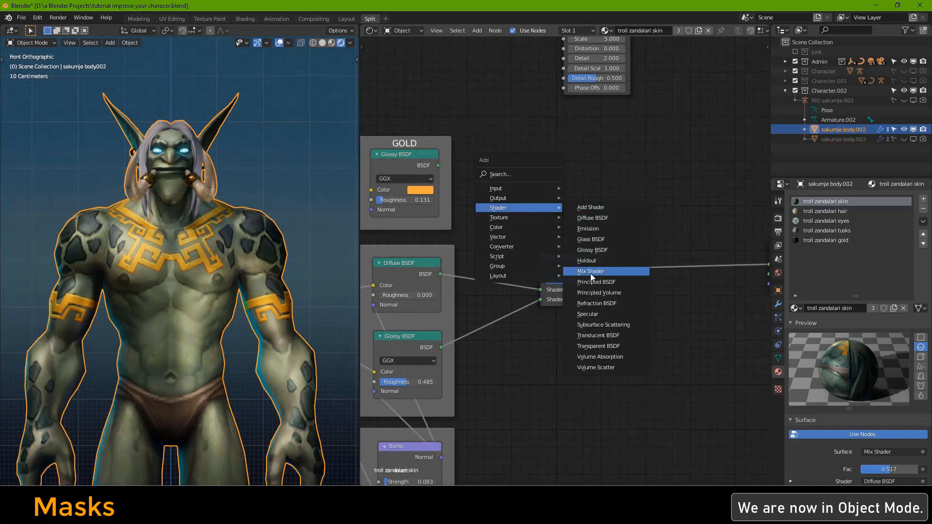
{"action": "left_click", "coordinate": [590, 273]}
{"action": "left_click", "coordinate": [649, 270]}
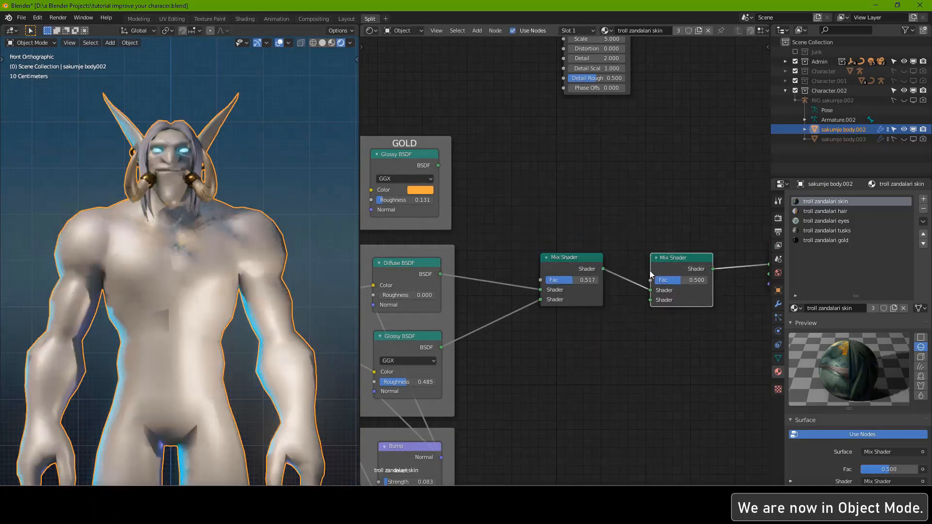
{"action": "left_click_drag", "start_coordinate": [438, 165], "coordinate": [650, 300]}
{"action": "left_click", "coordinate": [305, 200]}
{"action": "middle_click_drag", "start_coordinate": [305, 200], "coordinate": [315, 152], "text": "shift"}
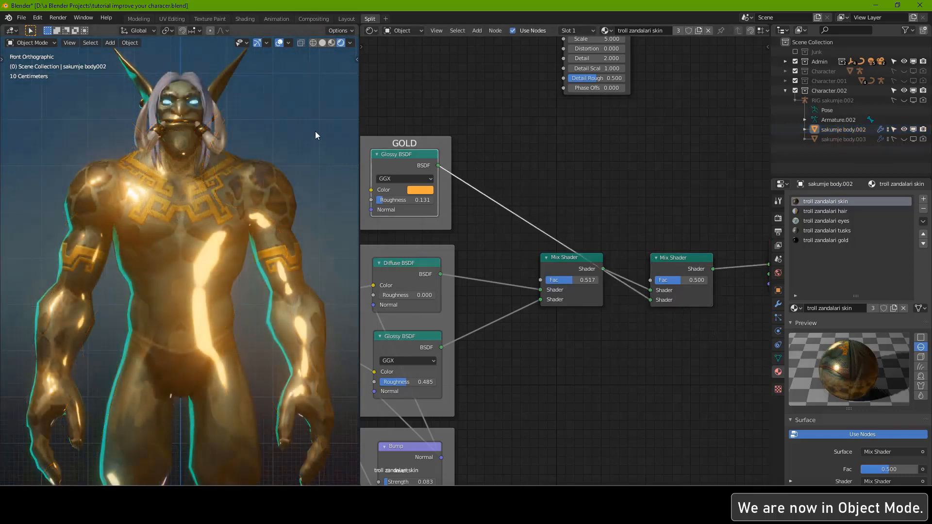
- Set the second Mix Shader's factor to 0.567
{"action": "middle_click_drag", "start_coordinate": [691, 340], "coordinate": [669, 364]}
{"action": "scroll", "coordinate": [669, 365], "scroll_direction": "up", "scroll_amount": 1}
{"action": "left_click_drag", "start_coordinate": [660, 300], "coordinate": [632, 290]}
{"action": "scroll", "coordinate": [639, 145], "scroll_direction": "down", "scroll_amount": 1}
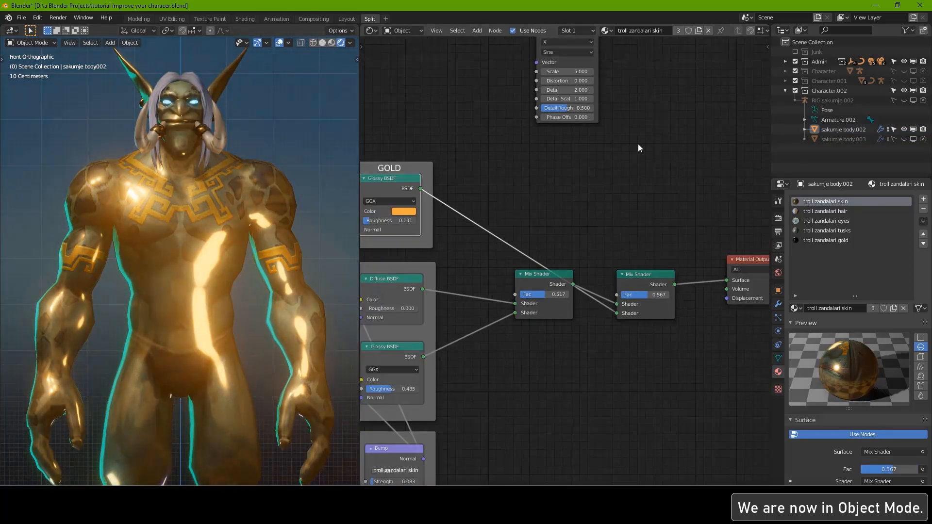
- Delete the old Wave Texture node and add a fresh Wave Texture in the empty area above the Mix Shaders
{"action": "middle_click_drag", "start_coordinate": [632, 149], "coordinate": [608, 191]}
{"action": "left_click", "coordinate": [547, 68]}
{"action": "key", "text": "x"}
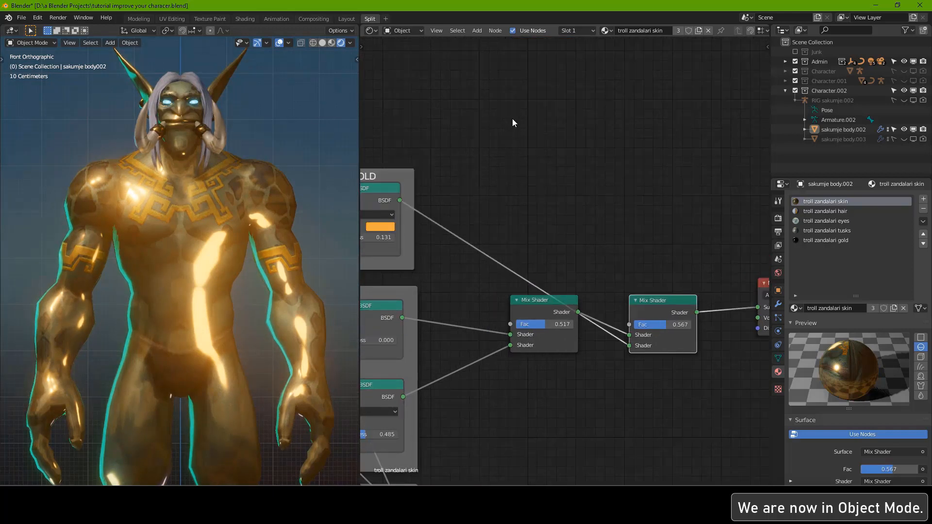
{"action": "key", "text": "shift+a"}
{"action": "mouse_move", "coordinate": [505, 129]}
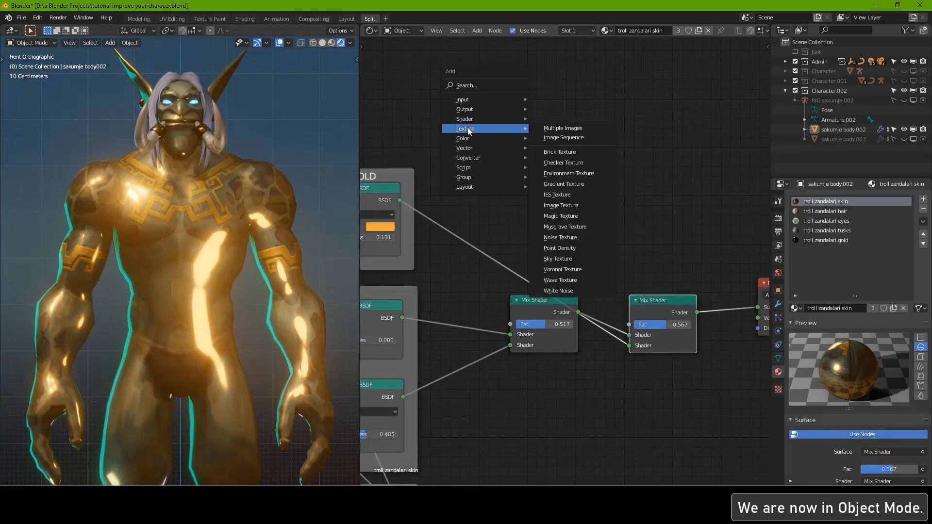
{"action": "left_click", "coordinate": [563, 280]}
{"action": "left_click", "coordinate": [508, 89]}
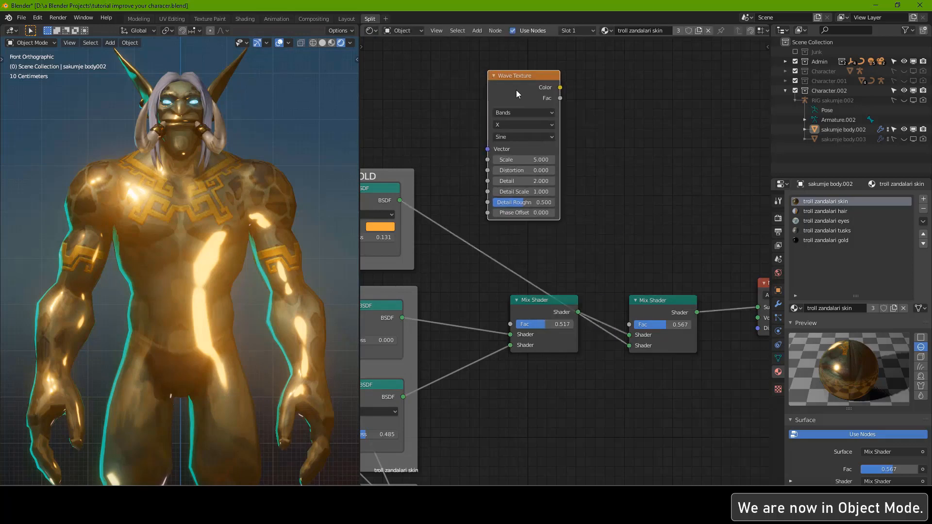
- Preview the Wave Texture on the body, try it at scale 2.440 as the second Mix Shader's factor, and remove it
{"action": "left_click", "coordinate": [516, 90], "text": "ctrl+shift"}
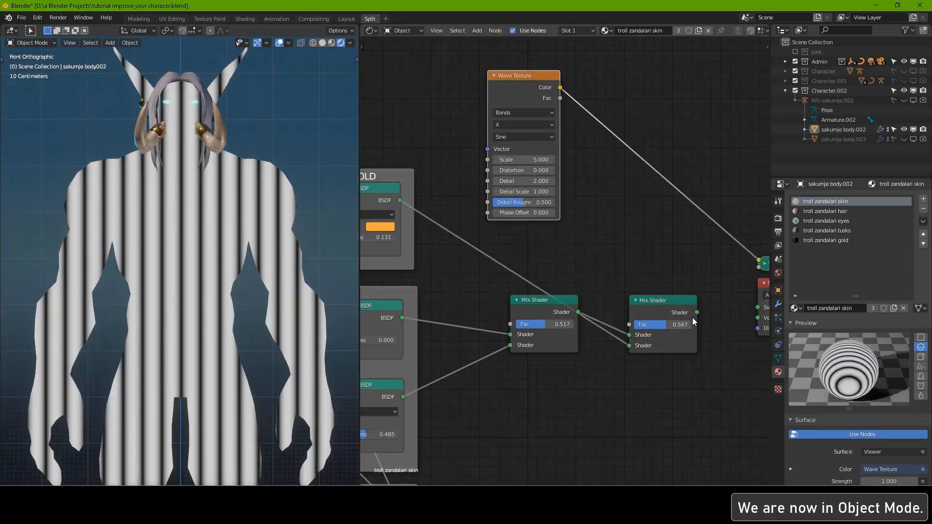
{"action": "left_click", "coordinate": [668, 299], "text": "ctrl+shift"}
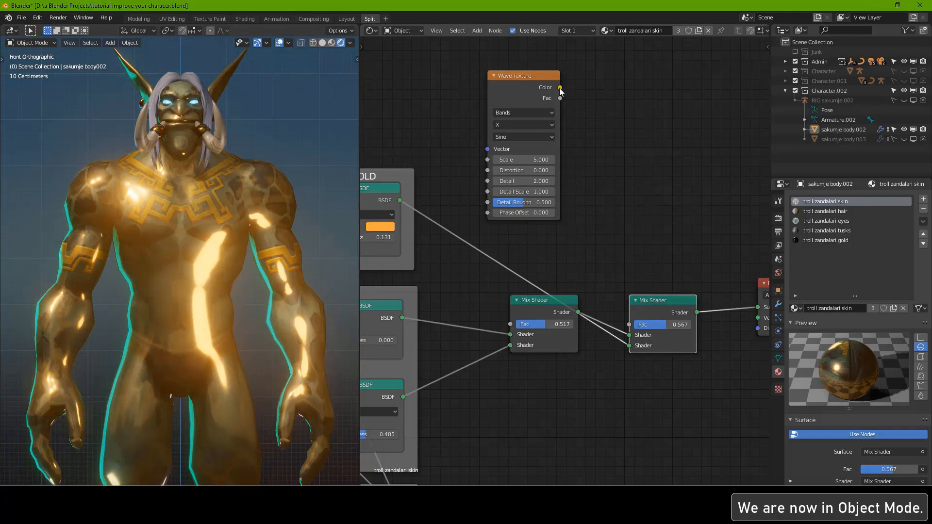
{"action": "left_click_drag", "start_coordinate": [560, 88], "coordinate": [630, 322]}
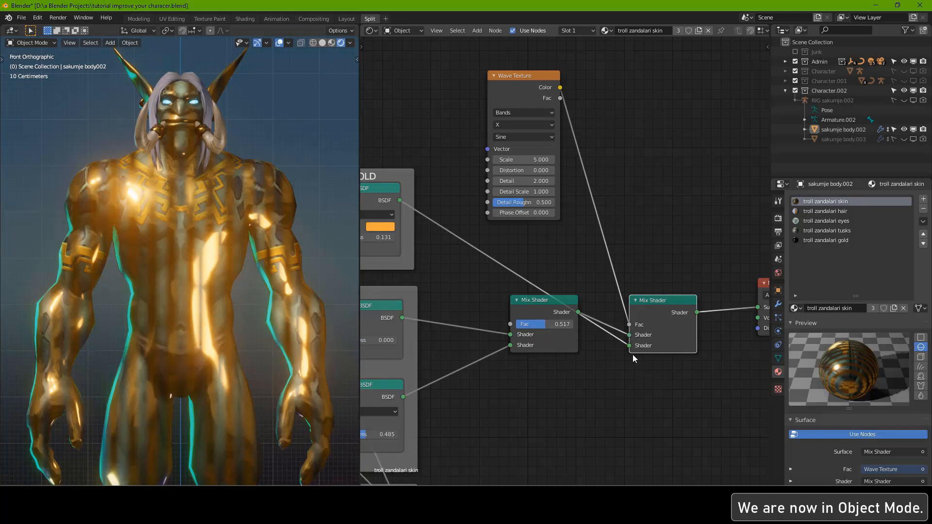
{"action": "left_click_drag", "start_coordinate": [524, 160], "coordinate": [485, 160]}
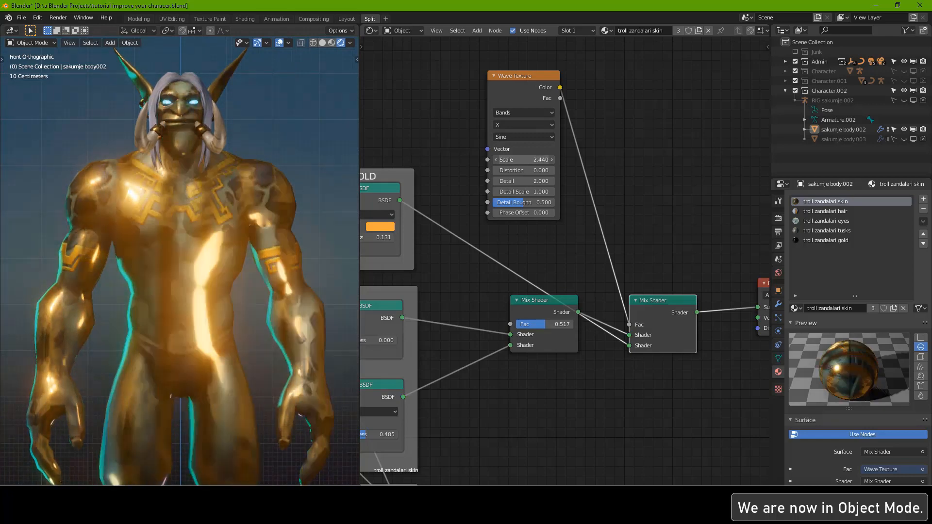
{"action": "key", "text": "Delete"}
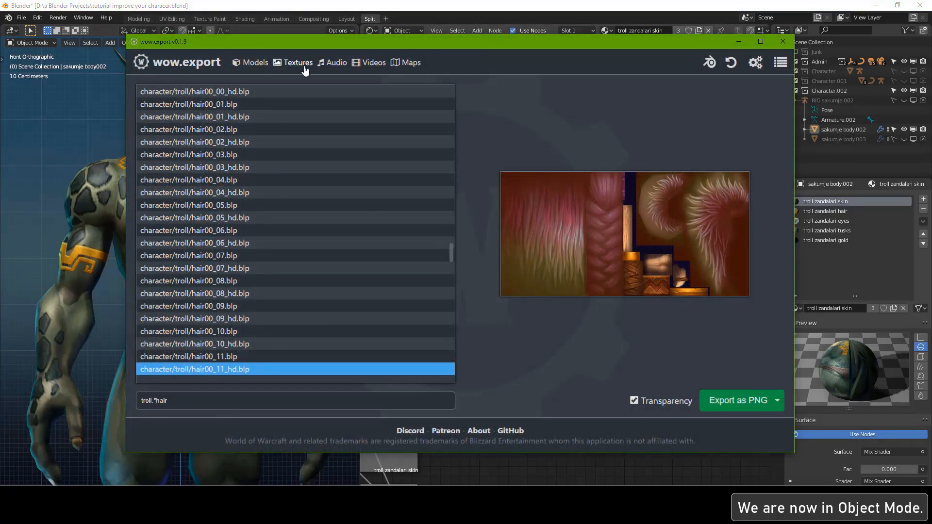
- Switch to wow.export and filter the textures by "troll.*tattoo"
{"action": "key", "text": "BackSpace"}
{"action": "key", "text": "BackSpace"}
{"action": "key", "text": "BackSpace"}
{"action": "key", "text": "BackSpace"}
{"action": "key", "text": "BackSpace"}
{"action": "key", "text": "BackSpace"}
{"action": "key", "text": "BackSpace"}
{"action": "key", "text": "BackSpace"}
{"action": "key", "text": "BackSpace"}
{"action": "key", "text": "BackSpace"}
{"action": "key", "text": "BackSpace"}
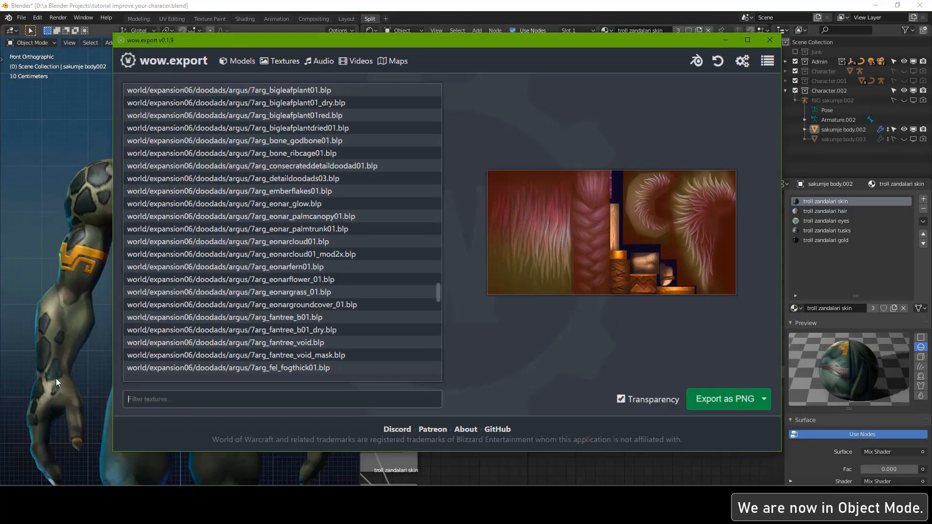
{"action": "type", "text": "troll"}
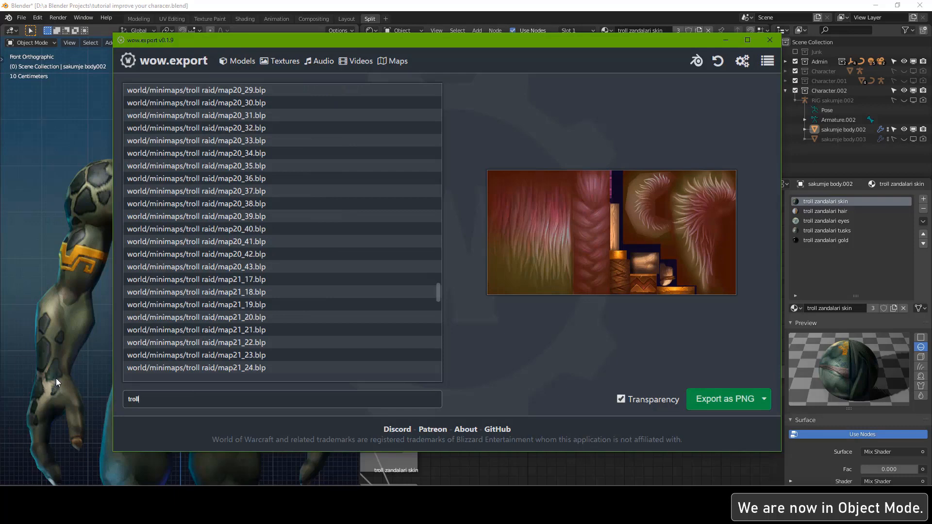
{"action": "type", "text": ".*tattoo"}
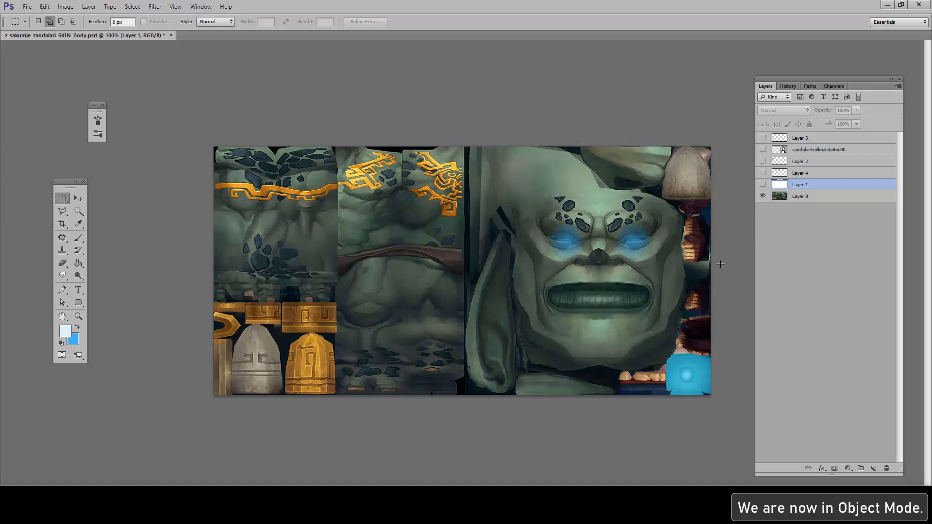
- In the skin PSD in Photoshop, show the tattoo layer over the white Layer 1 and load the tattoo's outline as a selection
{"action": "left_click", "coordinate": [762, 185]}
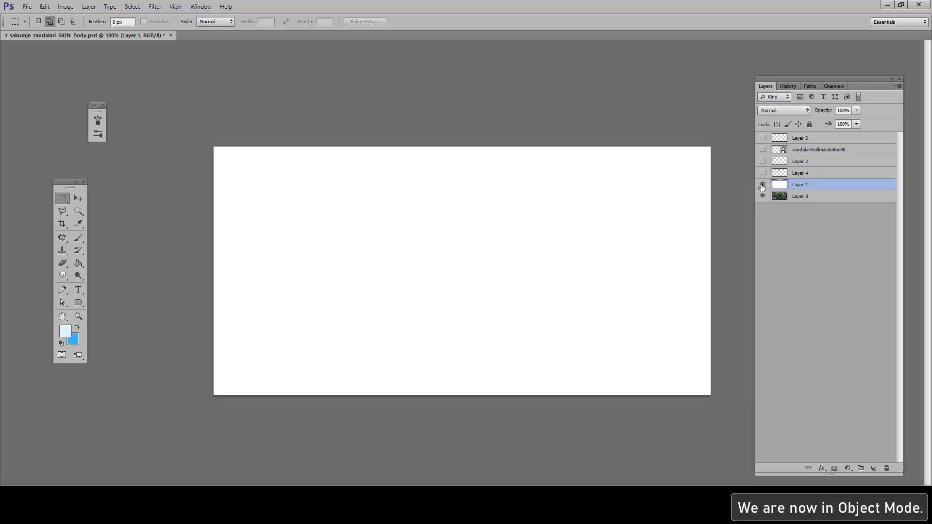
{"action": "left_click", "coordinate": [763, 149]}
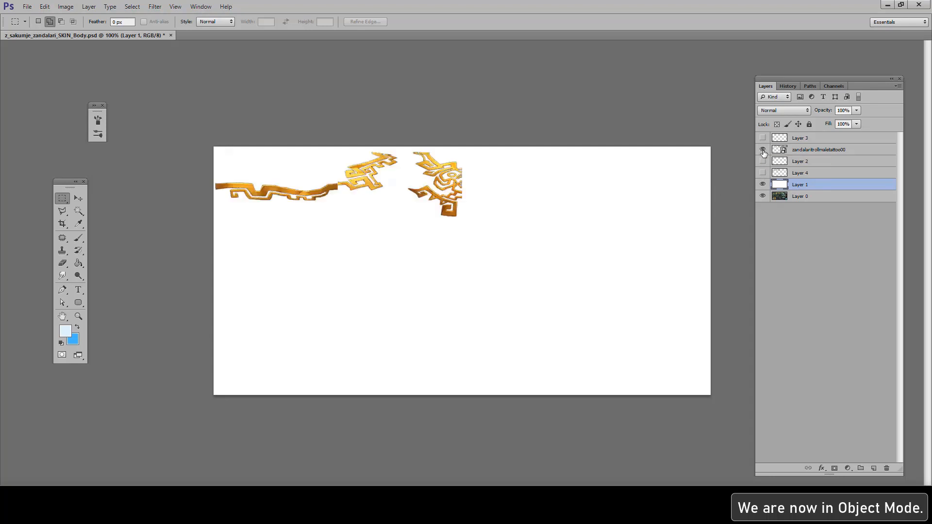
{"action": "left_click", "coordinate": [763, 150], "text": "alt"}
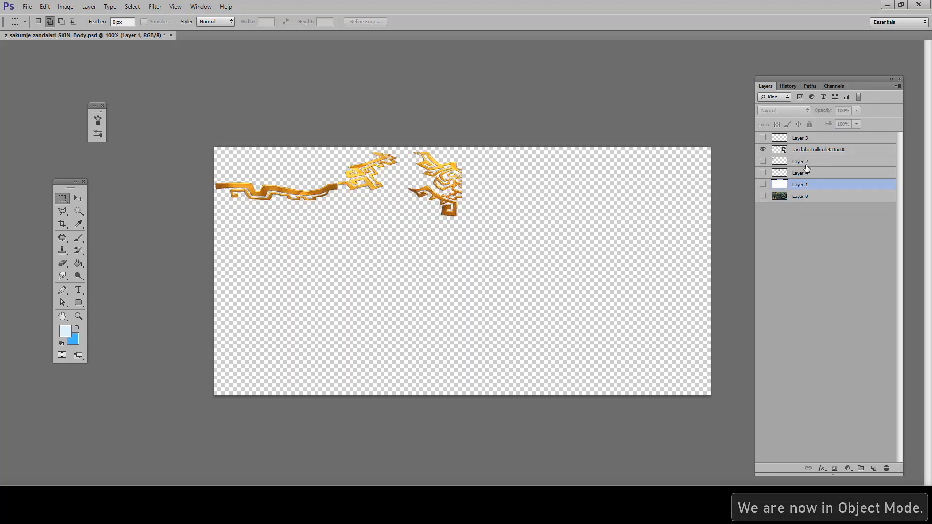
{"action": "left_click", "coordinate": [762, 184]}
{"action": "left_click", "coordinate": [762, 196]}
{"action": "left_click", "coordinate": [775, 150], "text": "ctrl"}
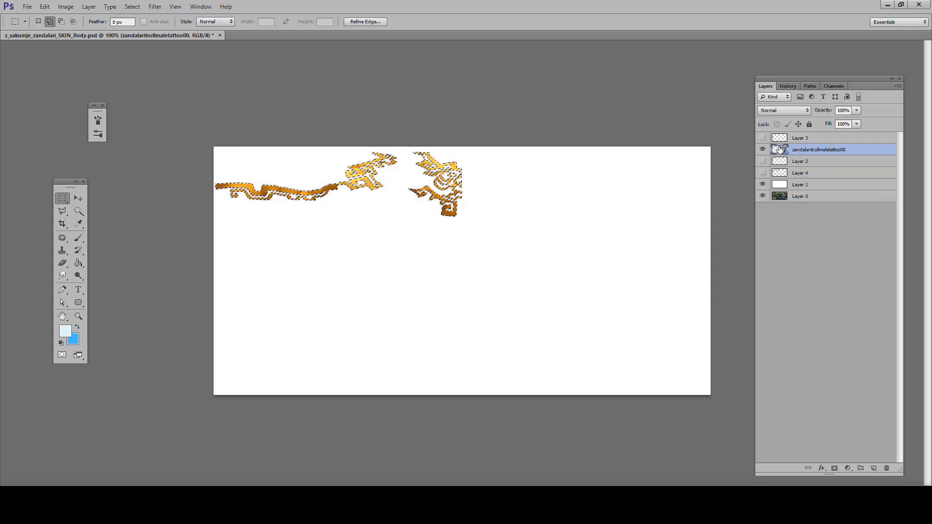
- Fill the tattoo selection with black on a new layer and hide the original golden tattoo layer
{"action": "left_click", "coordinate": [873, 468]}
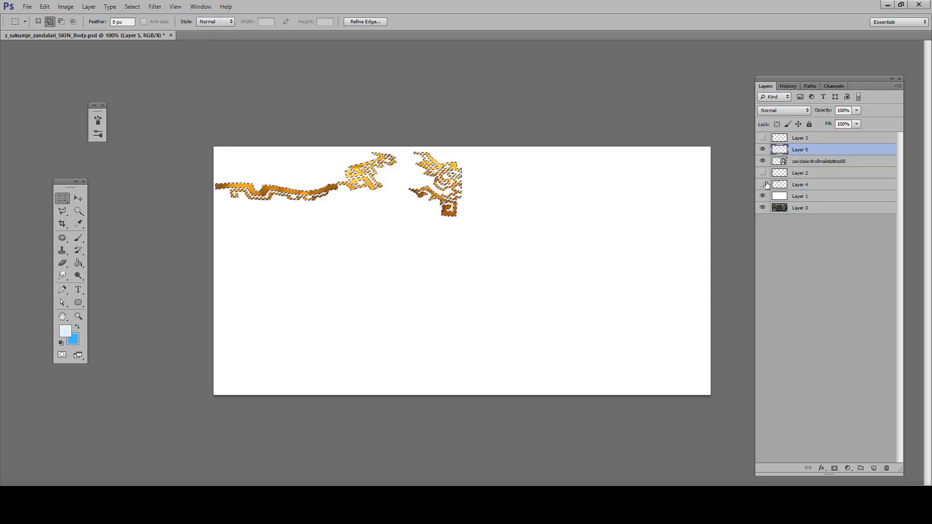
{"action": "left_click", "coordinate": [762, 161]}
{"action": "key", "text": "d"}
{"action": "key", "text": "g"}
{"action": "left_click", "coordinate": [250, 190]}
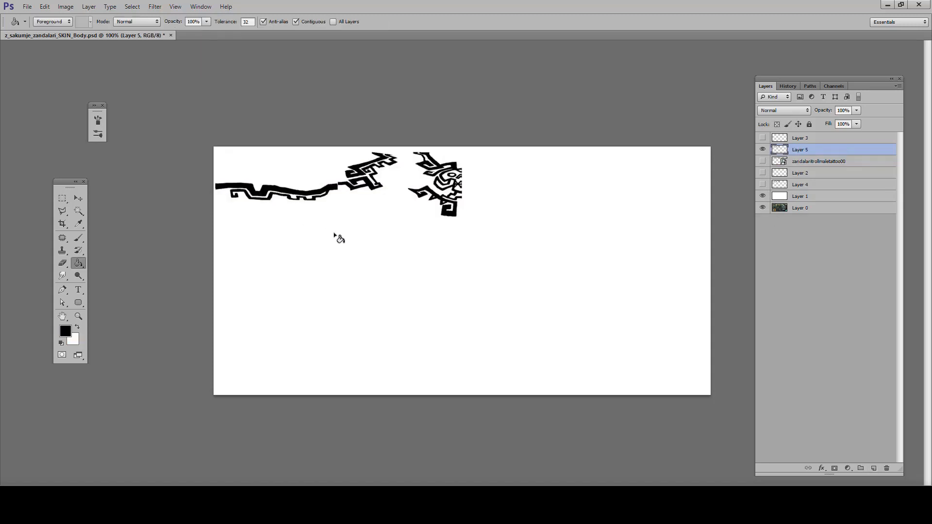
- Save the black-and-white mask as the JPEG file z_sakumje_zandalari_SKIN_TATTOO MASK.jpg
{"action": "key", "text": "v"}
{"action": "key", "text": "ctrl+shift+s"}
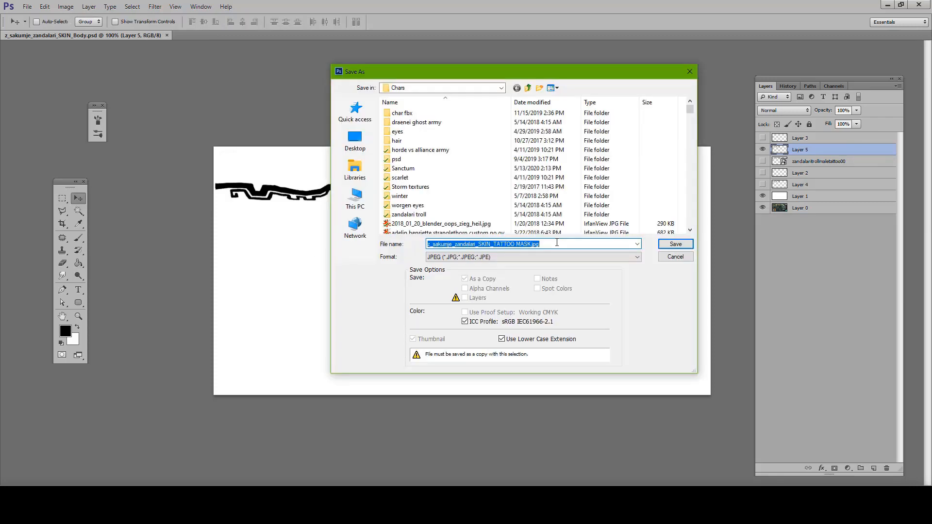
{"action": "key", "text": "Return"}
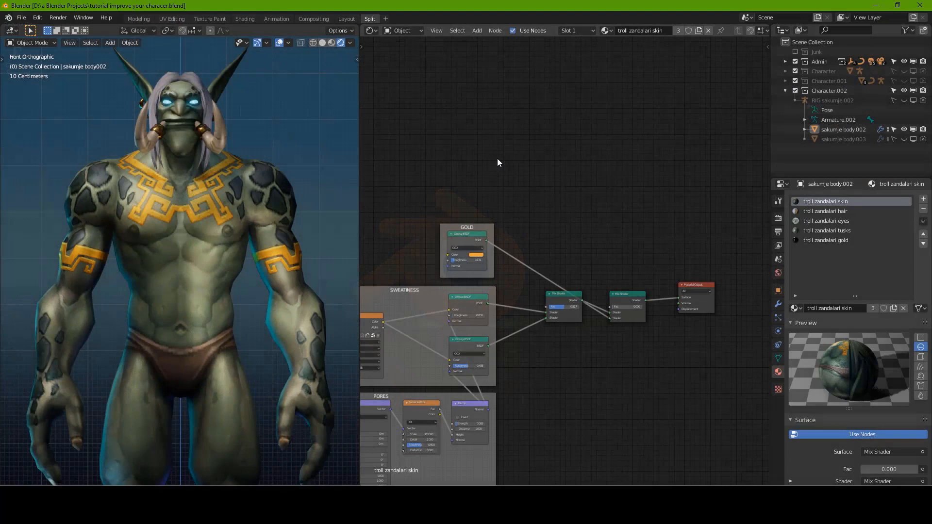
- Back in Blender, add an Image Texture node above the Mix Shaders and load the SKIN_TATTOO MASK image into it
{"action": "scroll", "coordinate": [506, 193], "scroll_direction": "up", "scroll_amount": 2}
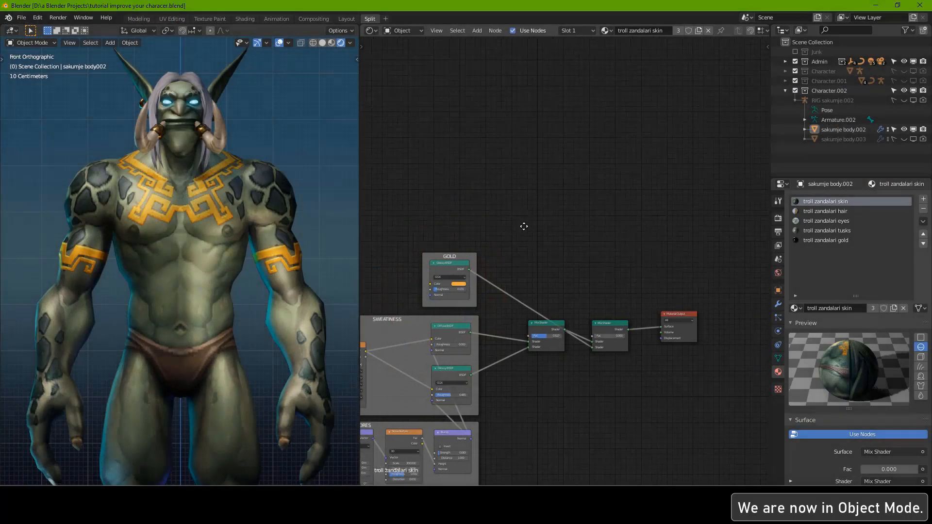
{"action": "key", "text": "shift+a"}
{"action": "mouse_move", "coordinate": [485, 188]}
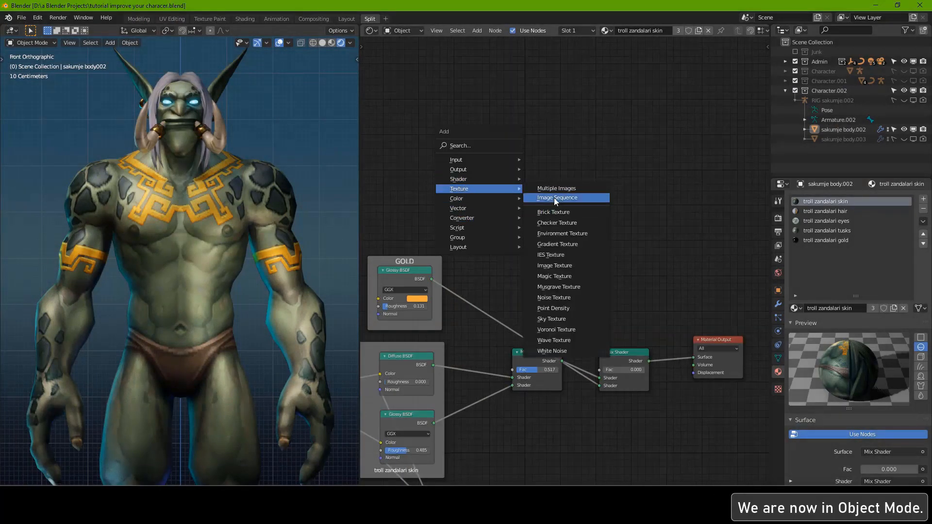
{"action": "left_click", "coordinate": [563, 266]}
{"action": "left_click", "coordinate": [565, 212]}
{"action": "scroll", "coordinate": [566, 210], "scroll_direction": "up", "scroll_amount": 1}
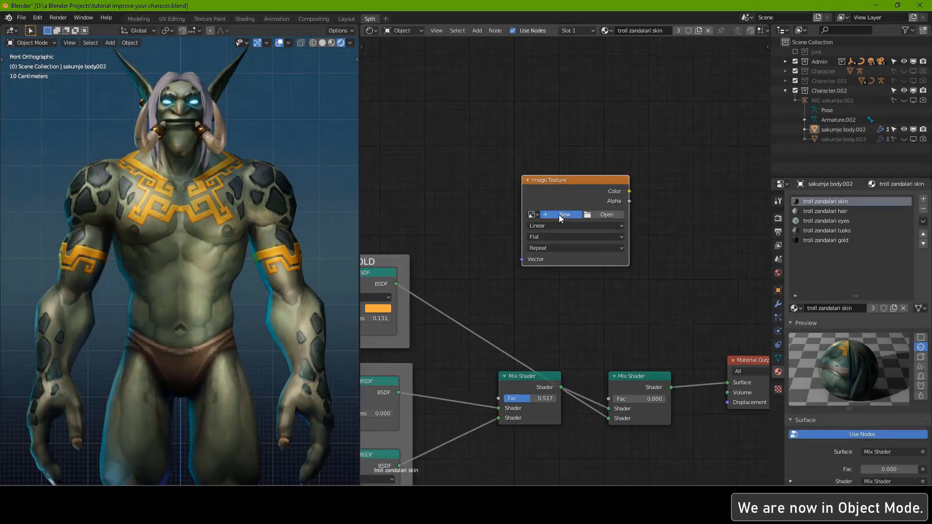
{"action": "left_click", "coordinate": [607, 217]}
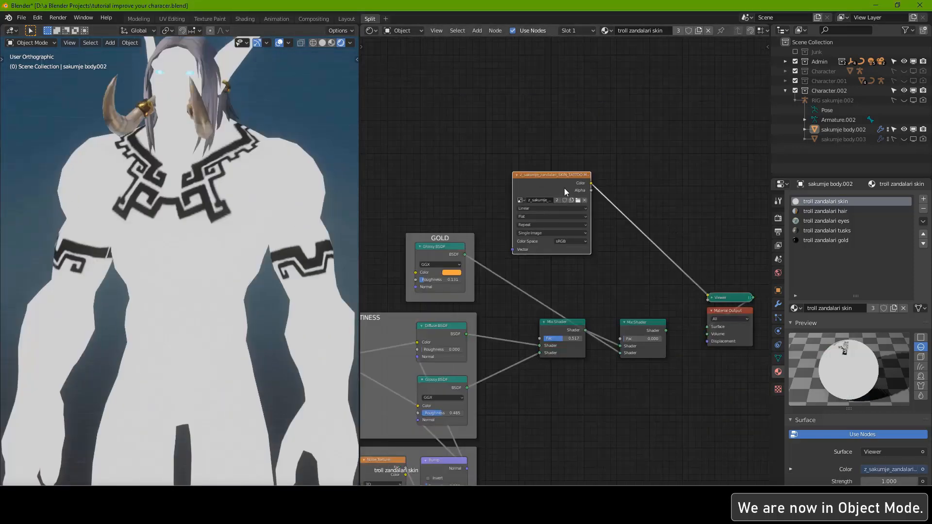
- Drive the second Mix Shader's factor with the tattoo mask and swap its two shader inputs
{"action": "mouse_move", "coordinate": [272, 187]}
{"action": "middle_mouse_down"}
{"action": "mouse_move", "coordinate": [87, 188]}
{"action": "mouse_move", "coordinate": [269, 196]}
{"action": "middle_mouse_up"}
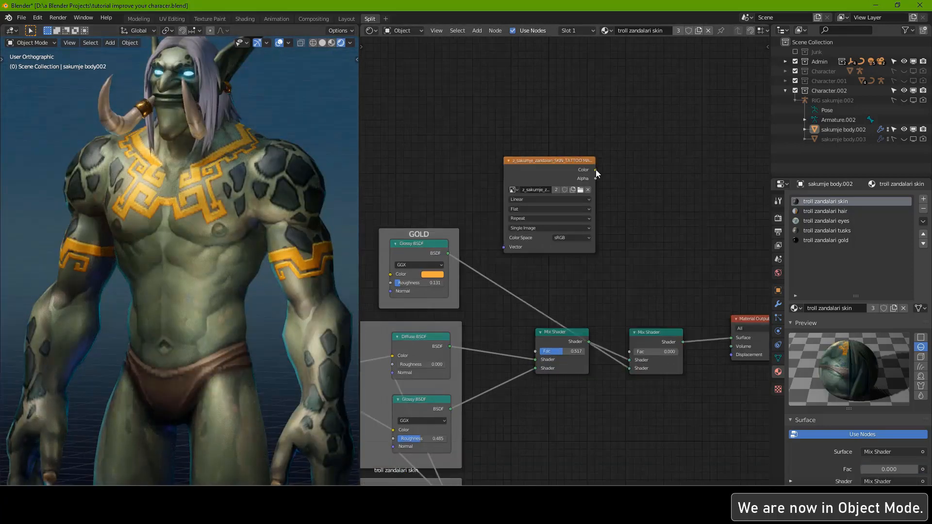
{"action": "left_click_drag", "start_coordinate": [596, 170], "coordinate": [630, 351]}
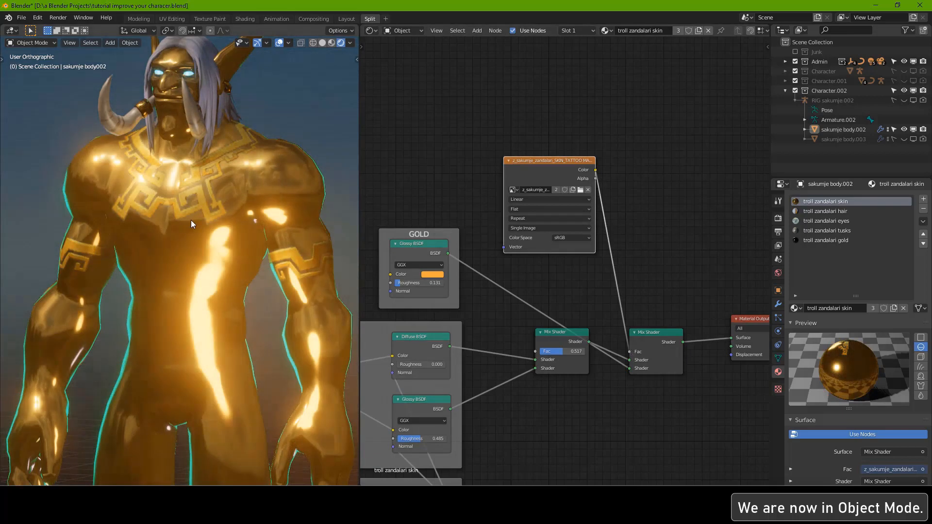
{"action": "left_click", "coordinate": [630, 402]}
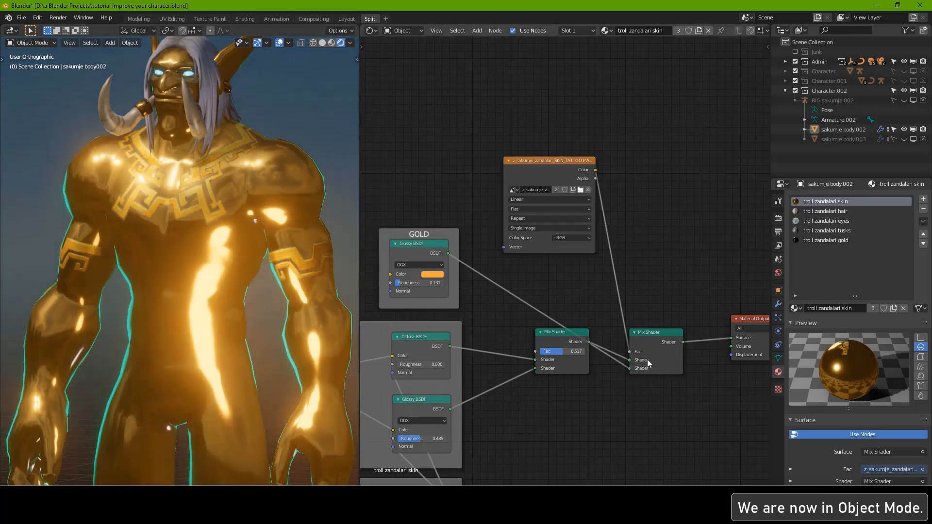
{"action": "left_click_drag", "start_coordinate": [631, 369], "coordinate": [629, 359]}
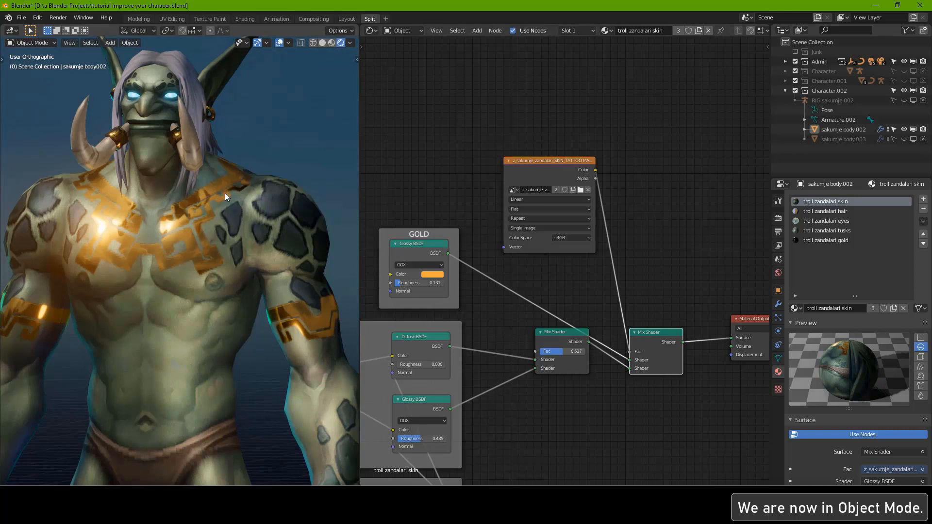
- Add an Image Texture node beside the GOLD frame, assign Body.png and connect its color to the gold Glossy BSDF's color
{"action": "middle_click_drag", "start_coordinate": [443, 357], "coordinate": [600, 326]}
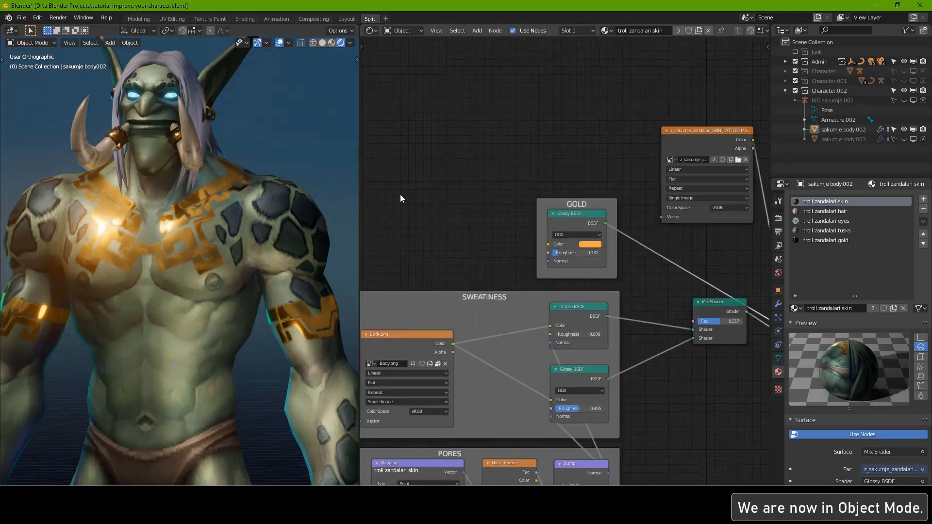
{"action": "key", "text": "shift+a"}
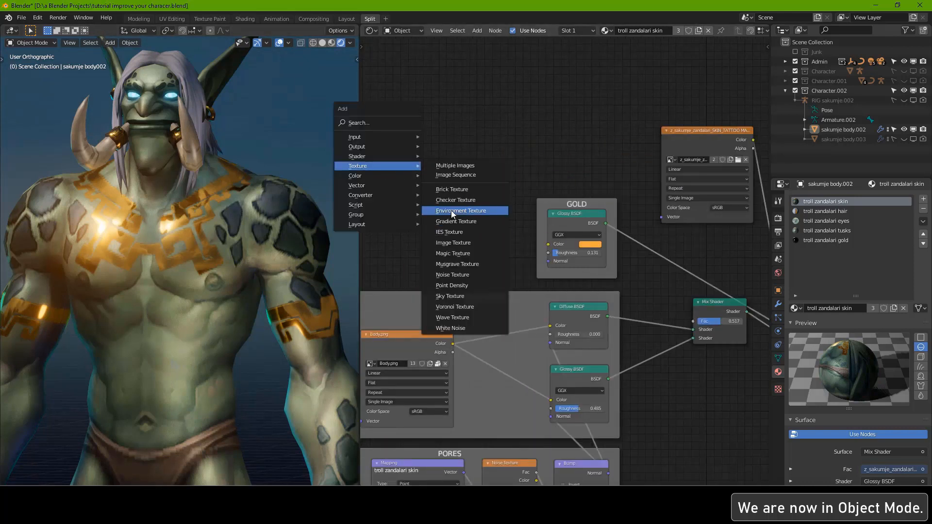
{"action": "left_click", "coordinate": [455, 243]}
{"action": "left_click", "coordinate": [407, 188]}
{"action": "left_click", "coordinate": [416, 219]}
{"action": "left_click", "coordinate": [443, 238]}
{"action": "left_click_drag", "start_coordinate": [497, 200], "coordinate": [514, 212]}
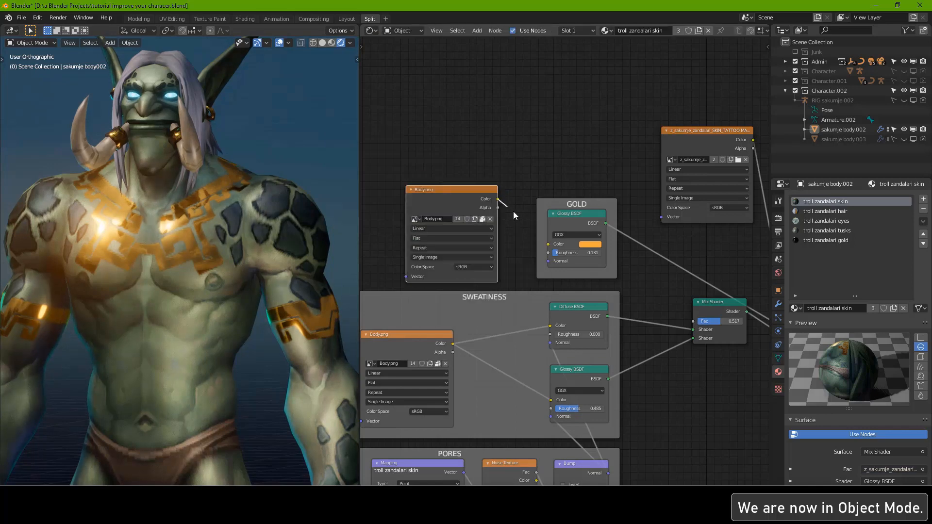
{"action": "left_click_drag", "start_coordinate": [545, 239], "coordinate": [549, 243]}
- Examine the loincloth area of the troll's body up close from the front
{"action": "key", "text": "KP_1"}
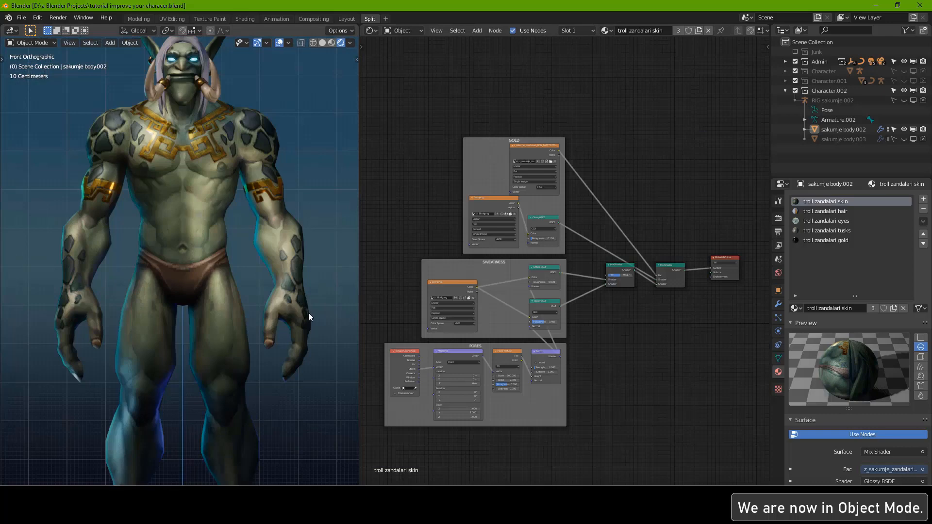
{"action": "scroll", "coordinate": [301, 302], "scroll_direction": "up", "scroll_amount": 8}
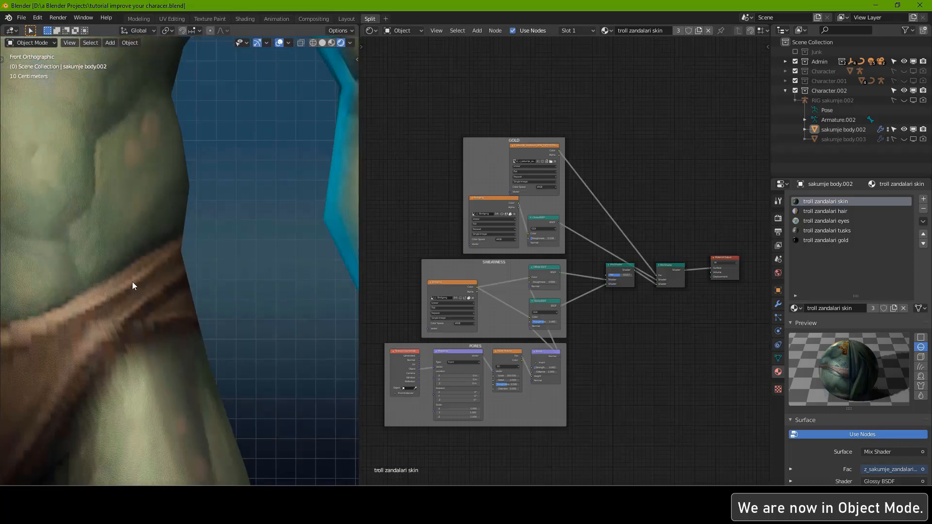
{"action": "scroll", "coordinate": [132, 282], "scroll_direction": "up", "scroll_amount": 3}
{"action": "scroll", "coordinate": [161, 259], "scroll_direction": "up", "scroll_amount": 3}
{"action": "scroll", "coordinate": [223, 293], "scroll_direction": "down", "scroll_amount": 8}
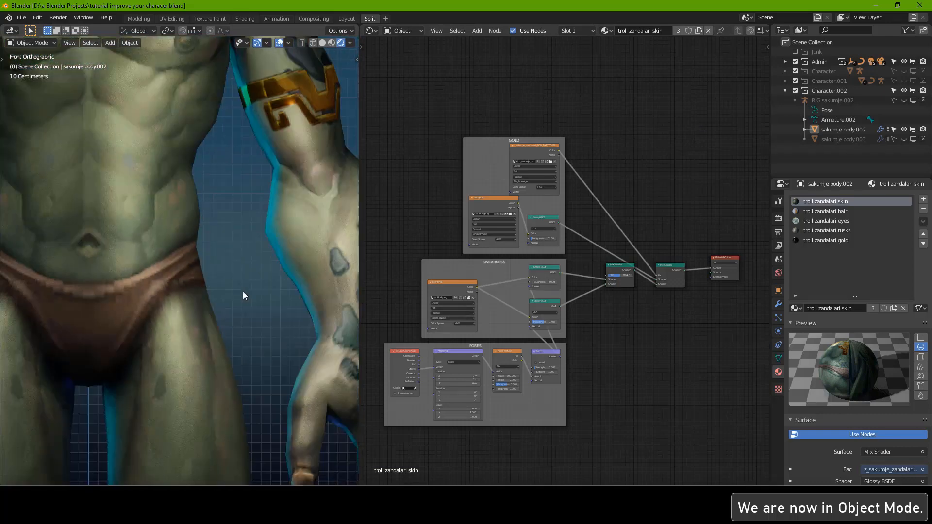
{"action": "middle_click_drag", "start_coordinate": [217, 280], "coordinate": [244, 259], "text": "shift"}
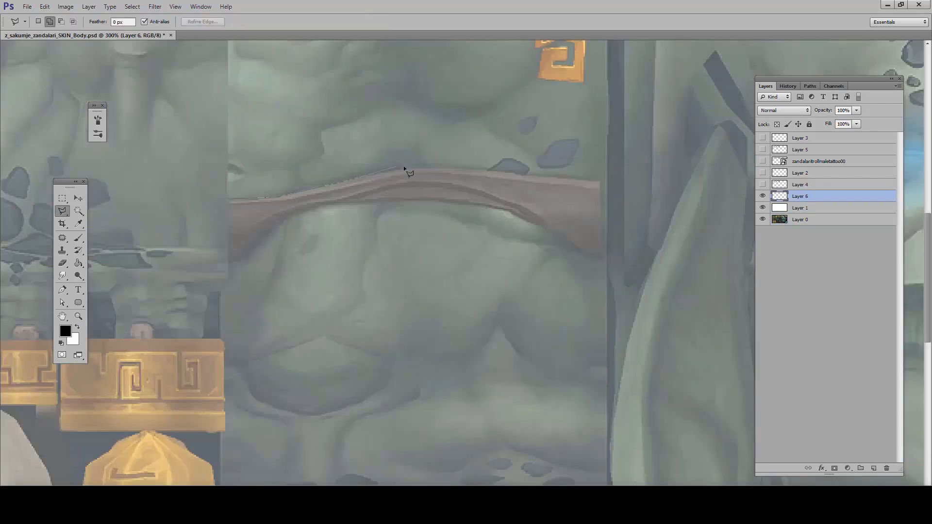
- In Photoshop, outline the brown loincloth band with the Polygonal Lasso and fill it with black on Layer 6
{"action": "left_click", "coordinate": [411, 167]}
{"action": "left_click", "coordinate": [502, 170]}
{"action": "left_click", "coordinate": [600, 181]}
{"action": "left_click", "coordinate": [600, 257]}
{"action": "left_click", "coordinate": [586, 253]}
{"action": "left_click", "coordinate": [508, 210]}
{"action": "left_click", "coordinate": [415, 199]}
{"action": "left_click", "coordinate": [343, 202]}
{"action": "left_click", "coordinate": [284, 213]}
{"action": "left_click", "coordinate": [234, 260]}
{"action": "left_click", "coordinate": [227, 199]}
{"action": "key", "text": "g"}
{"action": "left_click", "coordinate": [437, 185]}
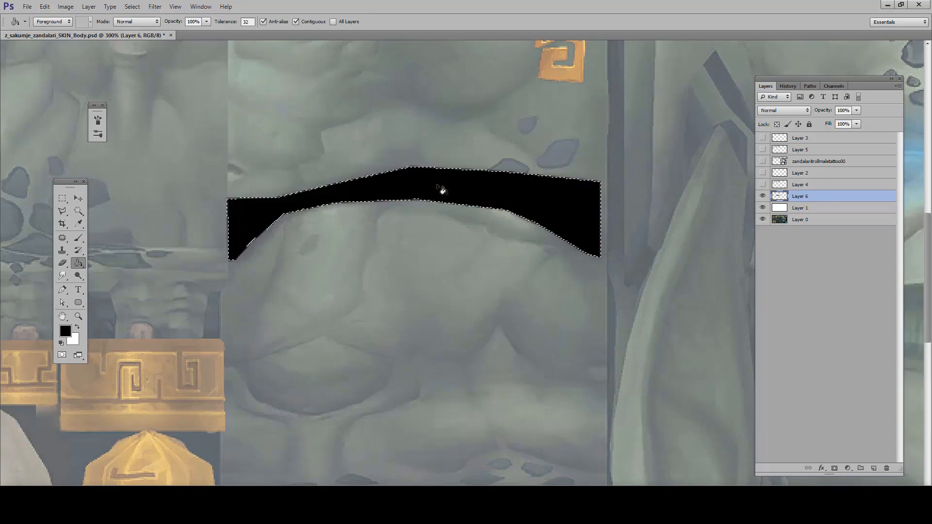
- Deselect the filled loincloth area and raise the opacity of the white Layer 1
{"action": "key", "text": "ctrl+d"}
{"action": "left_click", "coordinate": [79, 198]}
{"action": "left_click", "coordinate": [772, 207]}
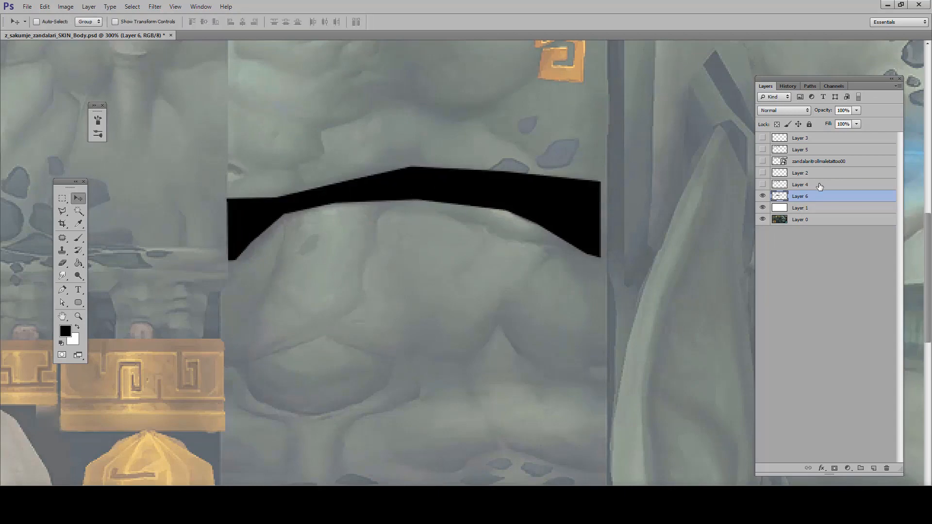
{"action": "left_click", "coordinate": [858, 110]}
{"action": "left_click_drag", "start_coordinate": [854, 121], "coordinate": [890, 122]}
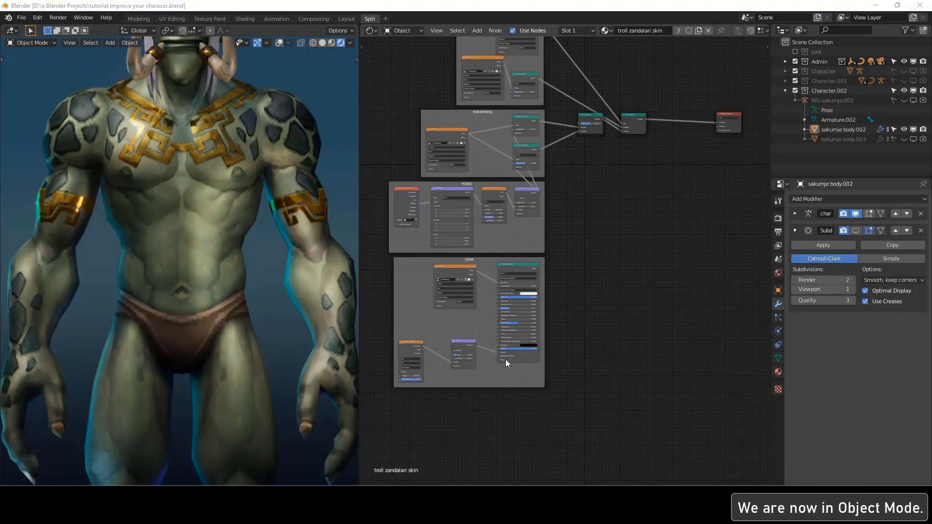
- Back in Blender, insert a duplicate Mix Shader before the Material Output and connect the GEAR Principled BSDF to its second shader input
{"action": "scroll", "coordinate": [505, 363], "scroll_direction": "up", "scroll_amount": 5}
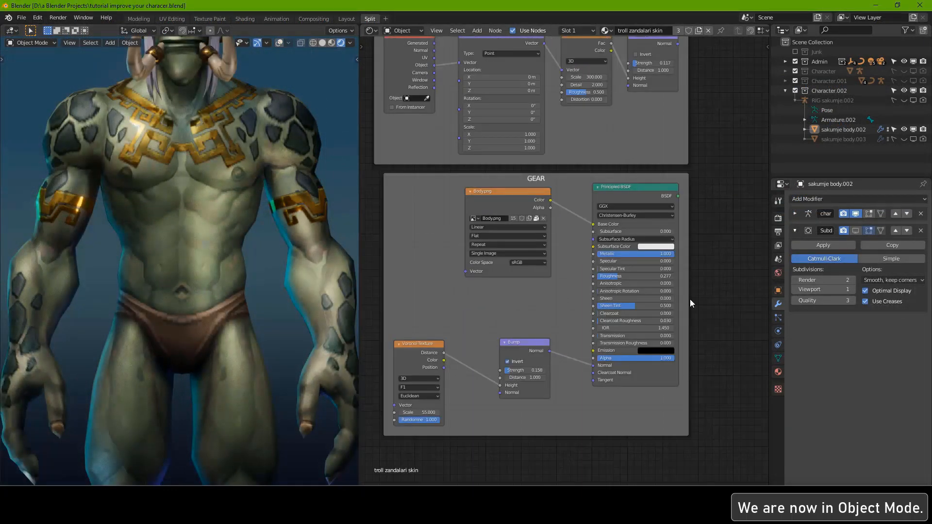
{"action": "left_click", "coordinate": [621, 188], "text": "ctrl+shift"}
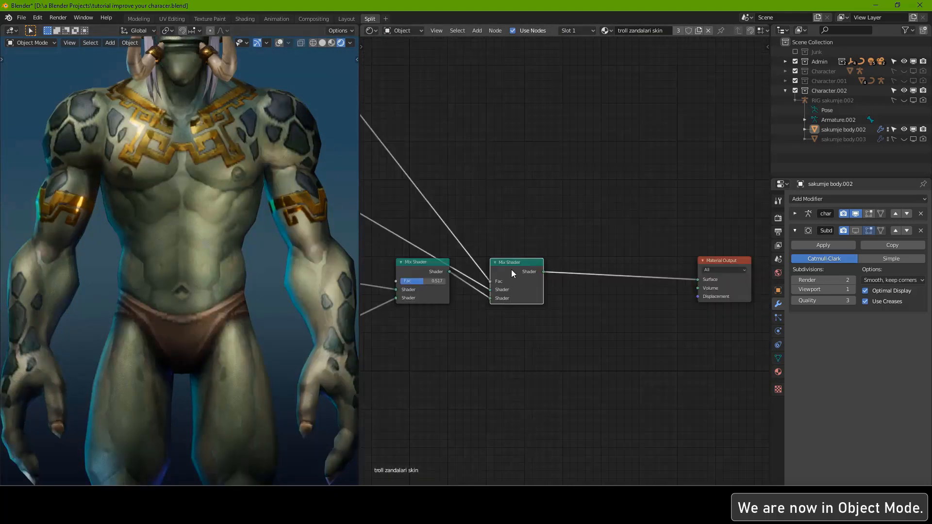
{"action": "key", "text": "shift+d"}
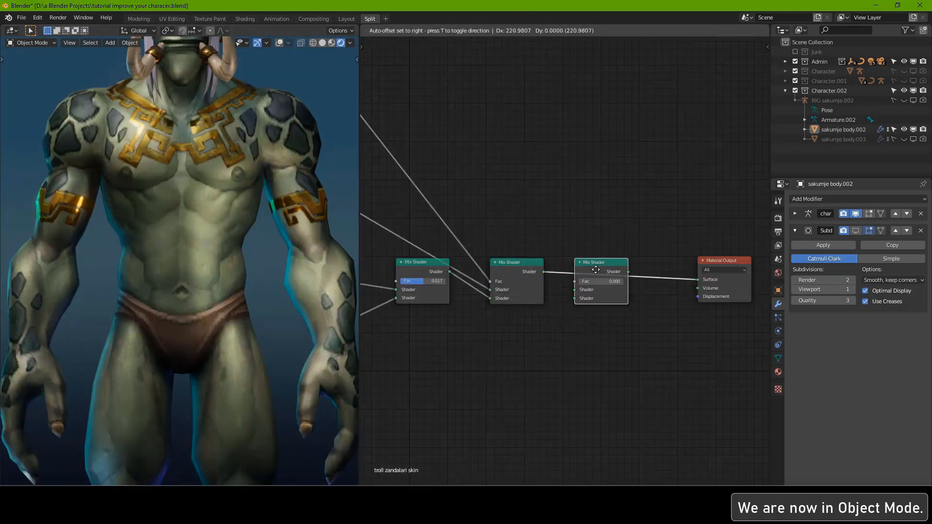
{"action": "left_click", "coordinate": [596, 270]}
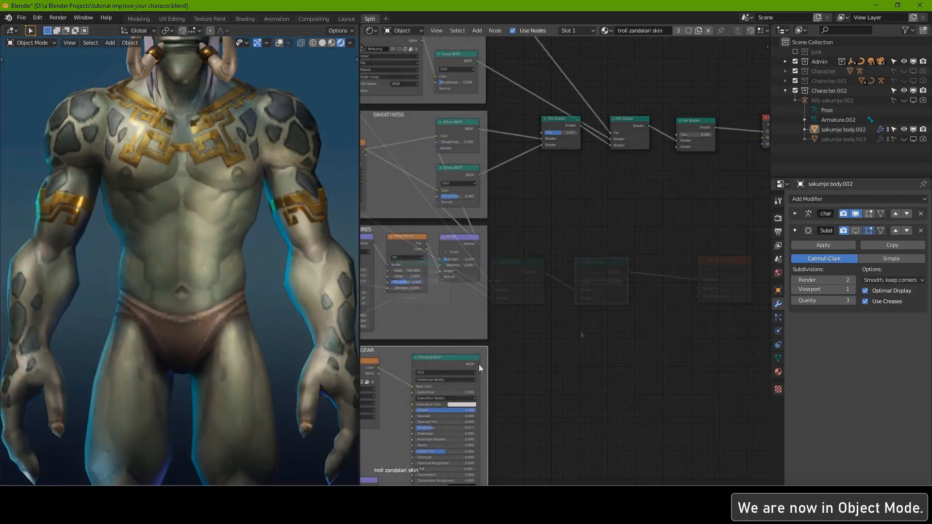
{"action": "left_click_drag", "start_coordinate": [479, 363], "coordinate": [625, 190]}
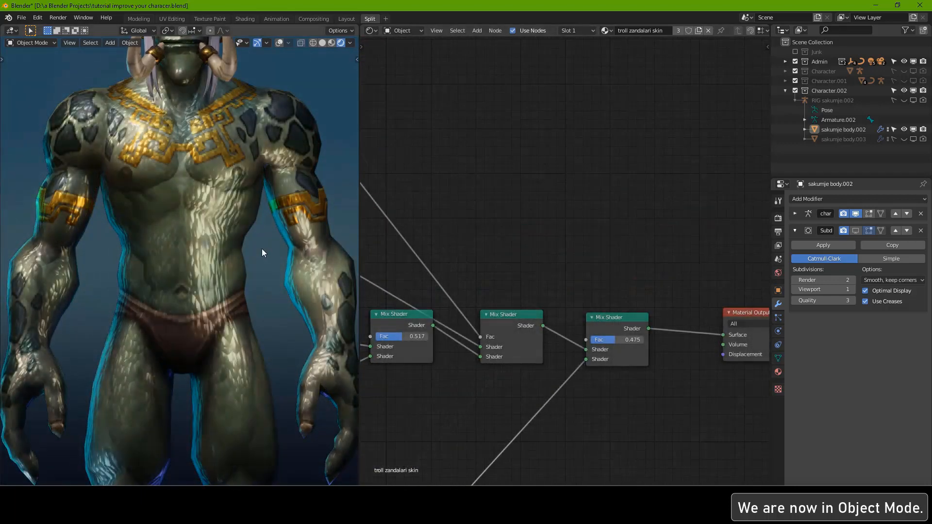
- Add an Image Texture node above the Mix Shaders, load z_sakumje_zandalari_GEAR MASK.jpg into it and preview the mask on the body
{"action": "scroll", "coordinate": [261, 248], "scroll_direction": "down", "scroll_amount": 4}
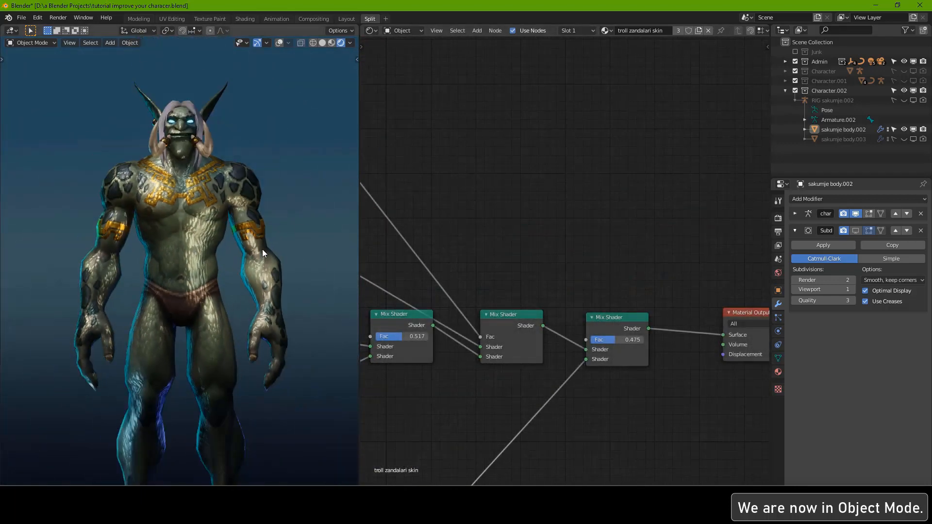
{"action": "scroll", "coordinate": [262, 249], "scroll_direction": "up", "scroll_amount": 3}
{"action": "middle_click_drag", "start_coordinate": [259, 249], "coordinate": [151, 228]}
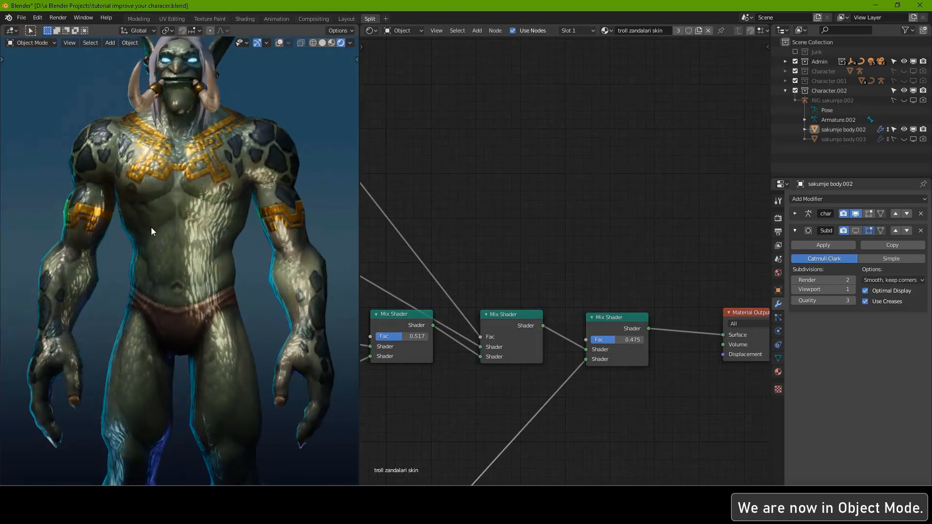
{"action": "scroll", "coordinate": [151, 226], "scroll_direction": "up", "scroll_amount": 1}
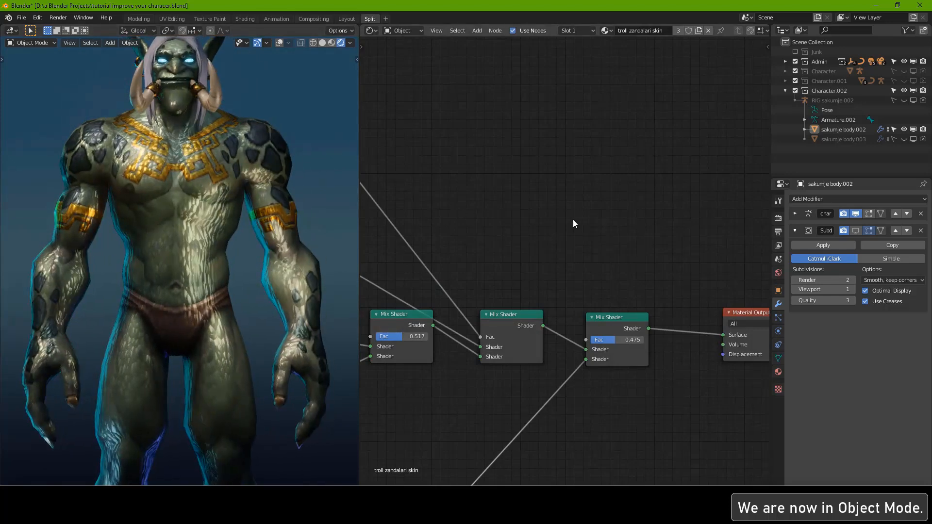
{"action": "key", "text": "shift+a"}
{"action": "mouse_move", "coordinate": [514, 198]}
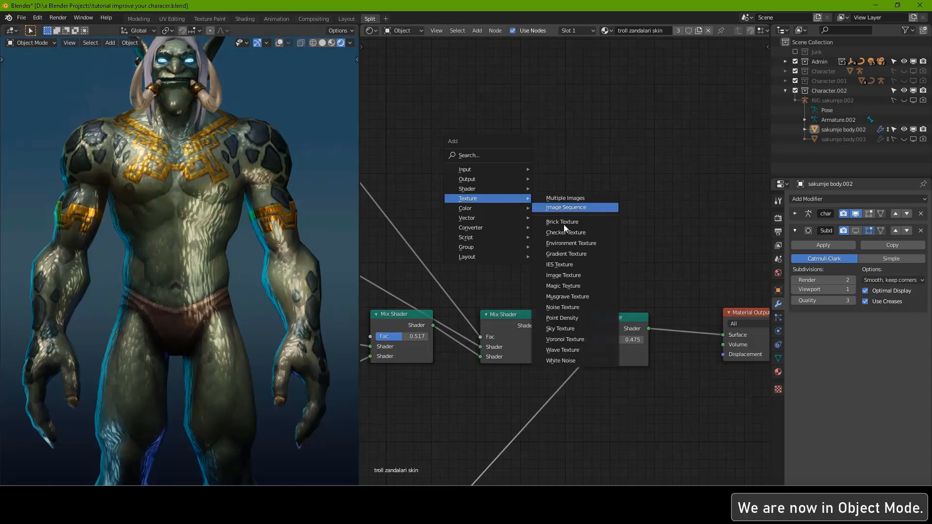
{"action": "left_click", "coordinate": [563, 274]}
{"action": "left_click", "coordinate": [484, 152]}
{"action": "left_click", "coordinate": [494, 189]}
{"action": "scroll", "coordinate": [539, 280], "scroll_direction": "down", "scroll_amount": 10}
{"action": "left_click", "coordinate": [539, 278]}
{"action": "left_click", "coordinate": [538, 168], "text": "ctrl+shift"}
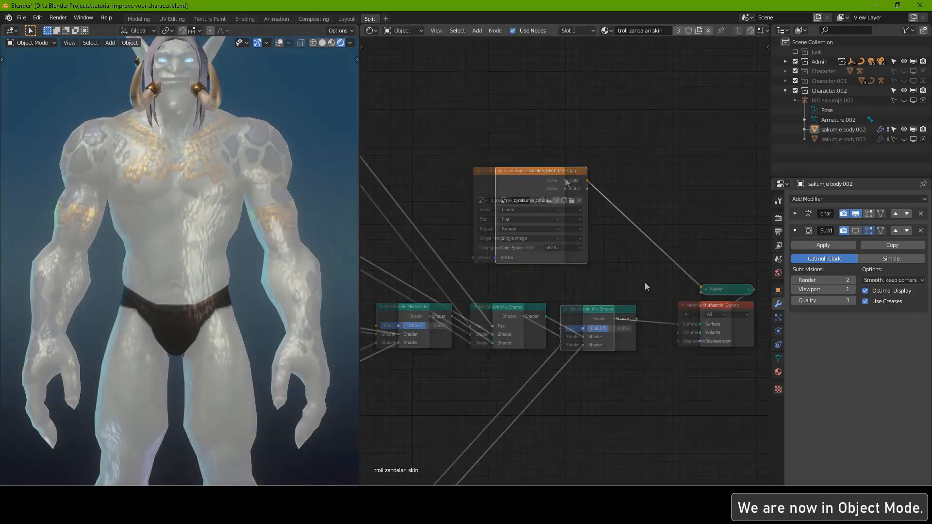
- Drive the third Mix Shader's factor with the gear mask, swap its two shader inputs and check the character from all sides
{"action": "left_click_drag", "start_coordinate": [565, 180], "coordinate": [560, 328]}
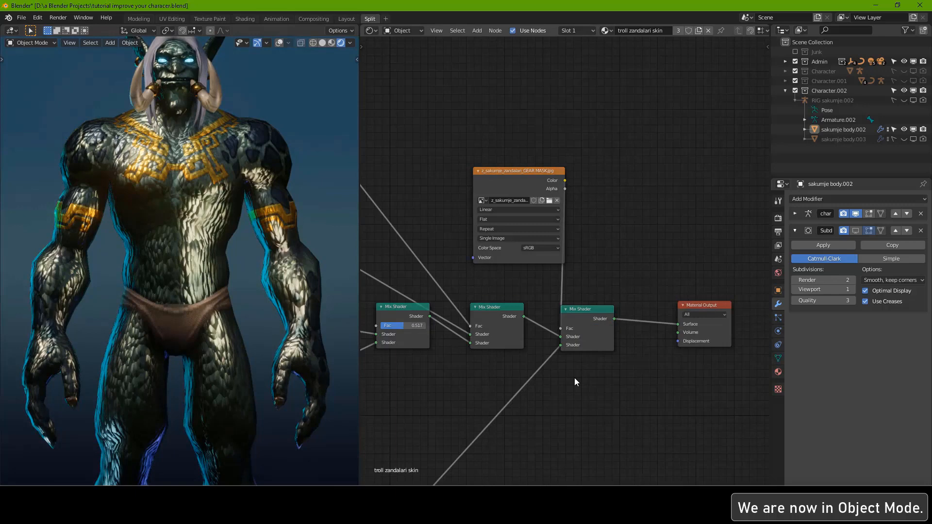
{"action": "scroll", "coordinate": [575, 377], "scroll_direction": "up", "scroll_amount": 2}
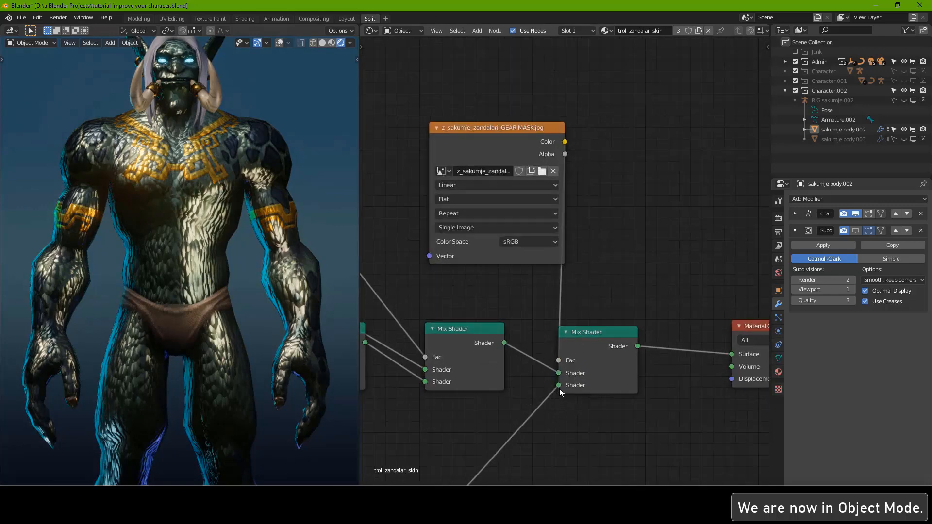
{"action": "left_click_drag", "start_coordinate": [557, 385], "coordinate": [557, 371]}
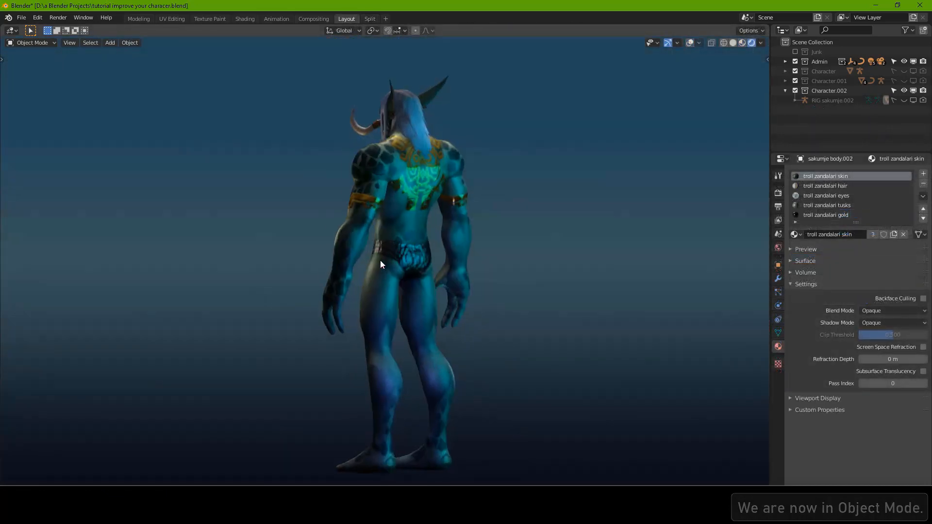
{"action": "middle_click_drag", "start_coordinate": [380, 260], "coordinate": [108, 252]}
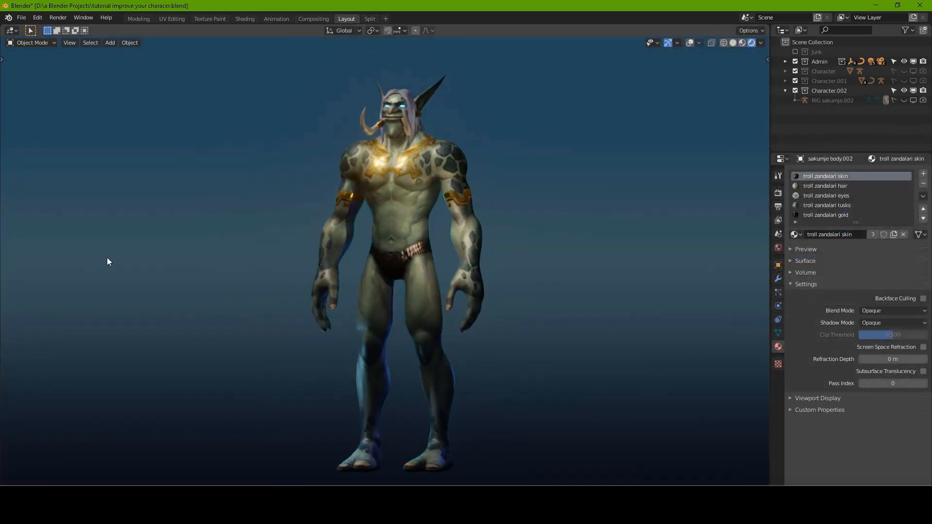